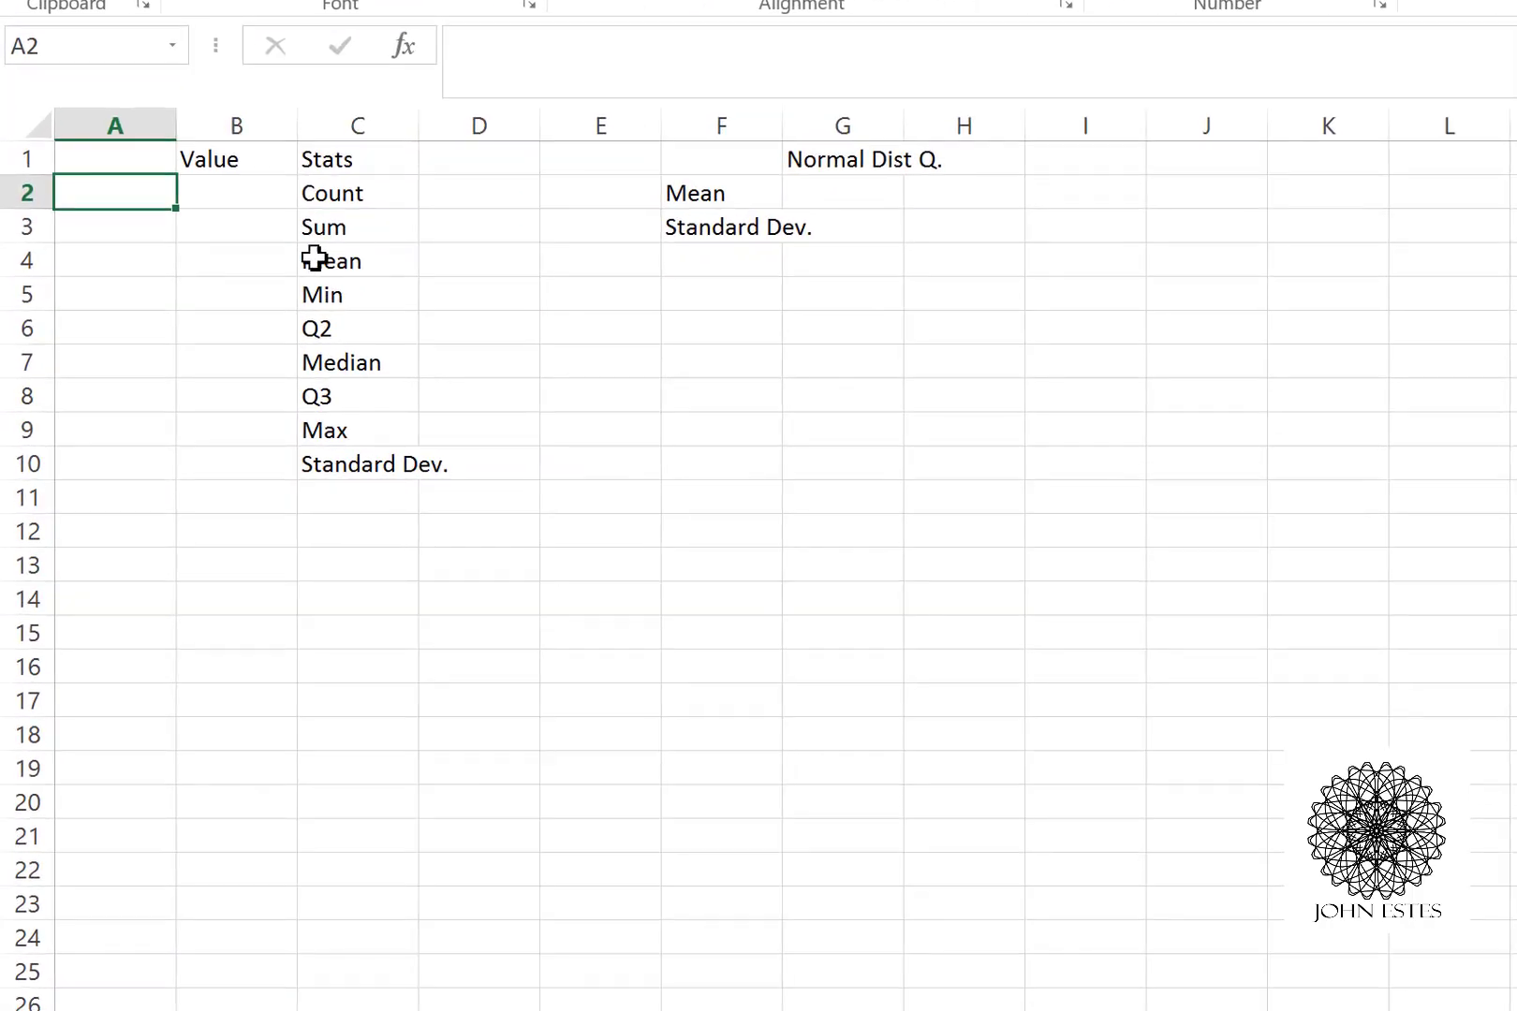
Enter the formula =RANDBETWEEN(1,10) in cell A2 and fill it down through A26
{"action": "left_click", "coordinate": [226, 156]}
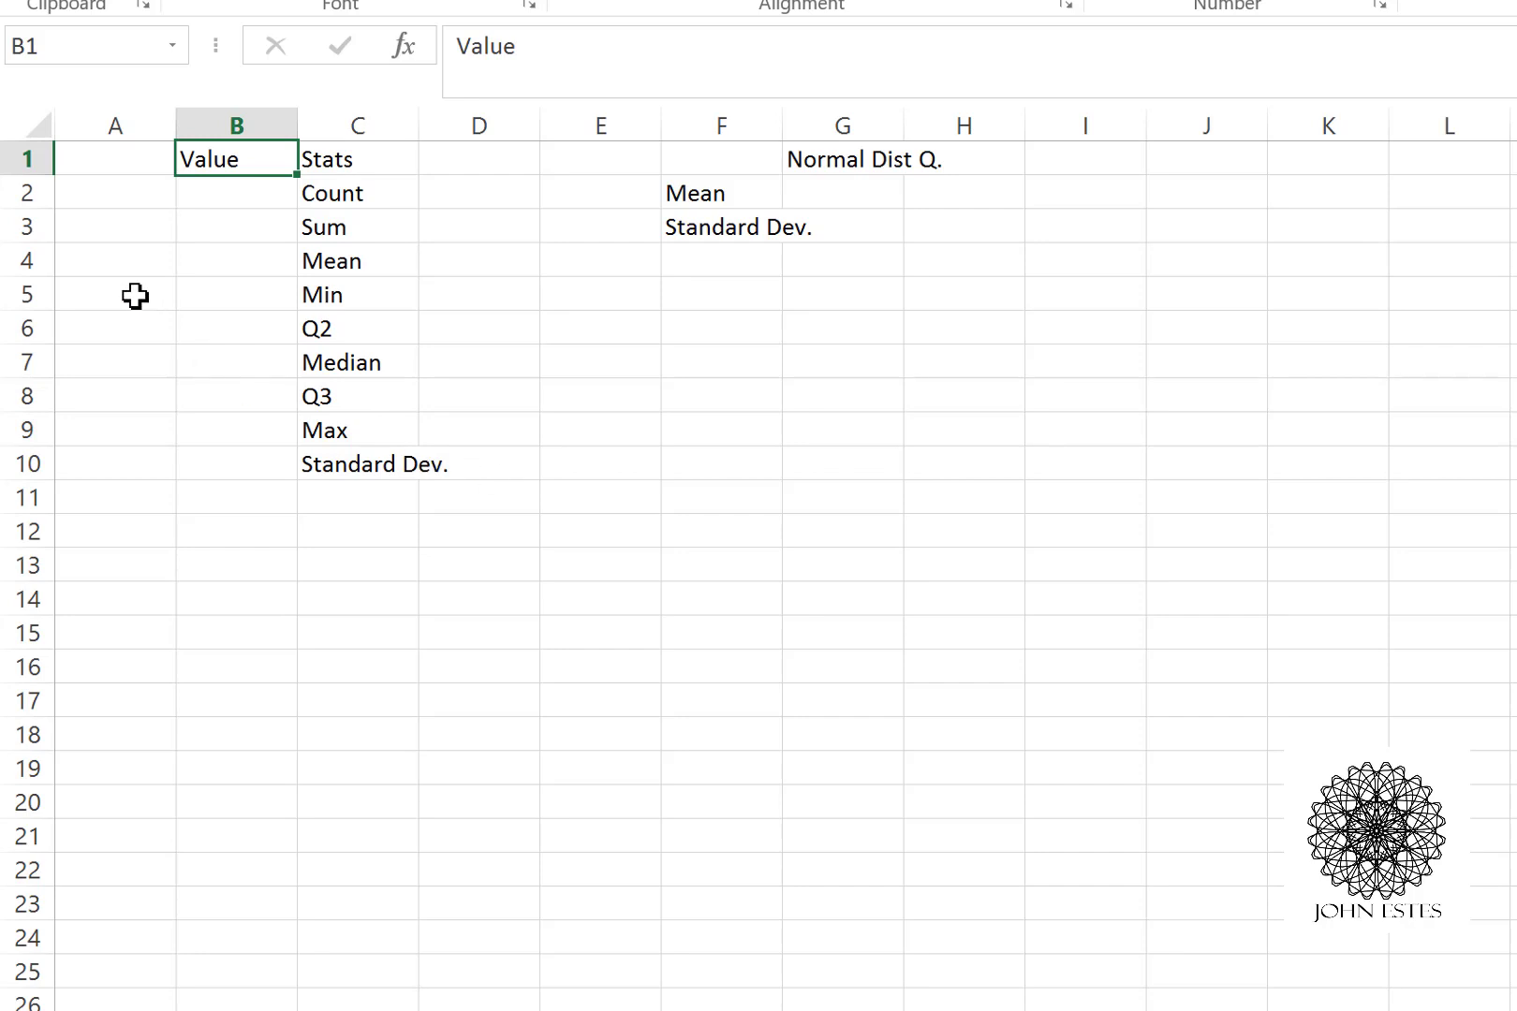
{"action": "left_click", "coordinate": [98, 187]}
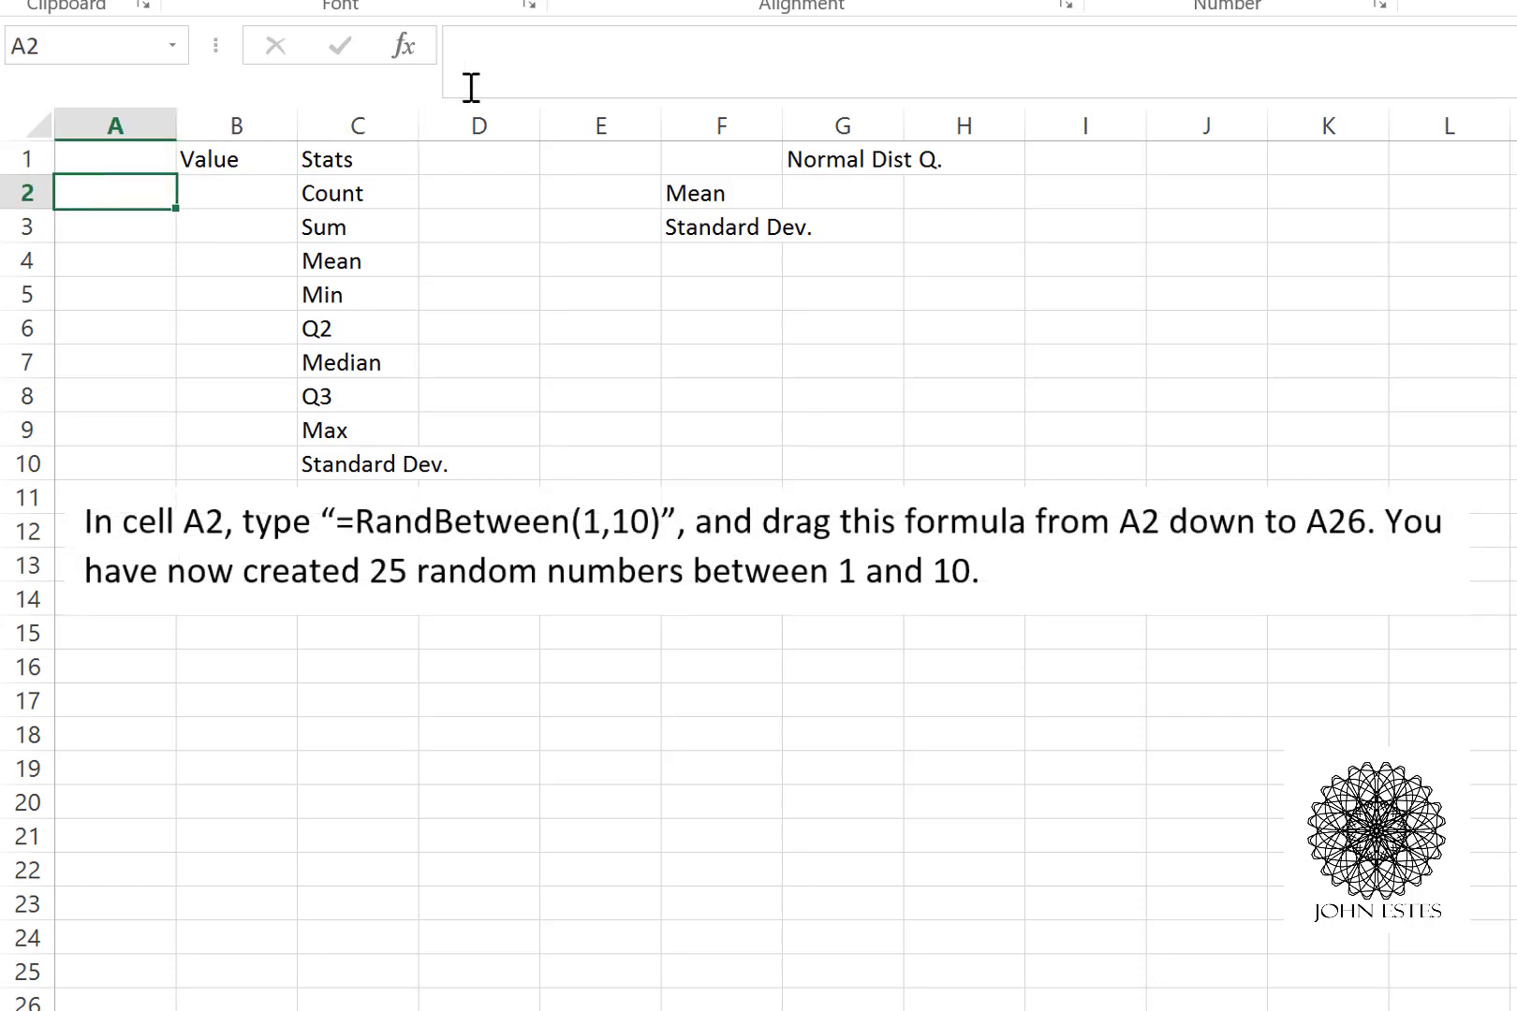
{"action": "left_click", "coordinate": [508, 82]}
{"action": "type", "text": "=Rand"}
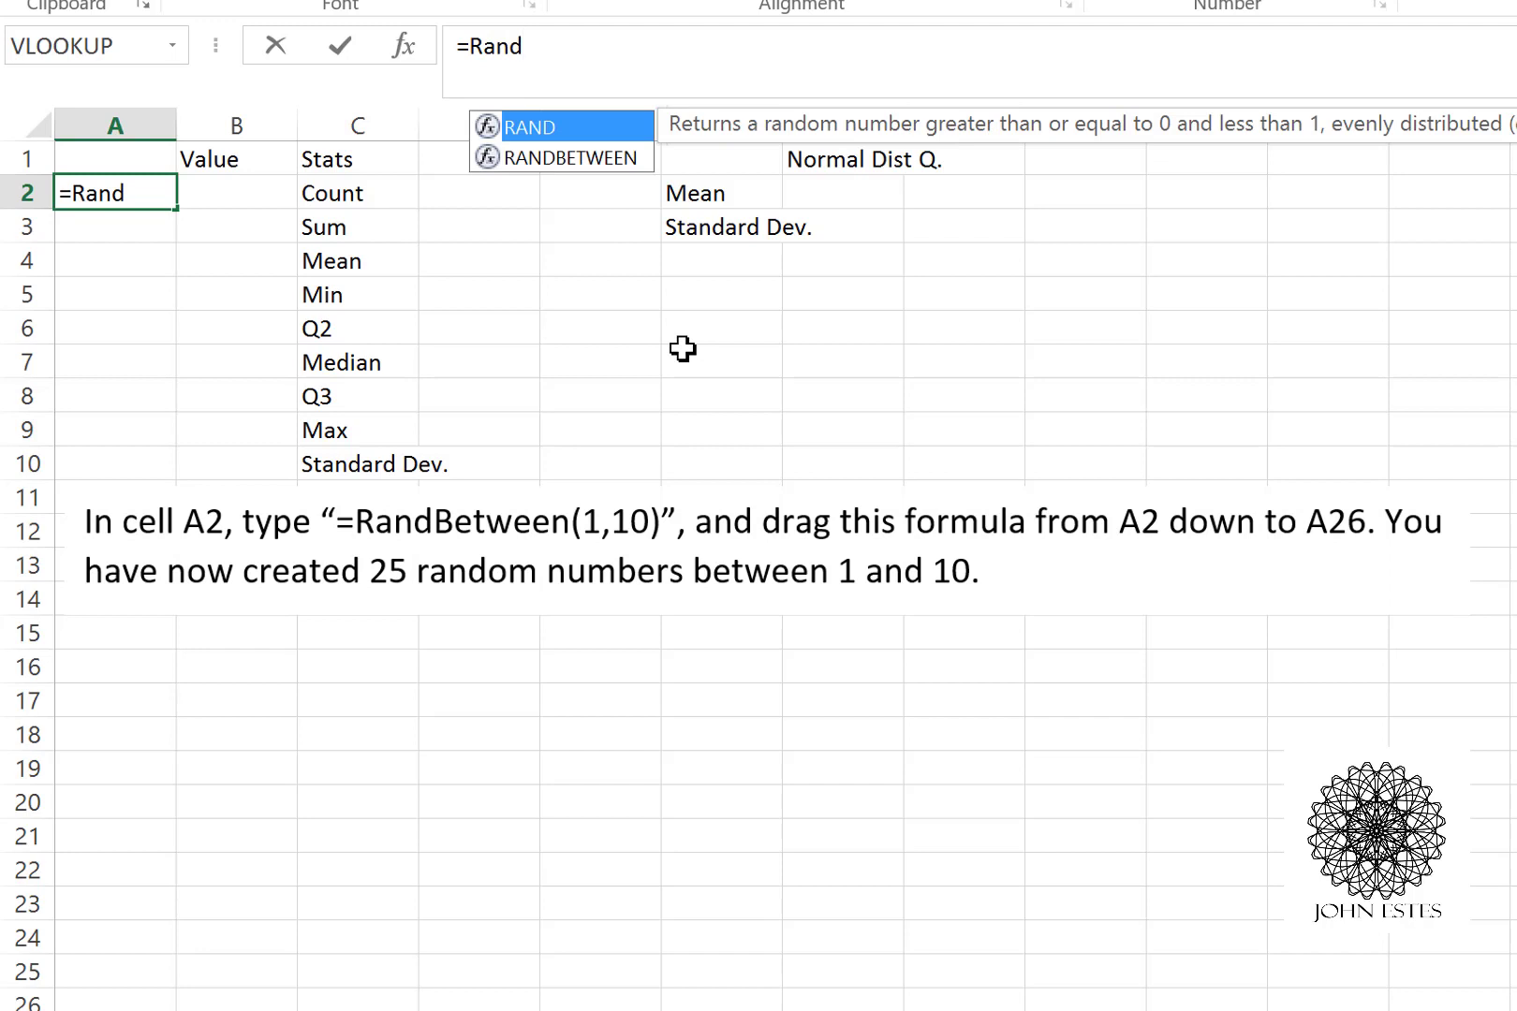
{"action": "key", "text": "Down"}
{"action": "key", "text": "Tab"}
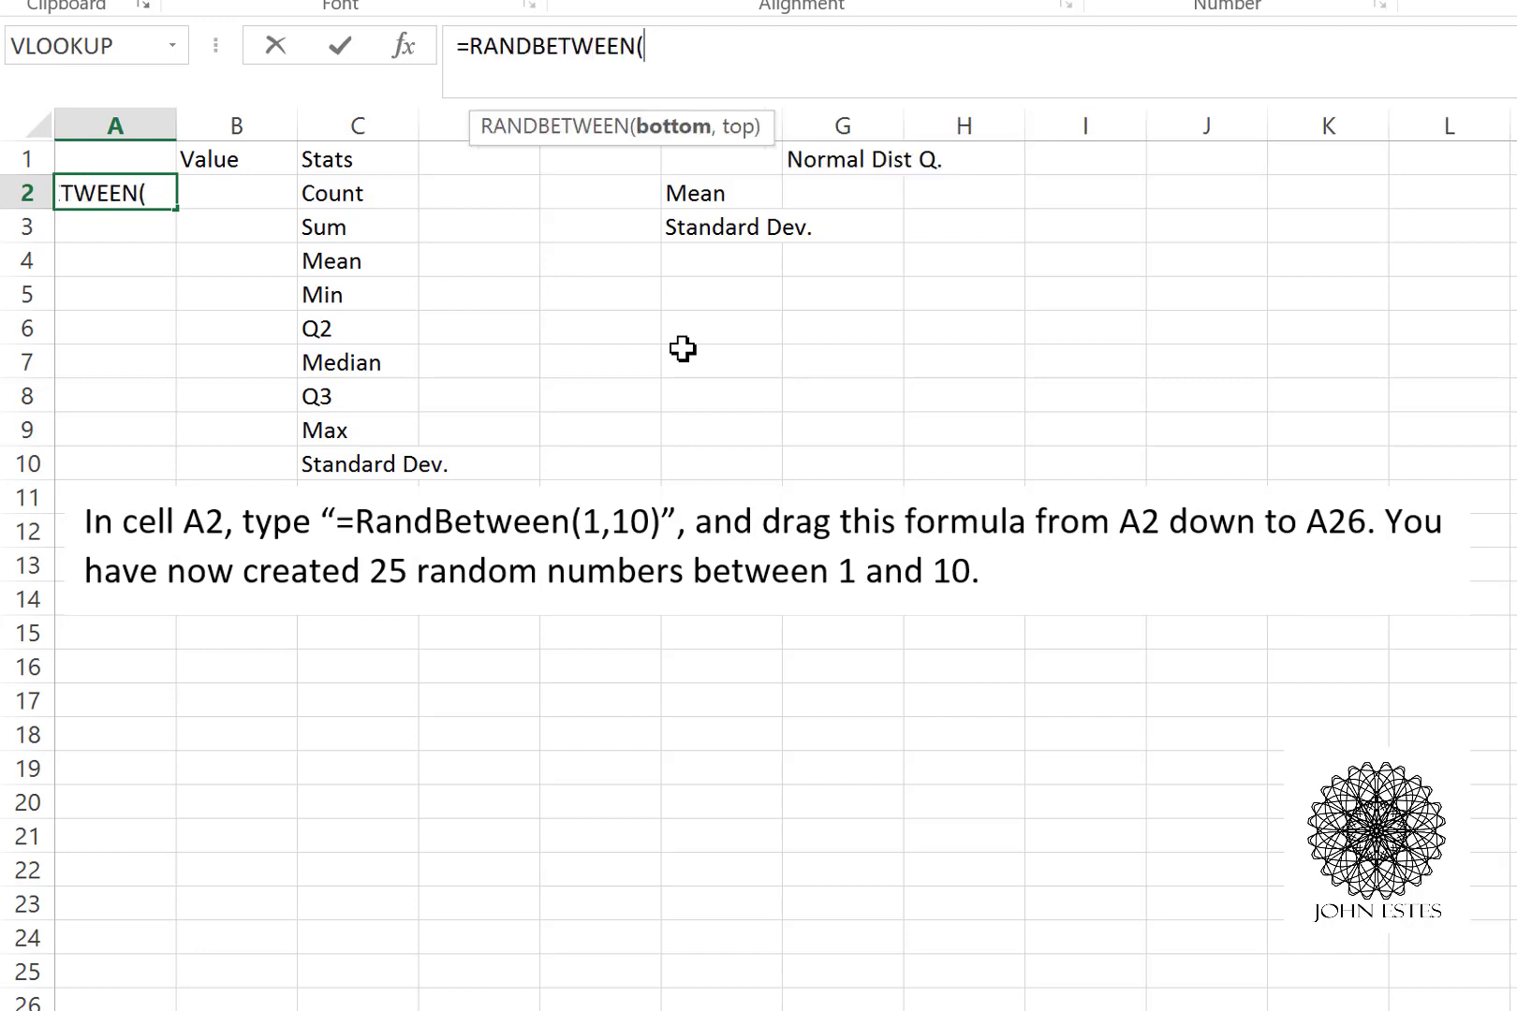
{"action": "type", "text": "1,10)"}
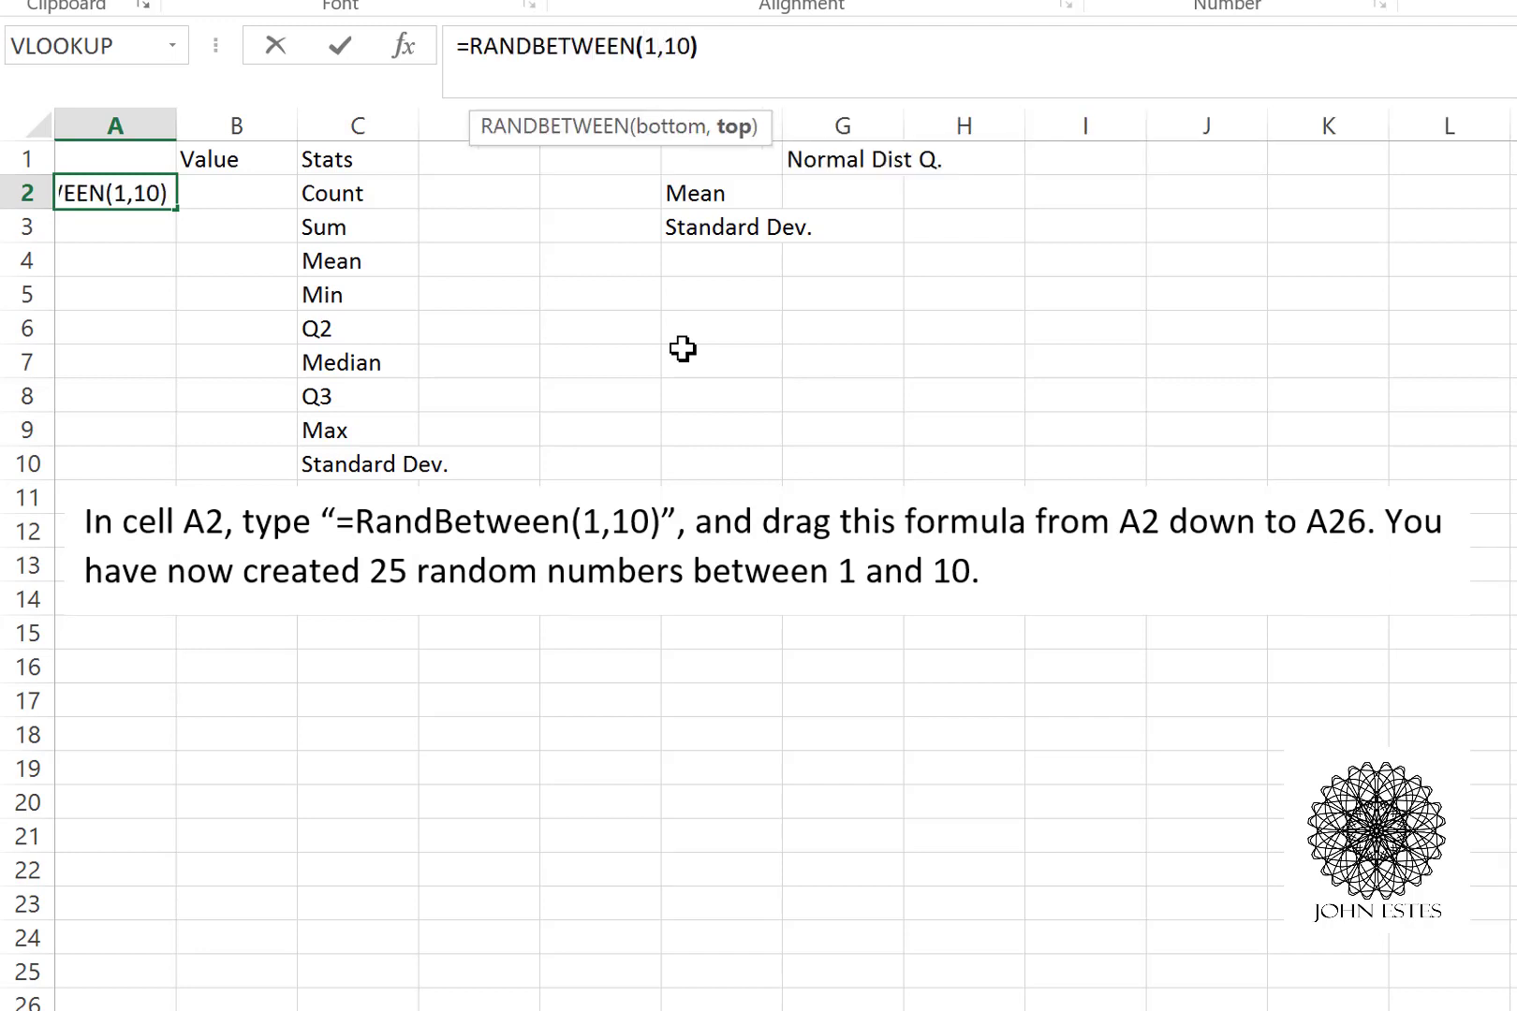
{"action": "key", "text": "Return"}
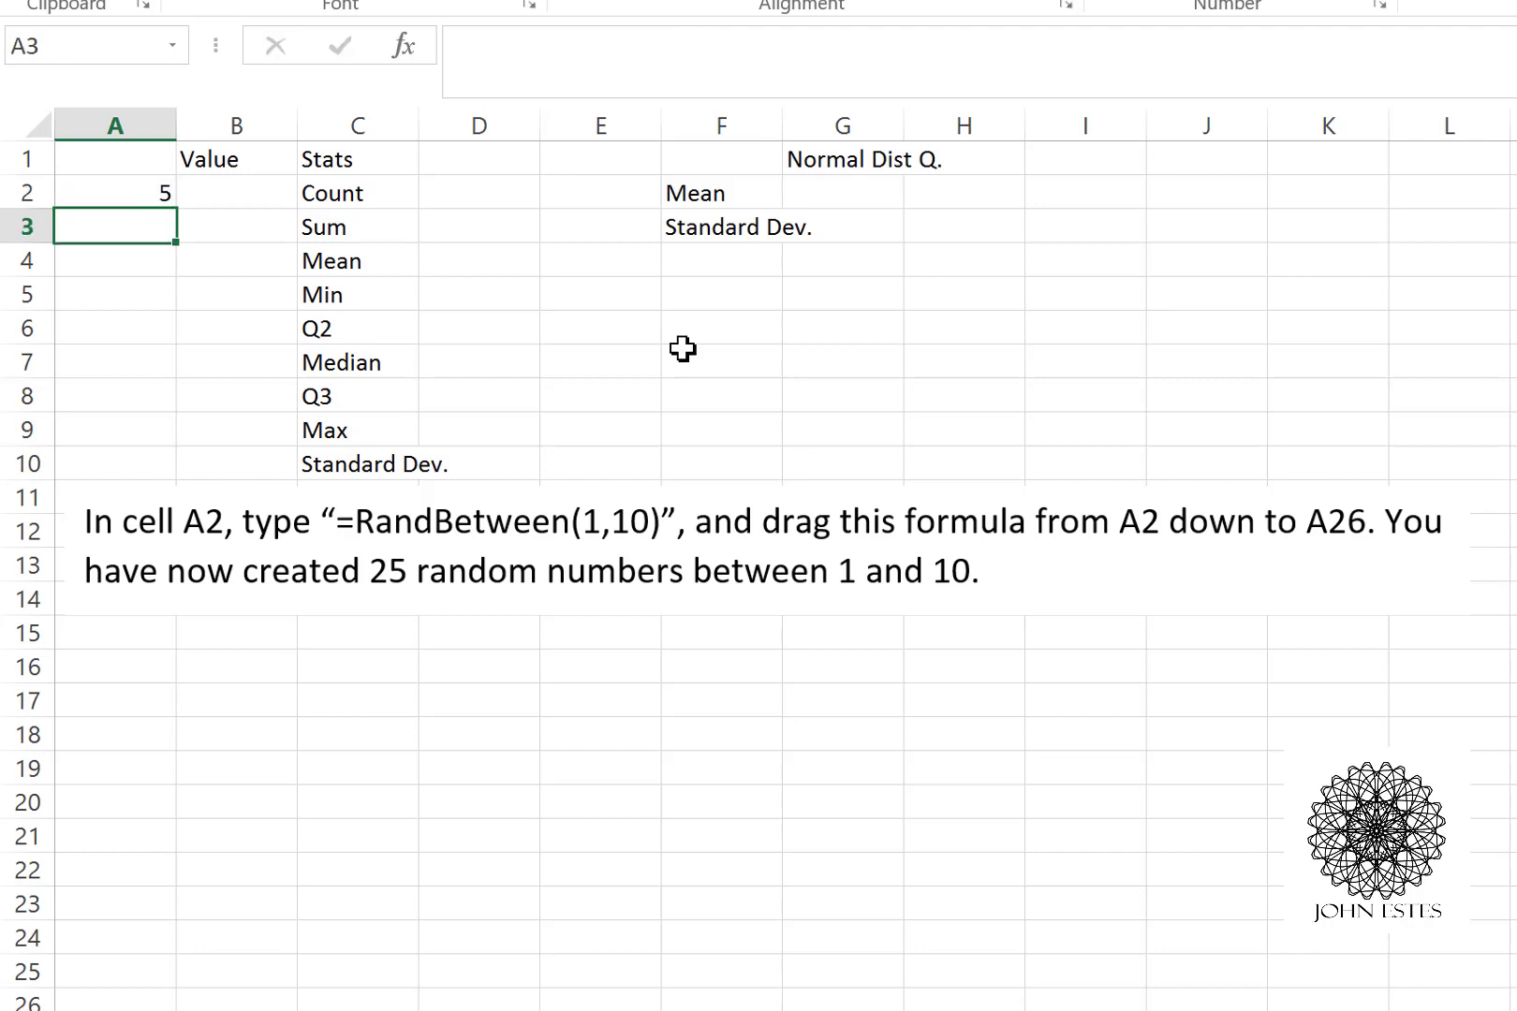
{"action": "left_click", "coordinate": [120, 184]}
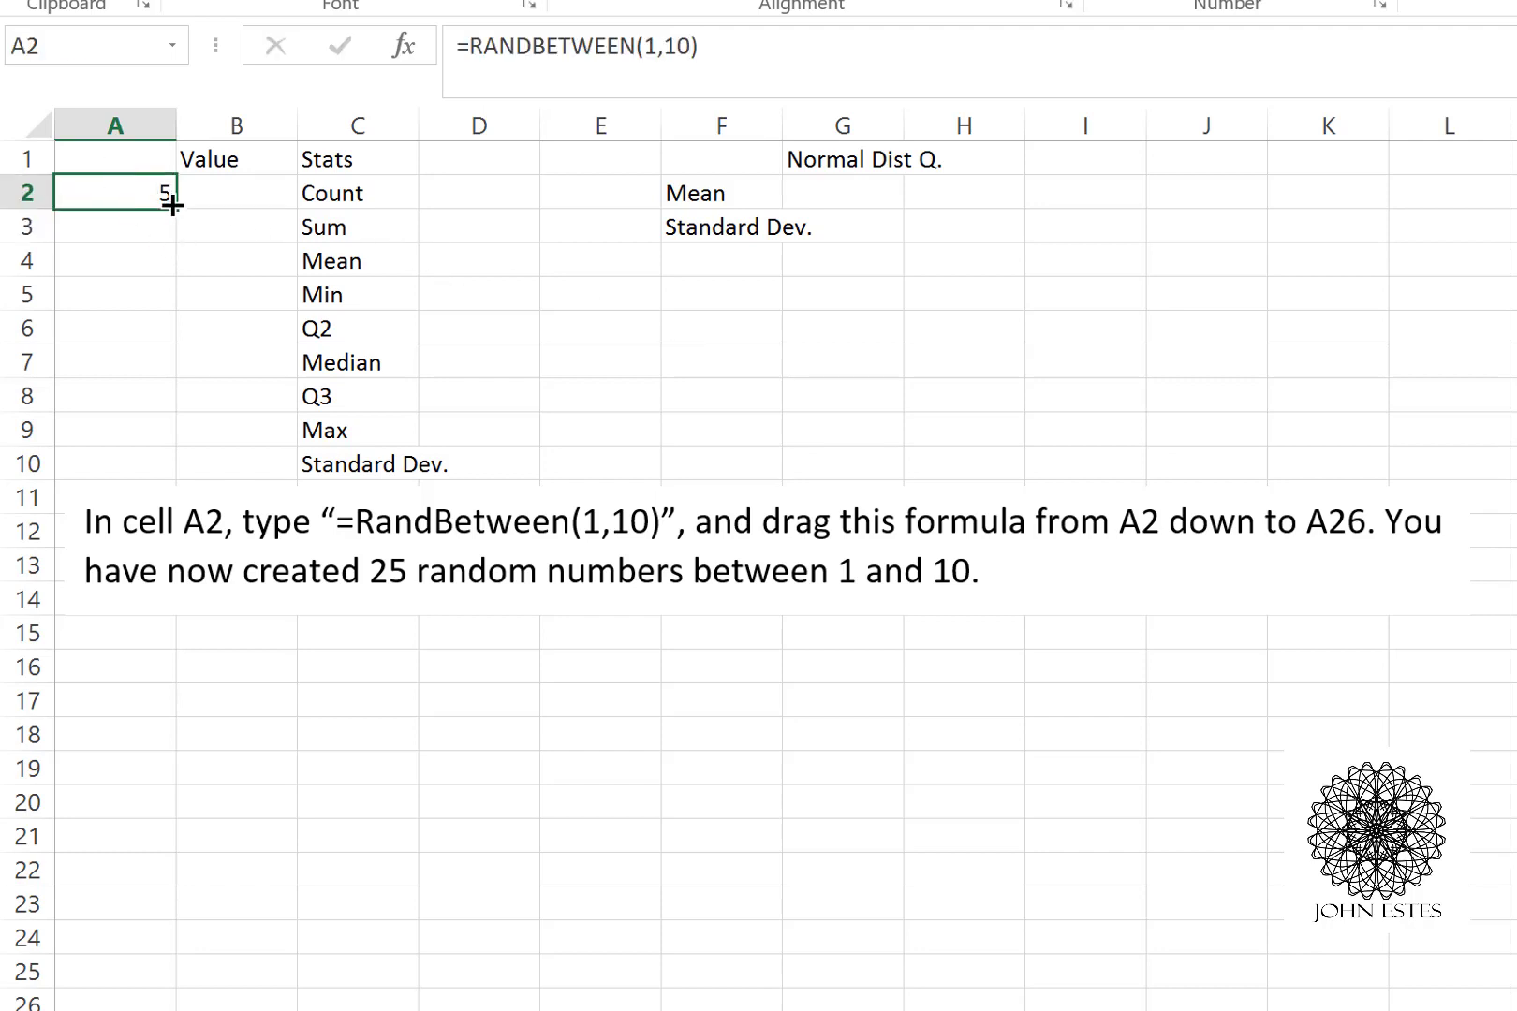
{"action": "left_click_drag", "start_coordinate": [174, 208], "coordinate": [139, 1010]}
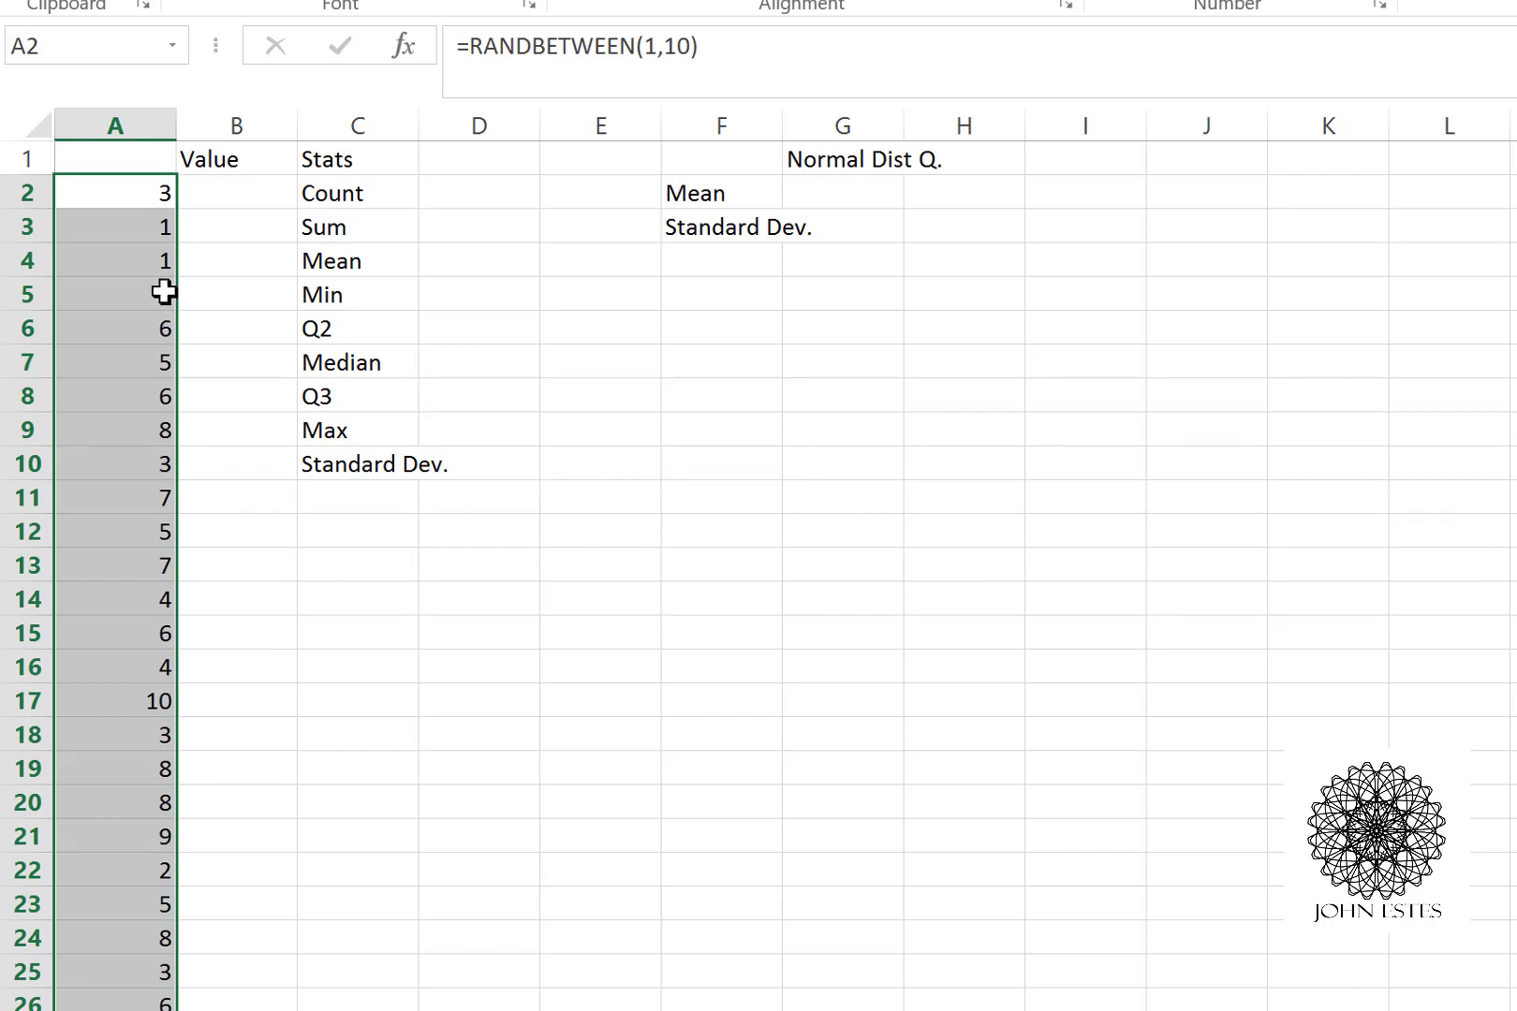
Copy the random numbers in A2:A26 and paste them as values only into the Value column starting at B2
{"action": "right_click", "coordinate": [118, 203]}
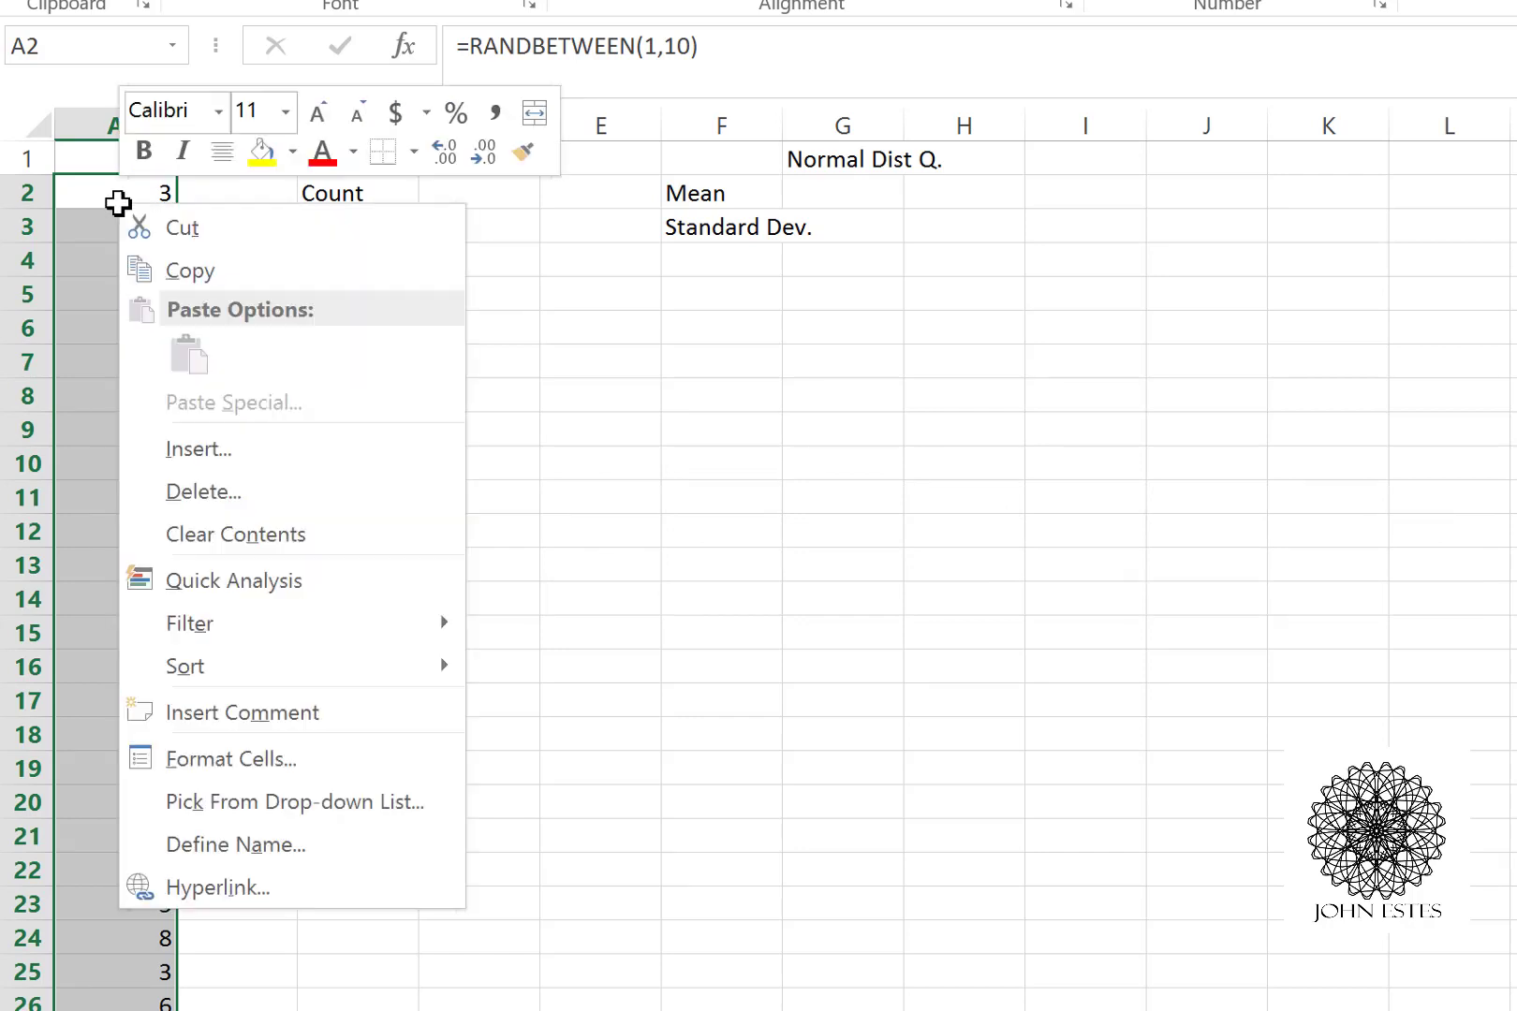
{"action": "left_click", "coordinate": [226, 273]}
{"action": "left_click", "coordinate": [240, 197]}
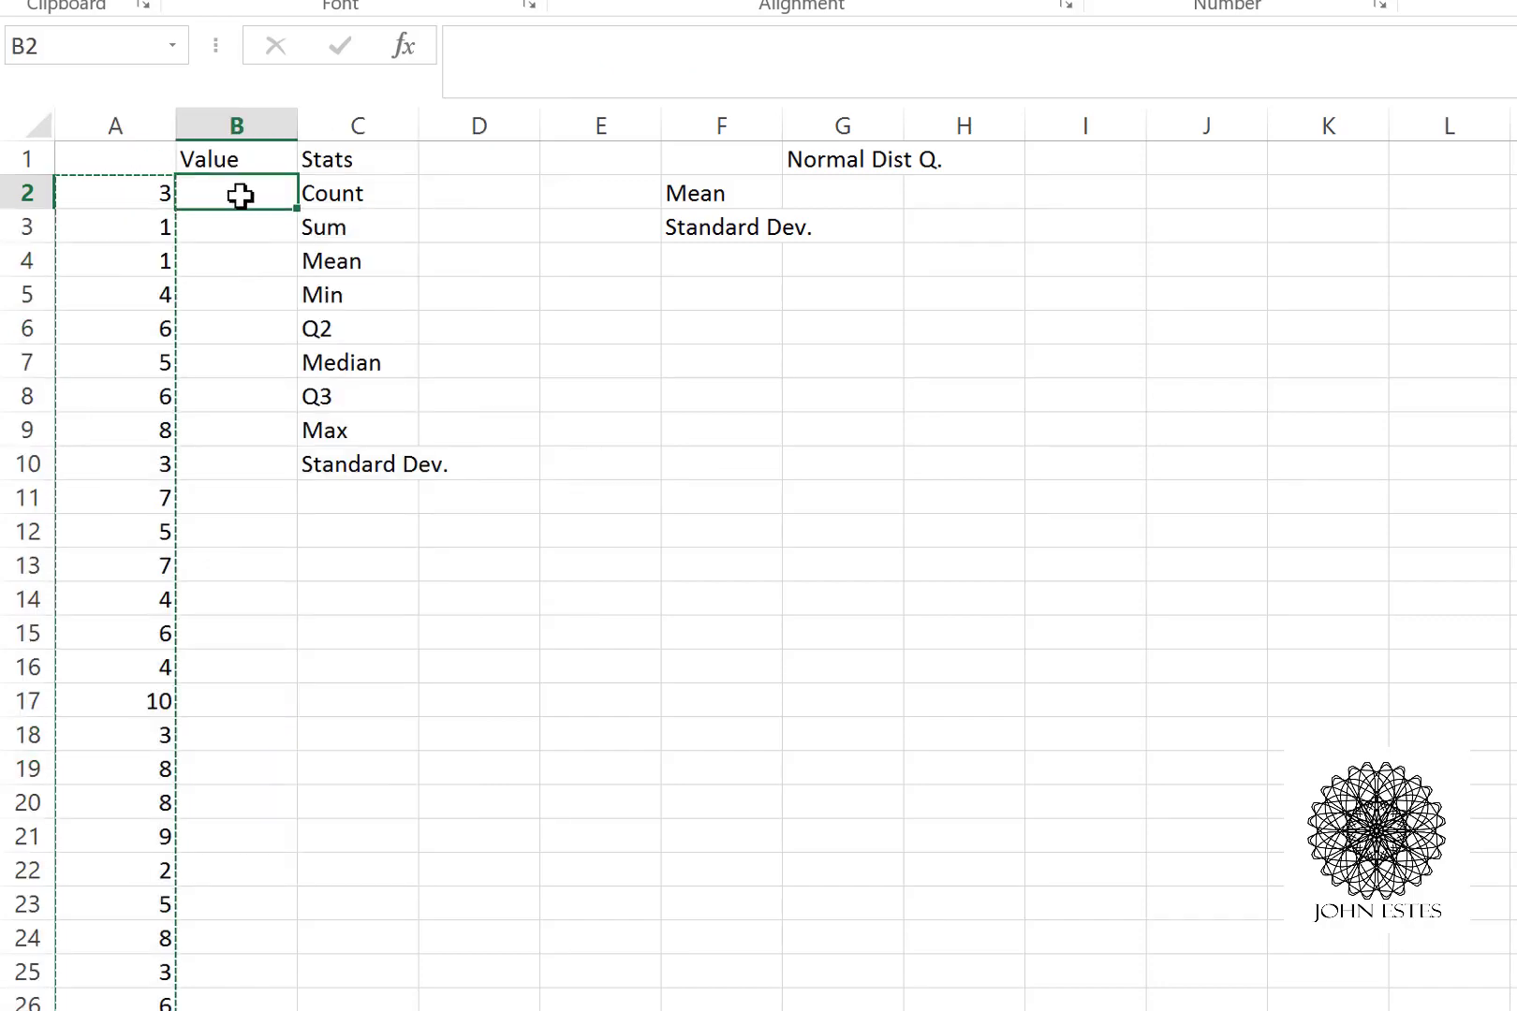
{"action": "key", "text": "ctrl+shift+Down"}
{"action": "right_click", "coordinate": [248, 190]}
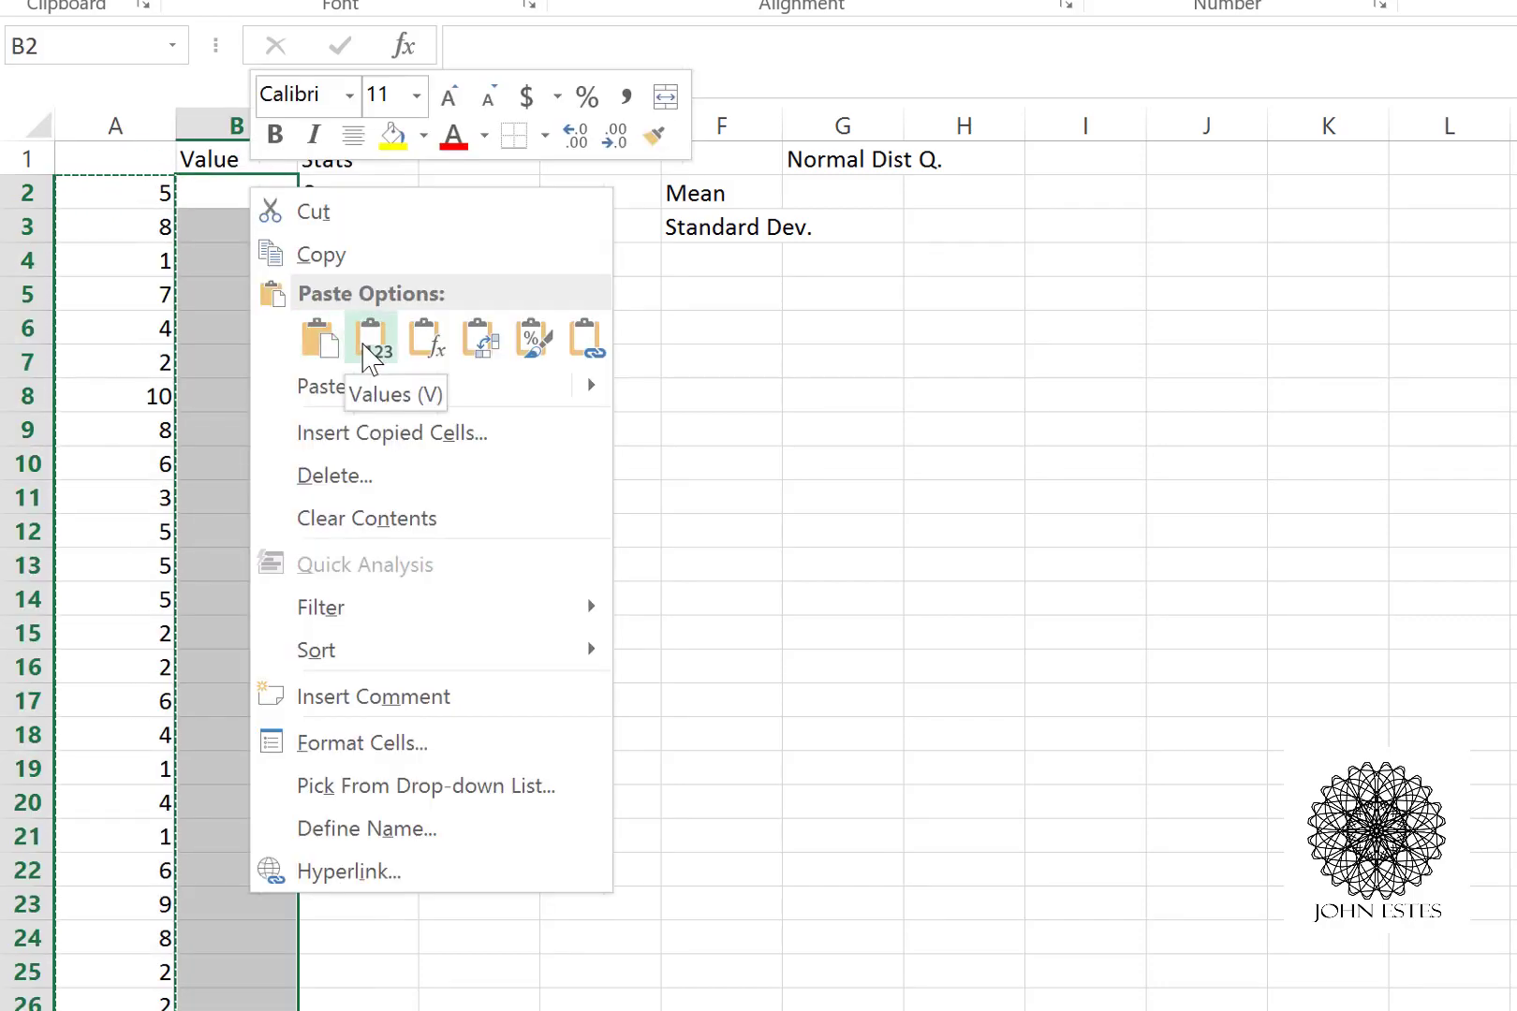
{"action": "left_click", "coordinate": [371, 352]}
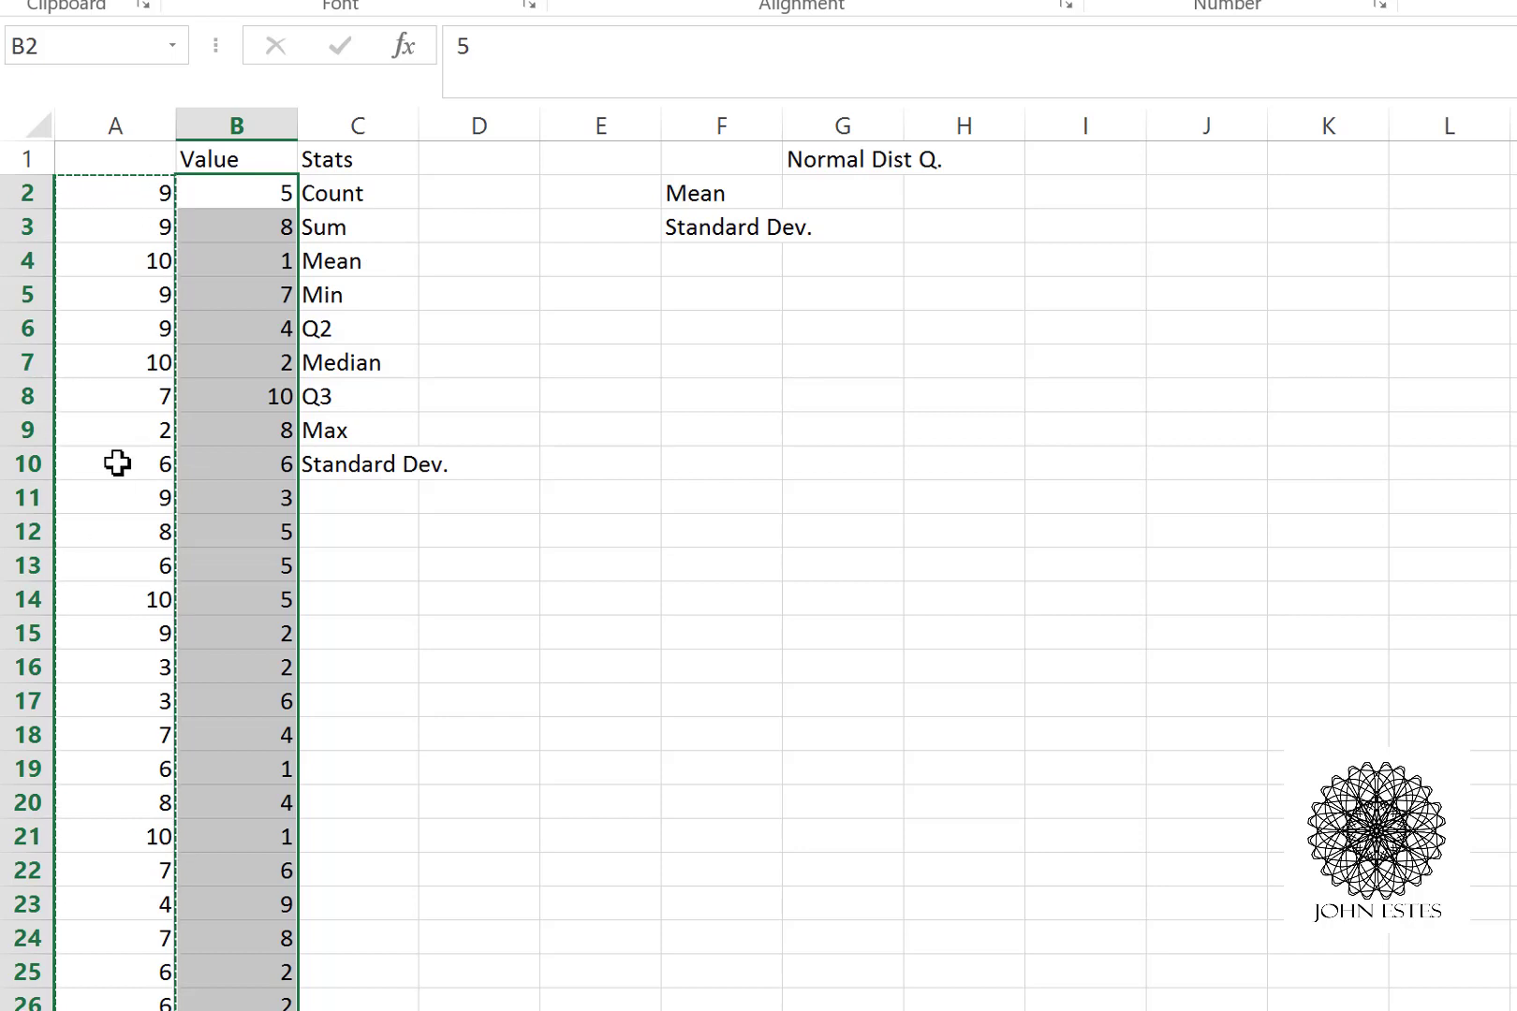
Calculate the count of the data set in cell D2 with =Count(B2:B26)
{"action": "left_click", "coordinate": [458, 200]}
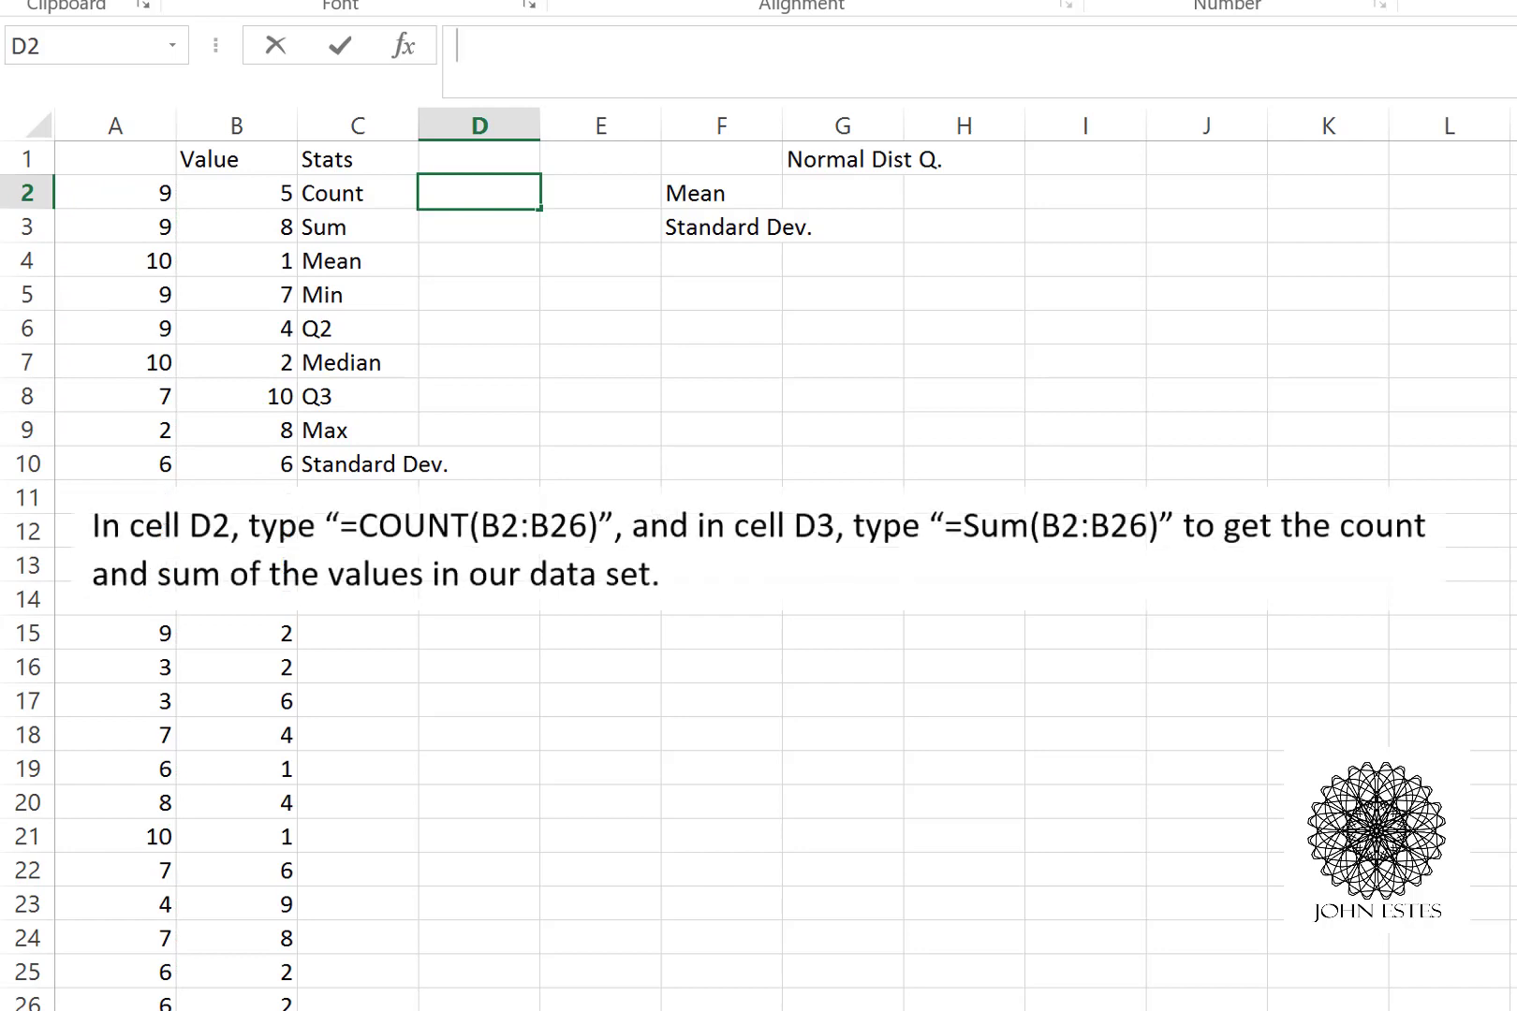
{"action": "left_click", "coordinate": [532, 72]}
{"action": "type", "text": "="}
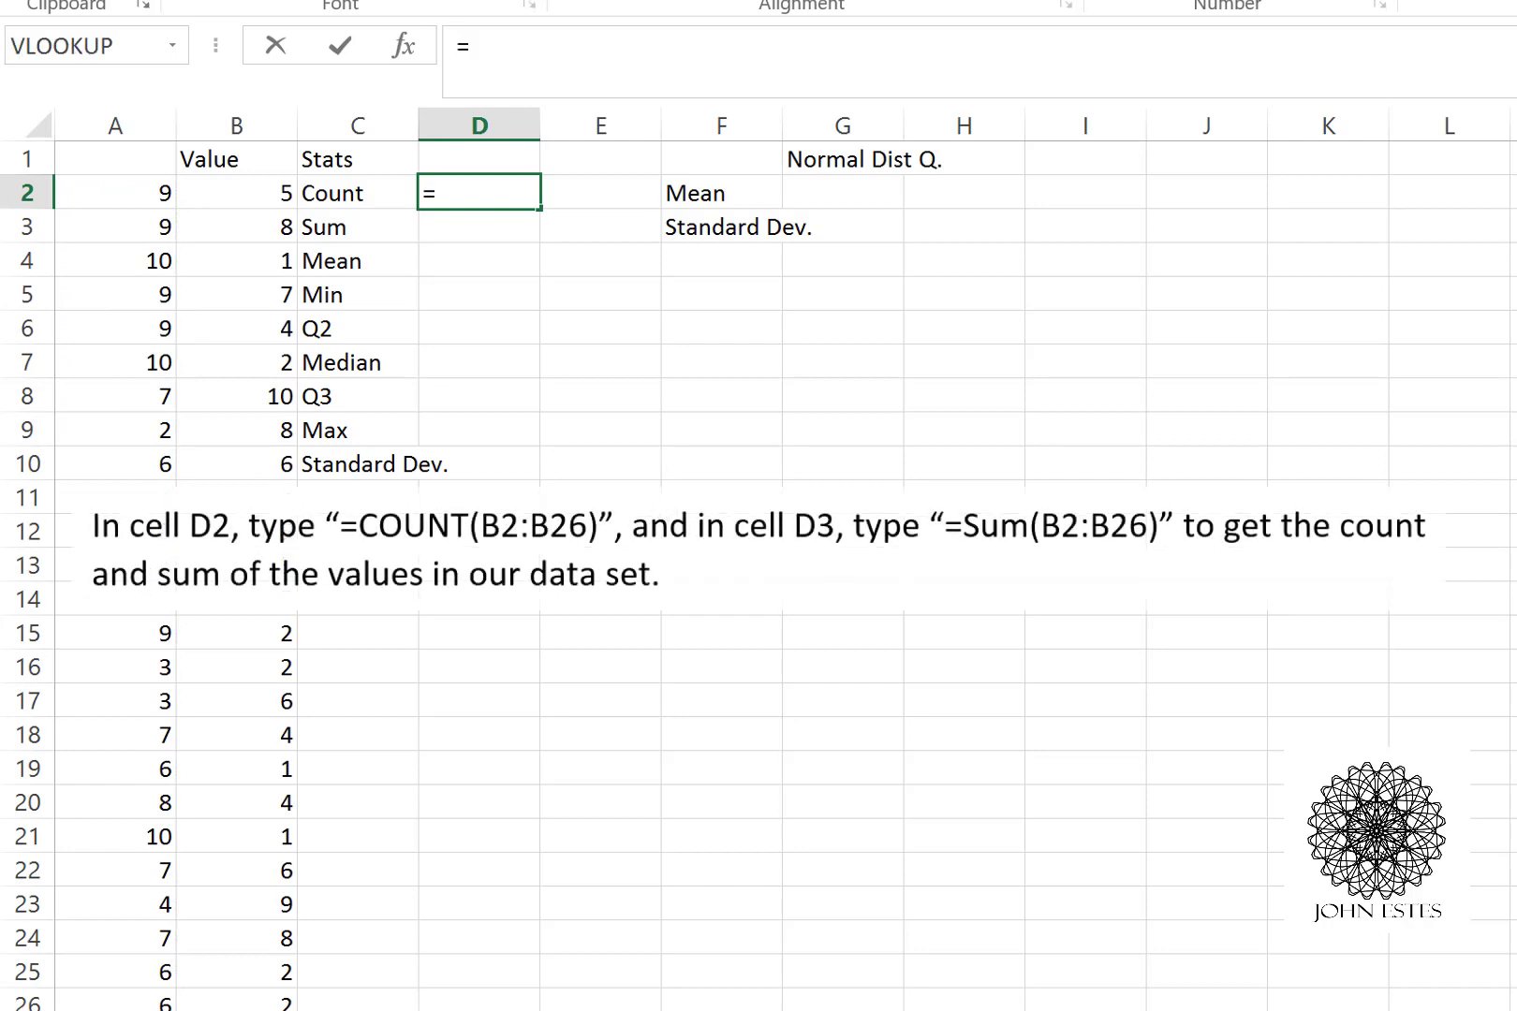
{"action": "type", "text": "Count("}
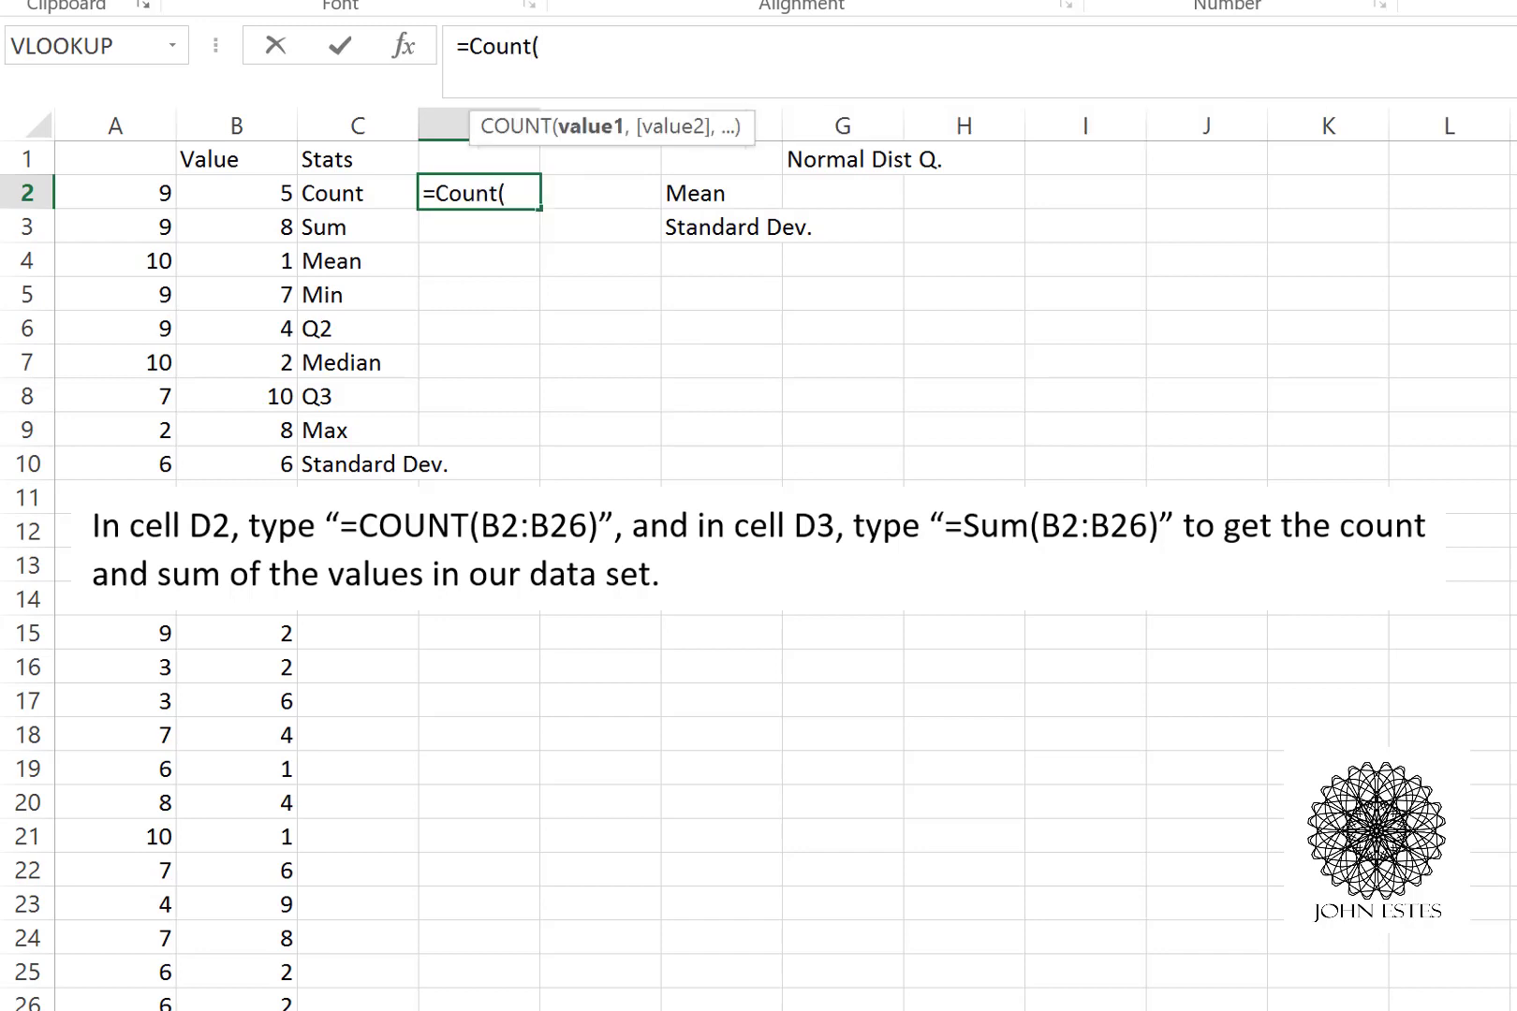
{"action": "type", "text": "B2:B2"}
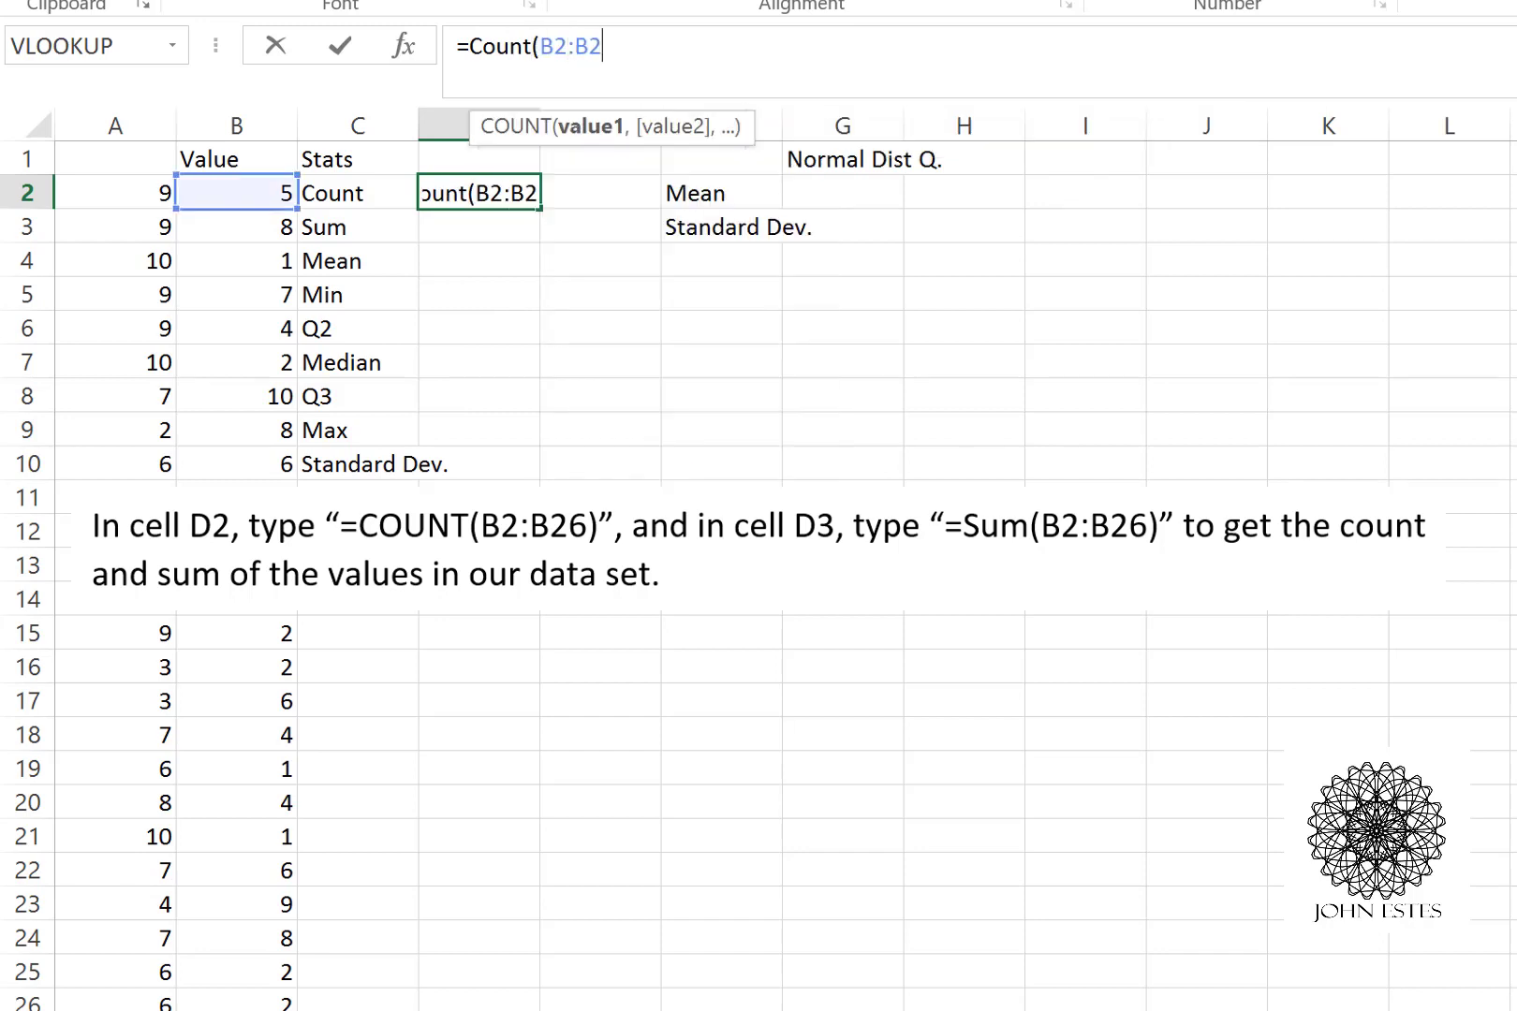
{"action": "type", "text": "6)"}
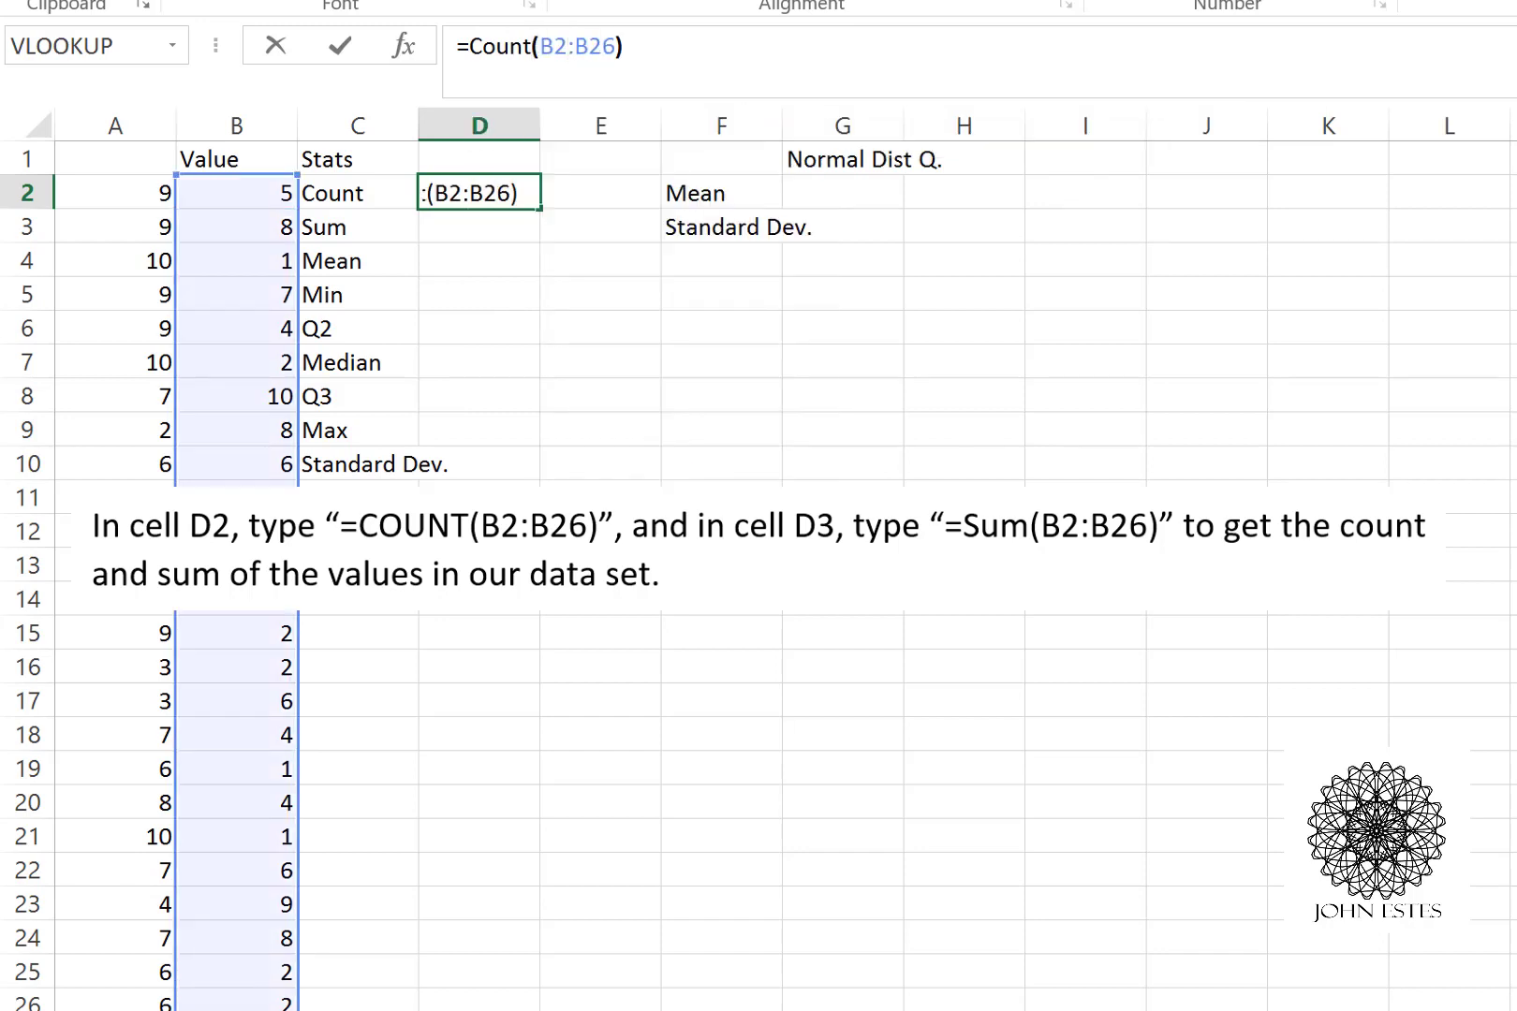
{"action": "key", "text": "Return"}
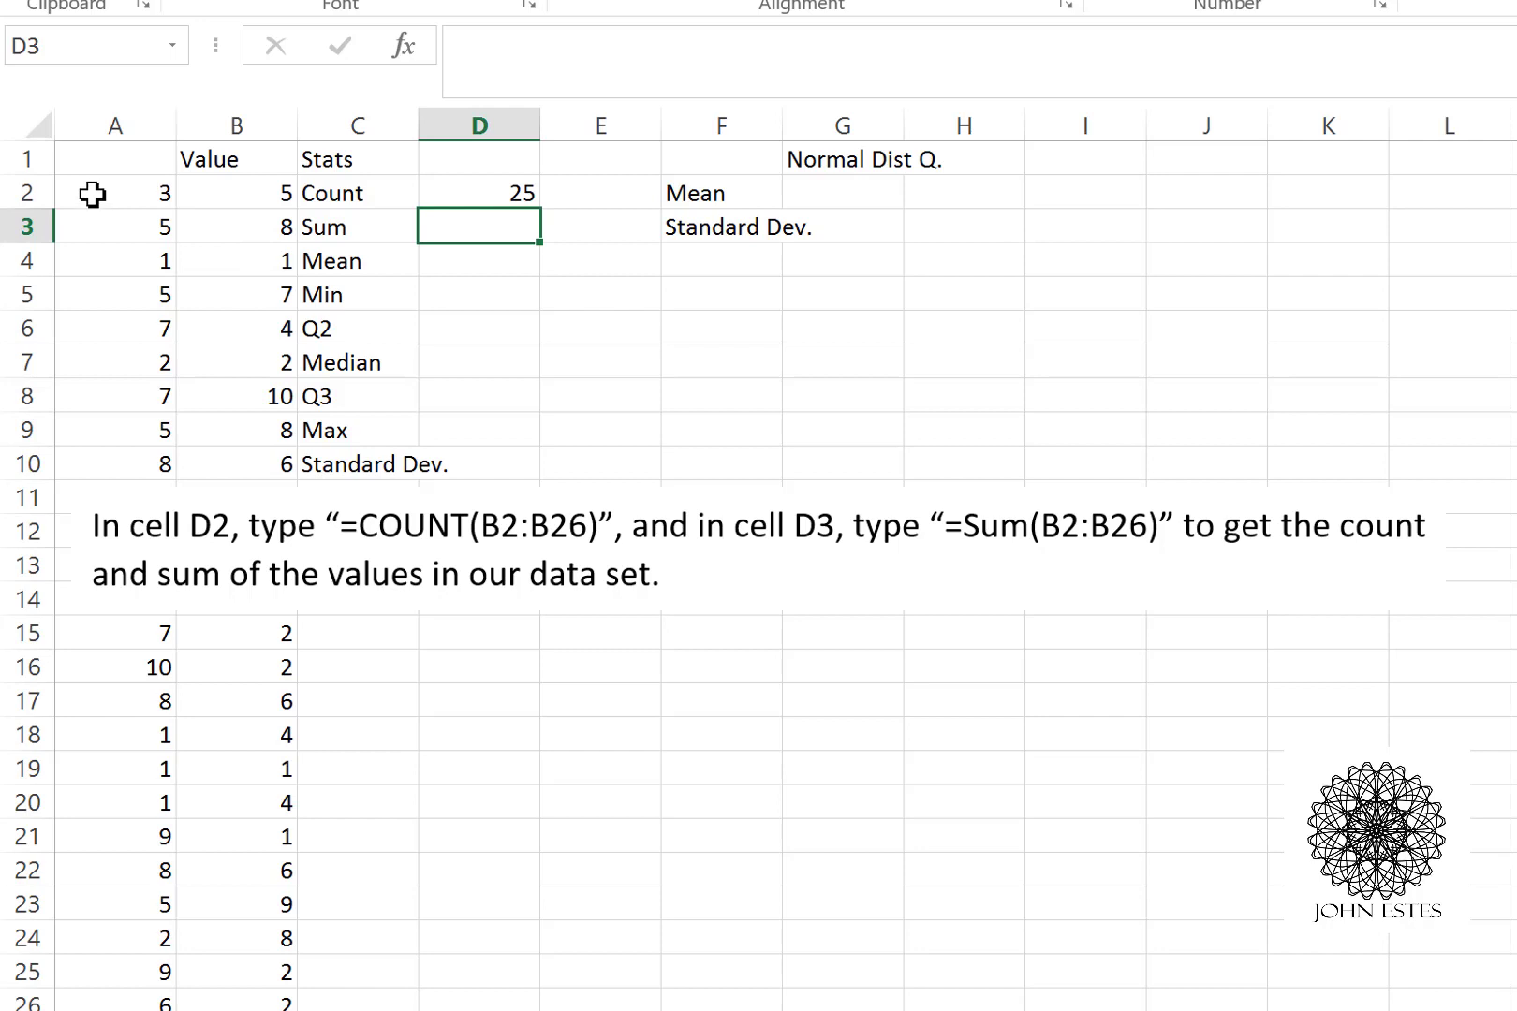
Calculate the sum of the data set in cell D3 with =Sum(B2:B26)
{"action": "left_click", "coordinate": [115, 1009]}
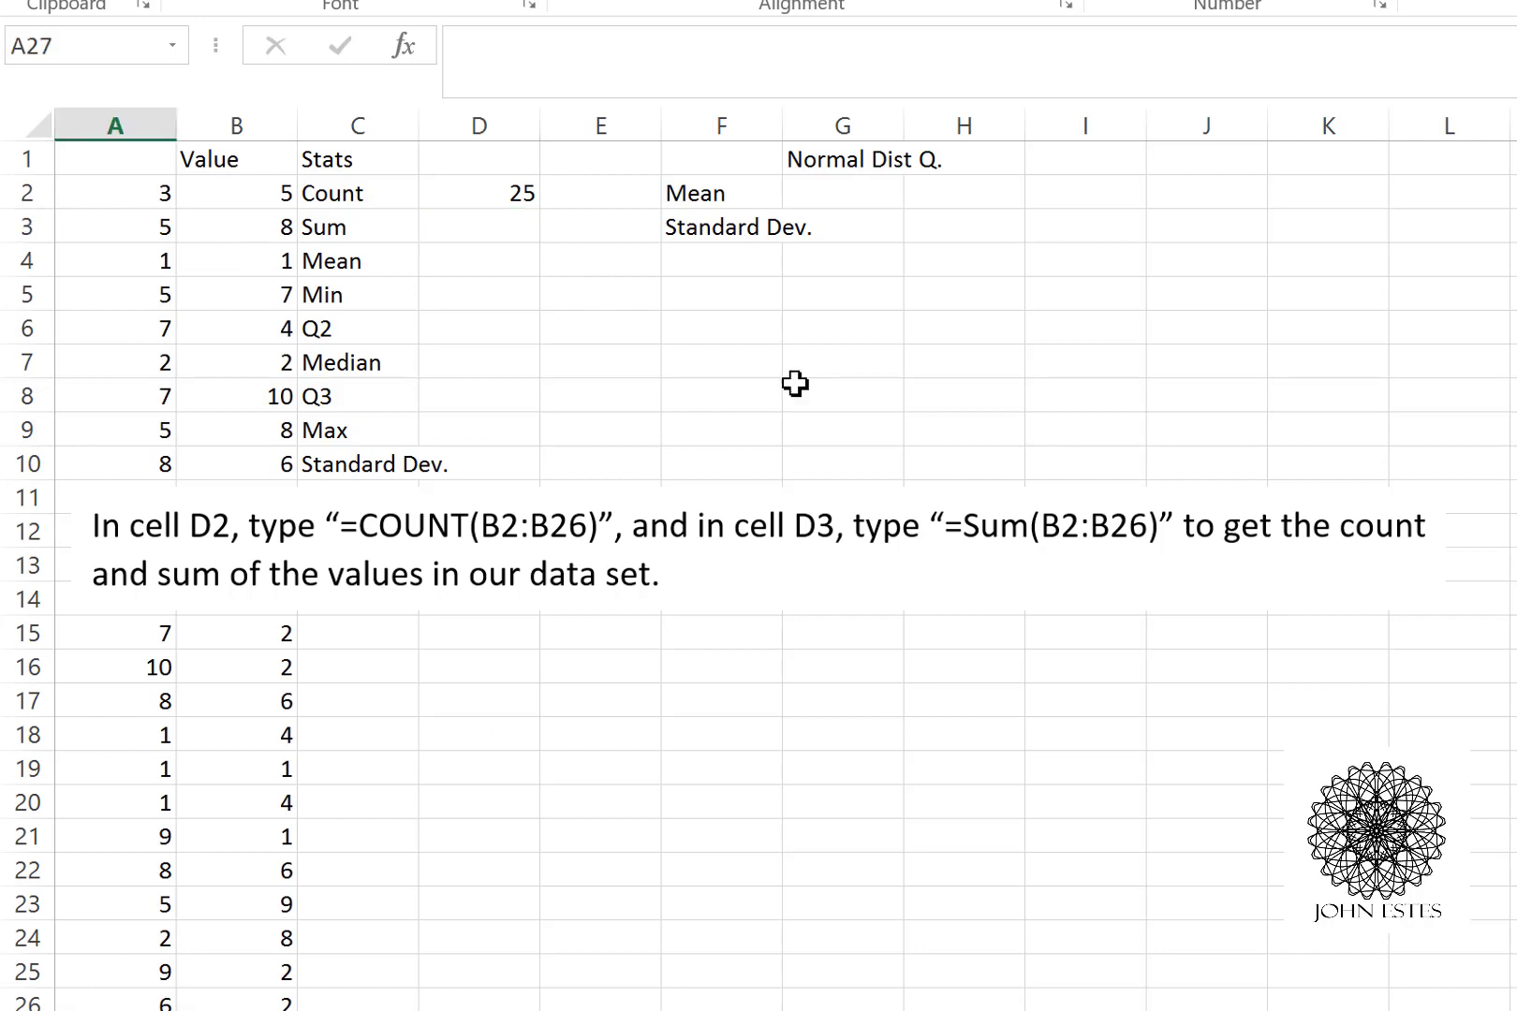
{"action": "left_click", "coordinate": [510, 227]}
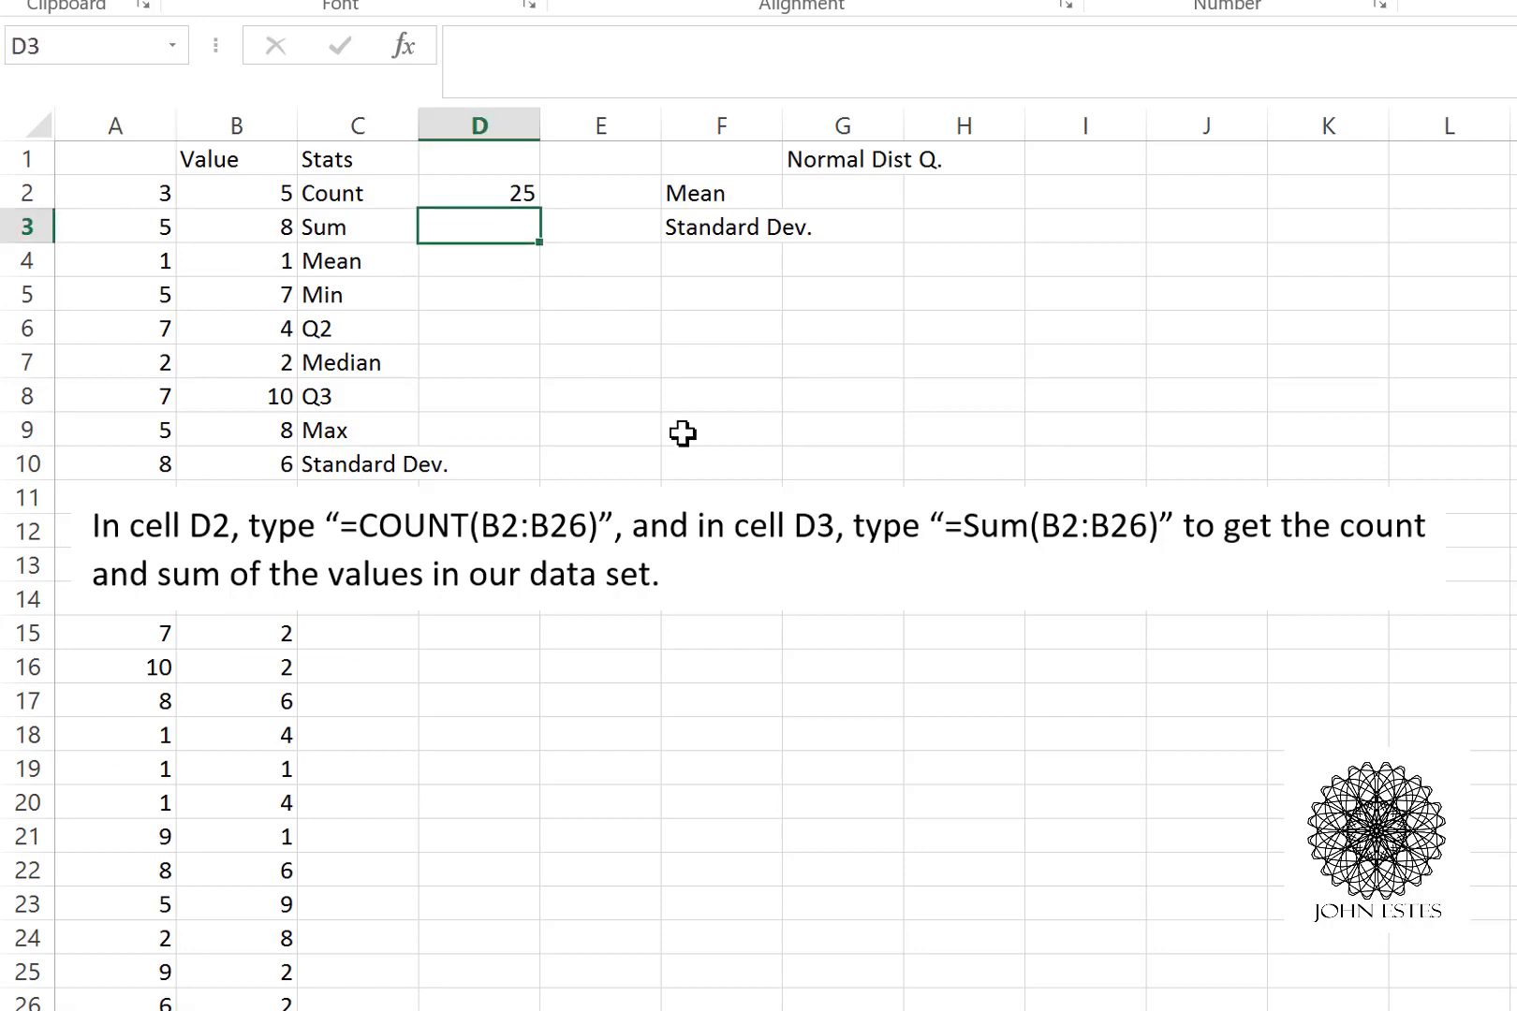
{"action": "type", "text": "=S"}
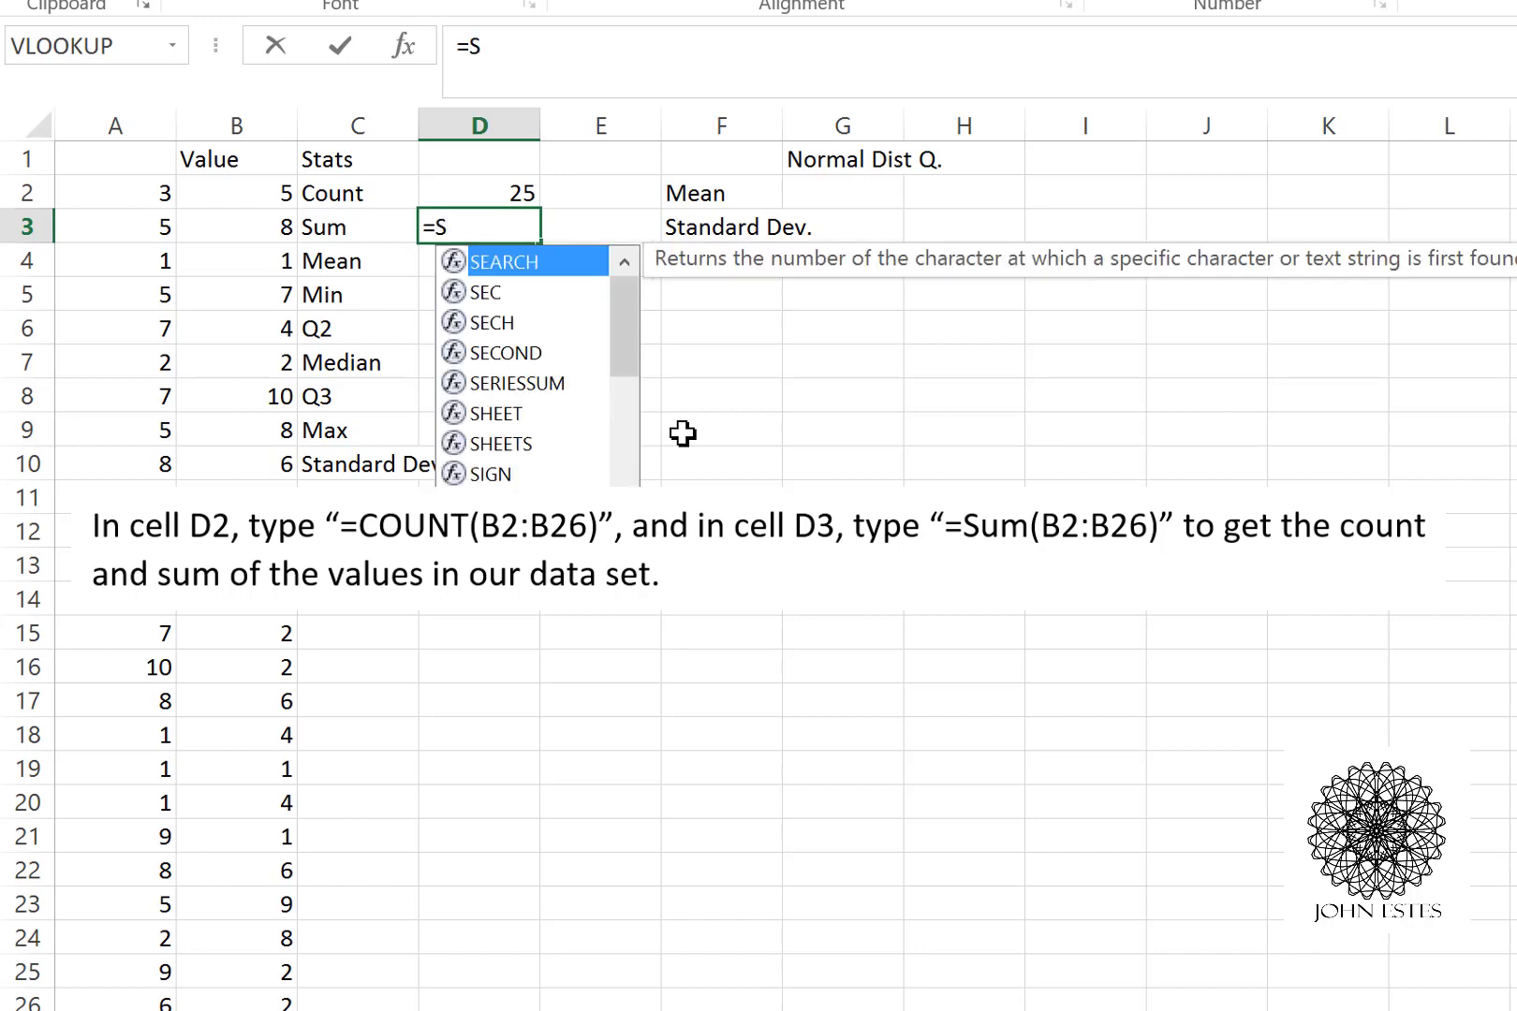
{"action": "type", "text": "um(B2"}
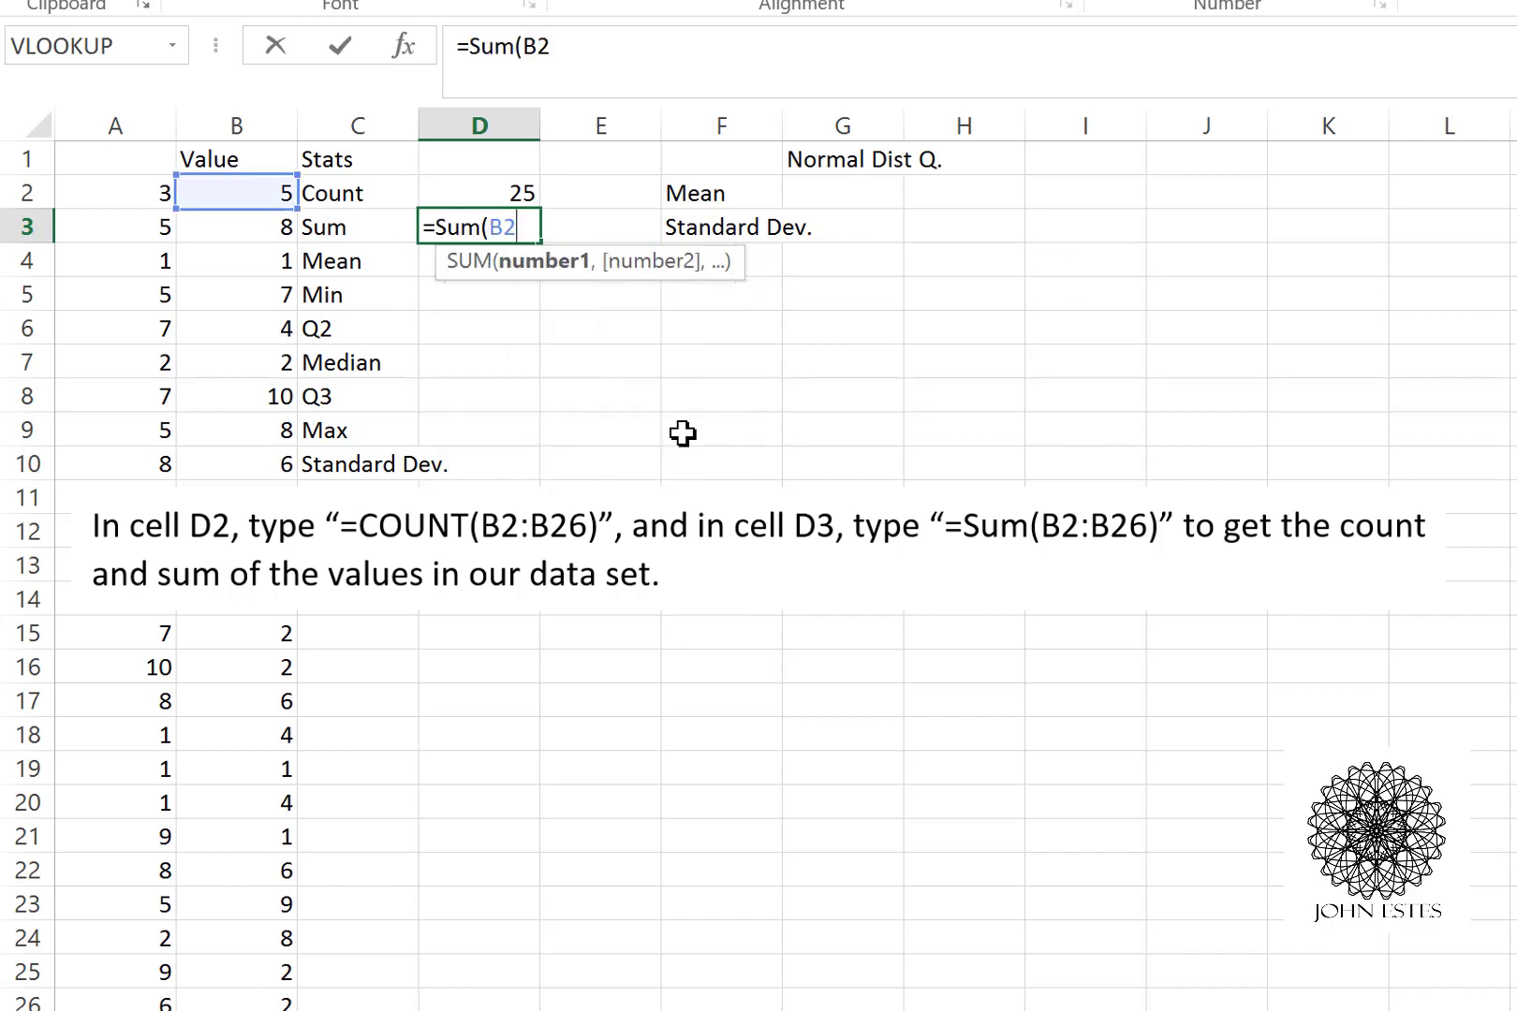
{"action": "type", "text": ":B26"}
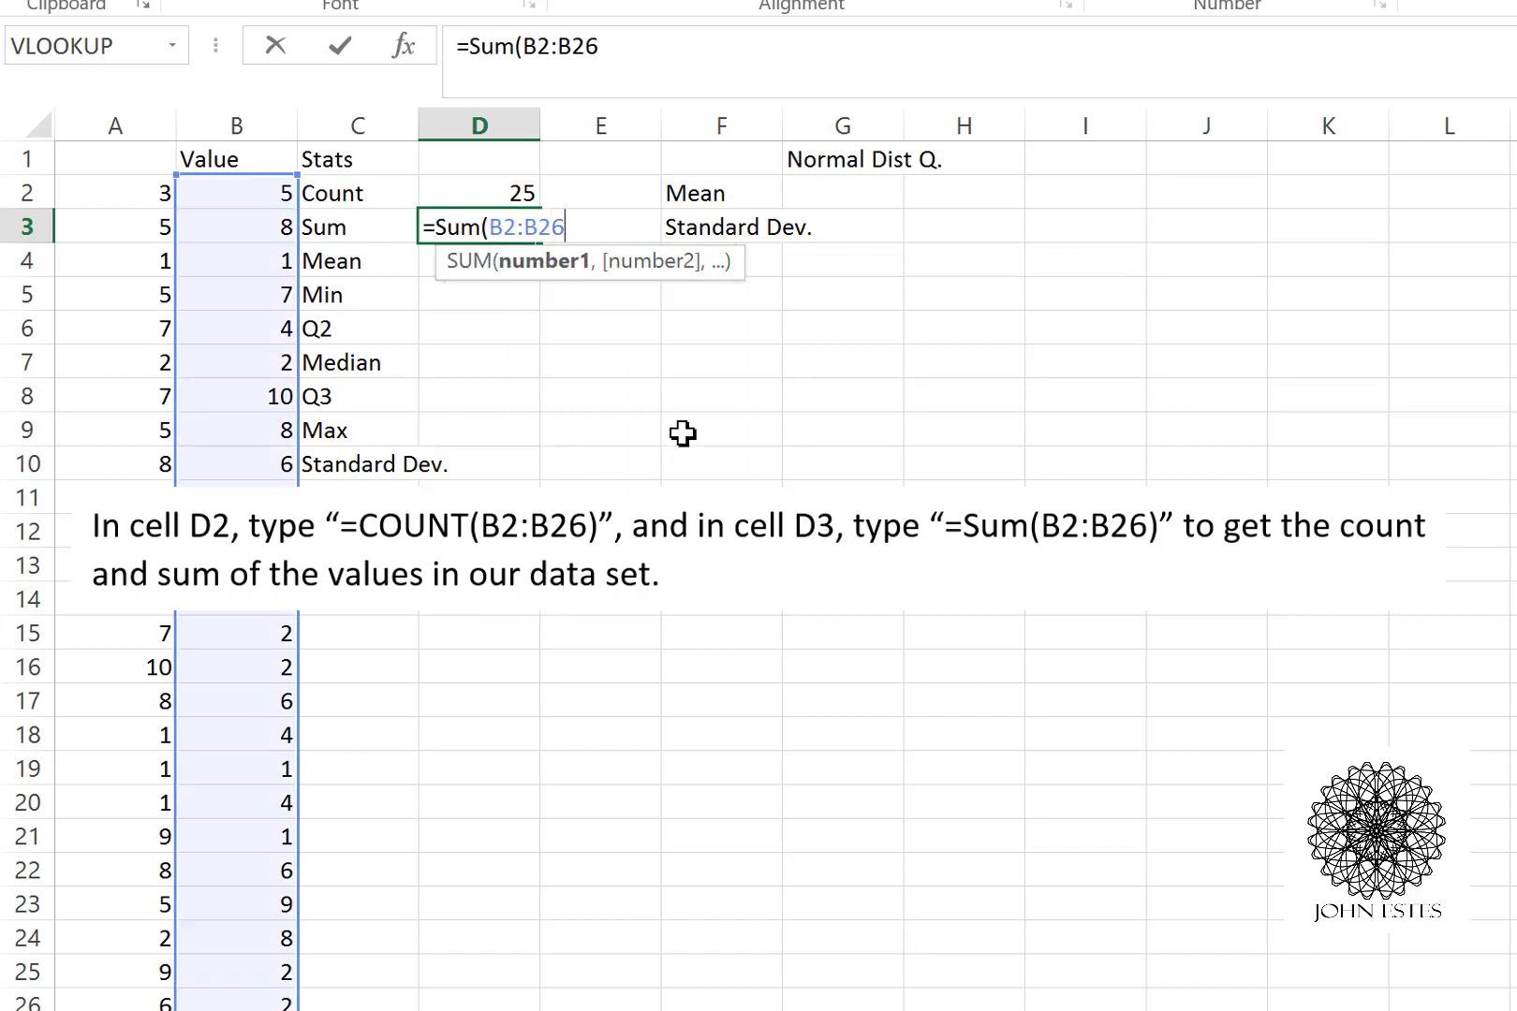
{"action": "type", "text": ")"}
{"action": "key", "text": "Return"}
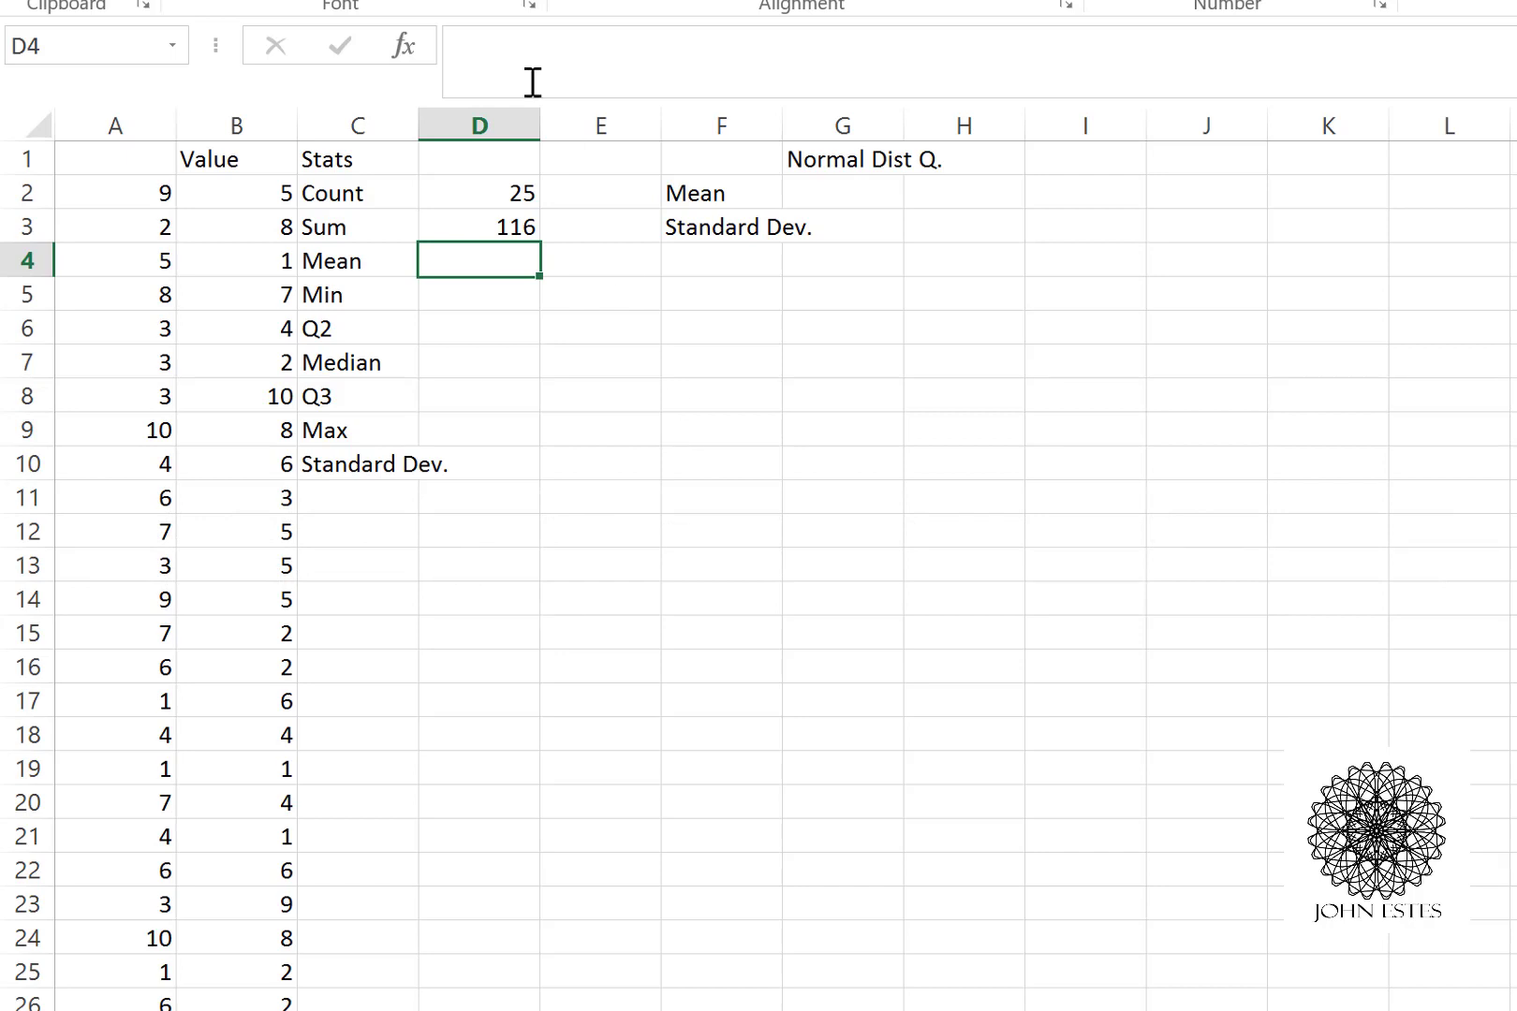
Calculate the mean of the data set in cell D4 with =Average(B2:B26)
{"action": "left_click", "coordinate": [528, 41]}
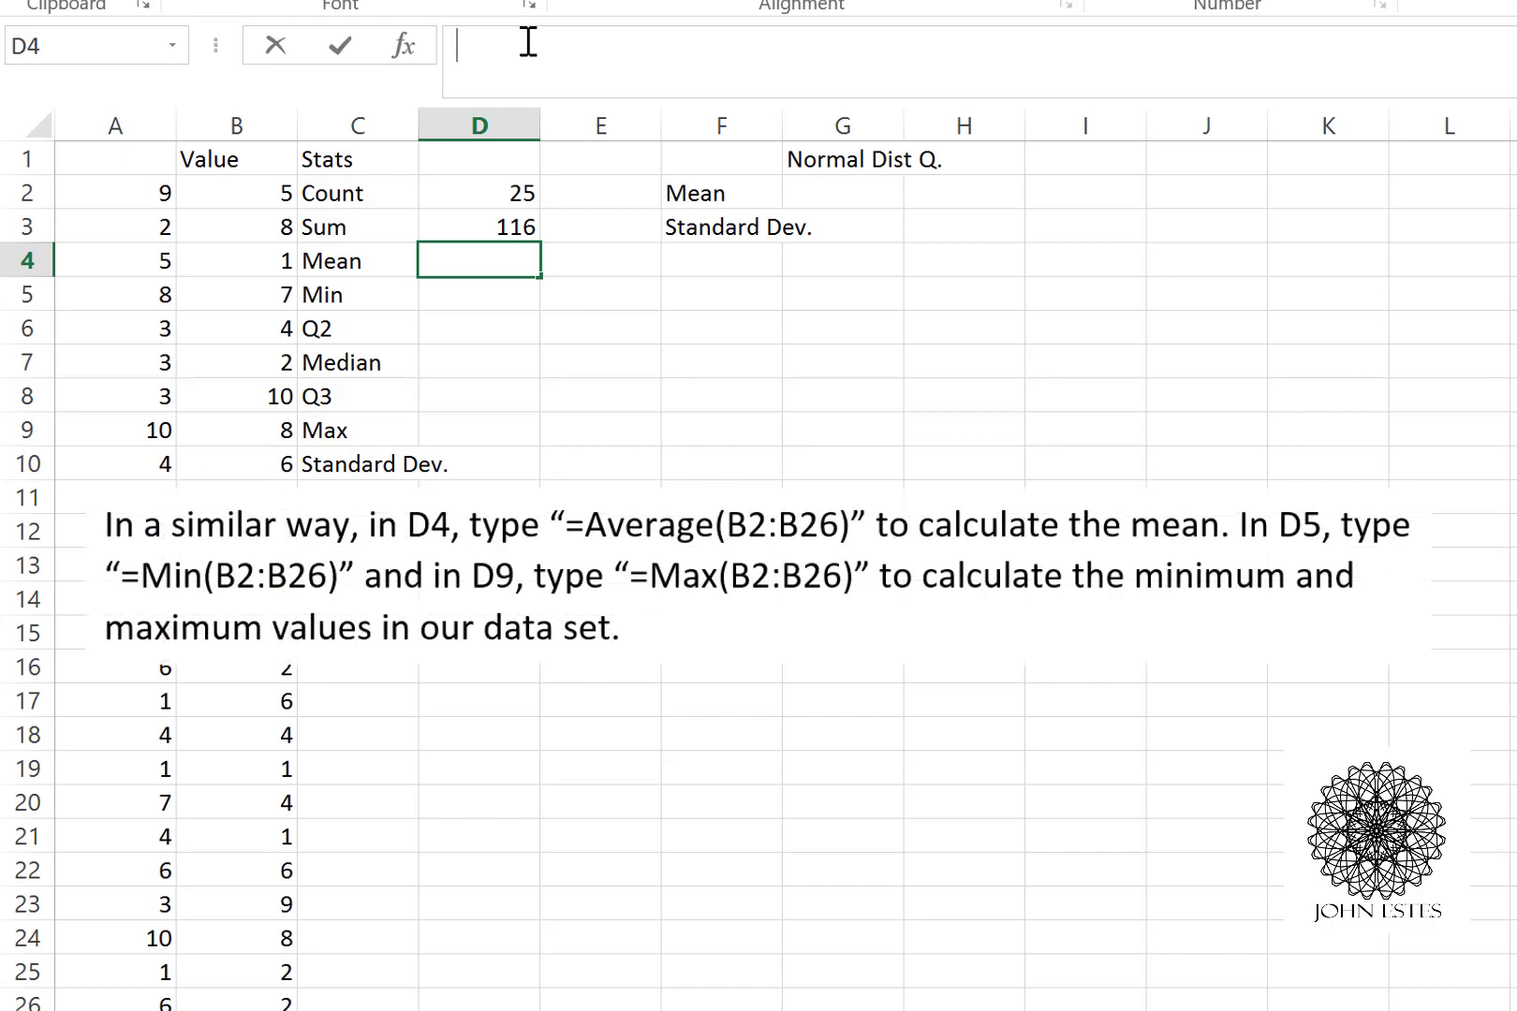
{"action": "type", "text": "=A"}
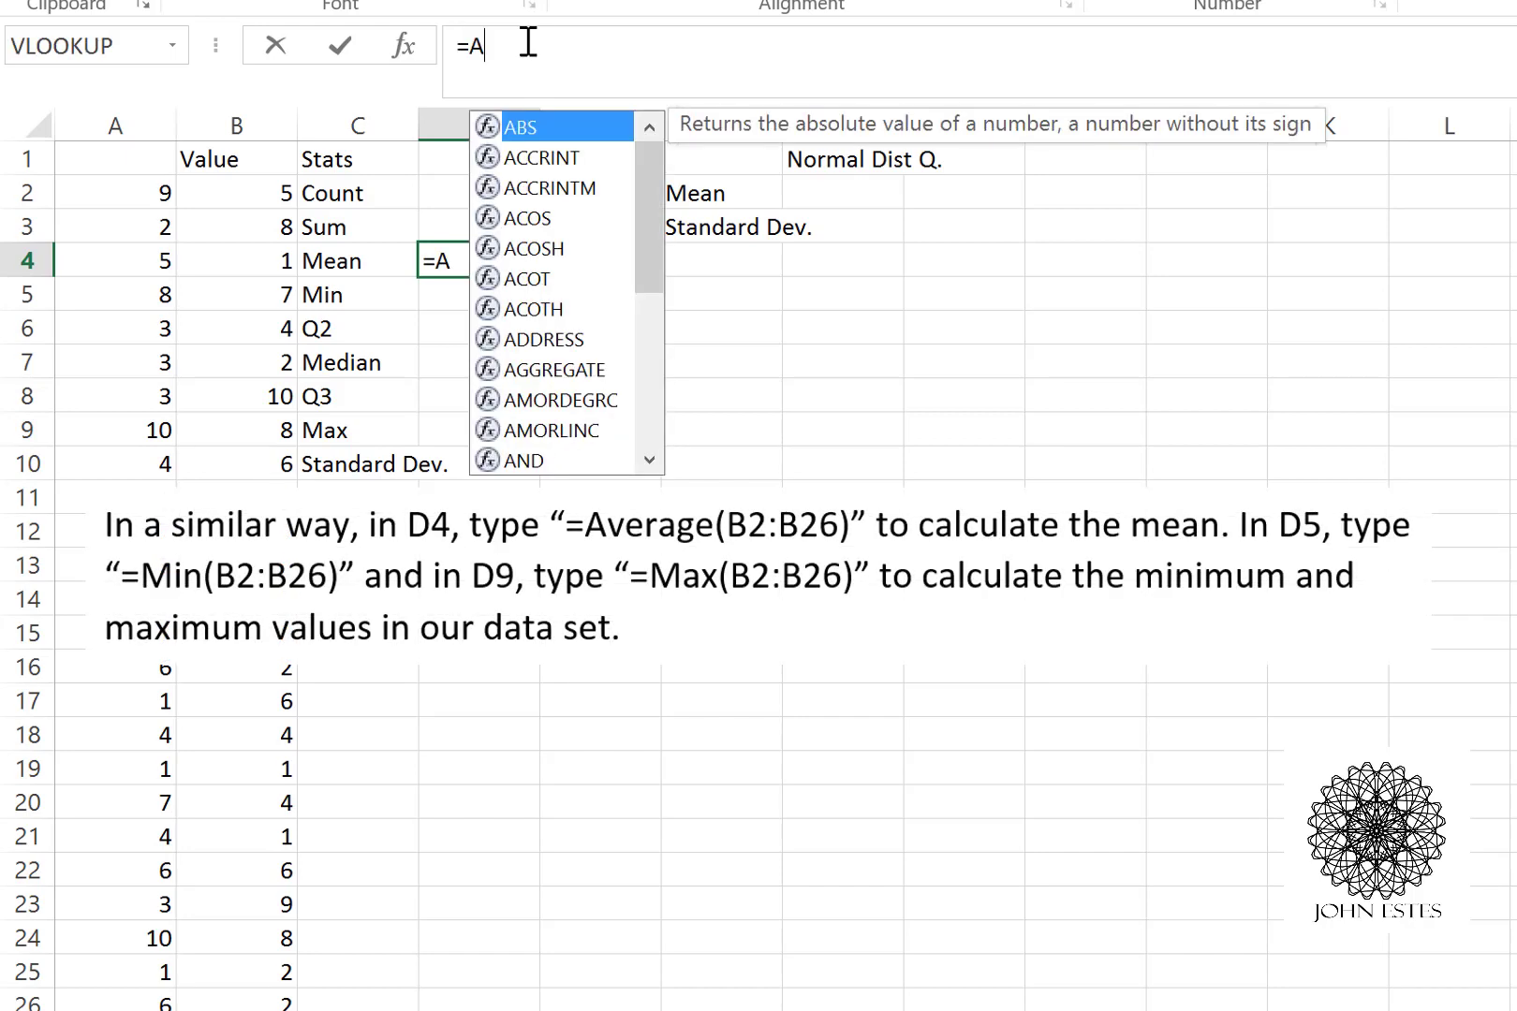
{"action": "type", "text": "verage("}
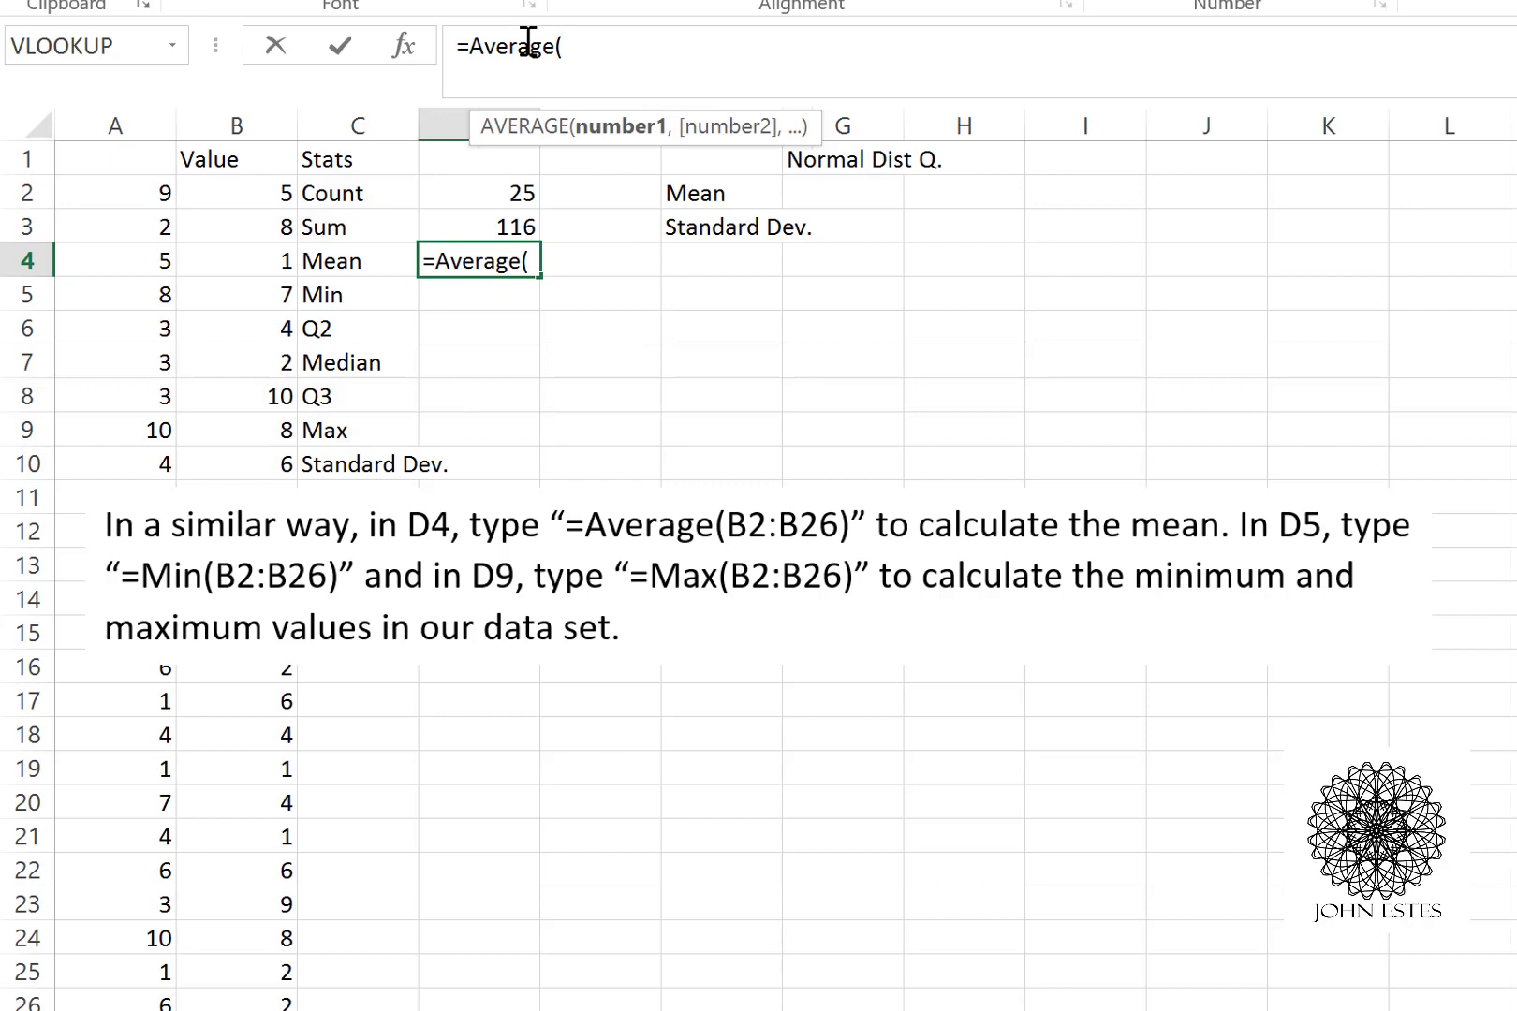
{"action": "type", "text": "B2:B"}
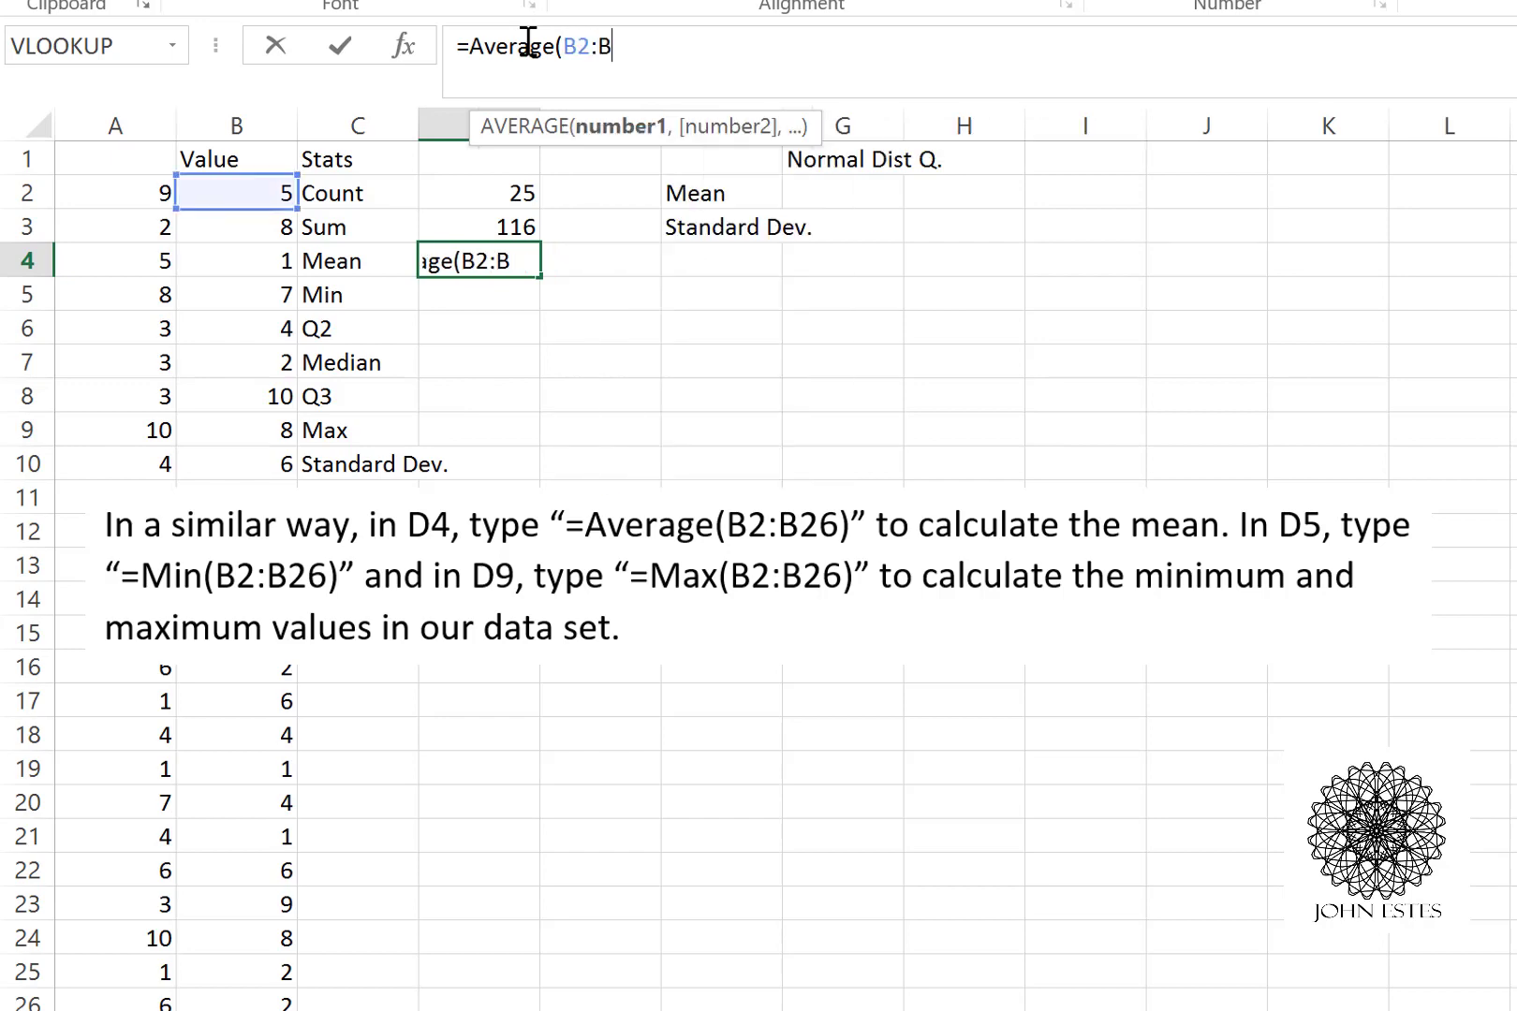
{"action": "type", "text": "26)"}
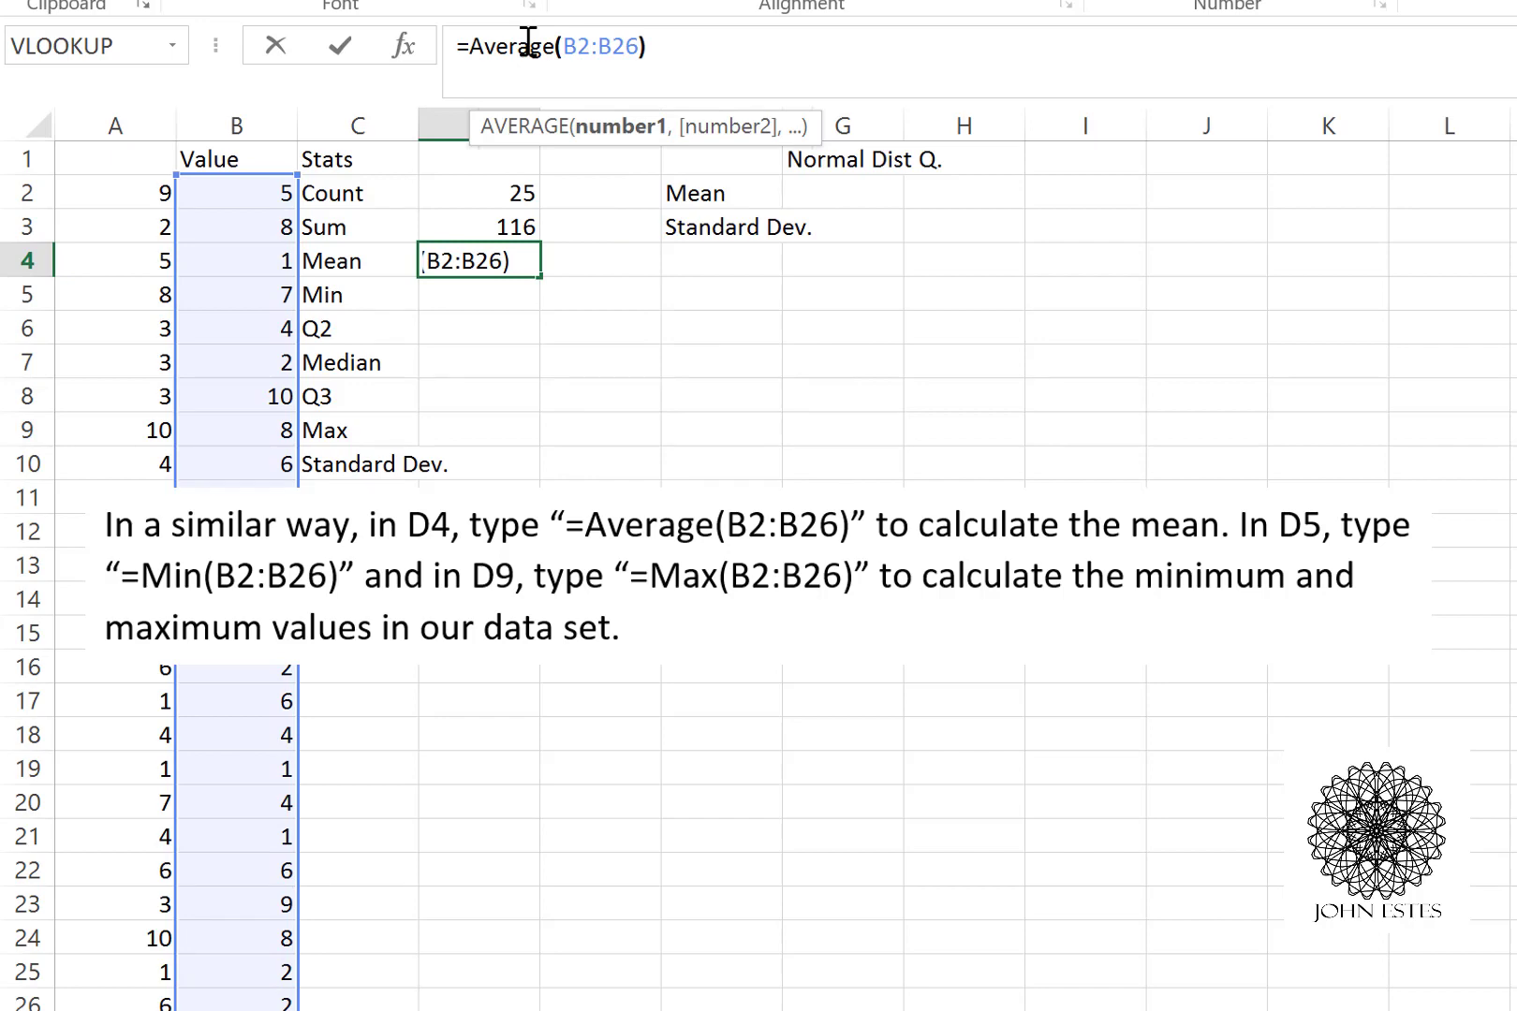
{"action": "key", "text": "Return"}
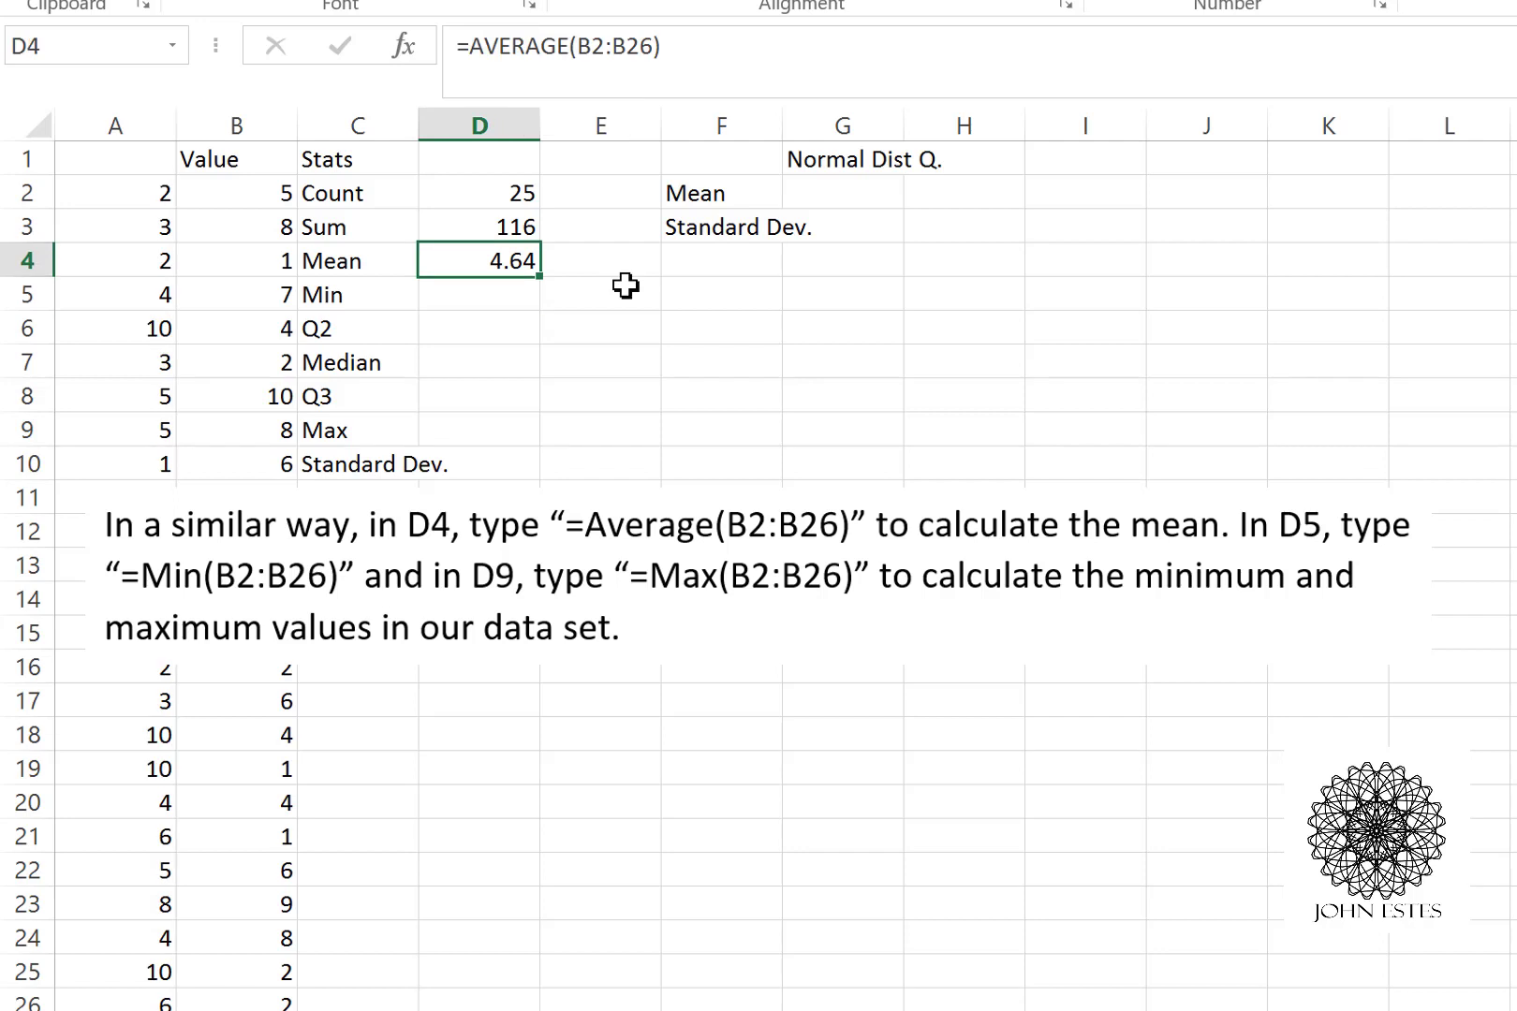
Calculate the minimum of the data set in cell D5 with =Min(B2:B26)
{"action": "key", "text": "Return"}
{"action": "key", "text": "Down"}
{"action": "key", "text": "Down"}
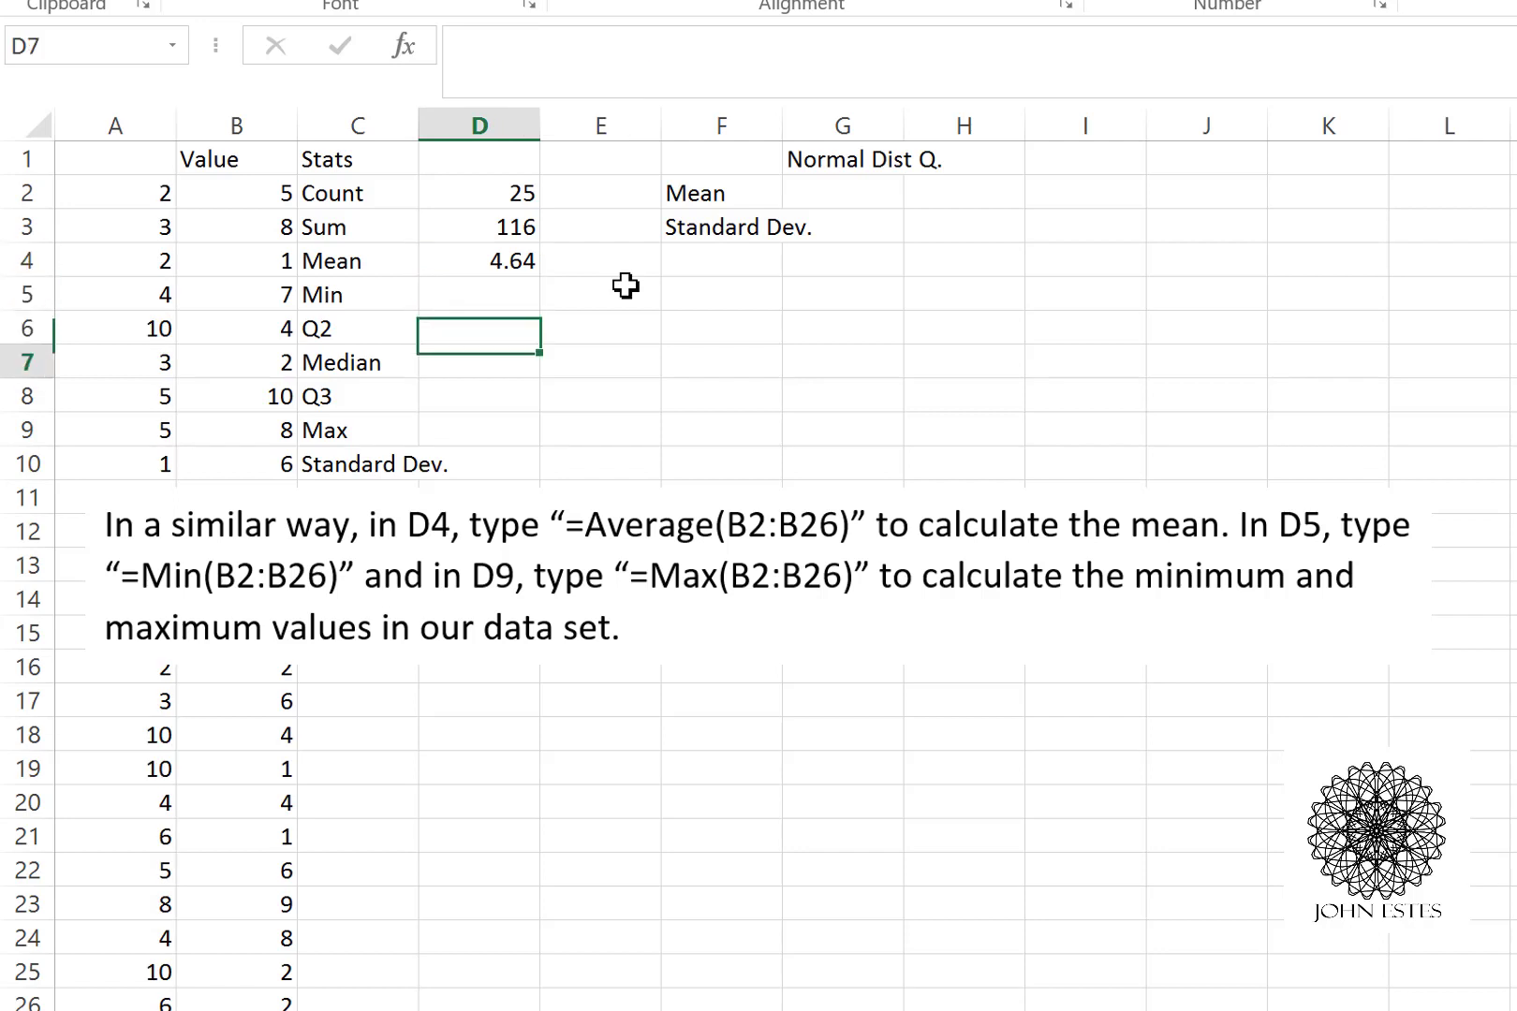
{"action": "key", "text": "Up"}
{"action": "key", "text": "Up"}
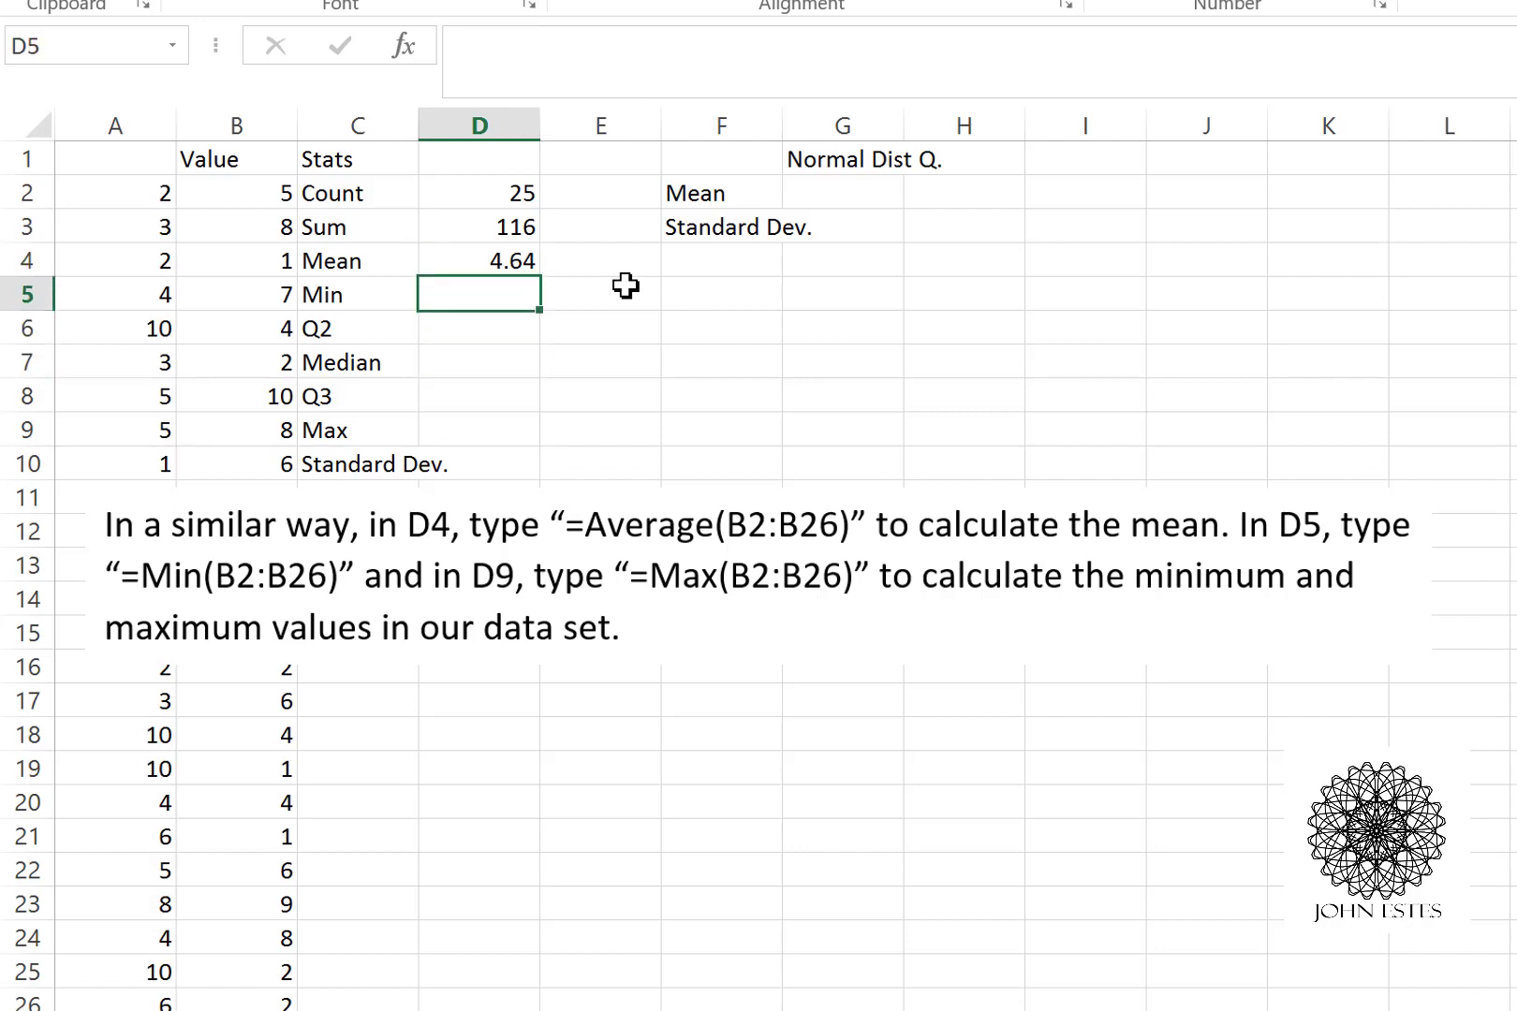
{"action": "left_click", "coordinate": [550, 78]}
{"action": "type", "text": "=M"}
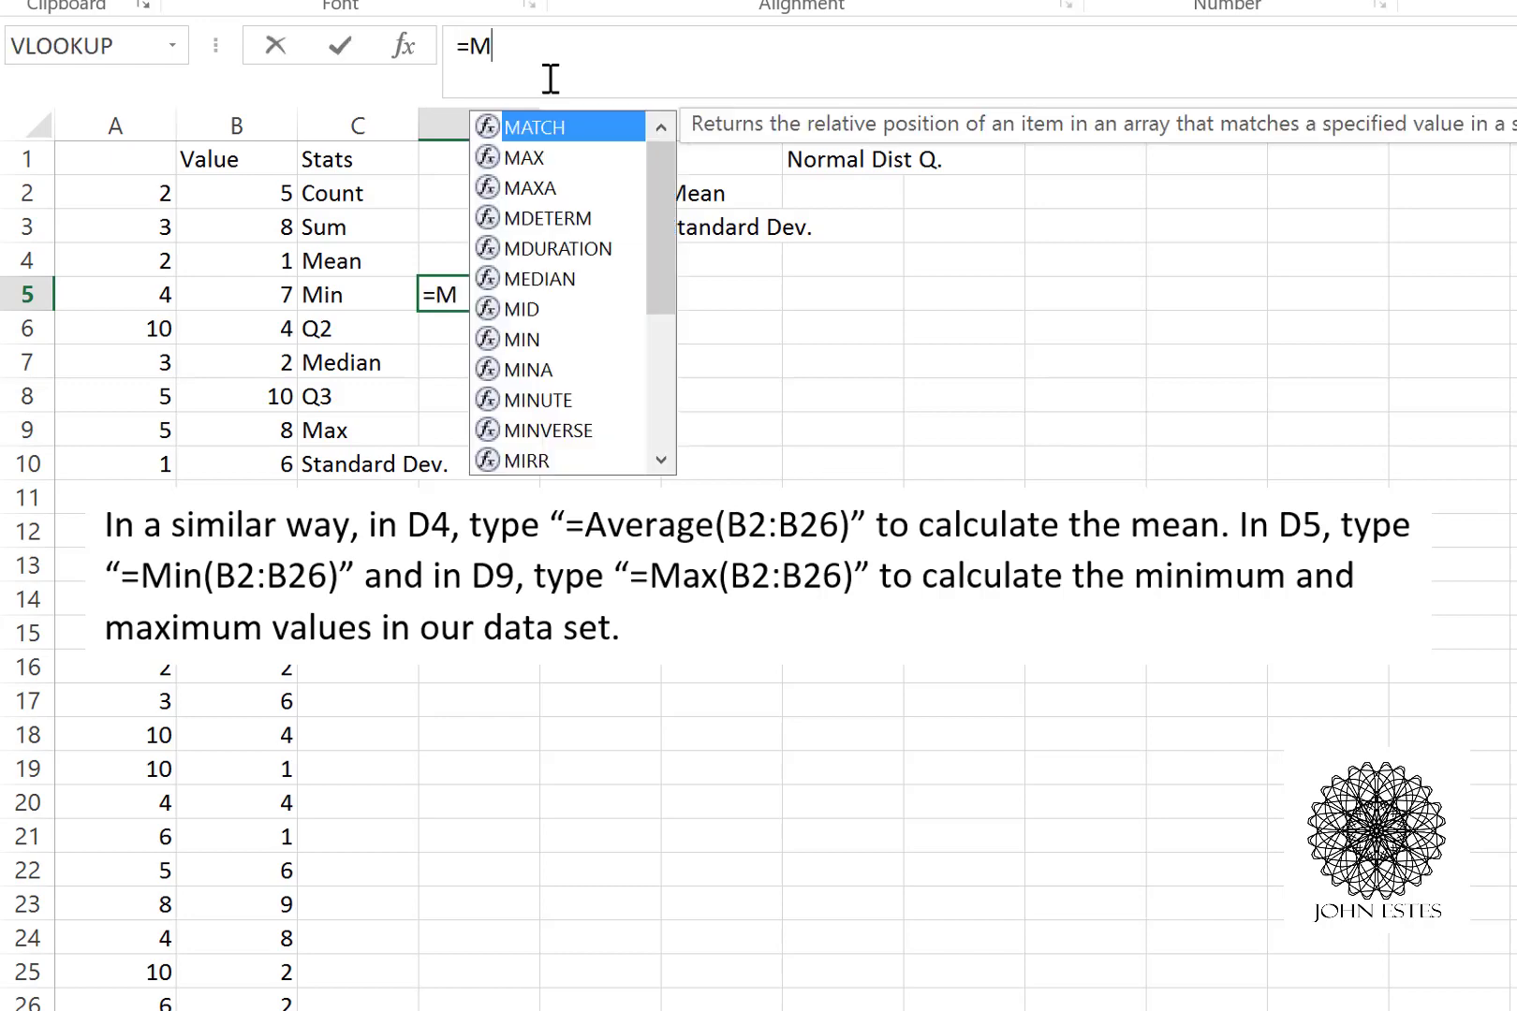
{"action": "type", "text": "in(B2:B26)"}
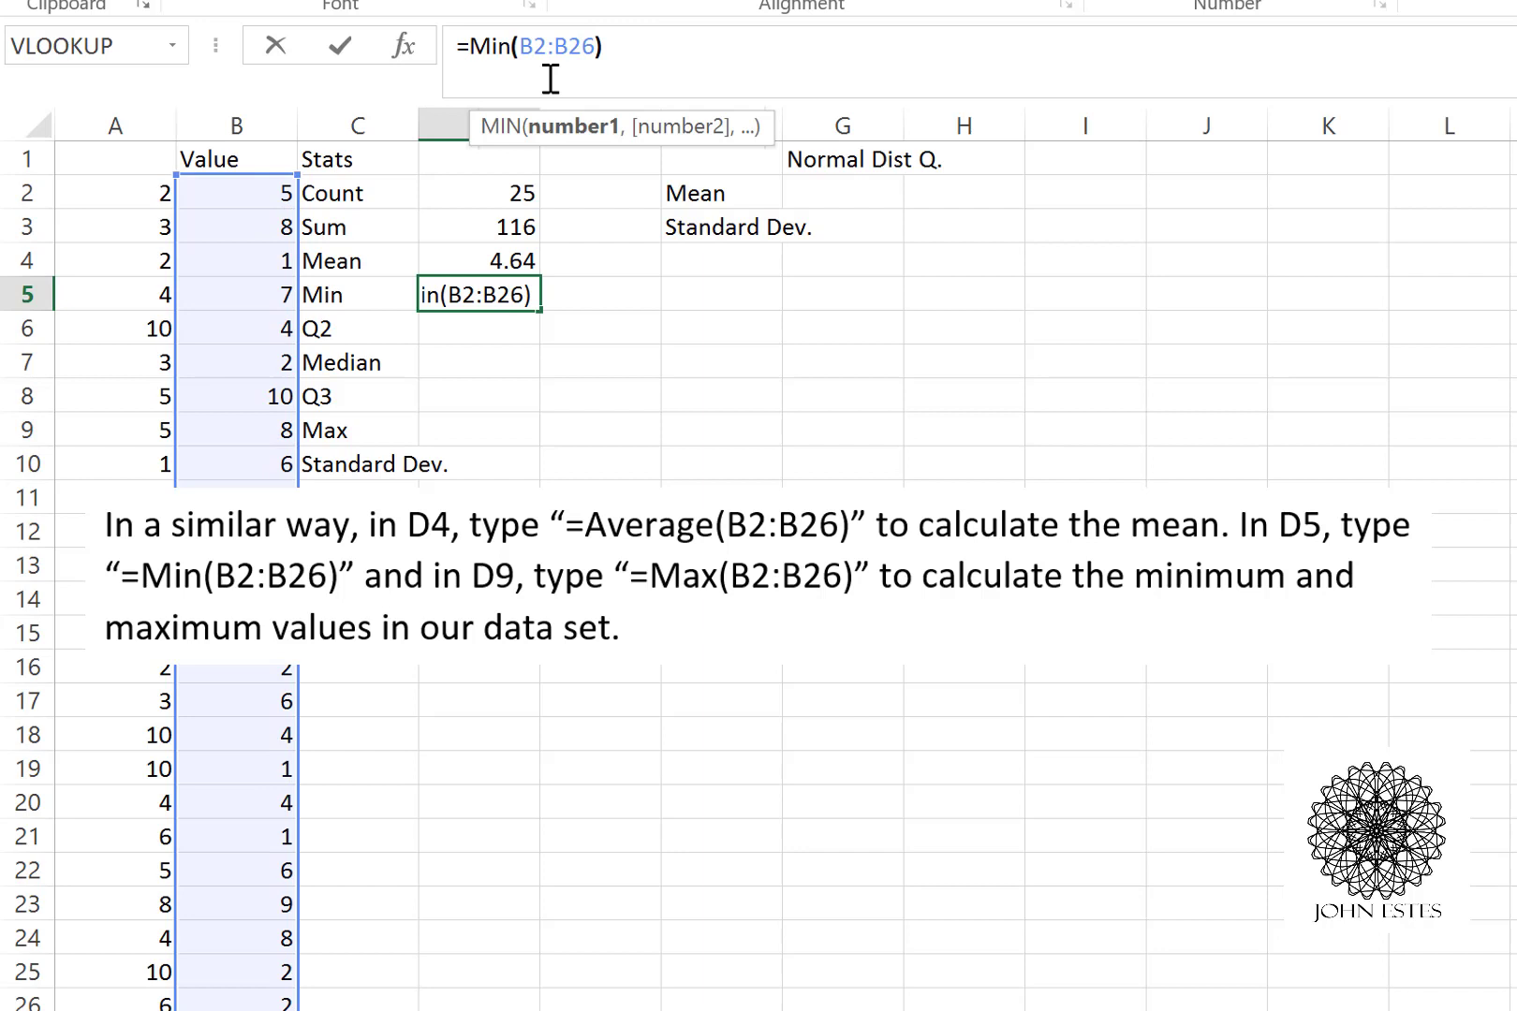
{"action": "key", "text": "Return"}
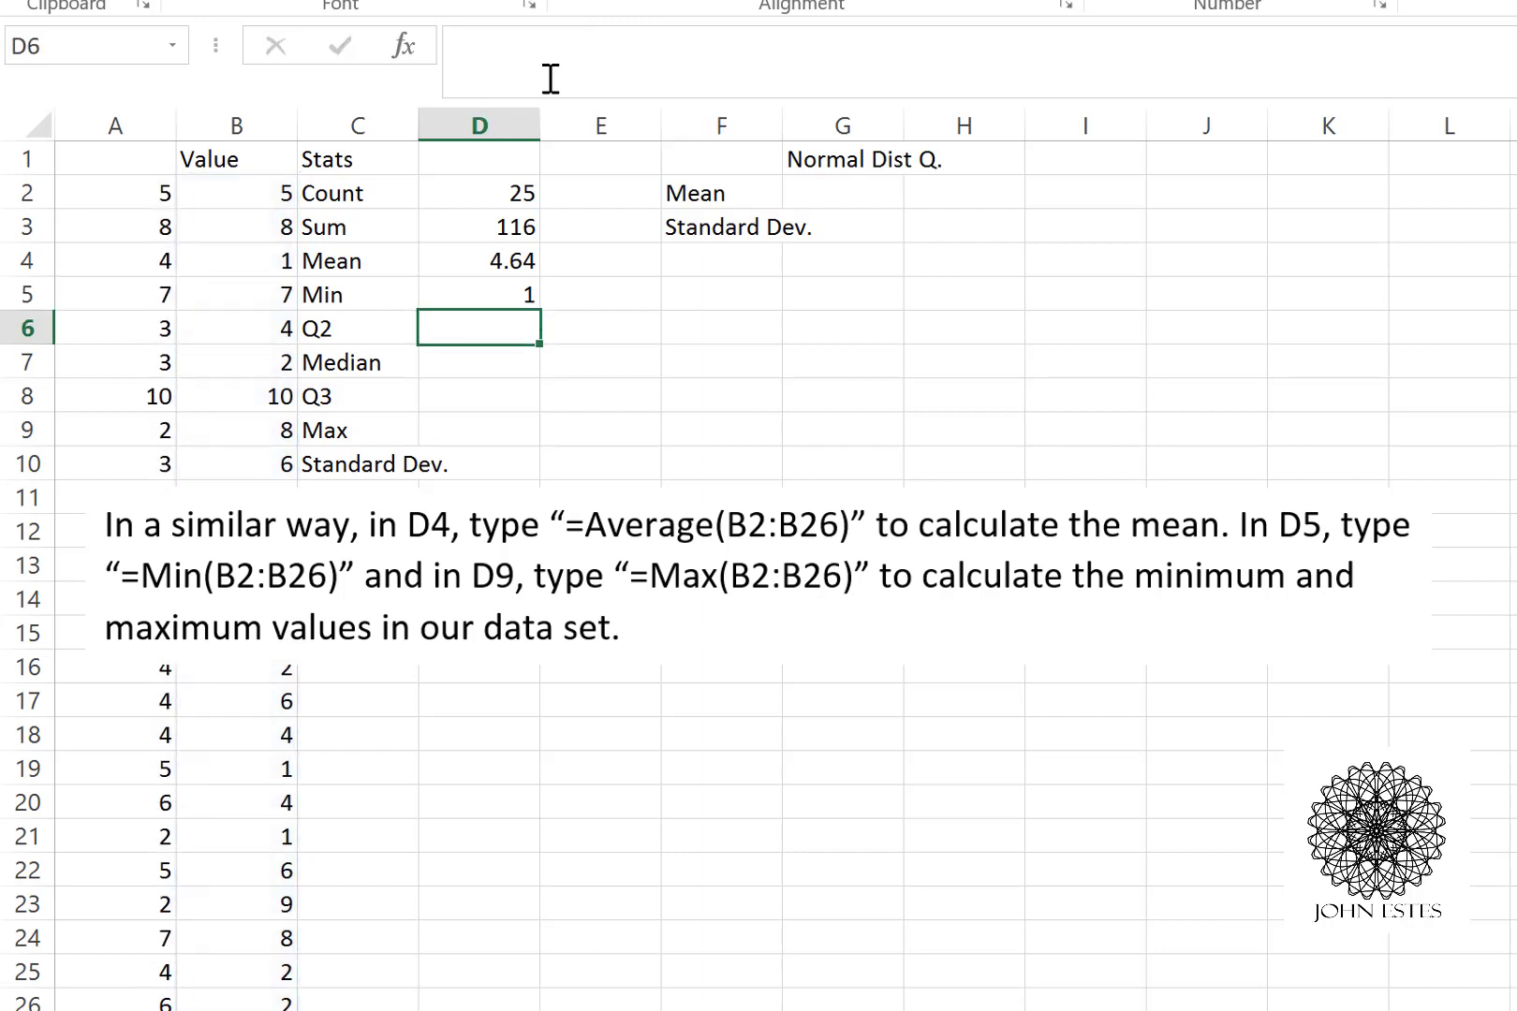
Calculate the maximum of the data set in cell D9 with =Max(B2:B26)
{"action": "key", "text": "Down"}
{"action": "key", "text": "Down"}
{"action": "key", "text": "Down"}
{"action": "left_click", "coordinate": [551, 78]}
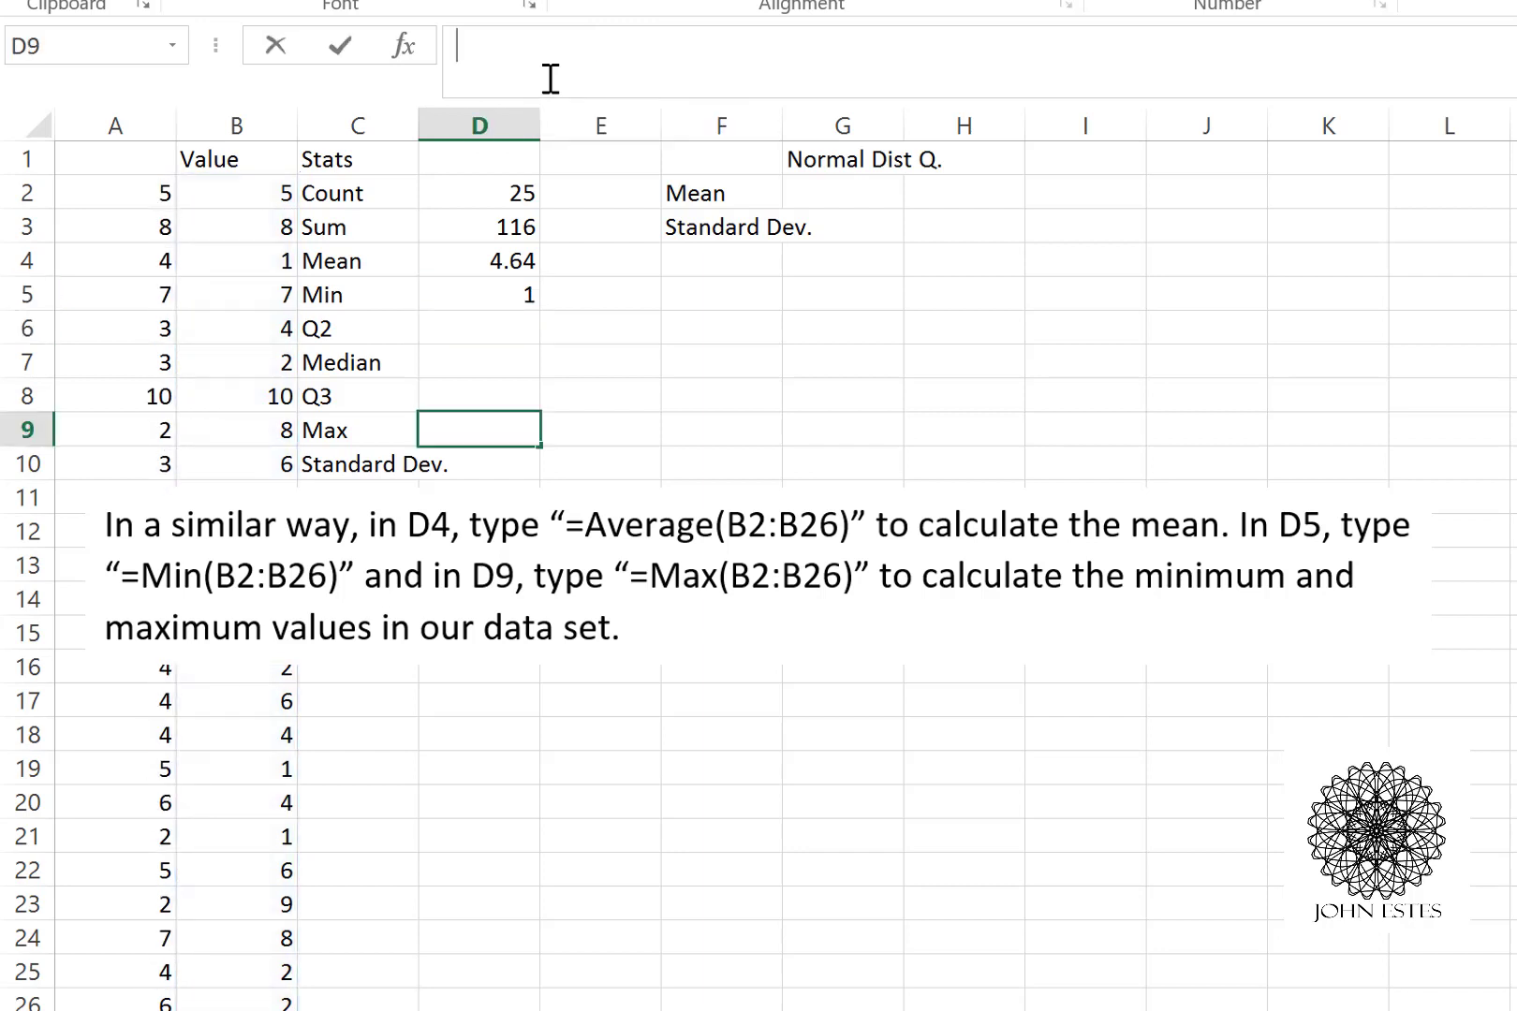
{"action": "type", "text": "=M"}
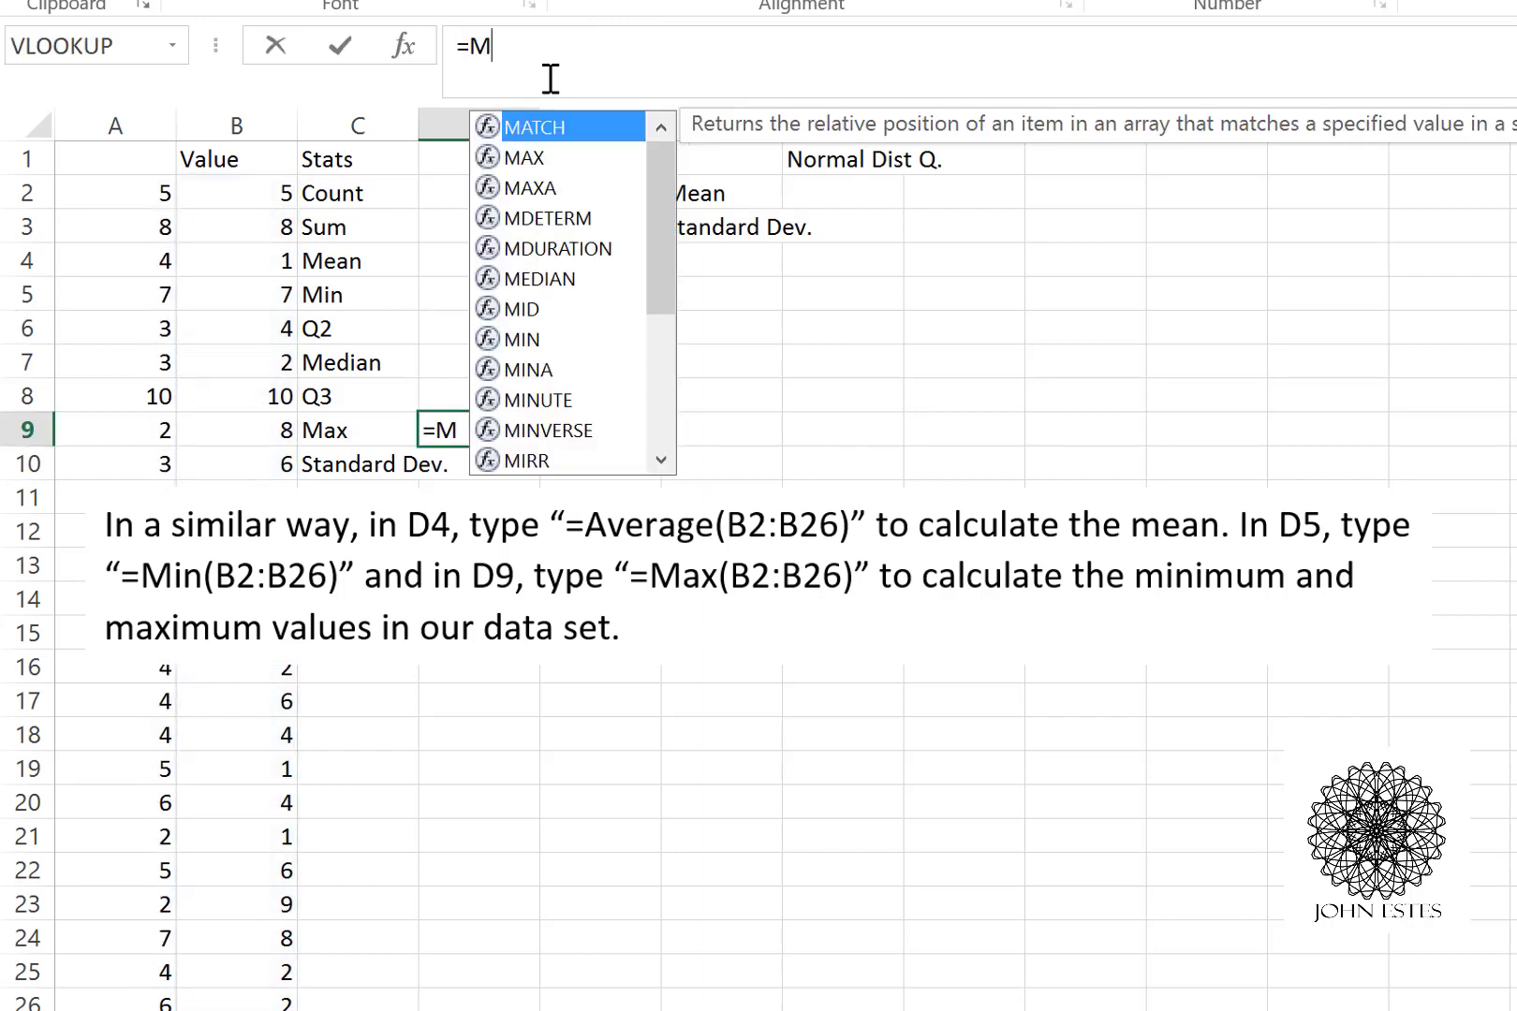
{"action": "type", "text": "ax(B"}
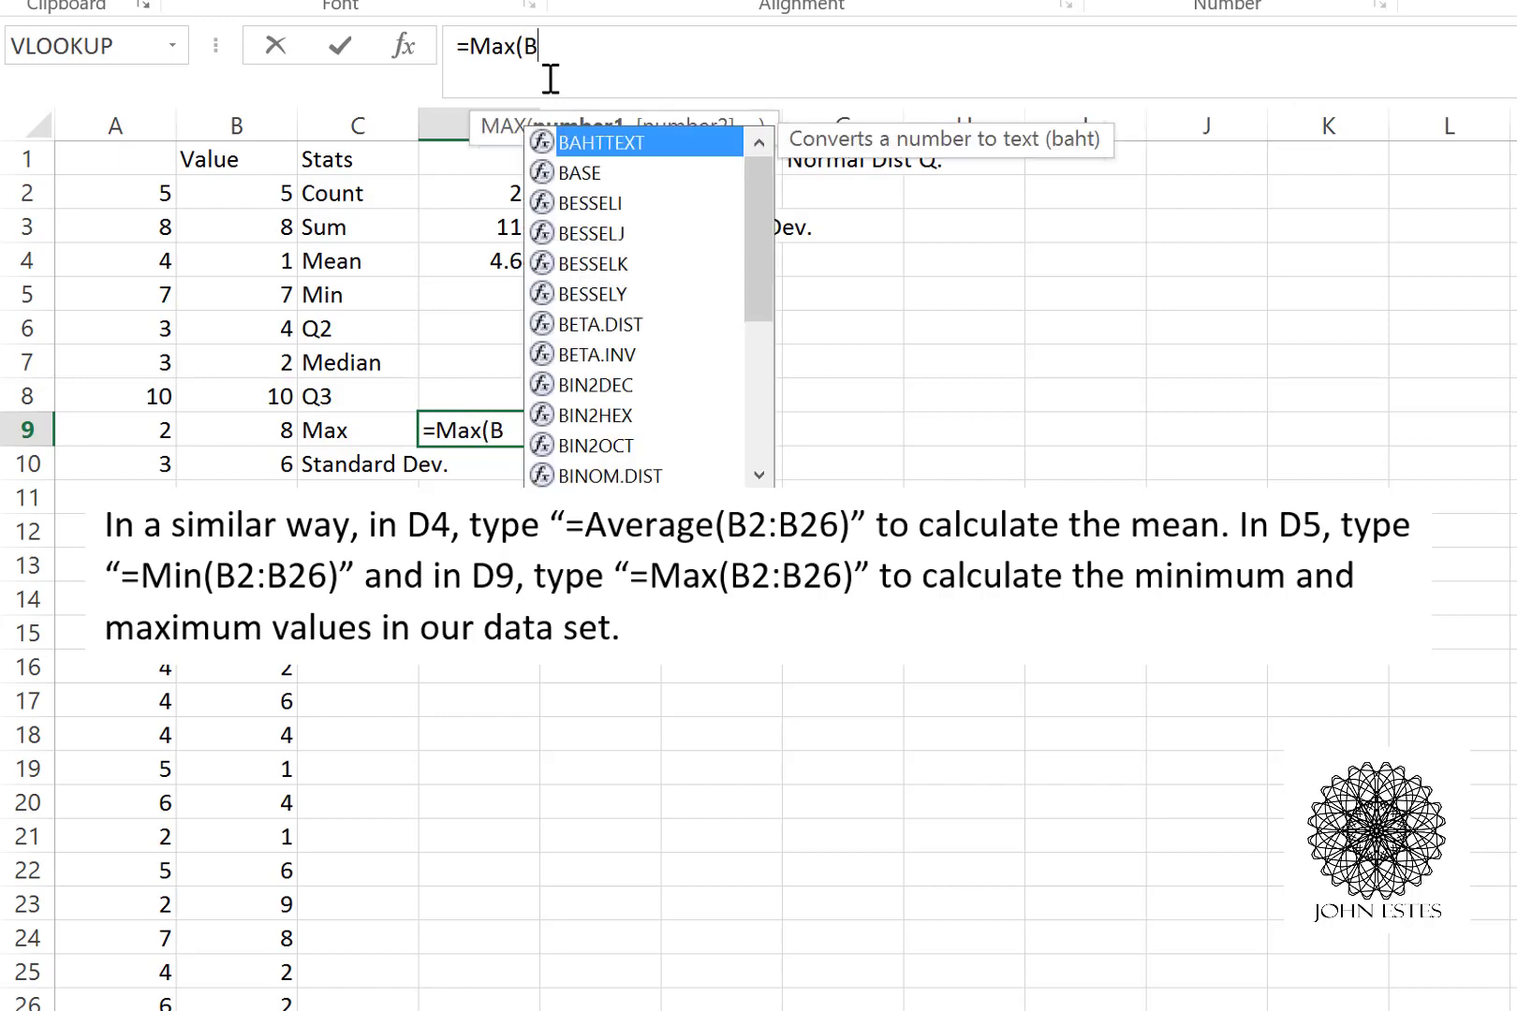
{"action": "type", "text": "2:B26)"}
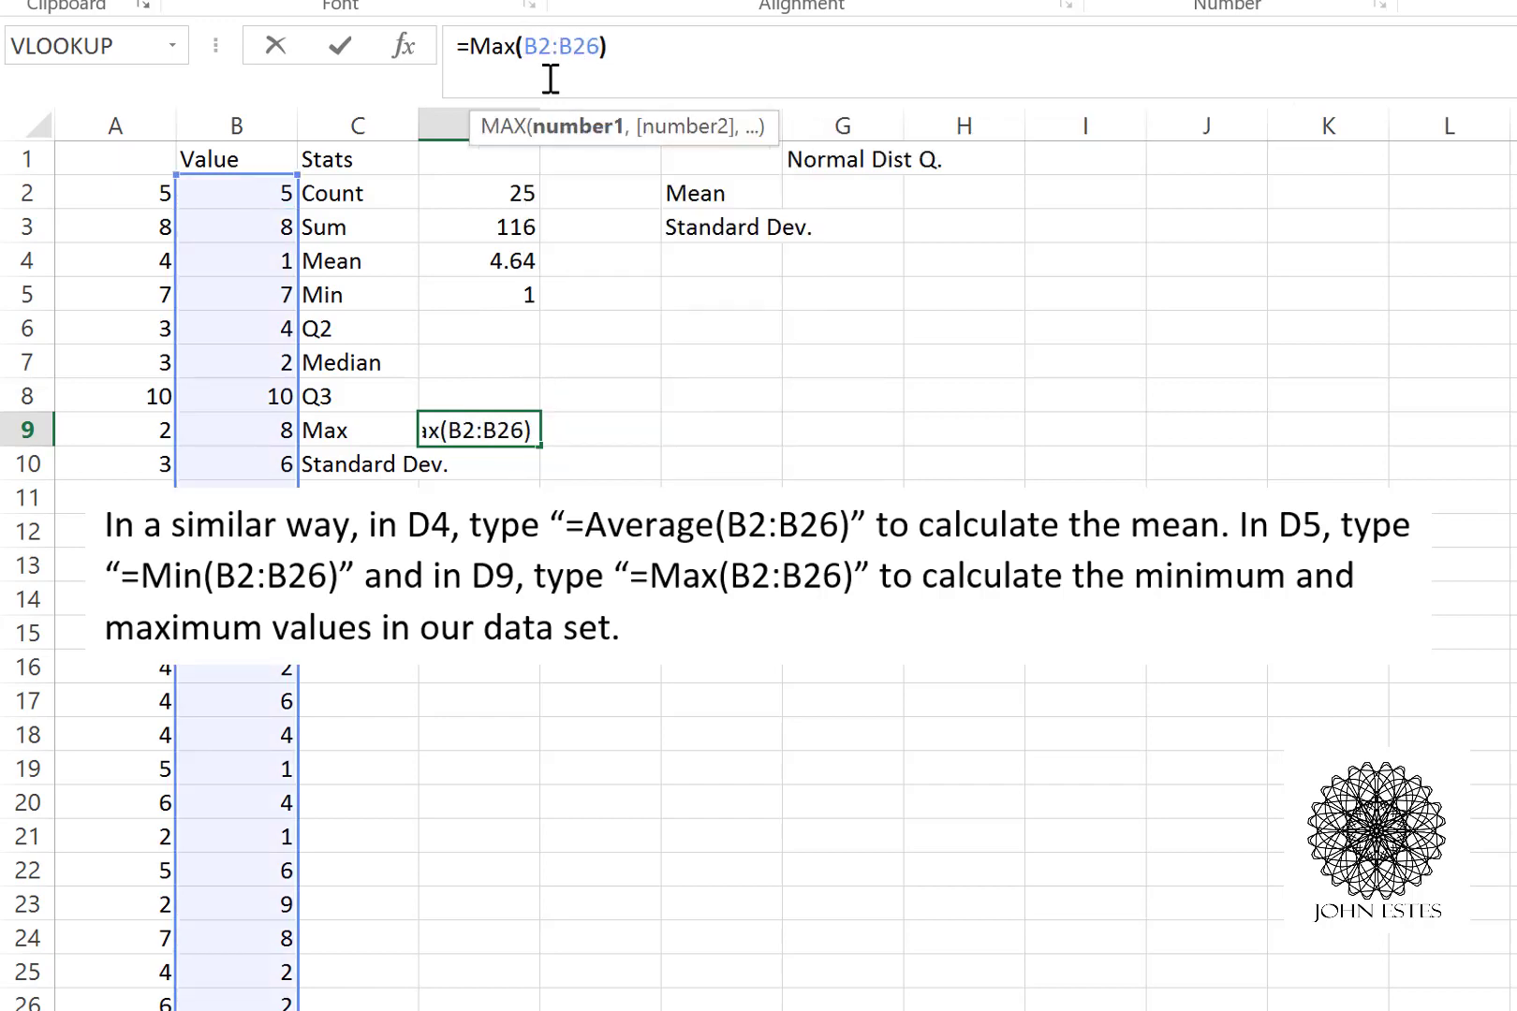
{"action": "key", "text": "Return"}
{"action": "key", "text": "Up"}
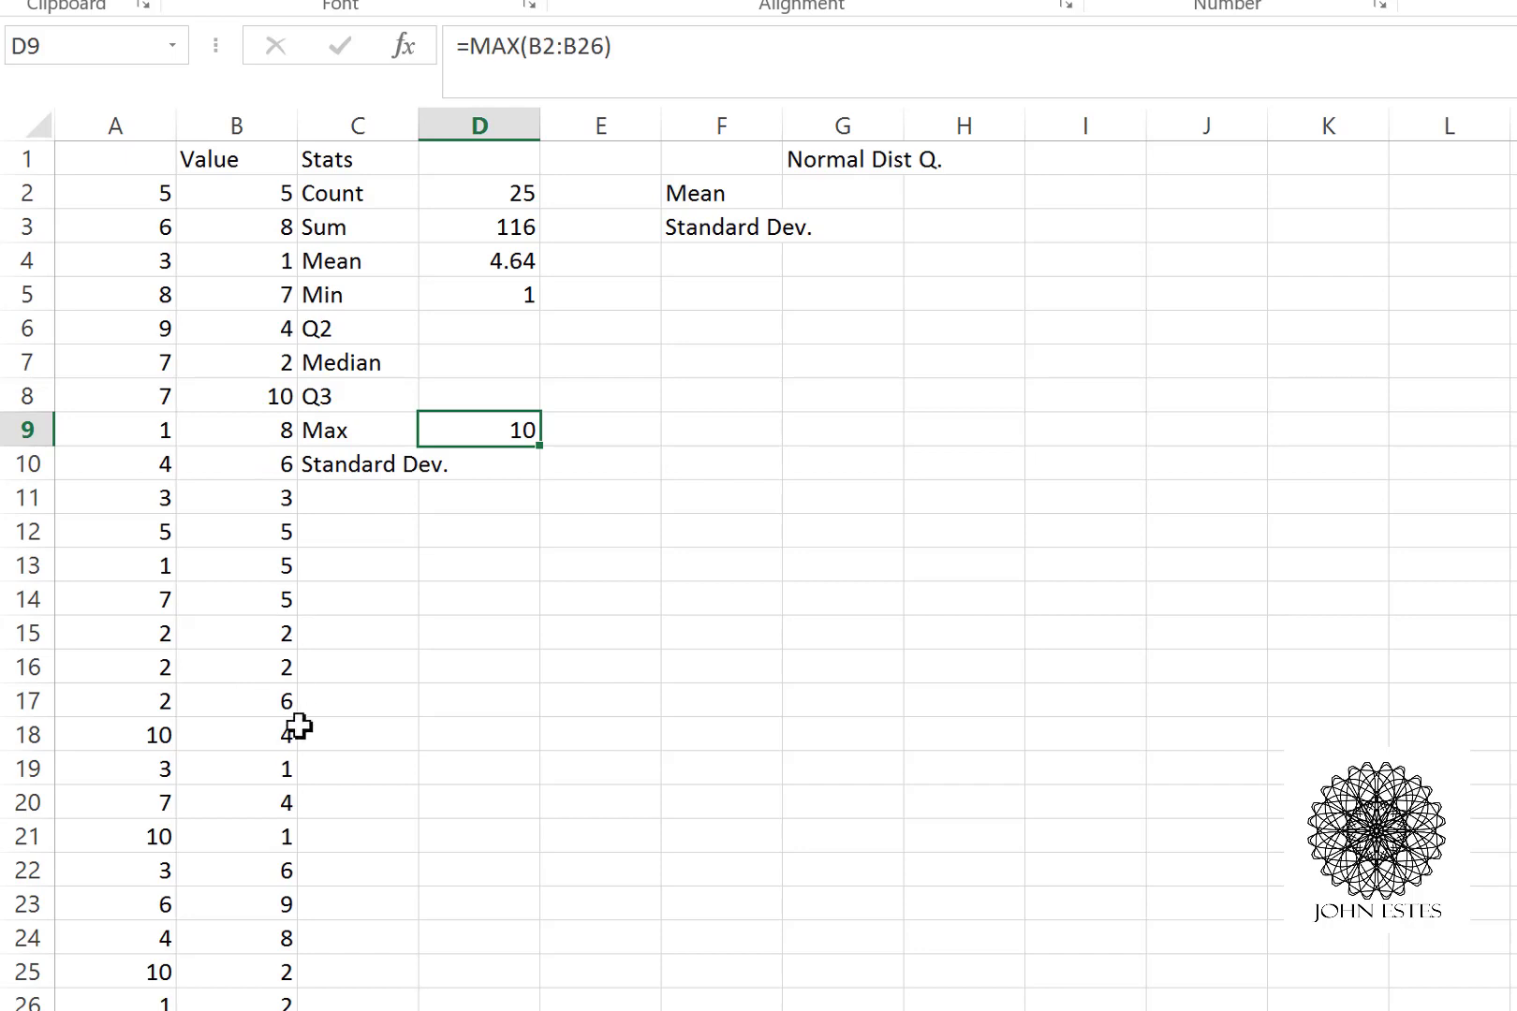
Calculate the median of the data set in cell D7 with =MEDIAN(B2:B26)
{"action": "left_click", "coordinate": [254, 769]}
{"action": "left_click", "coordinate": [239, 398]}
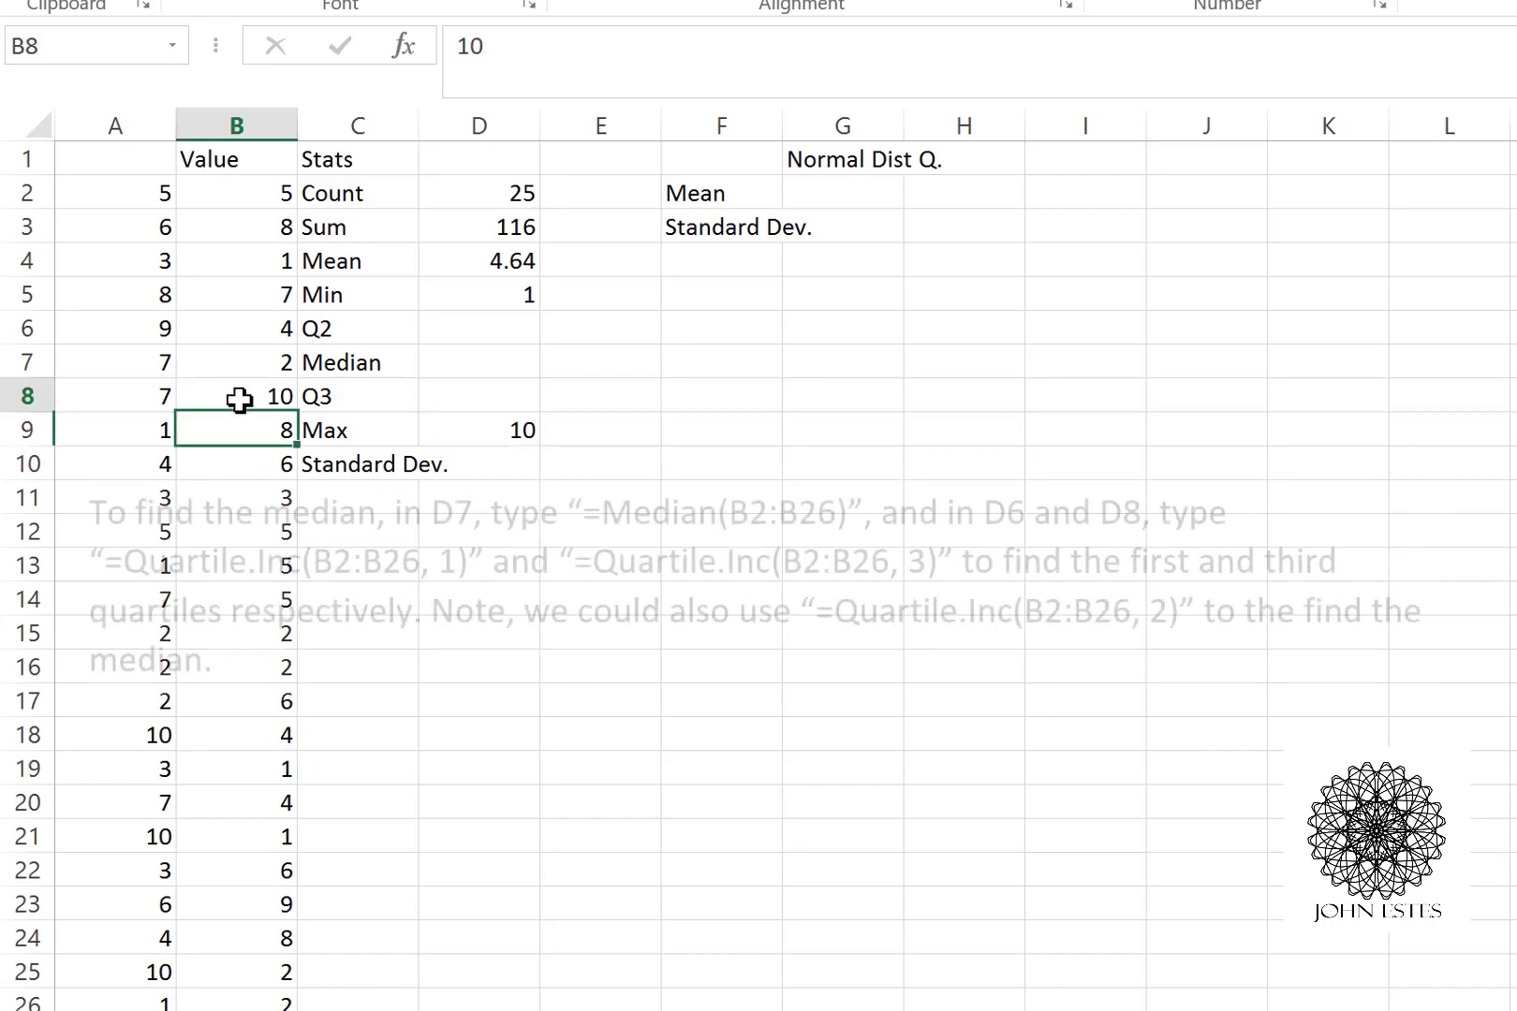
{"action": "left_click", "coordinate": [501, 336]}
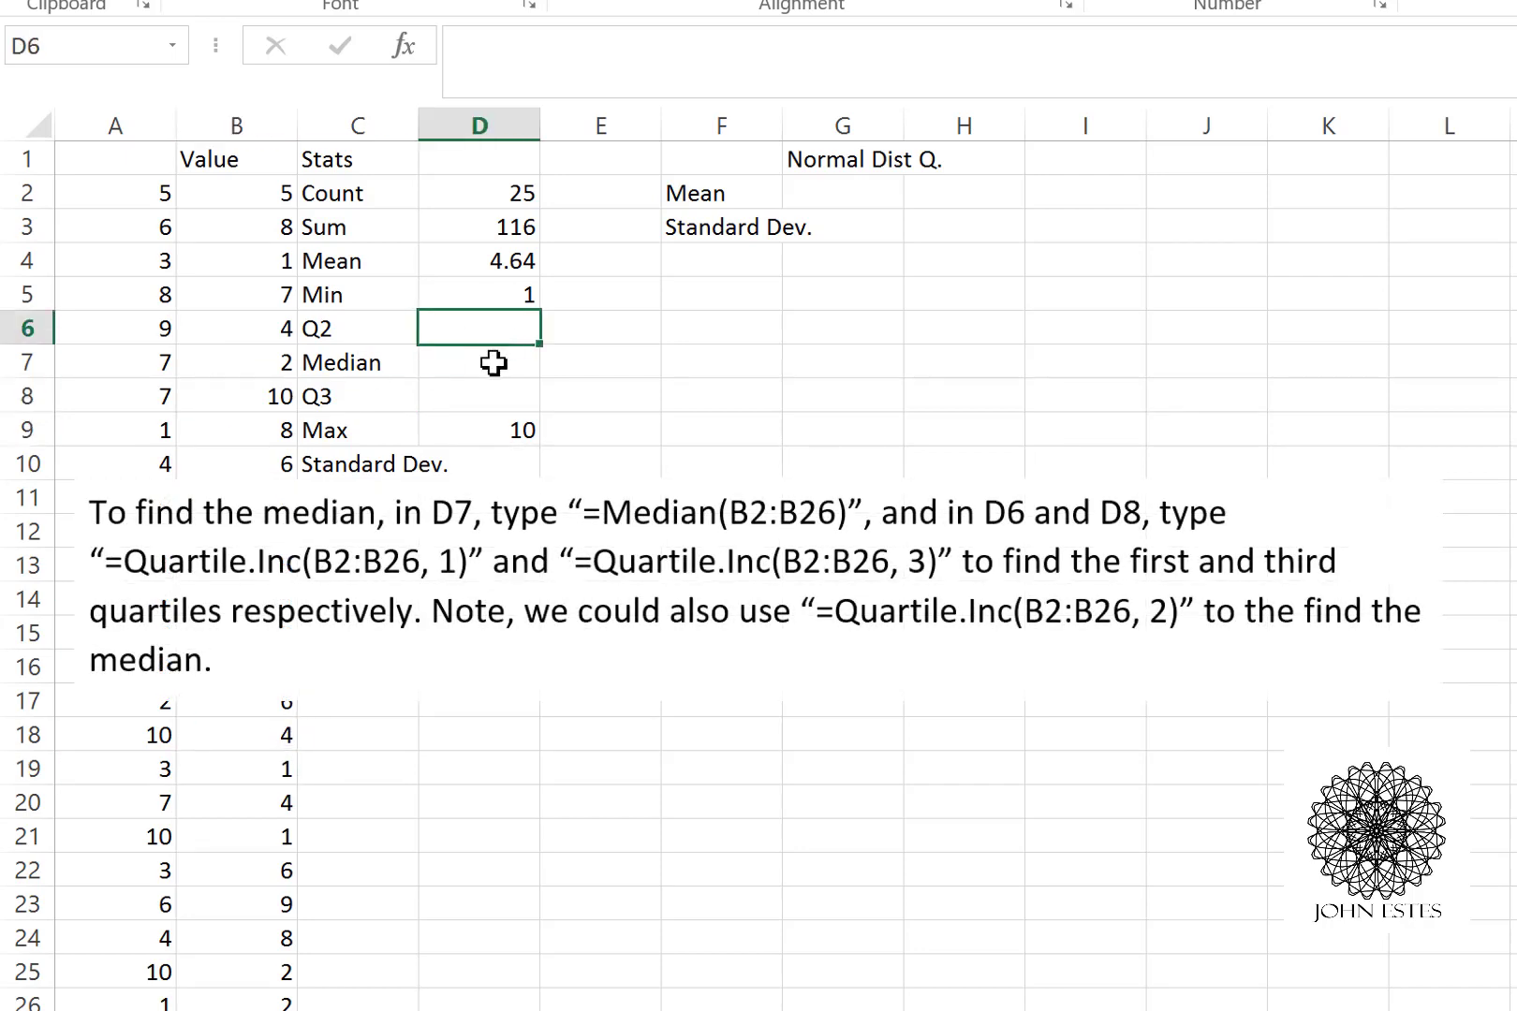
{"action": "left_click", "coordinate": [495, 362]}
{"action": "left_click", "coordinate": [522, 49]}
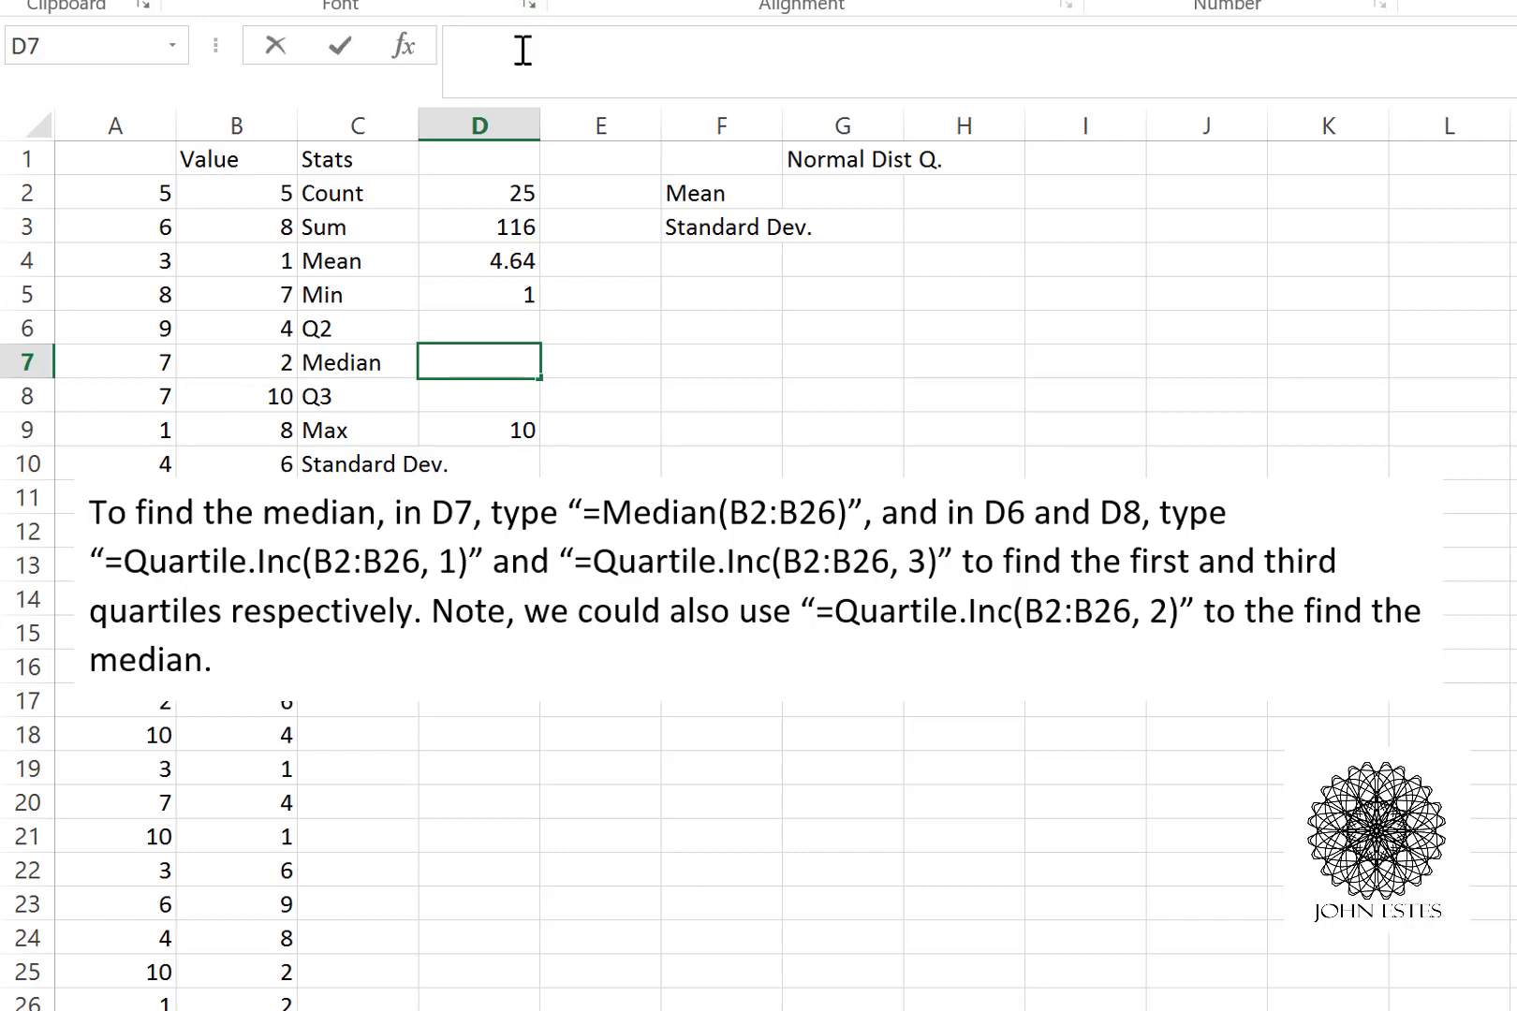
{"action": "type", "text": "=Med"}
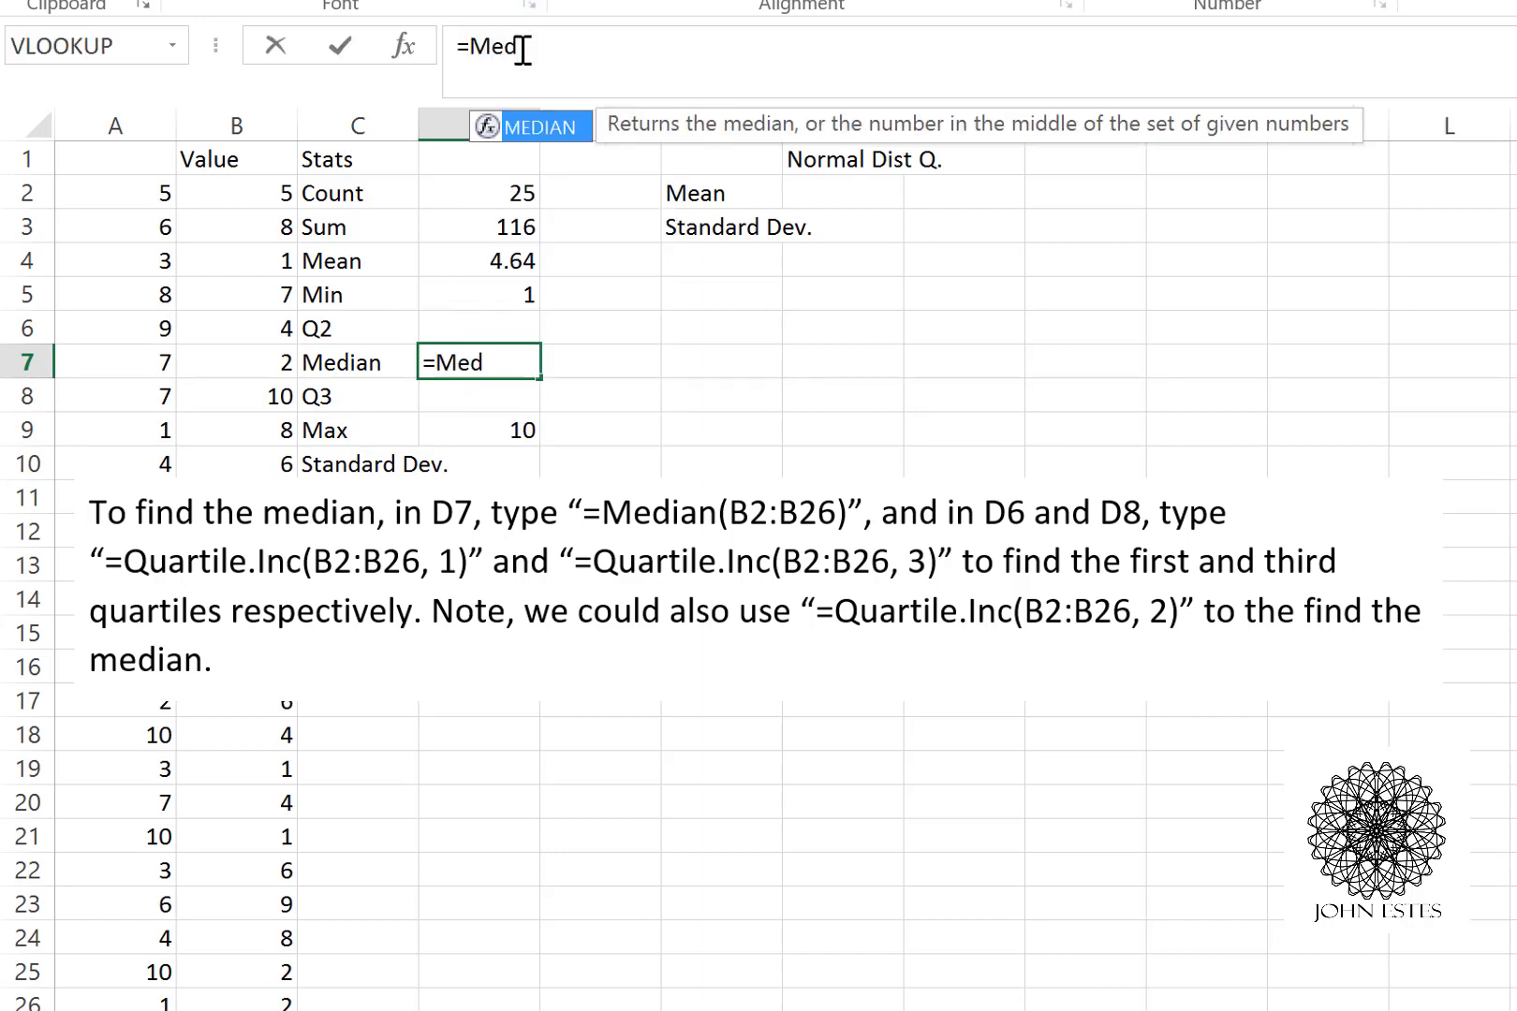
{"action": "key", "text": "Tab"}
{"action": "type", "text": "B2:B"}
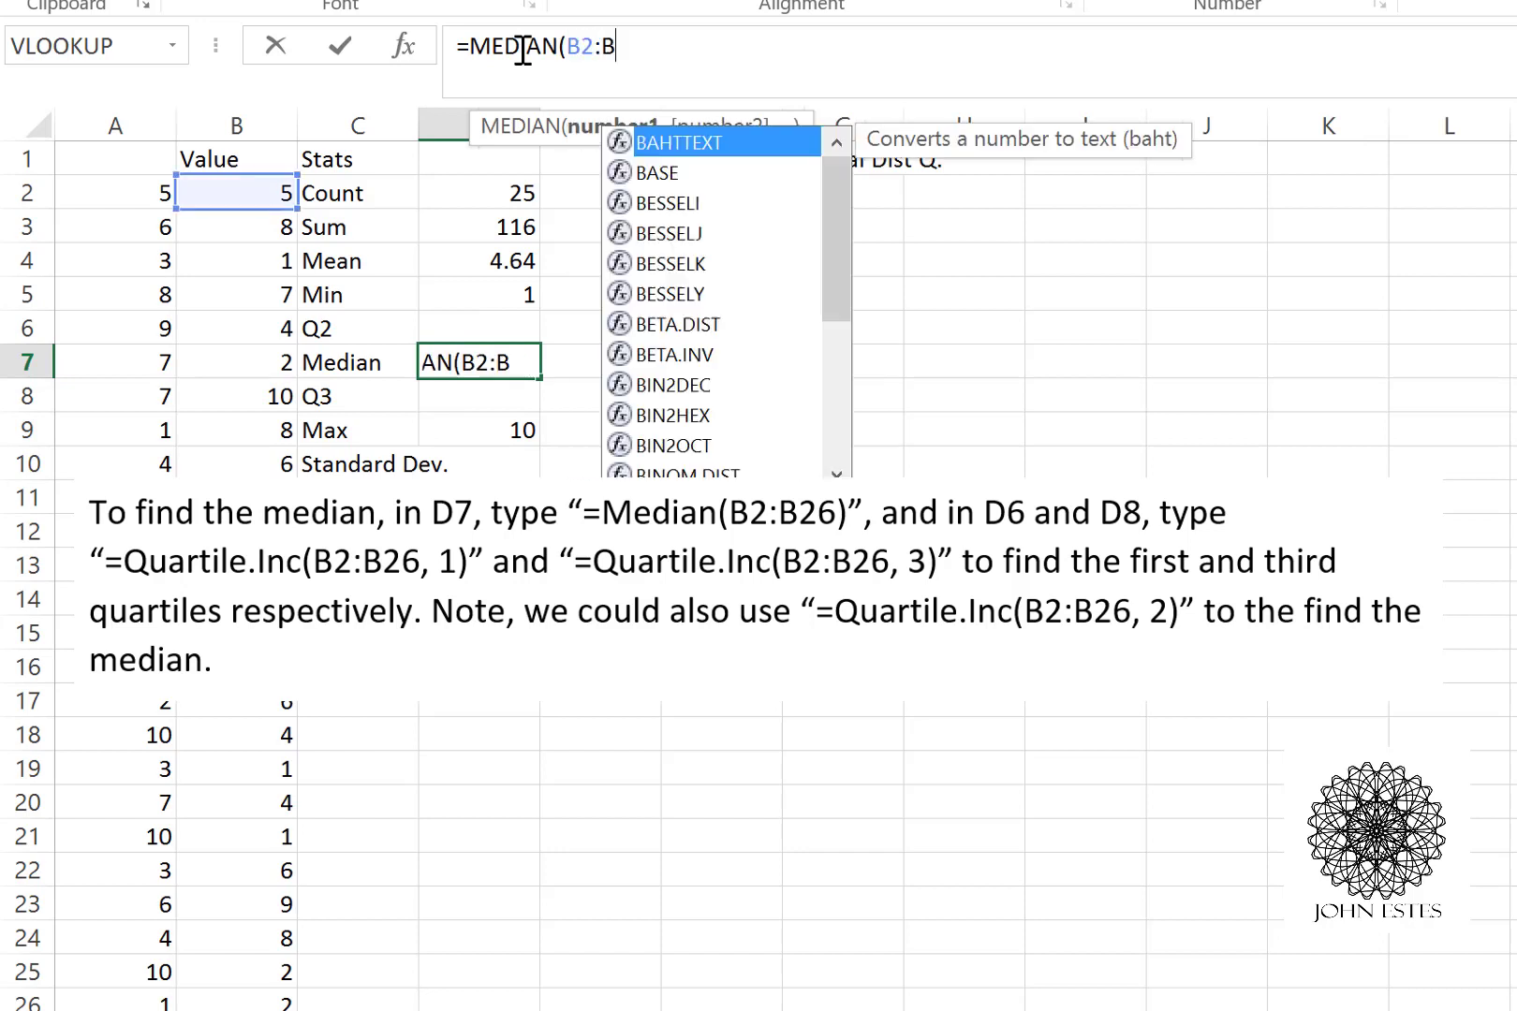
{"action": "type", "text": "26)"}
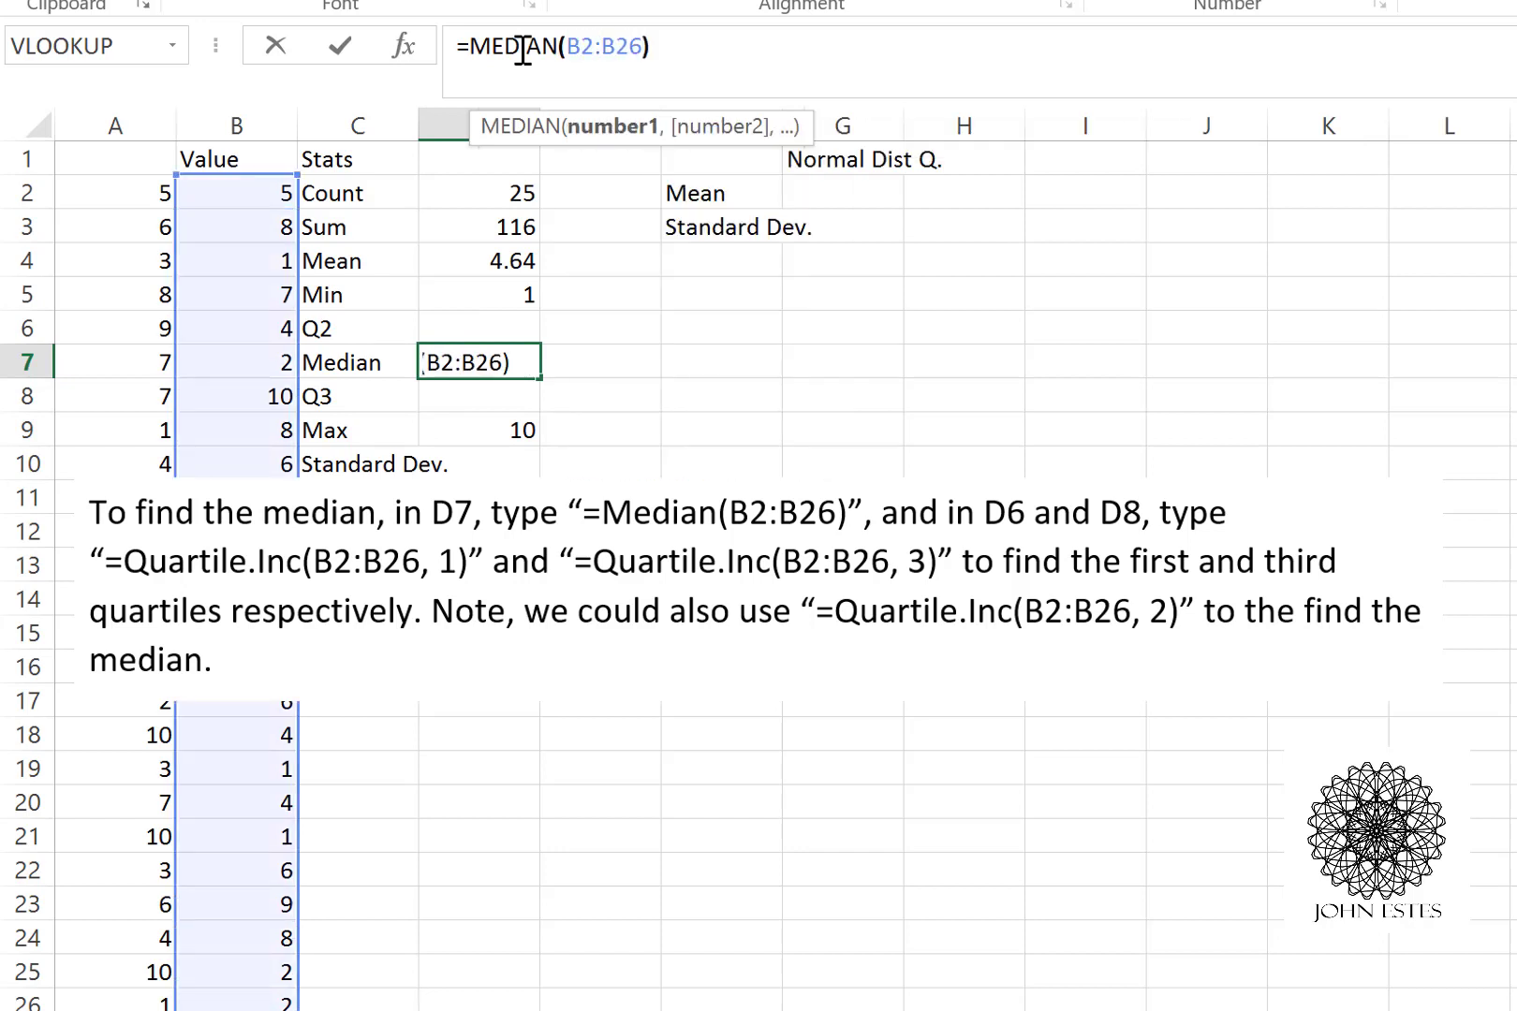
{"action": "key", "text": "Return"}
{"action": "key", "text": "Up"}
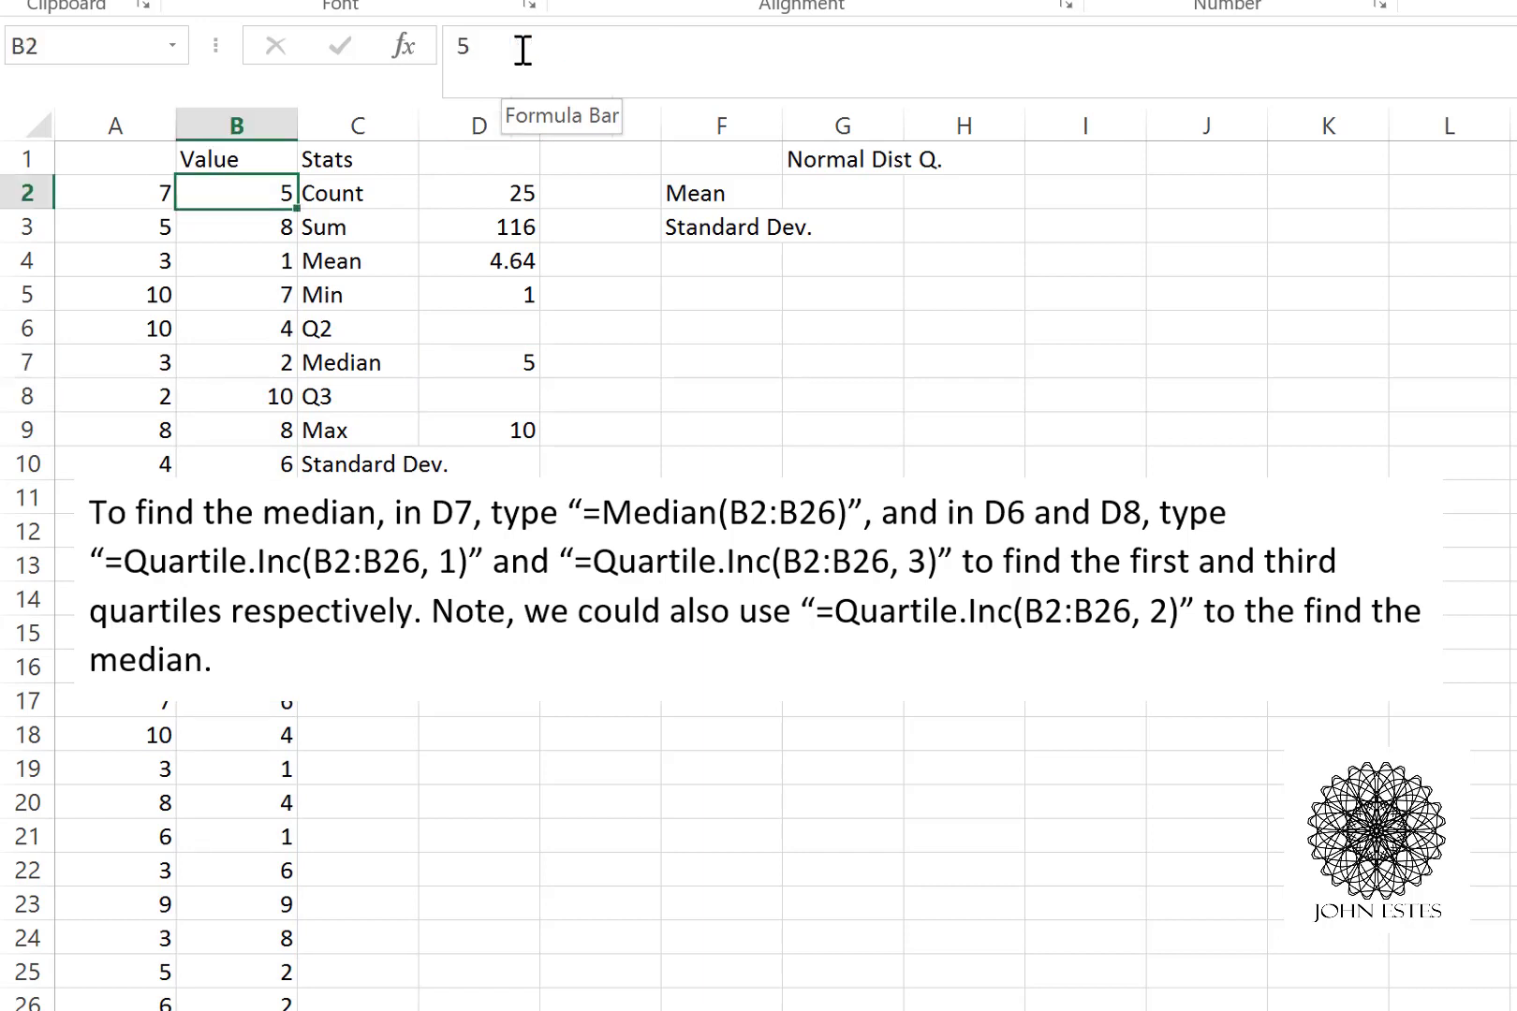
Calculate the first quartile of the data set in cell D6 with =QUARTILE.INC(B2:B26,1)
{"action": "key", "text": "Down"}
{"action": "key", "text": "Down"}
{"action": "key", "text": "Down"}
{"action": "key", "text": "Down"}
{"action": "key", "text": "Down"}
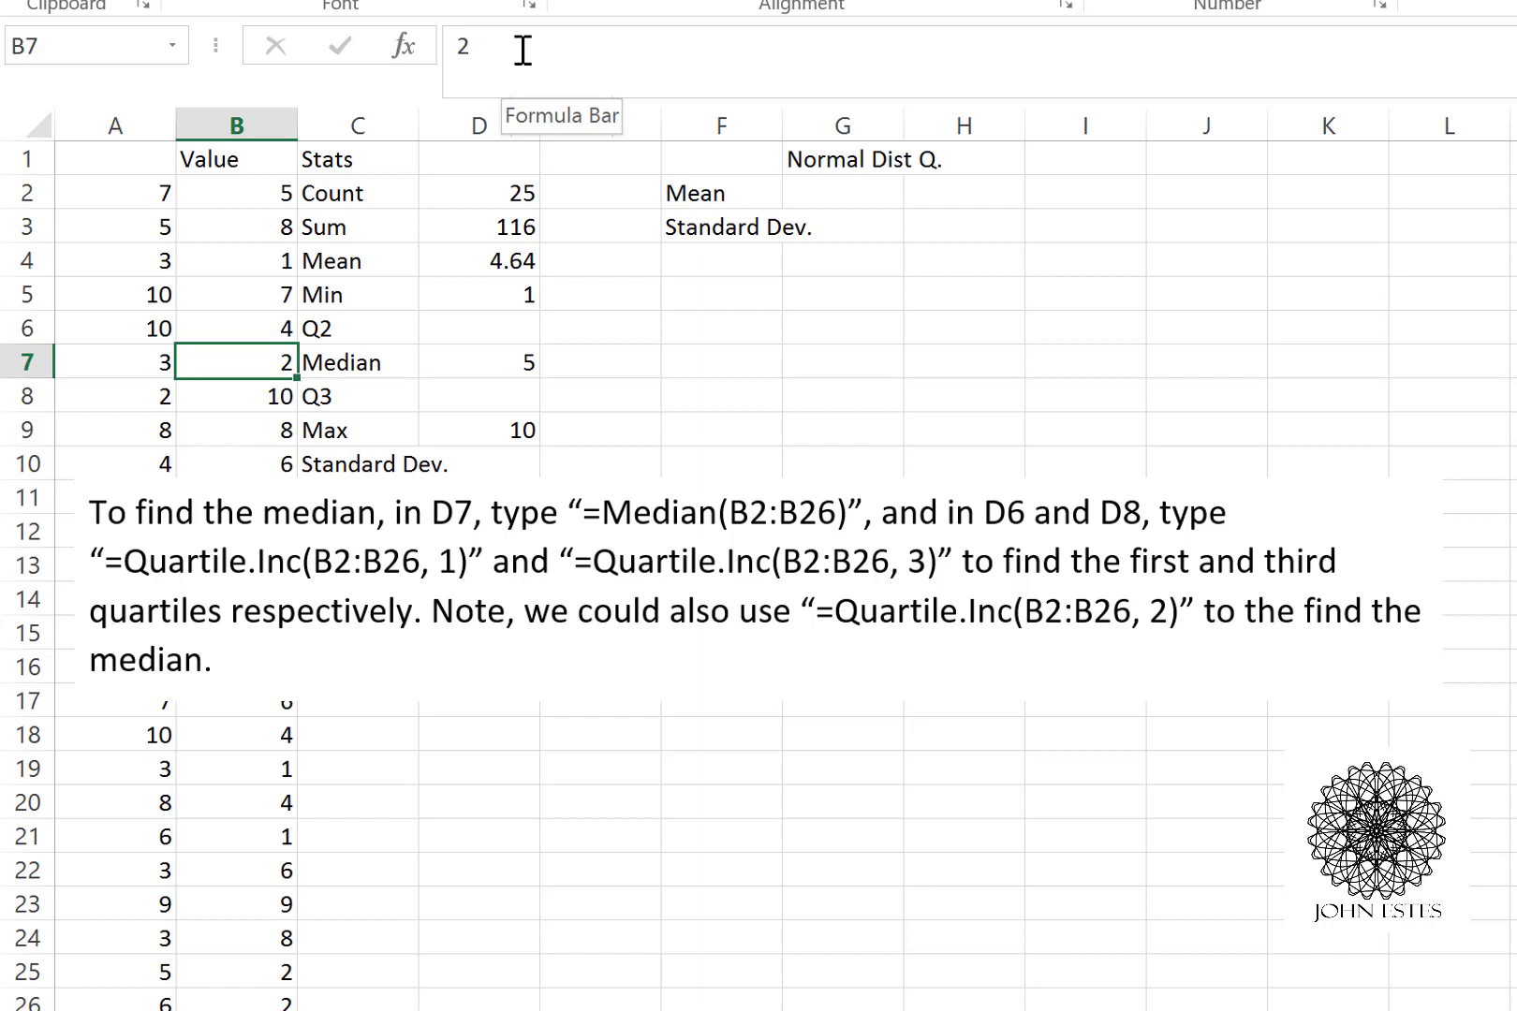
{"action": "key", "text": "Right"}
{"action": "key", "text": "Right"}
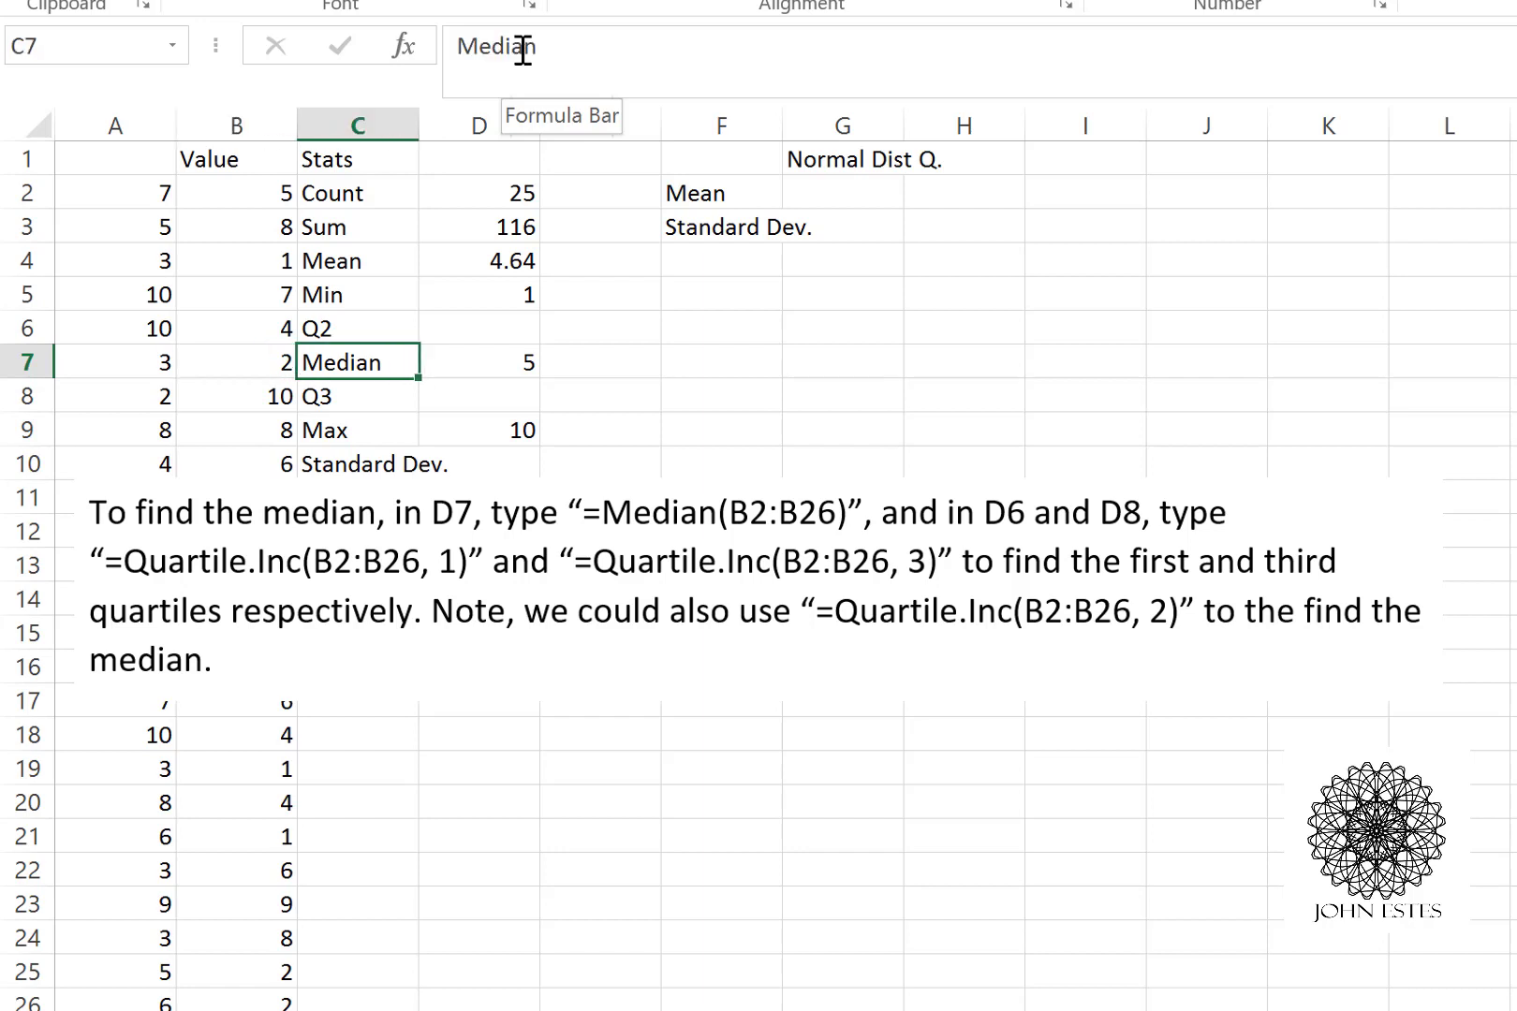
{"action": "key", "text": "Up"}
{"action": "left_click", "coordinate": [522, 49]}
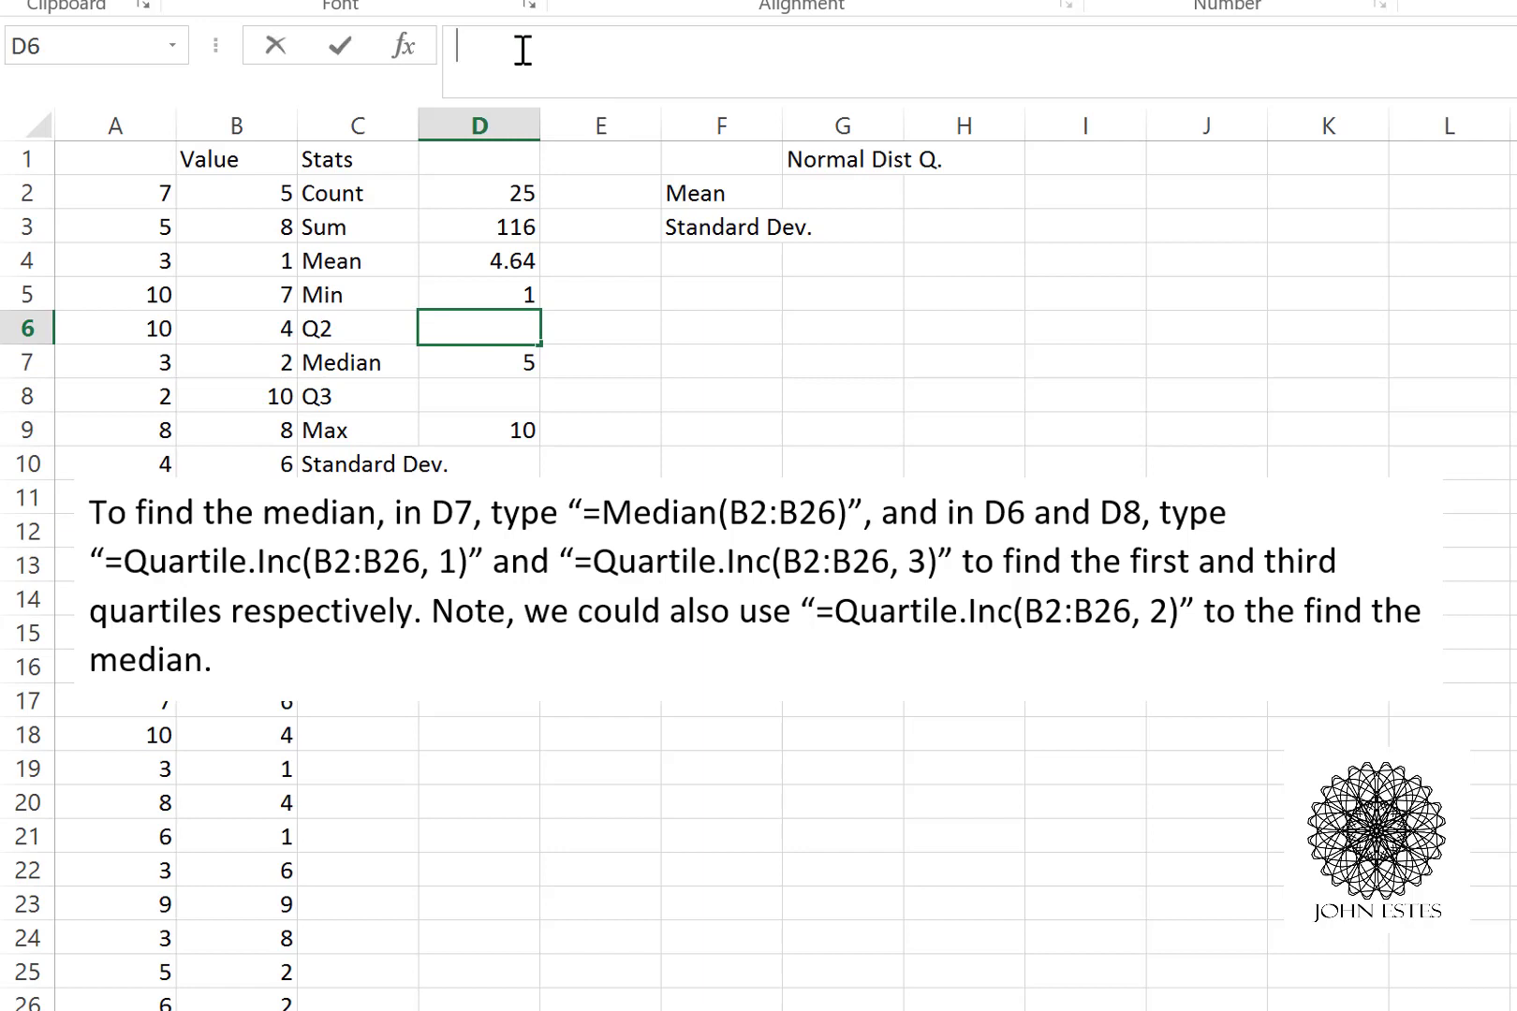
{"action": "type", "text": "="}
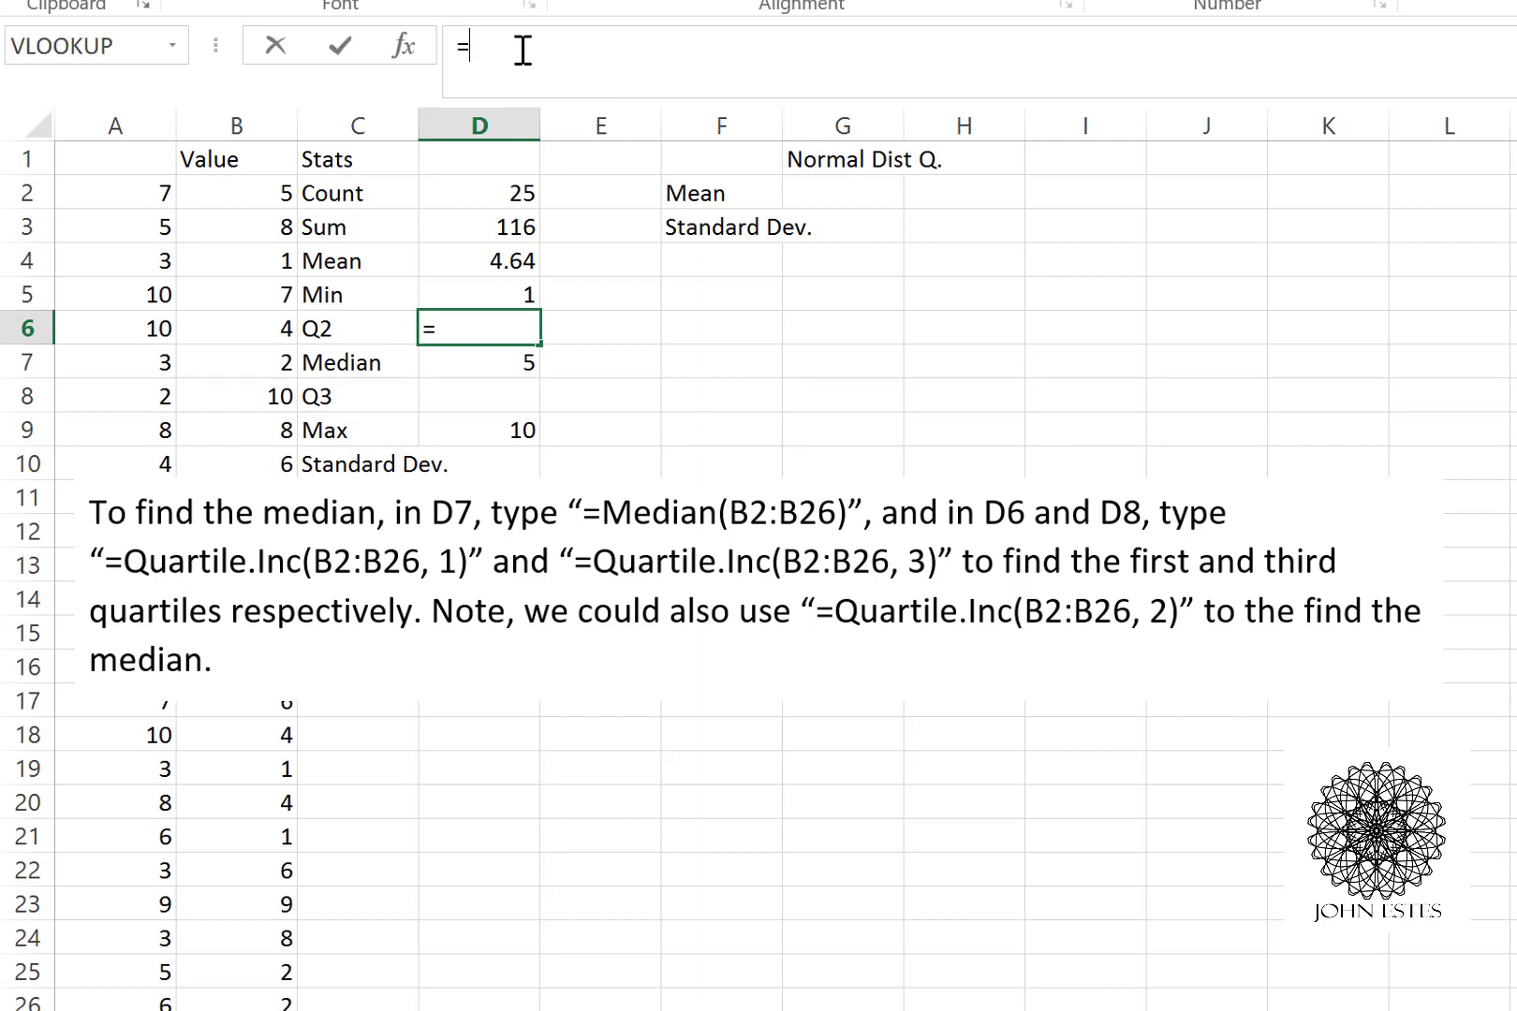
{"action": "type", "text": "Quar"}
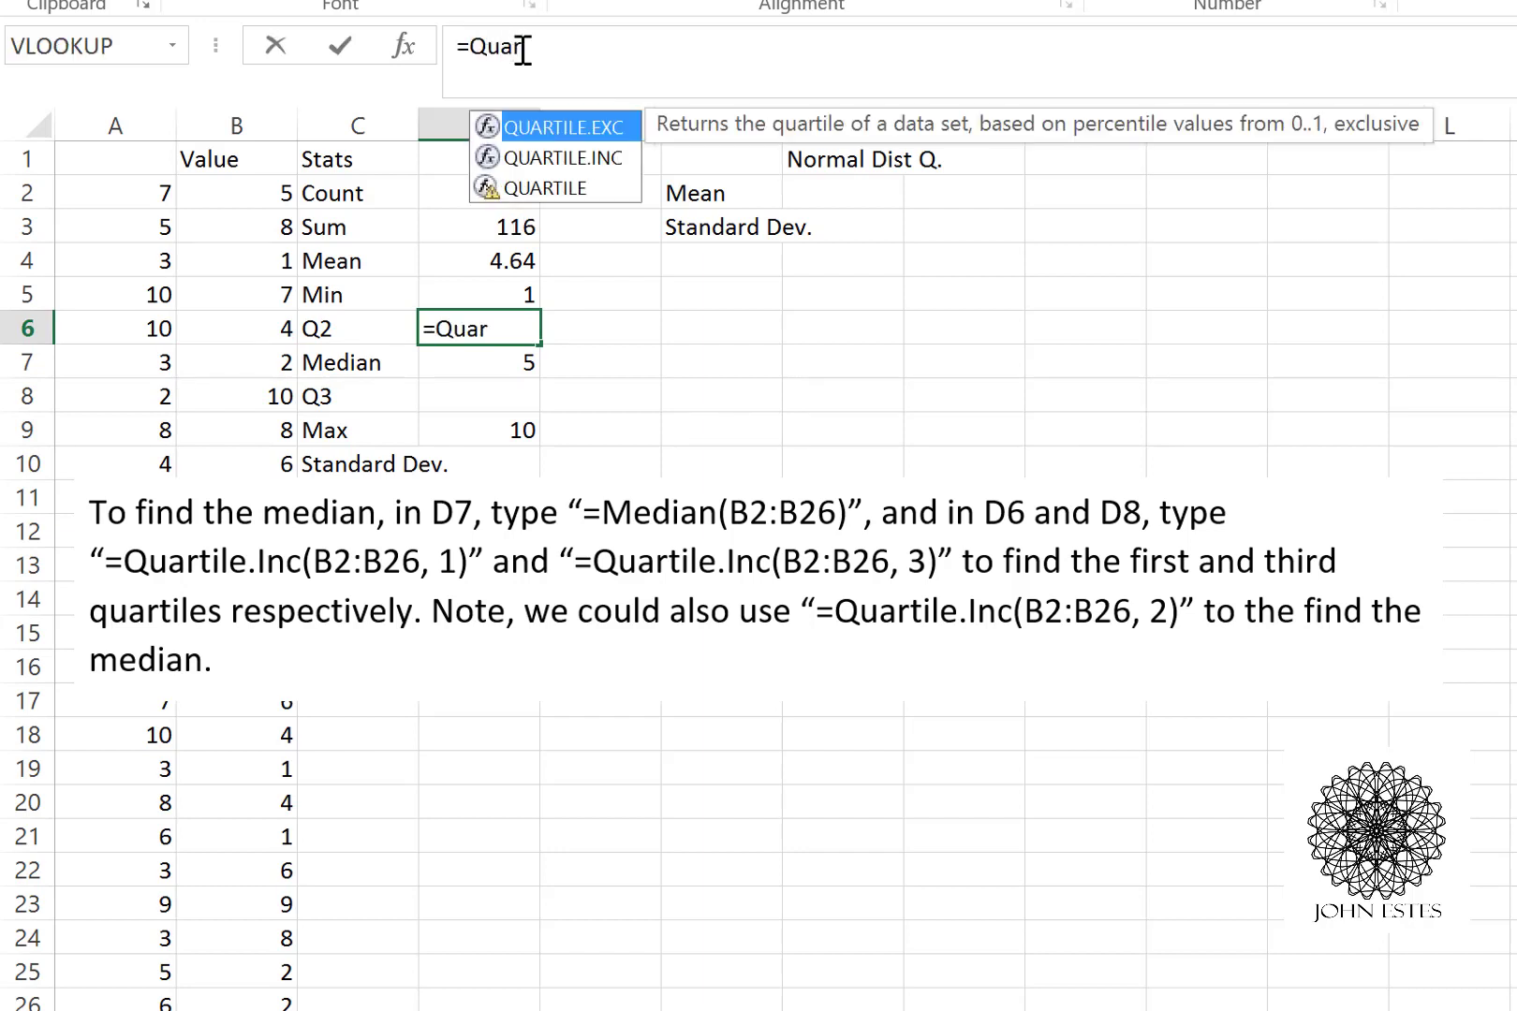
{"action": "key", "text": "Down"}
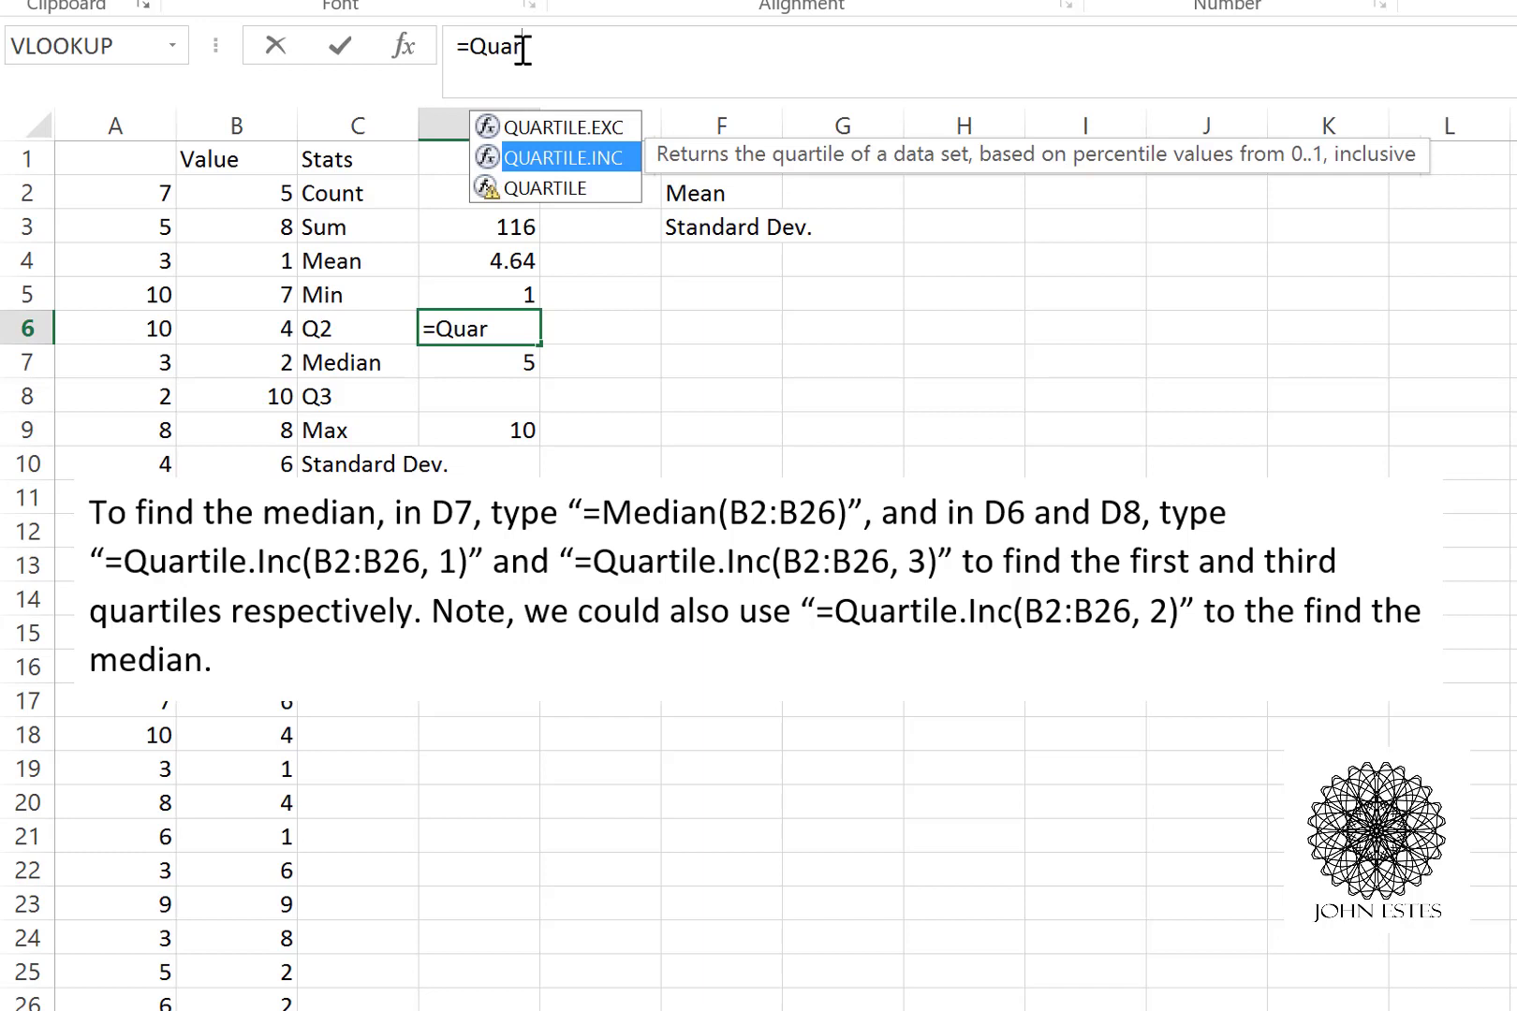
{"action": "key", "text": "Tab"}
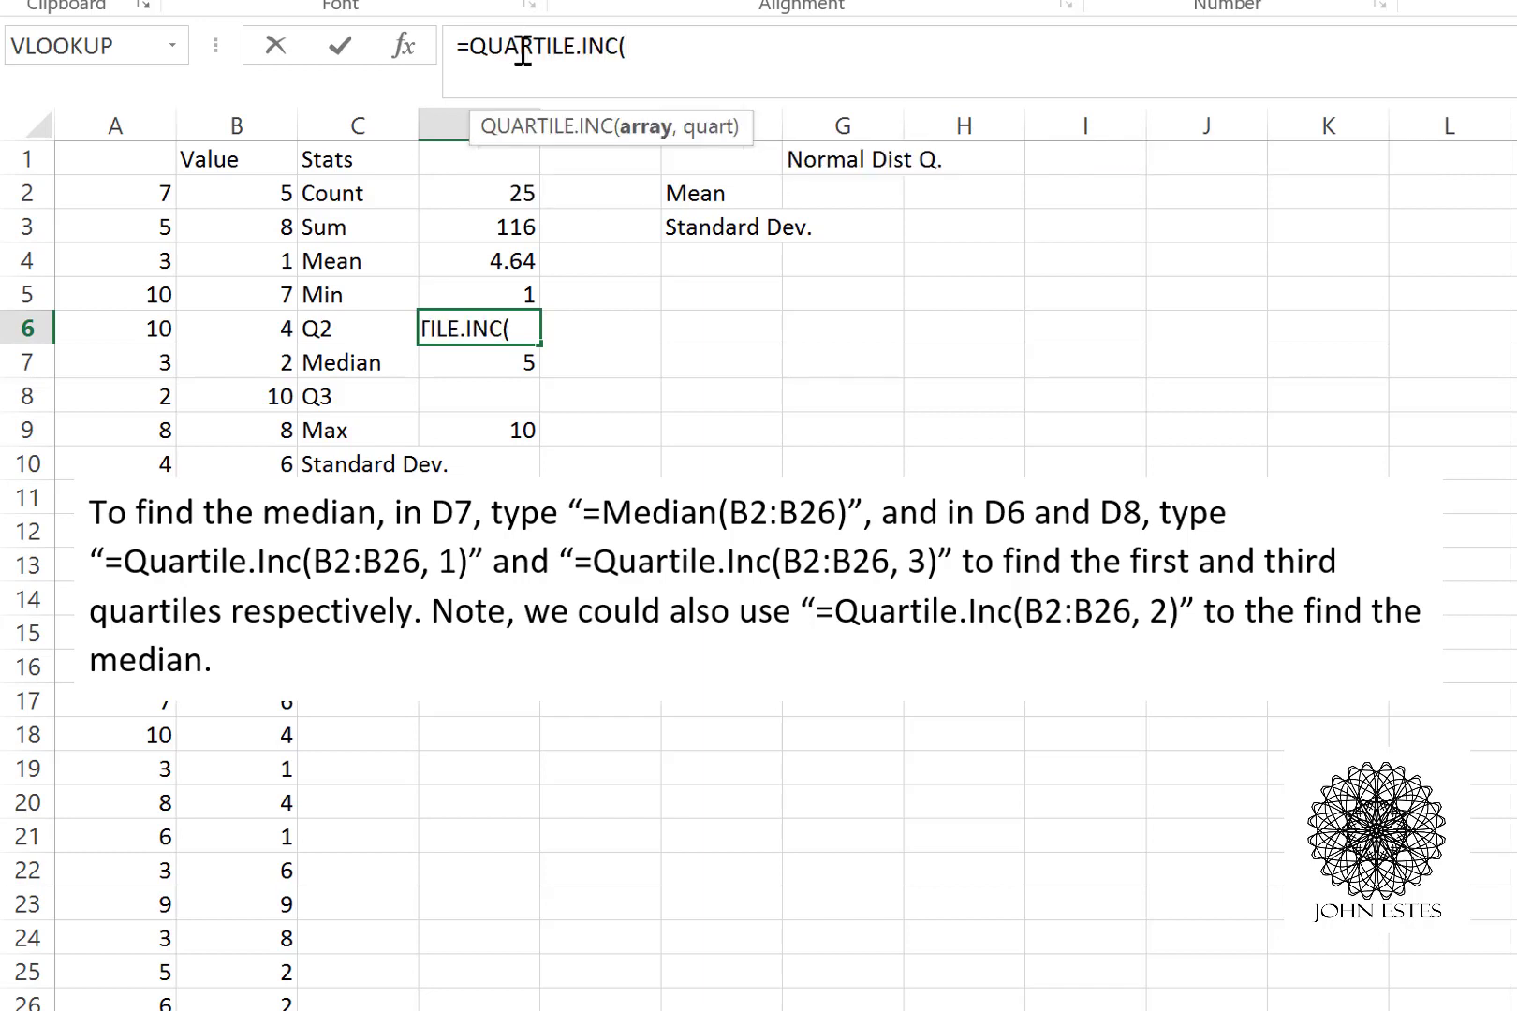
{"action": "type", "text": "B2:B2"}
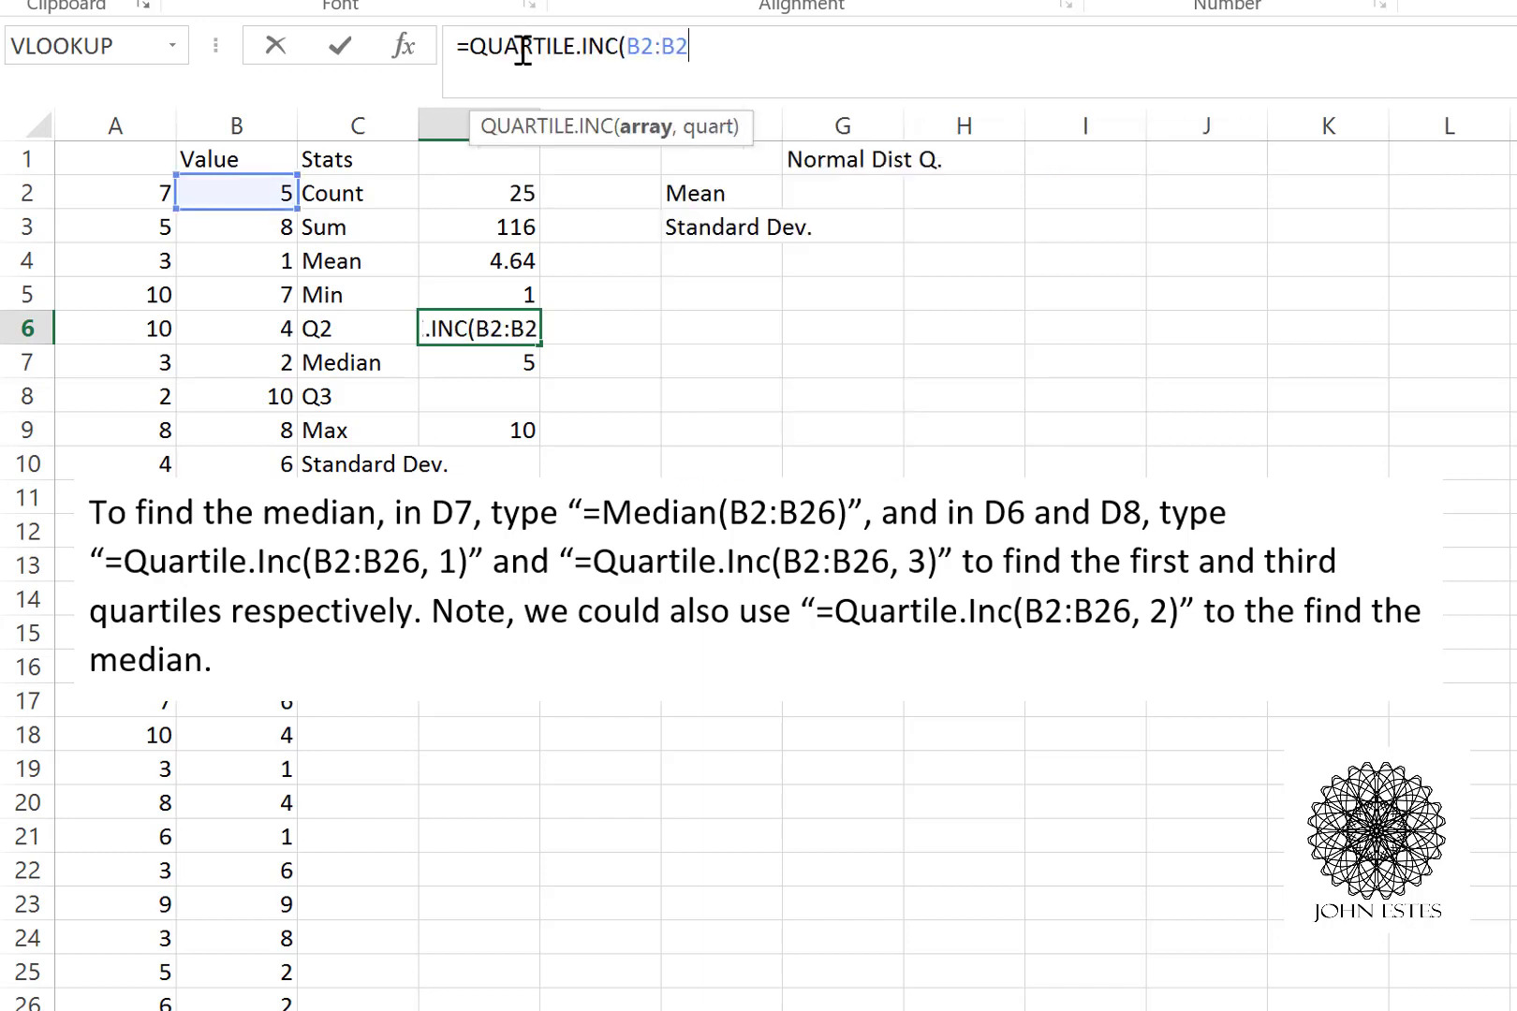
{"action": "type", "text": "6<"}
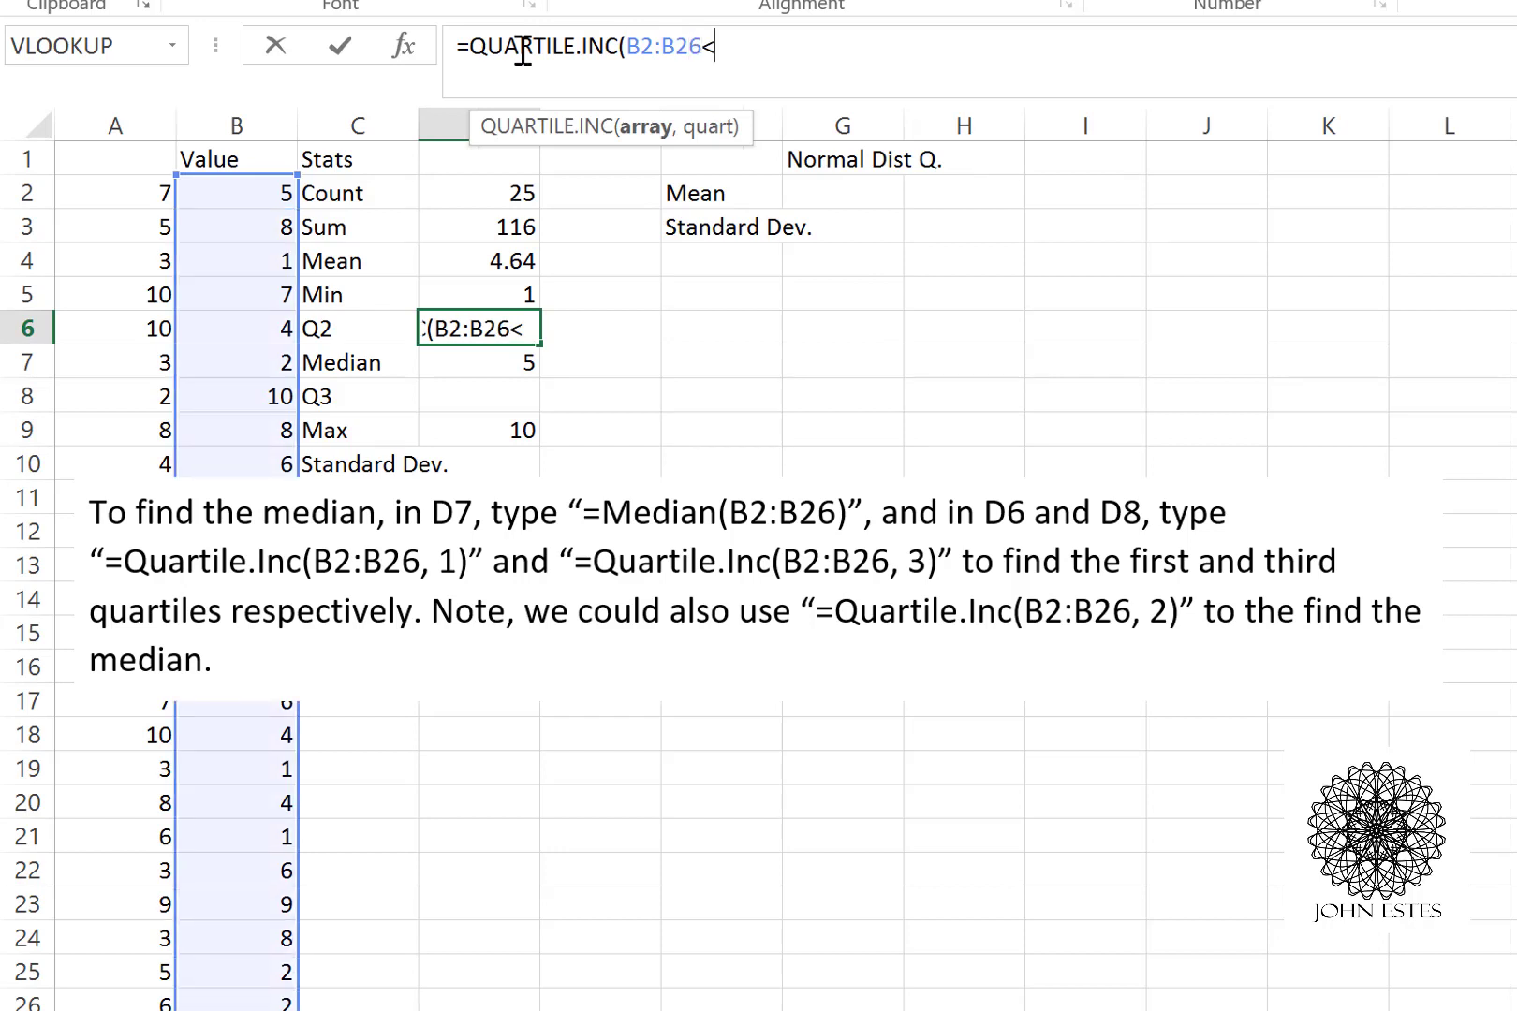
{"action": "key", "text": "BackSpace"}
{"action": "type", "text": ","}
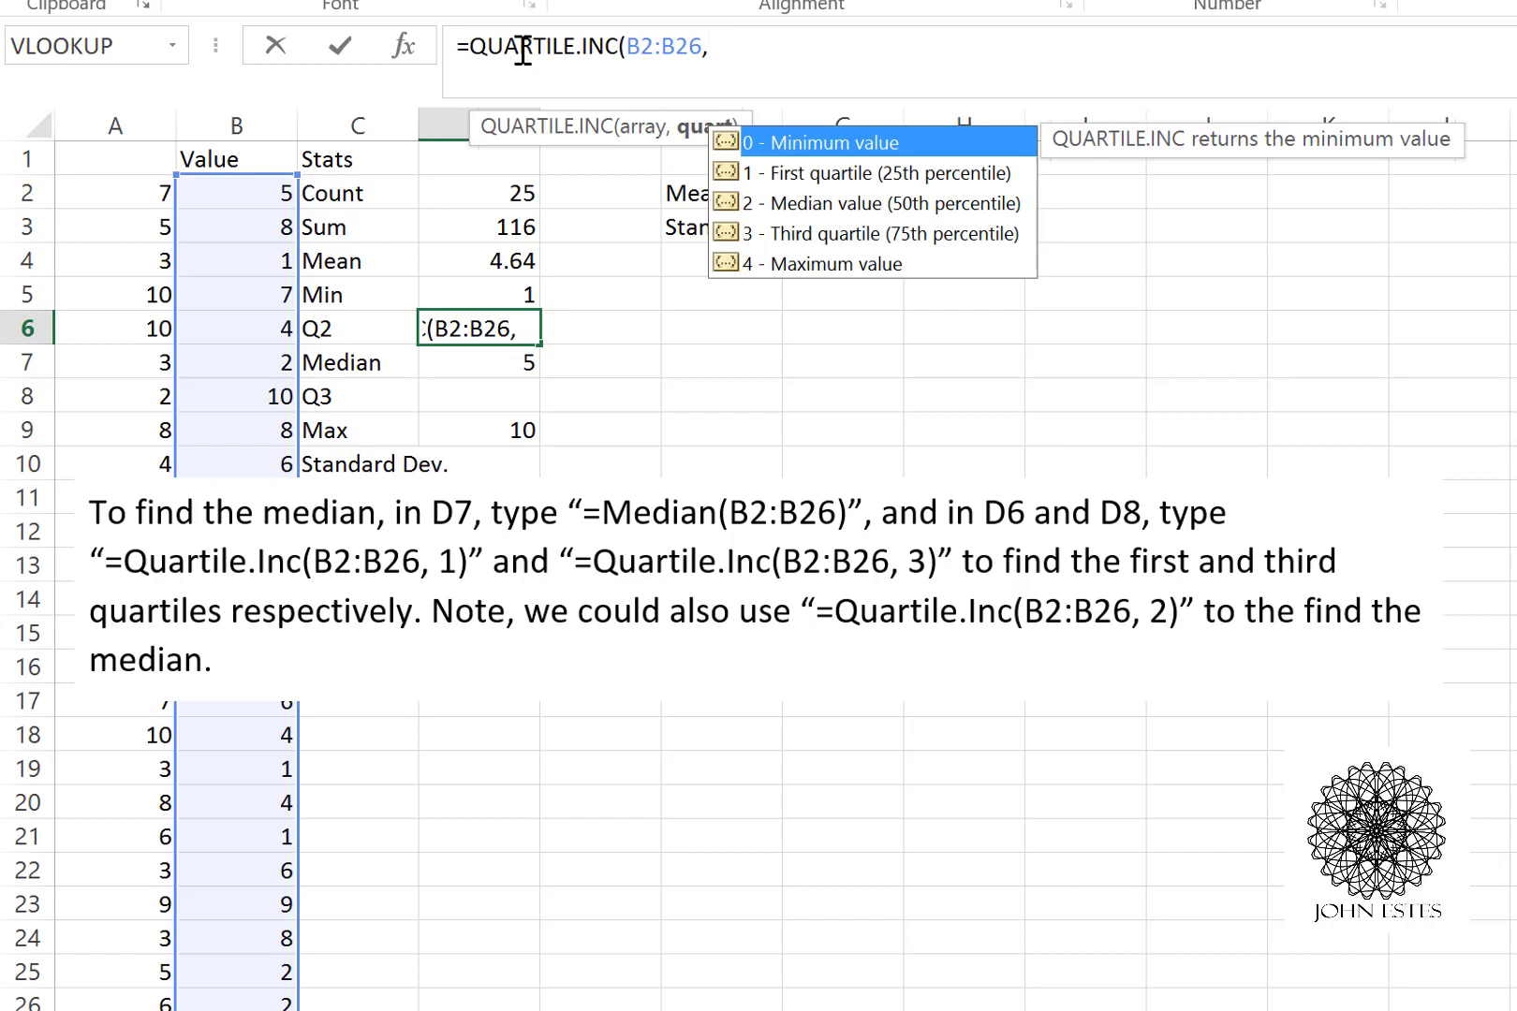
{"action": "type", "text": "1)"}
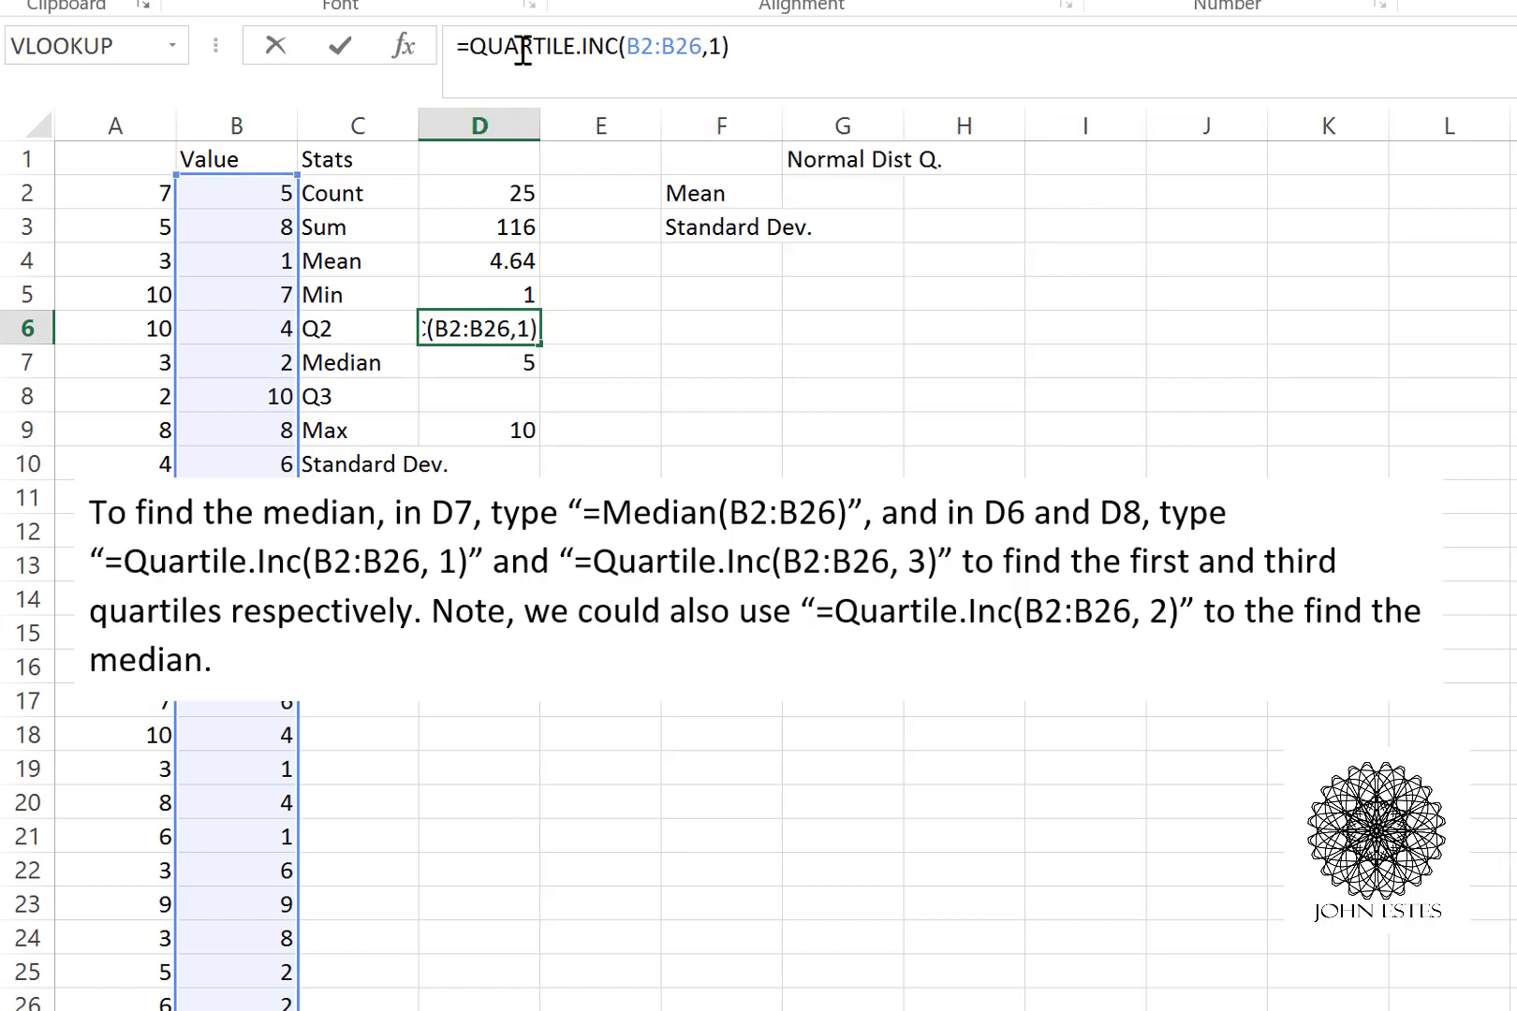
{"action": "key", "text": "Return"}
{"action": "key", "text": "Up"}
Correct the first quartile's label in cell C6 to Q1
{"action": "key", "text": "Left"}
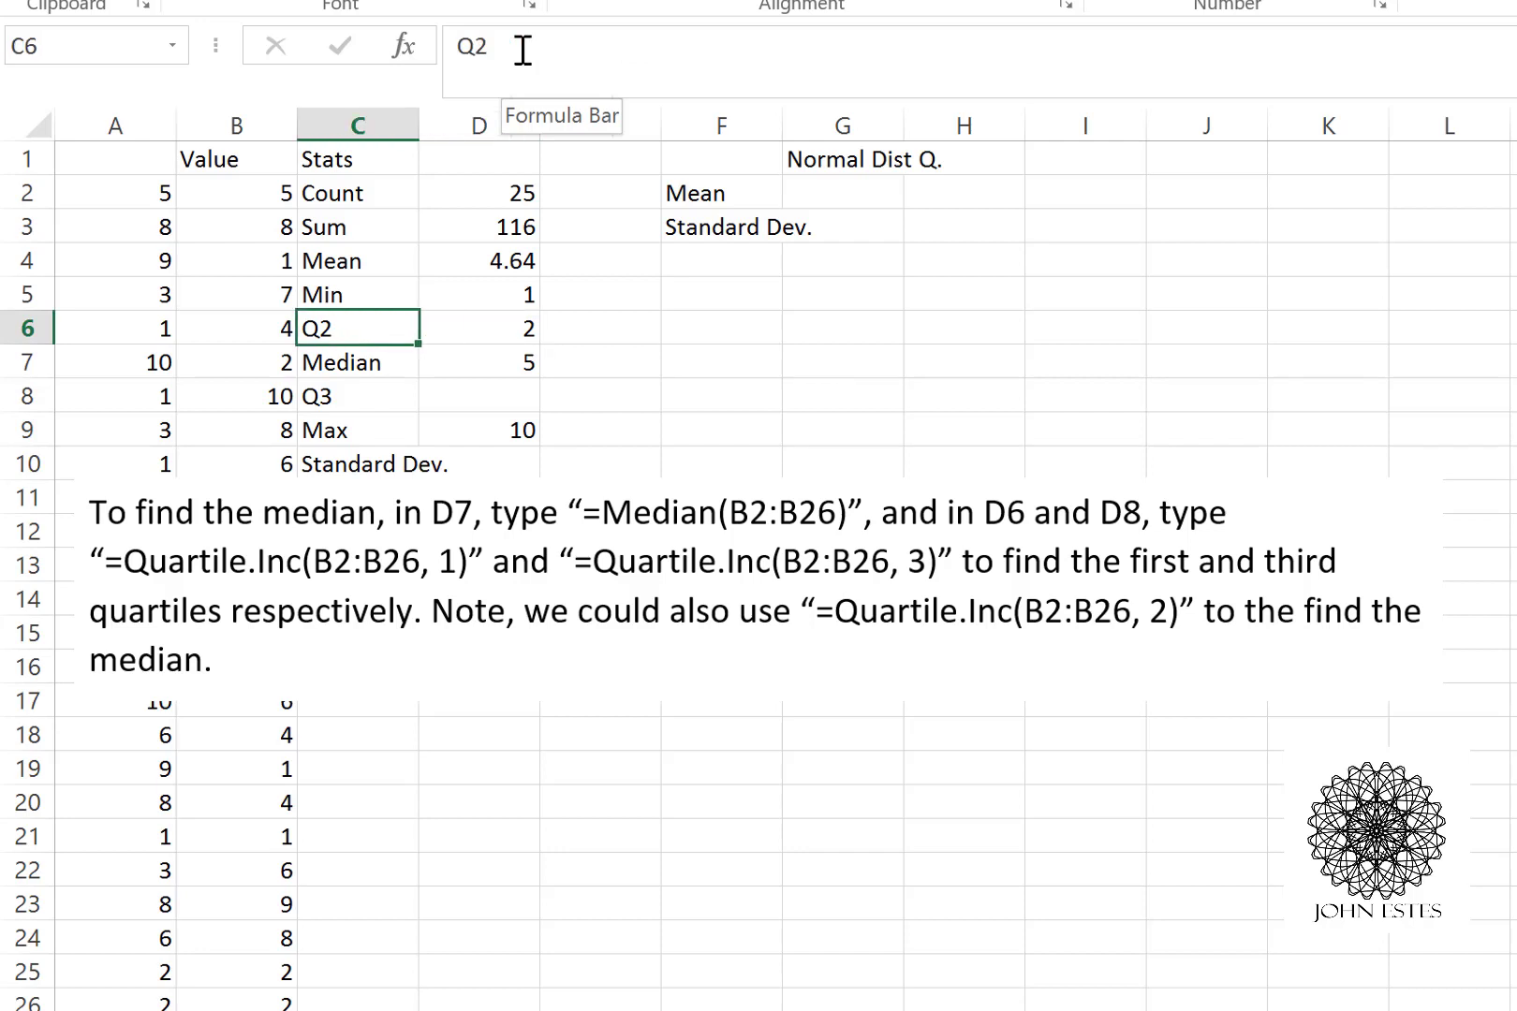
{"action": "type", "text": "Q1"}
{"action": "key", "text": "Tab"}
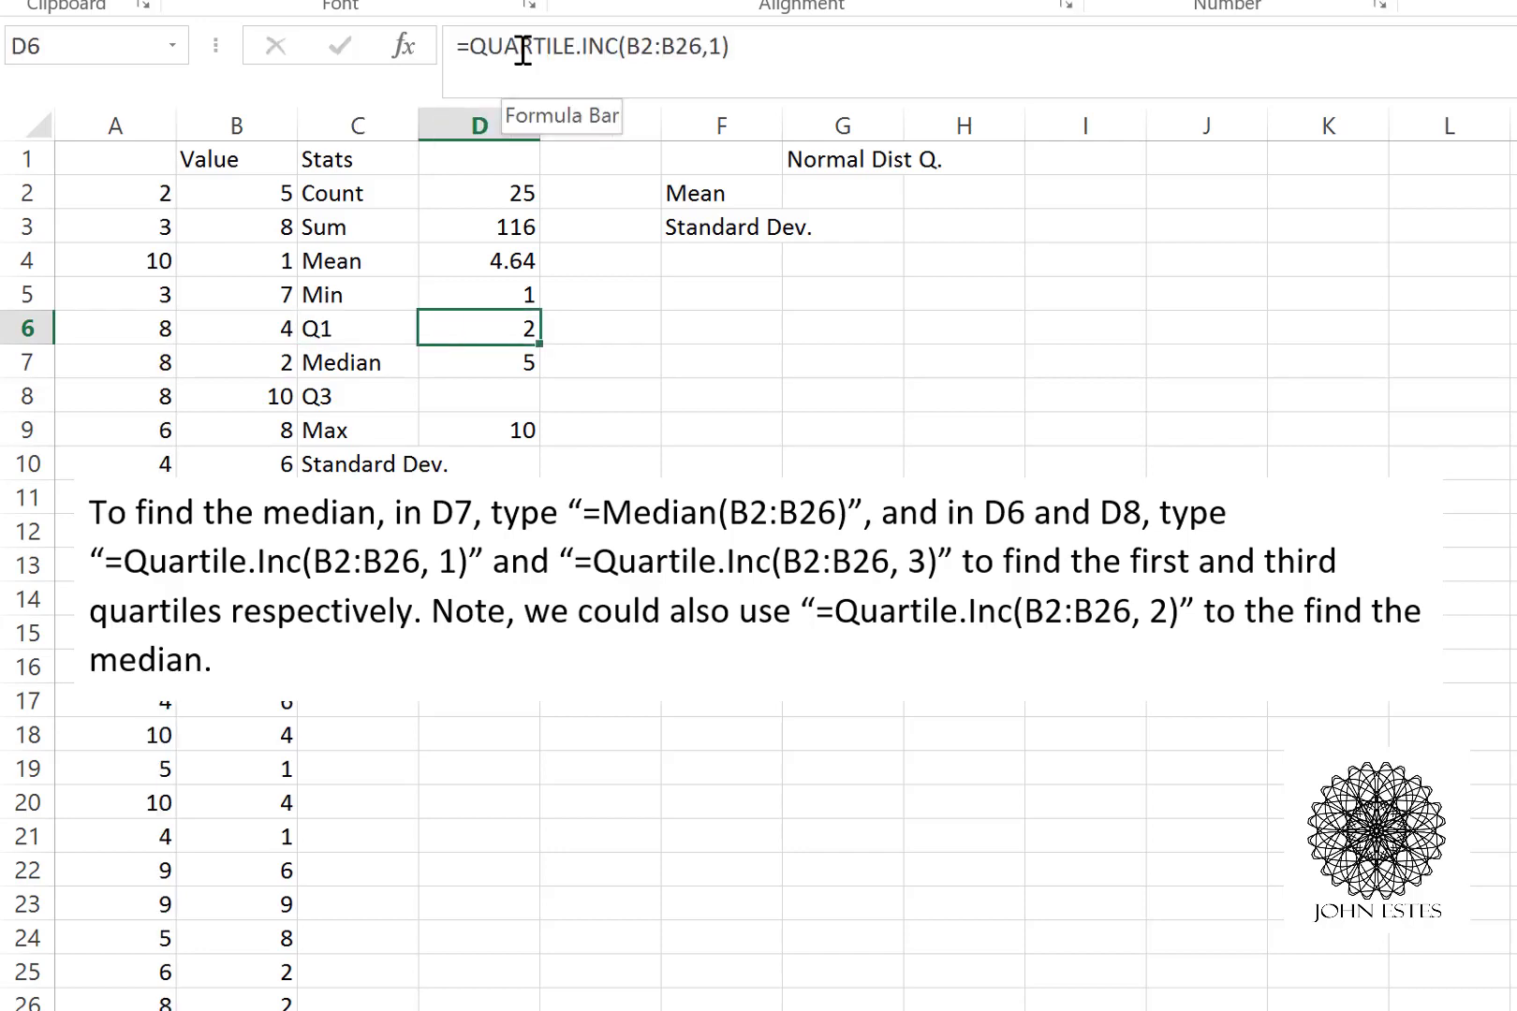
Calculate the third quartile of the data set in cell D8 with =QUARTILE.INC(B2:B26,3)
{"action": "key", "text": "Down"}
{"action": "key", "text": "Down"}
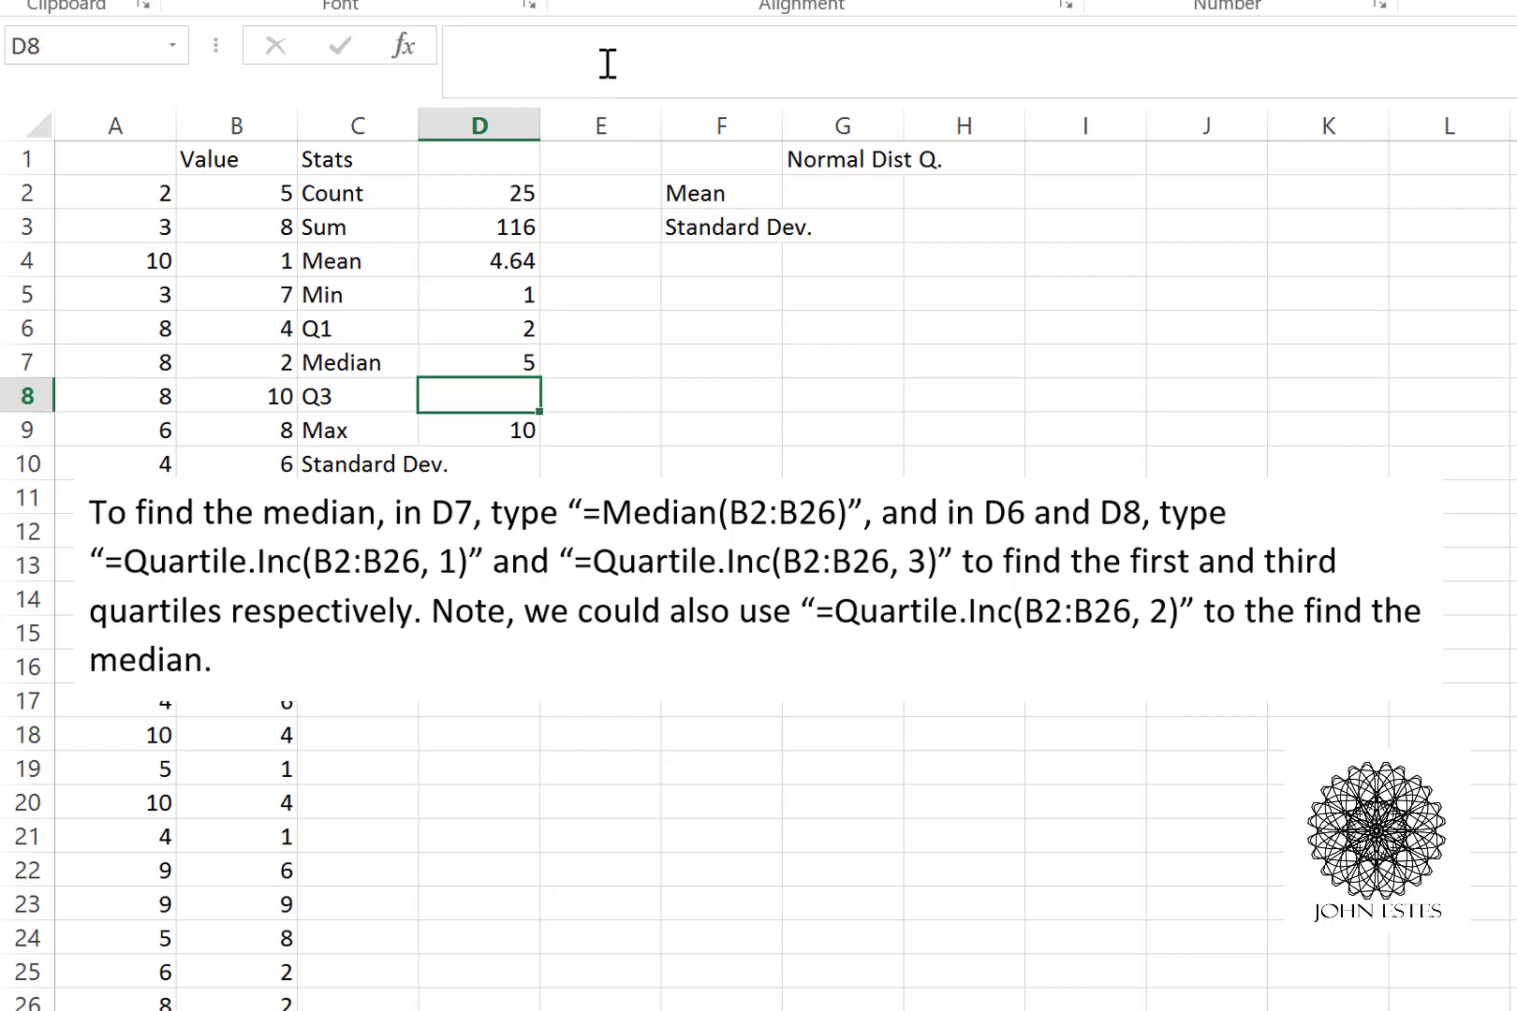
{"action": "type", "text": "=Q"}
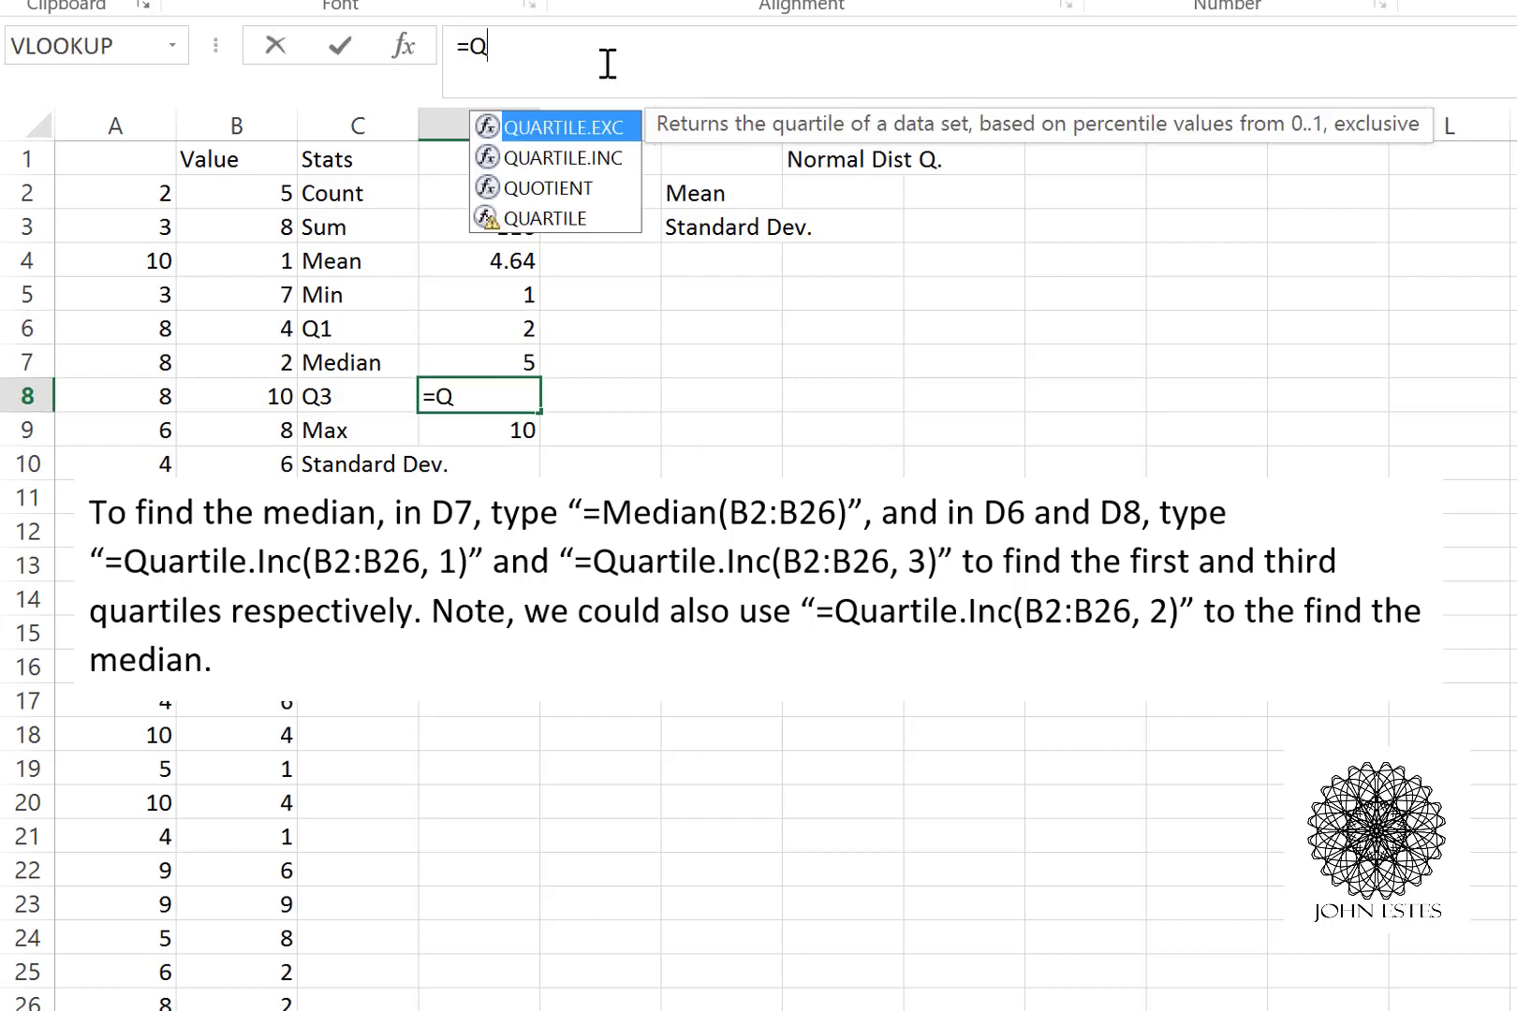
{"action": "type", "text": "uar"}
{"action": "key", "text": "Down"}
{"action": "key", "text": "Tab"}
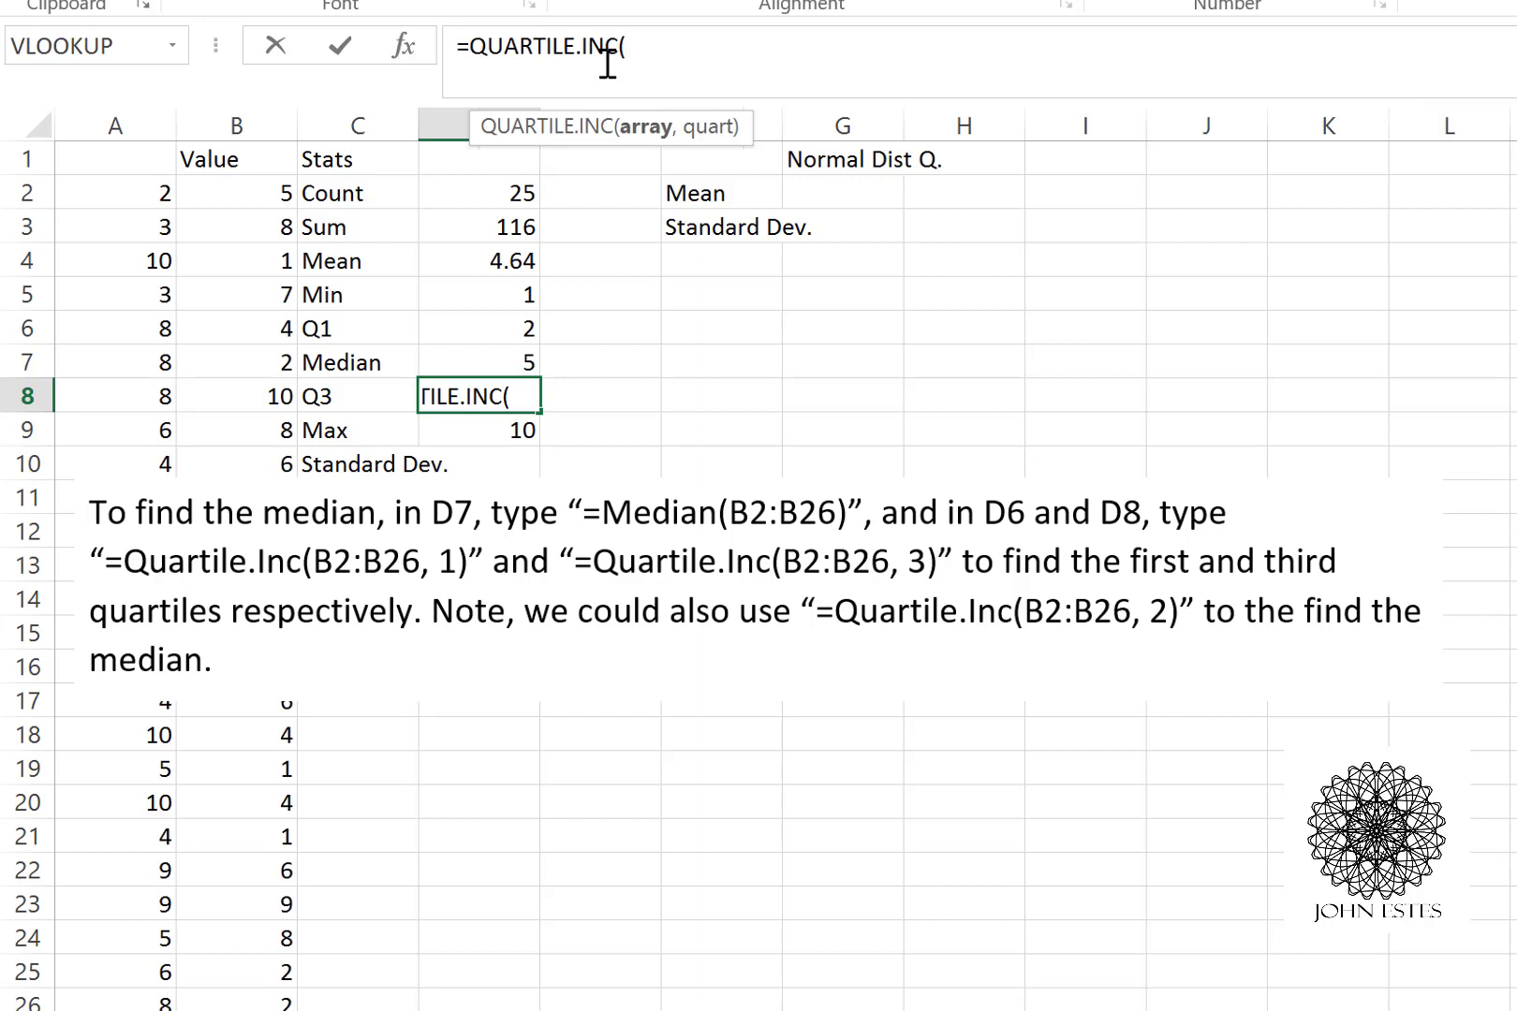
{"action": "type", "text": "B2:B2"}
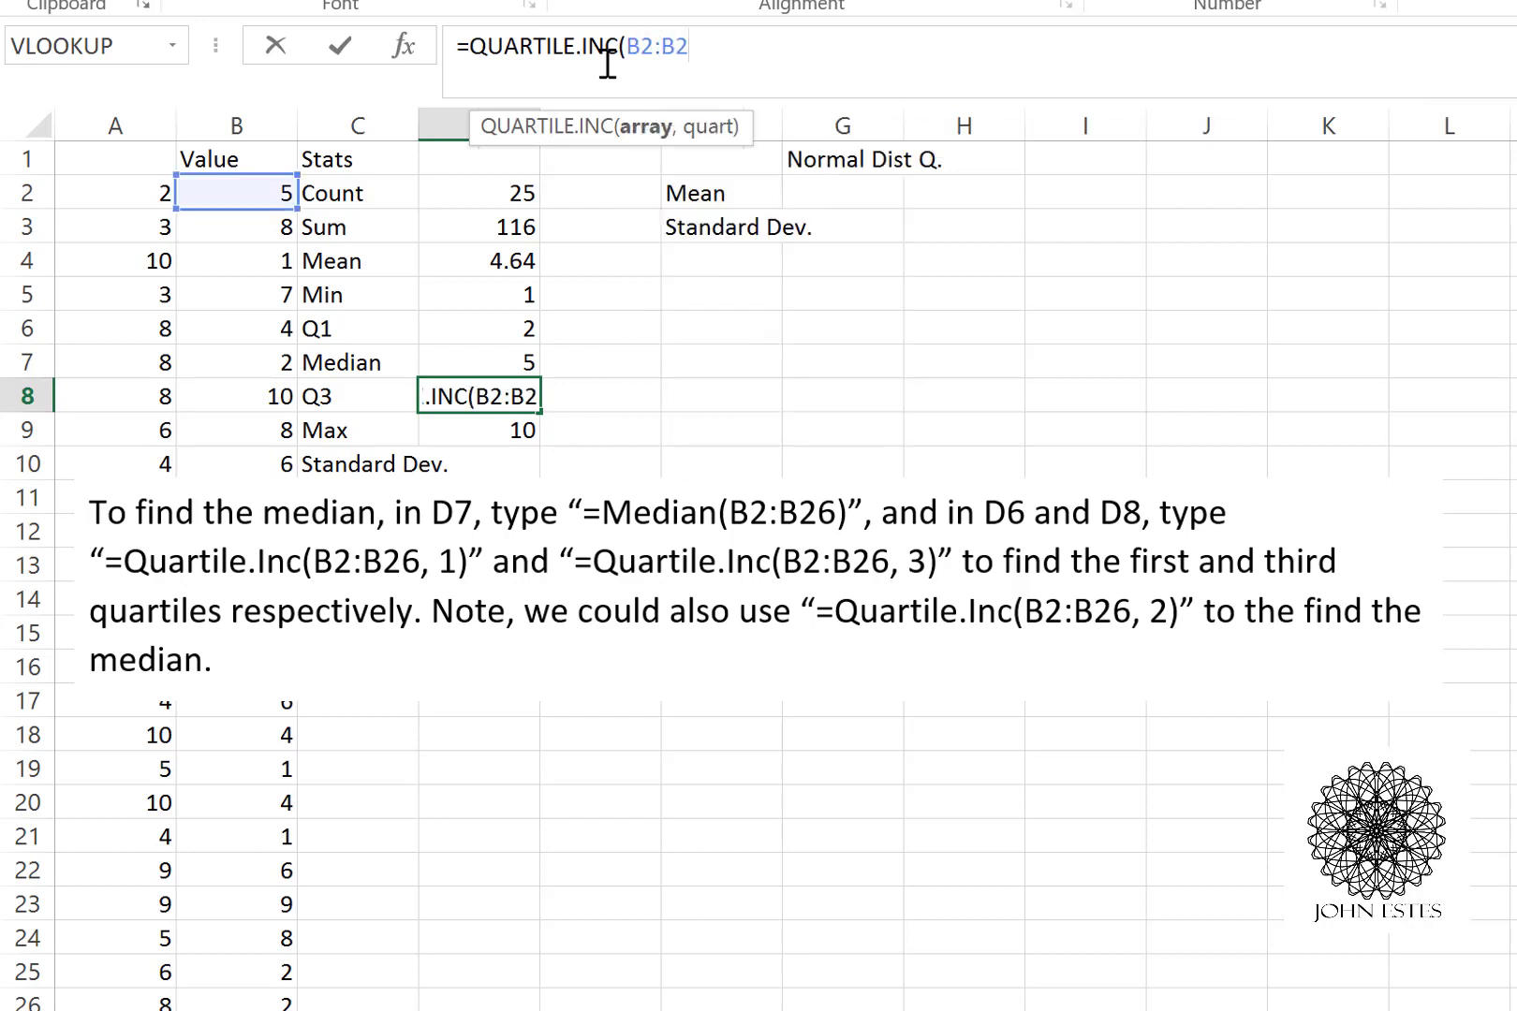
{"action": "type", "text": "6,3"}
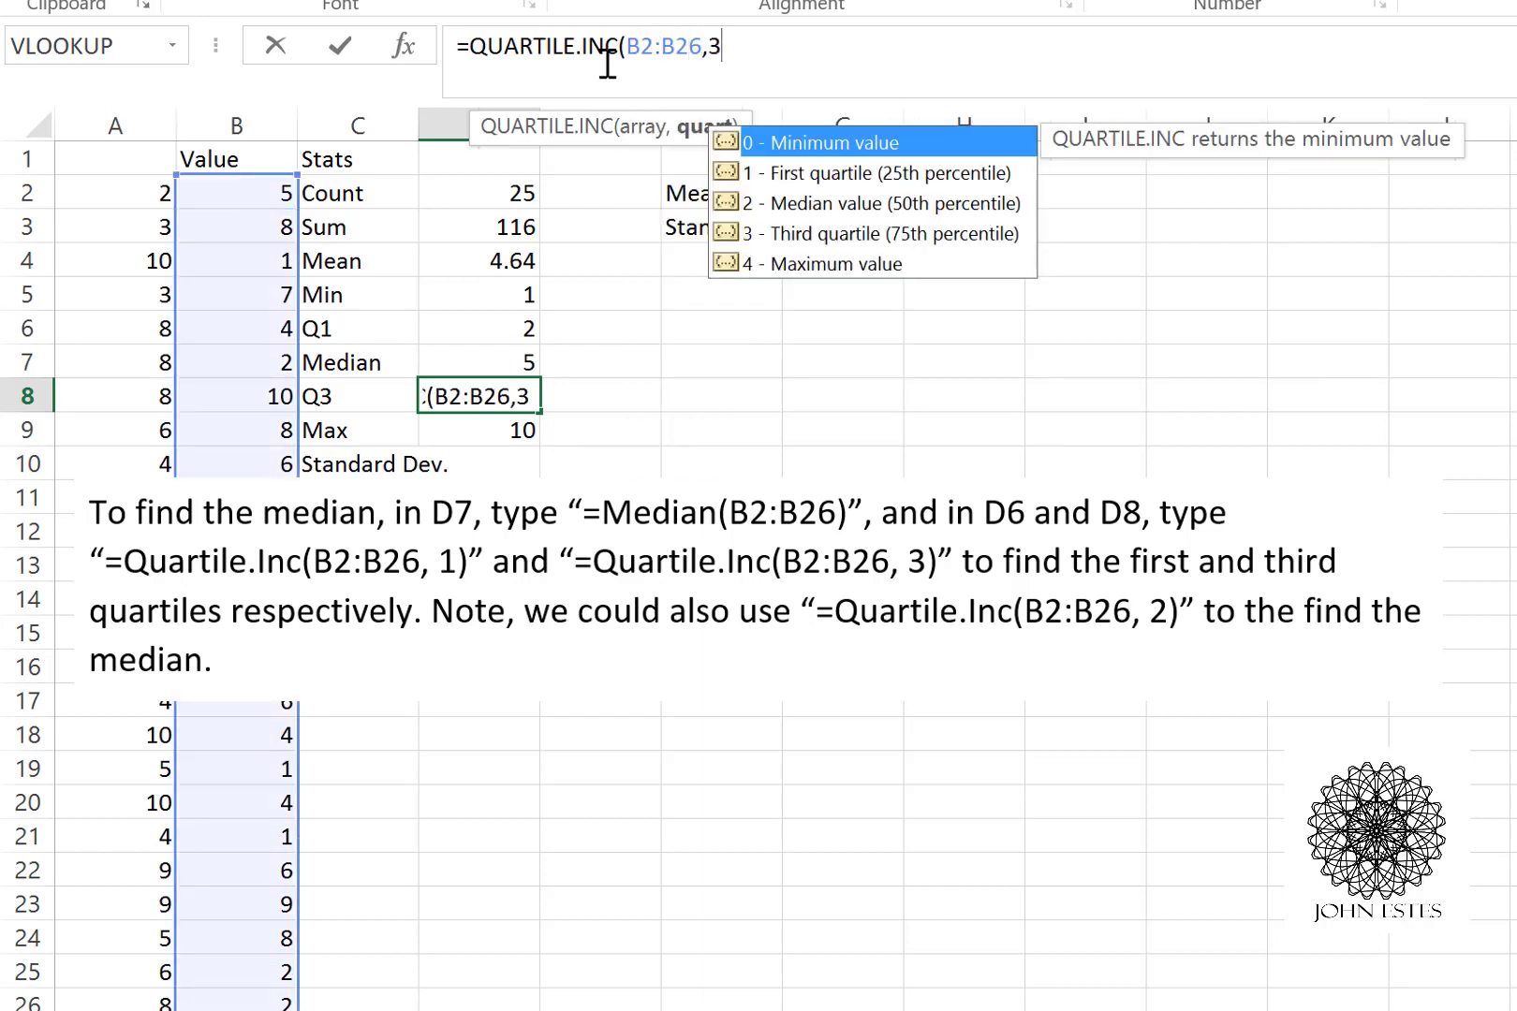
{"action": "type", "text": ")"}
{"action": "key", "text": "Return"}
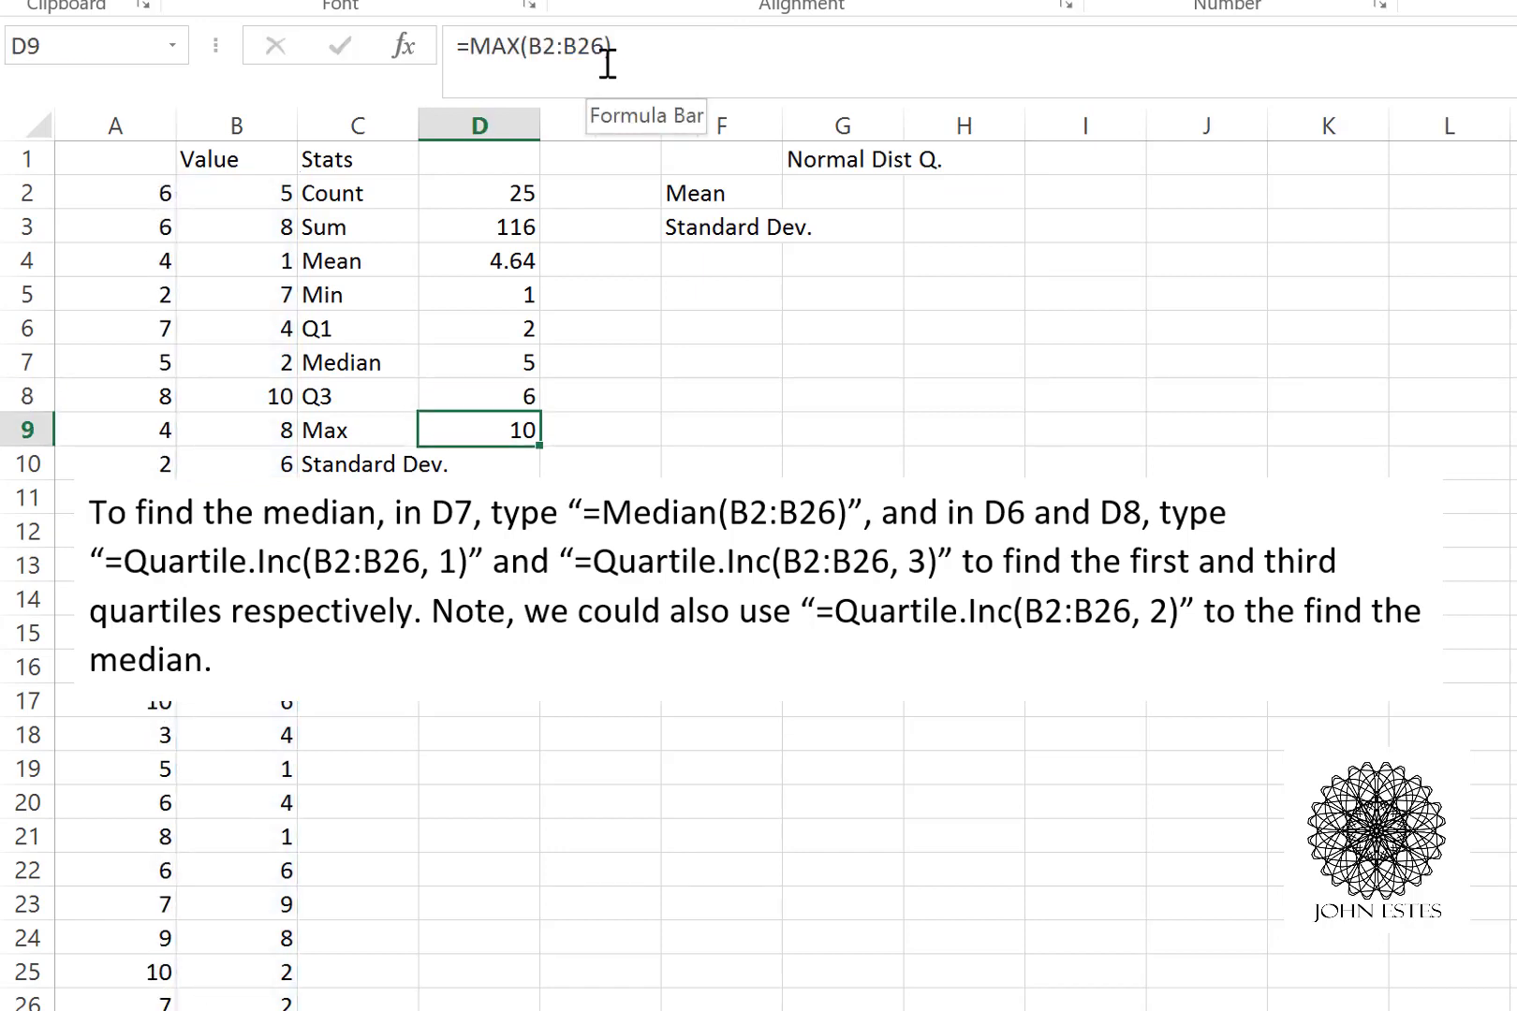
{"action": "key", "text": "Up"}
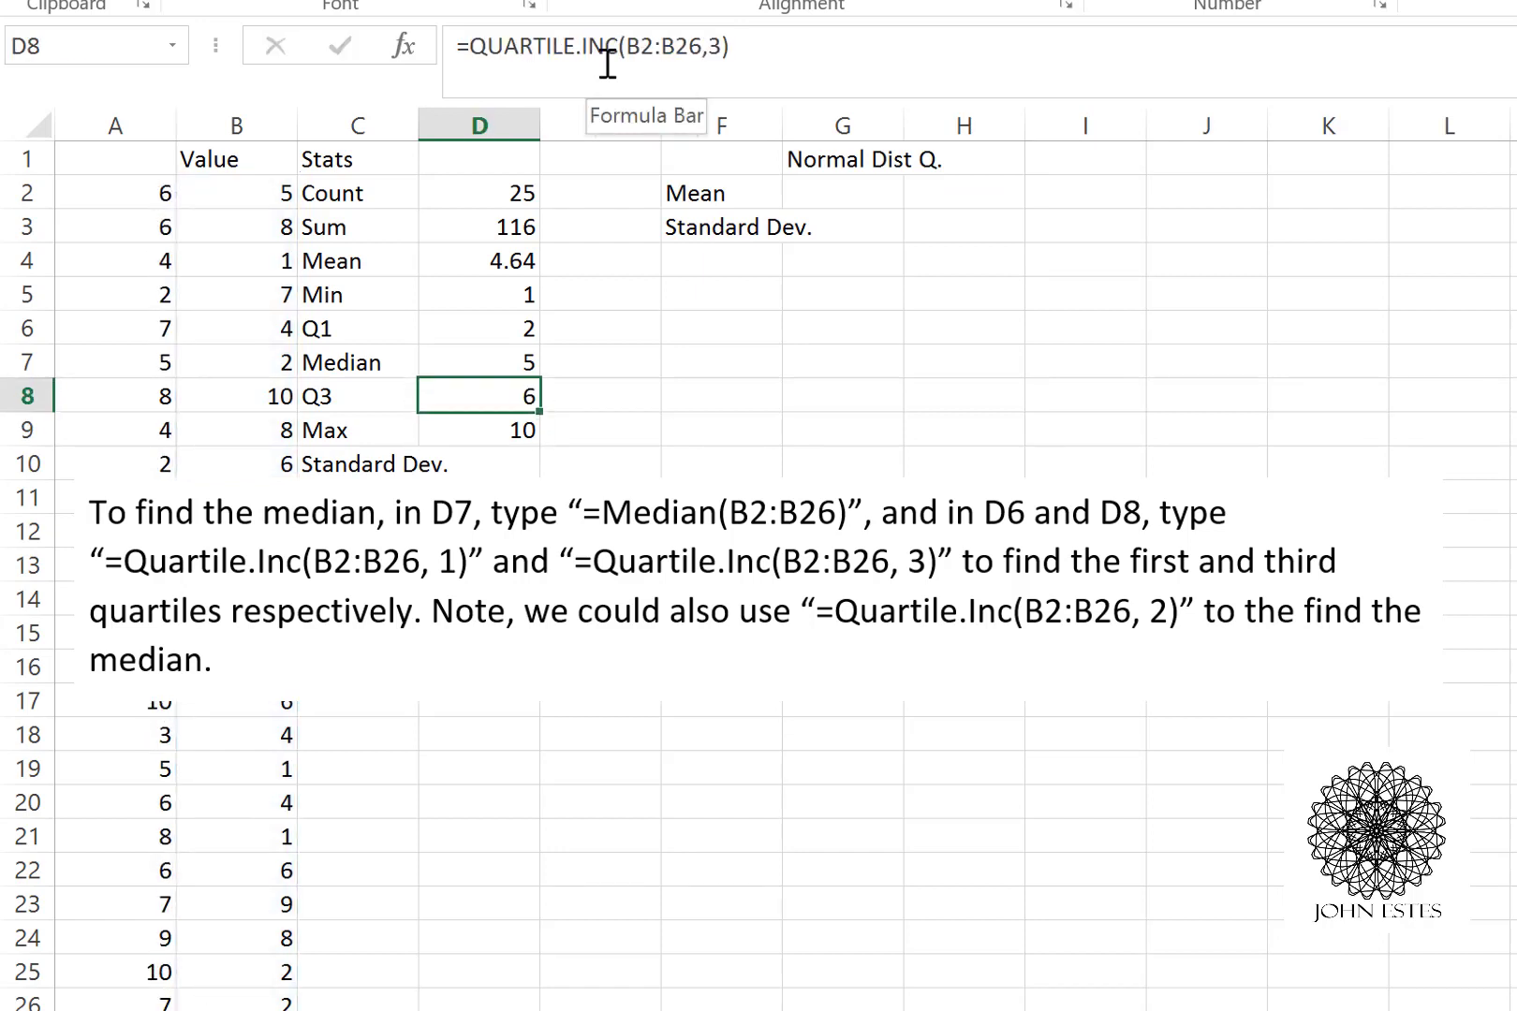
Review the minimum, quartile, median and maximum formulas in cells D5 through D9
{"action": "key", "text": "Down"}
{"action": "key", "text": "Up"}
{"action": "key", "text": "Up"}
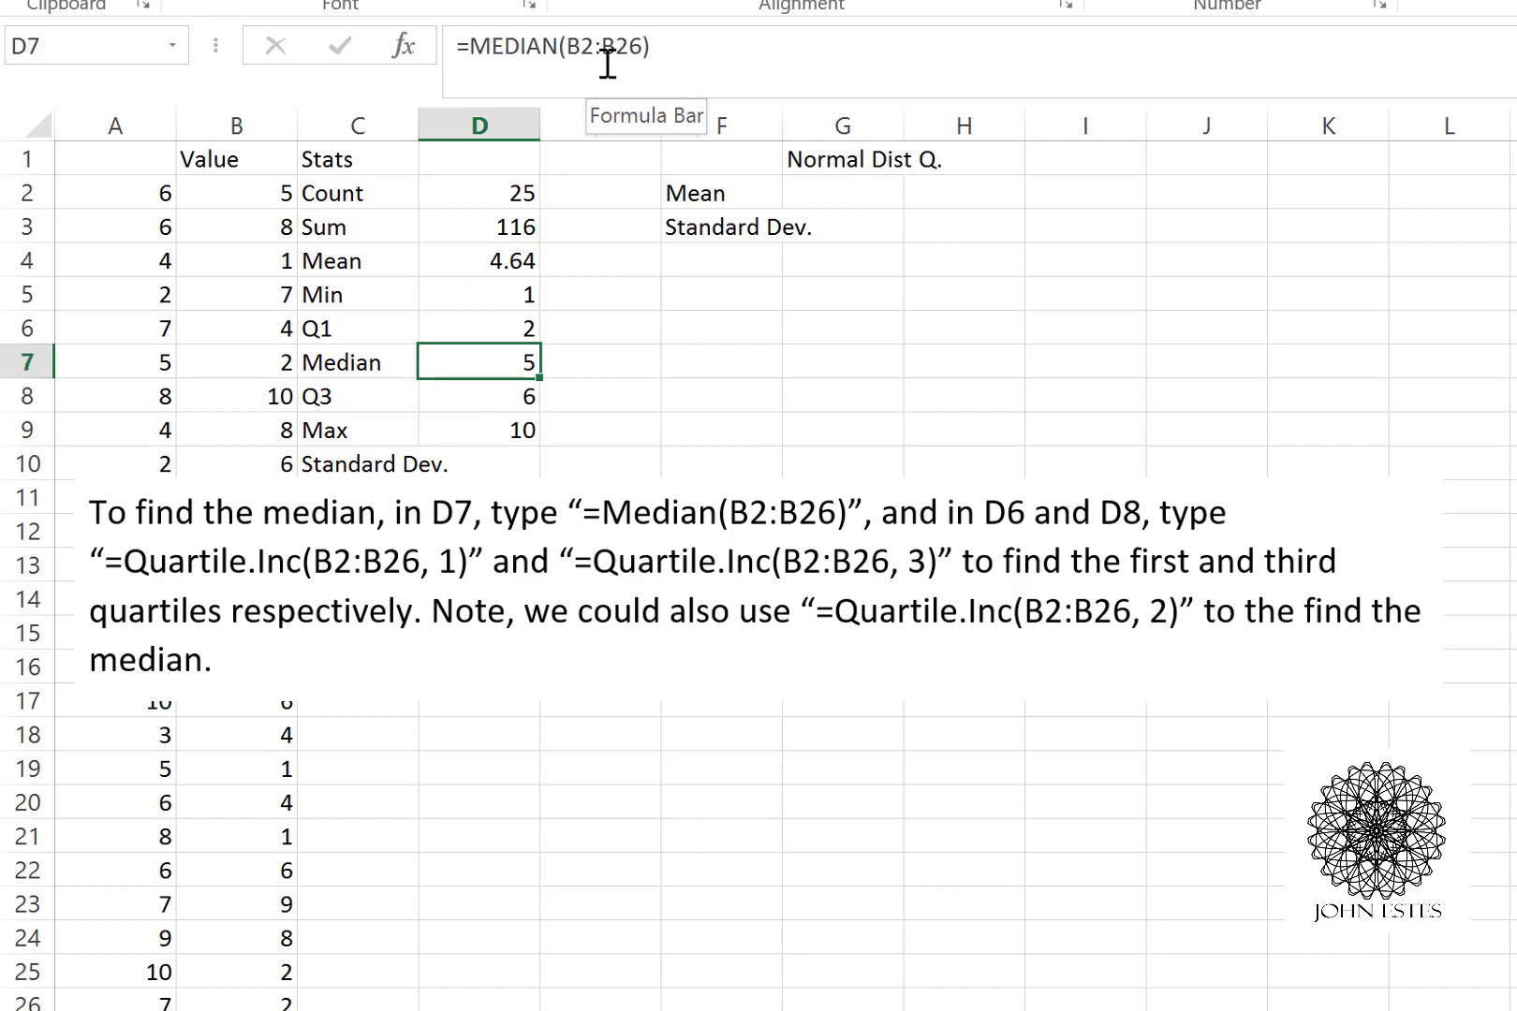
{"action": "key", "text": "Up"}
{"action": "key", "text": "Up"}
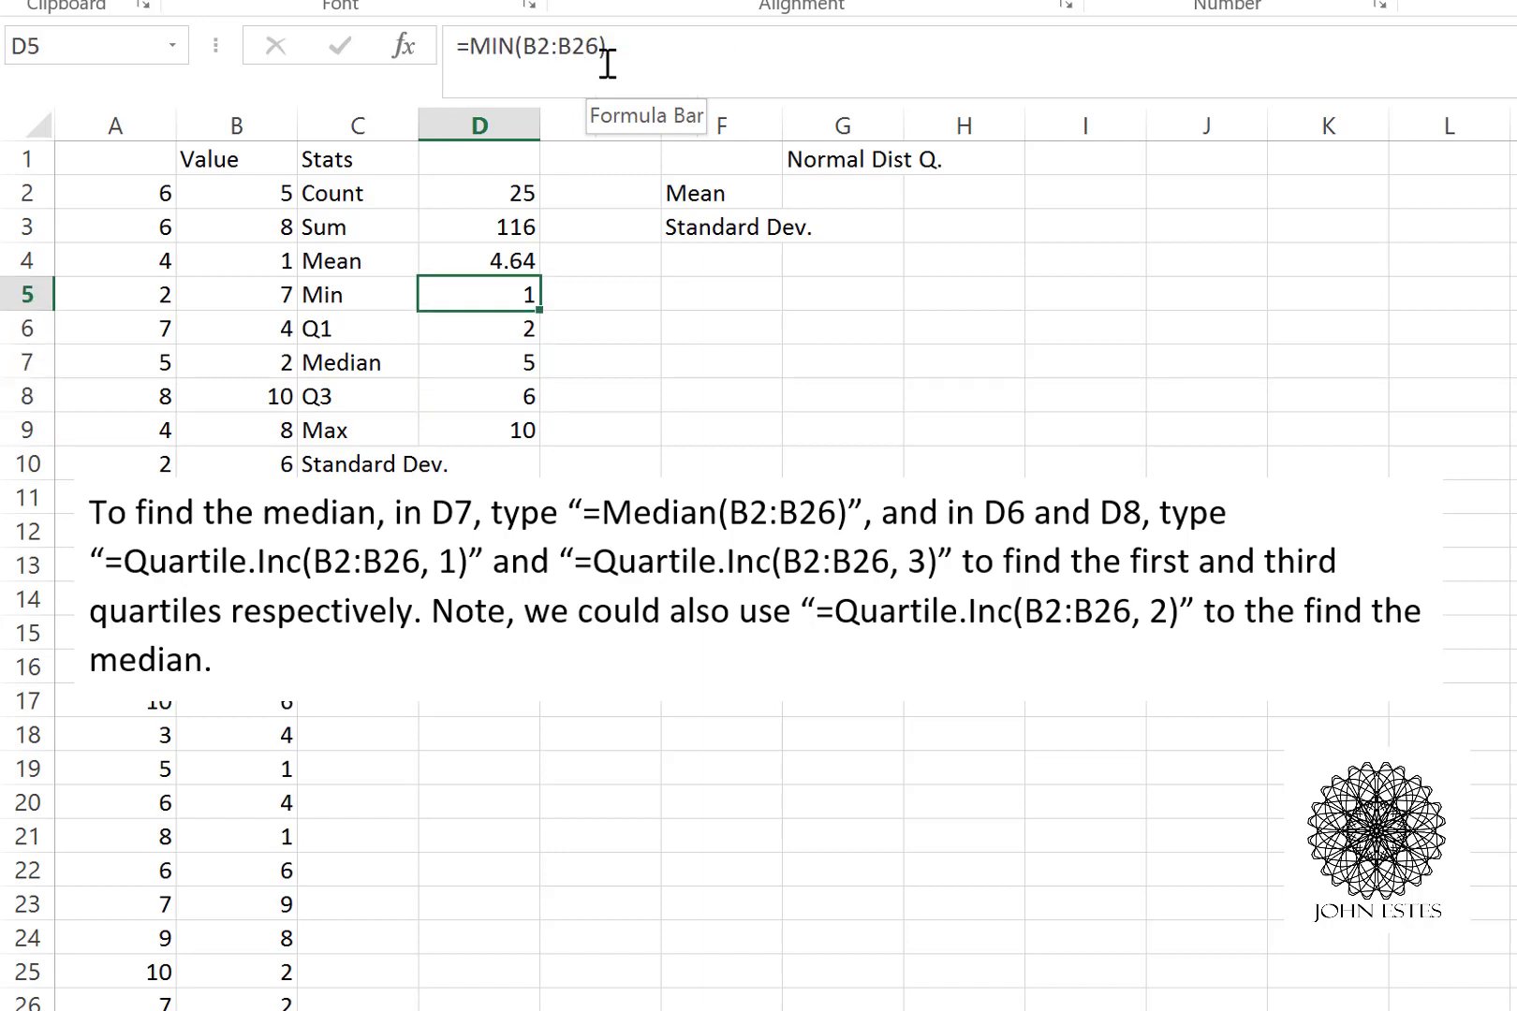
{"action": "key", "text": "Down"}
{"action": "key", "text": "Down"}
{"action": "key", "text": "Down"}
{"action": "key", "text": "Down"}
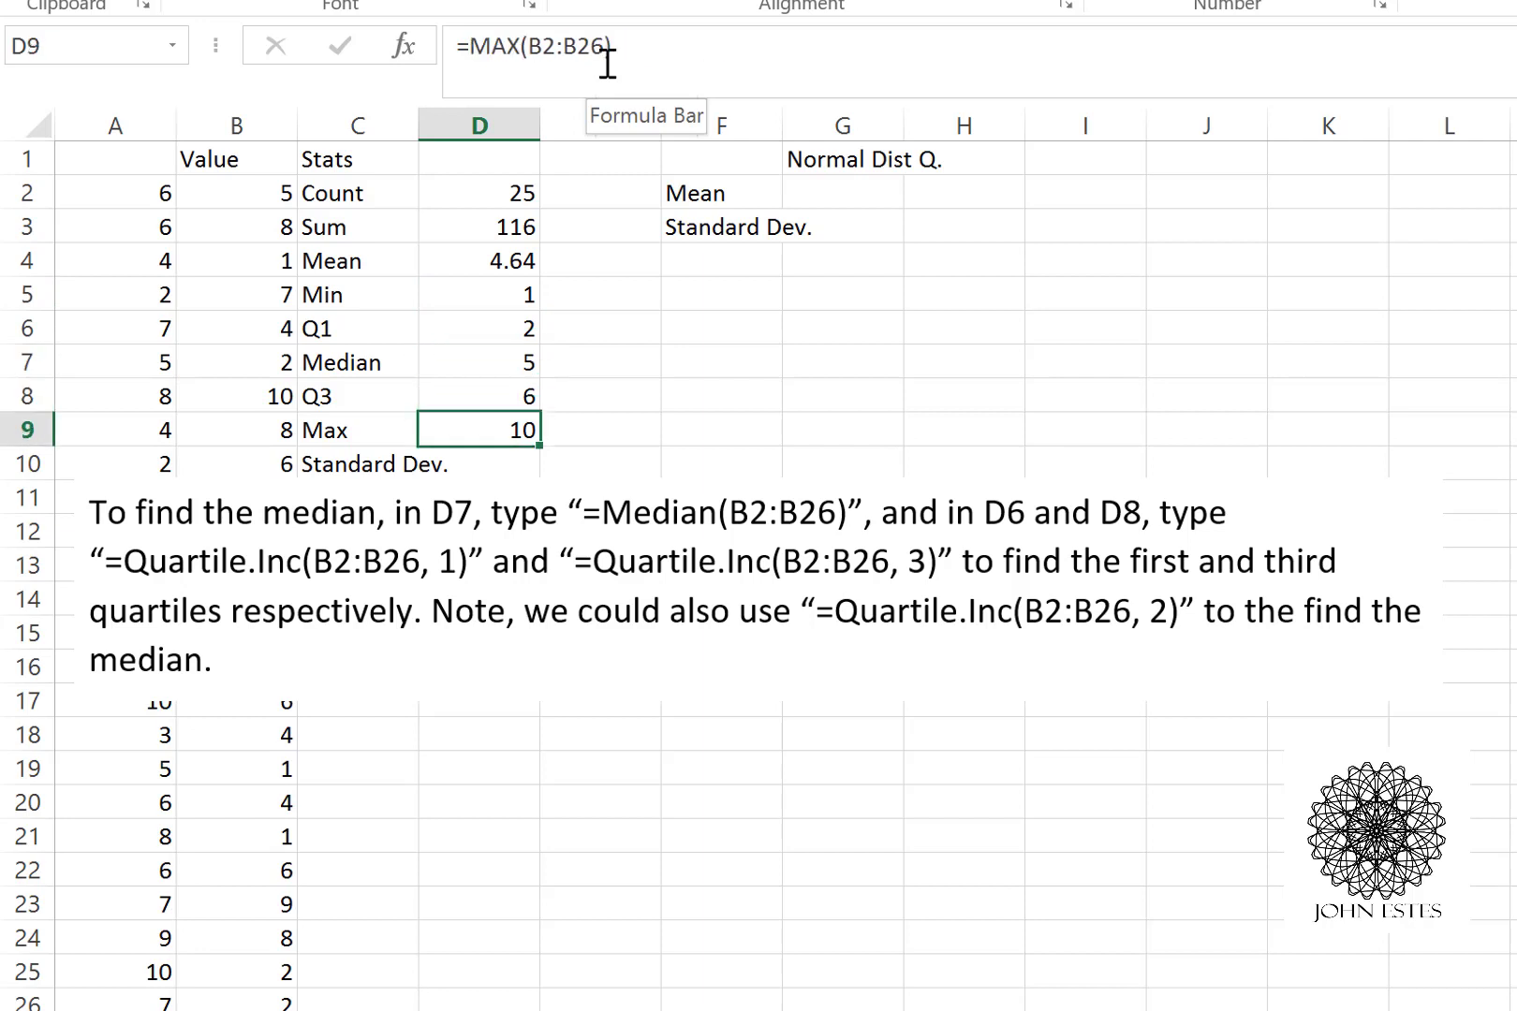
Calculate the minimum of the data set in cell E5 with =QUARTILE.INC(B2:B26,0)
{"action": "key", "text": "Right"}
{"action": "key", "text": "Up"}
{"action": "key", "text": "Up"}
{"action": "key", "text": "Up"}
{"action": "key", "text": "Up"}
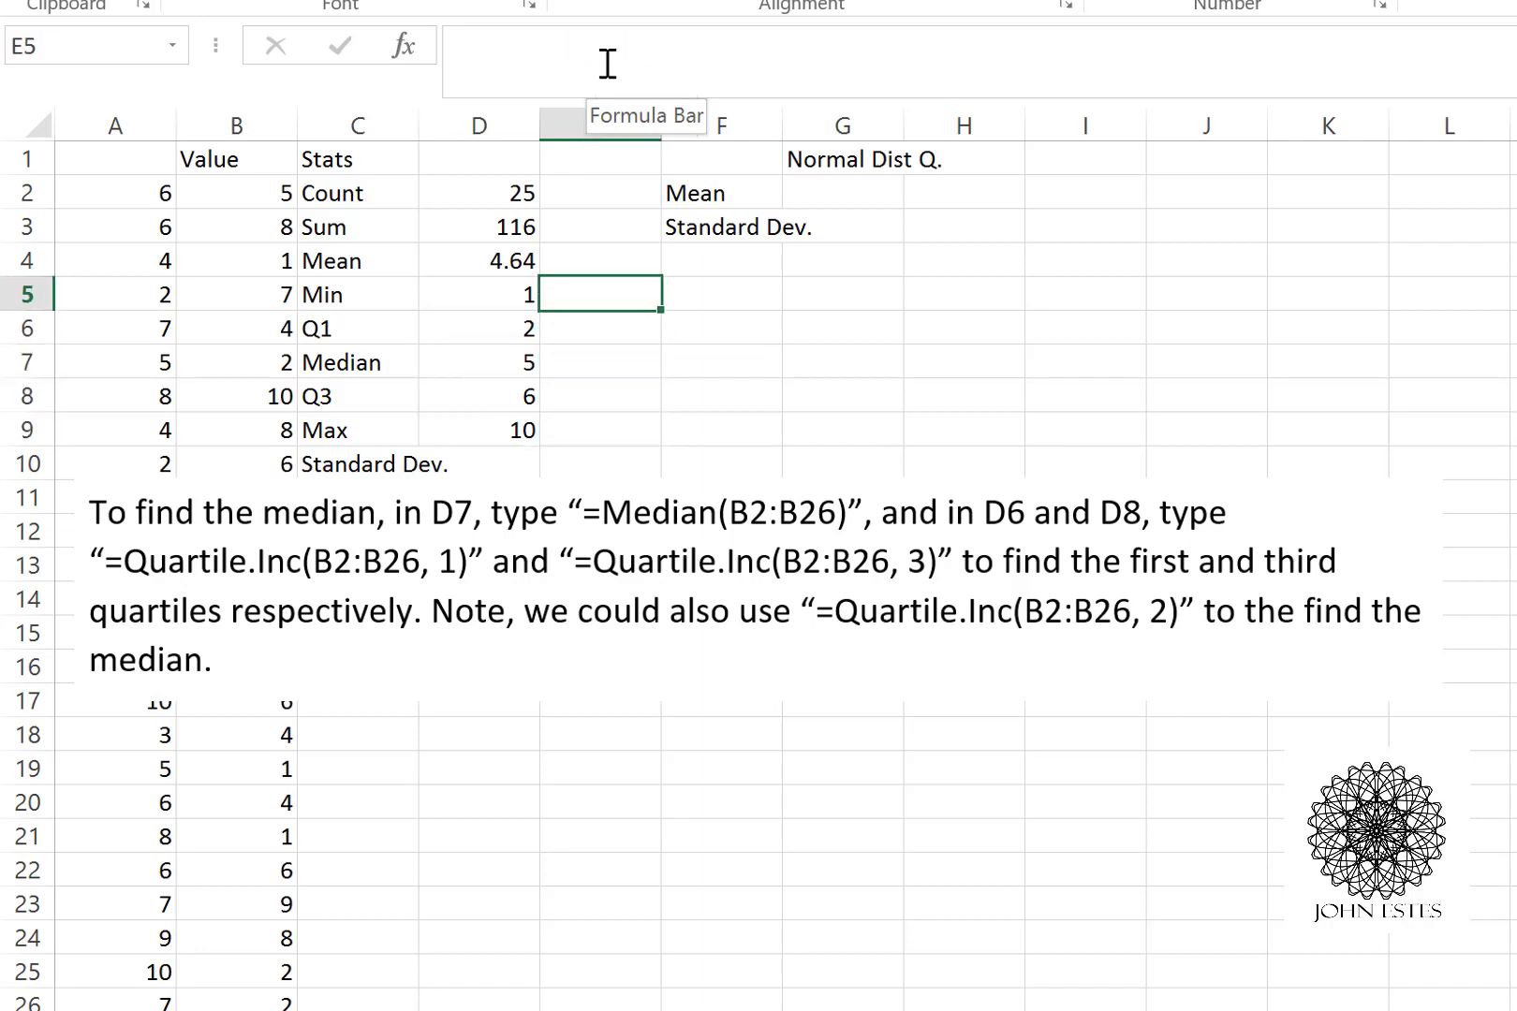
{"action": "type", "text": "=QUARTILE.INC(B2:B26"}
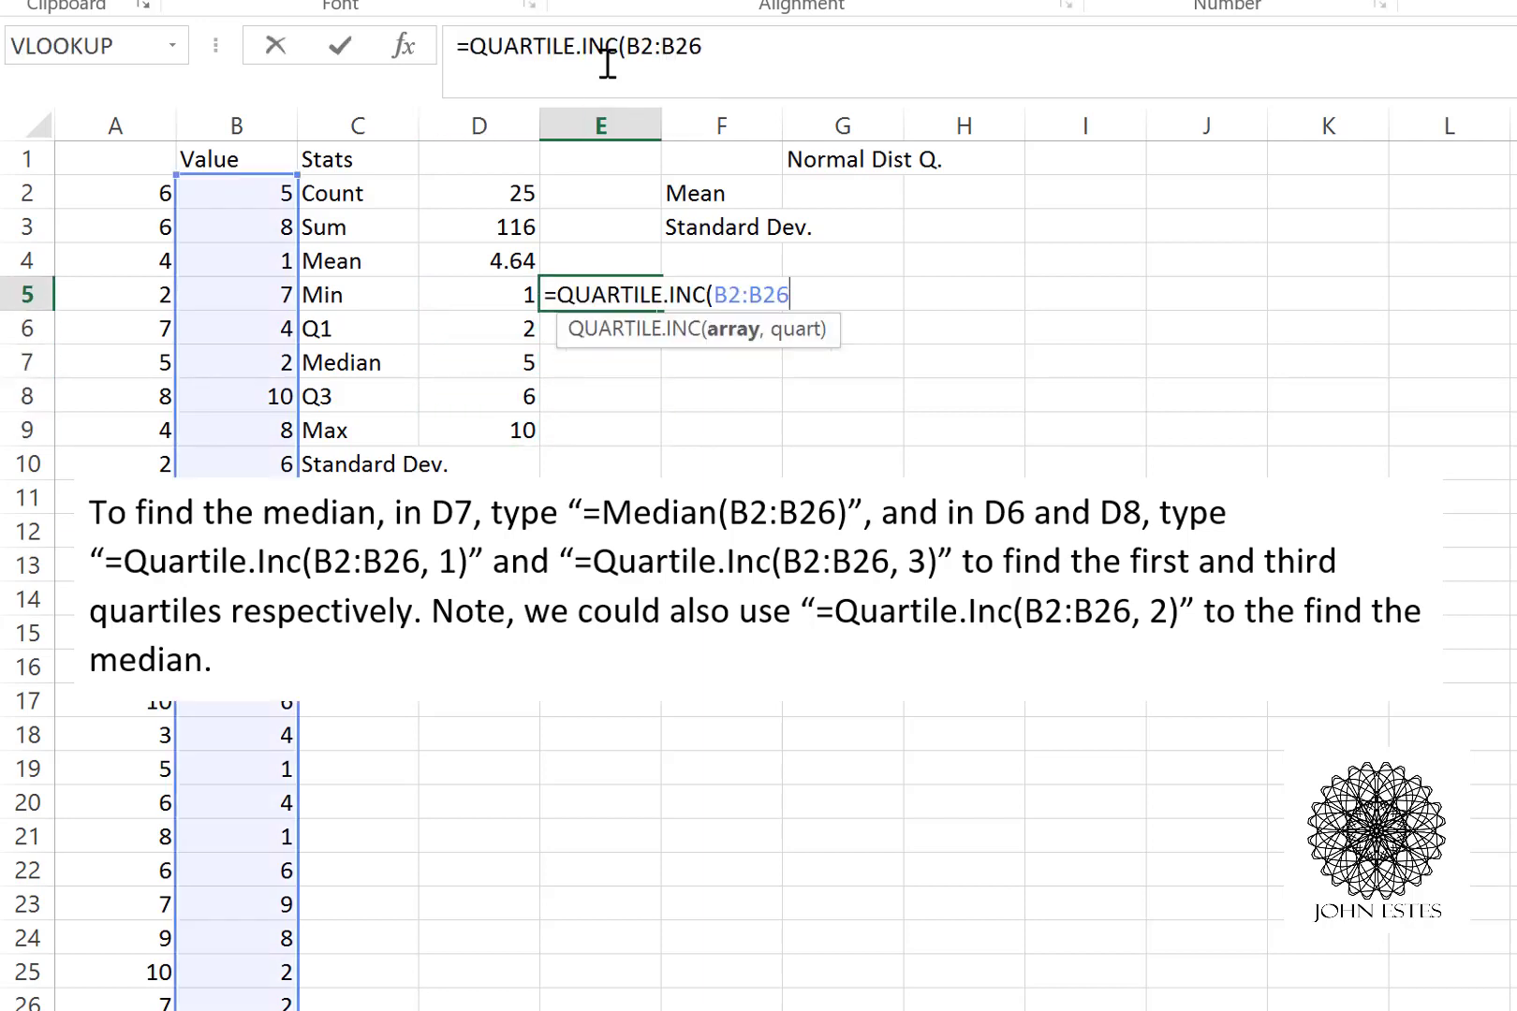
{"action": "type", "text": ","}
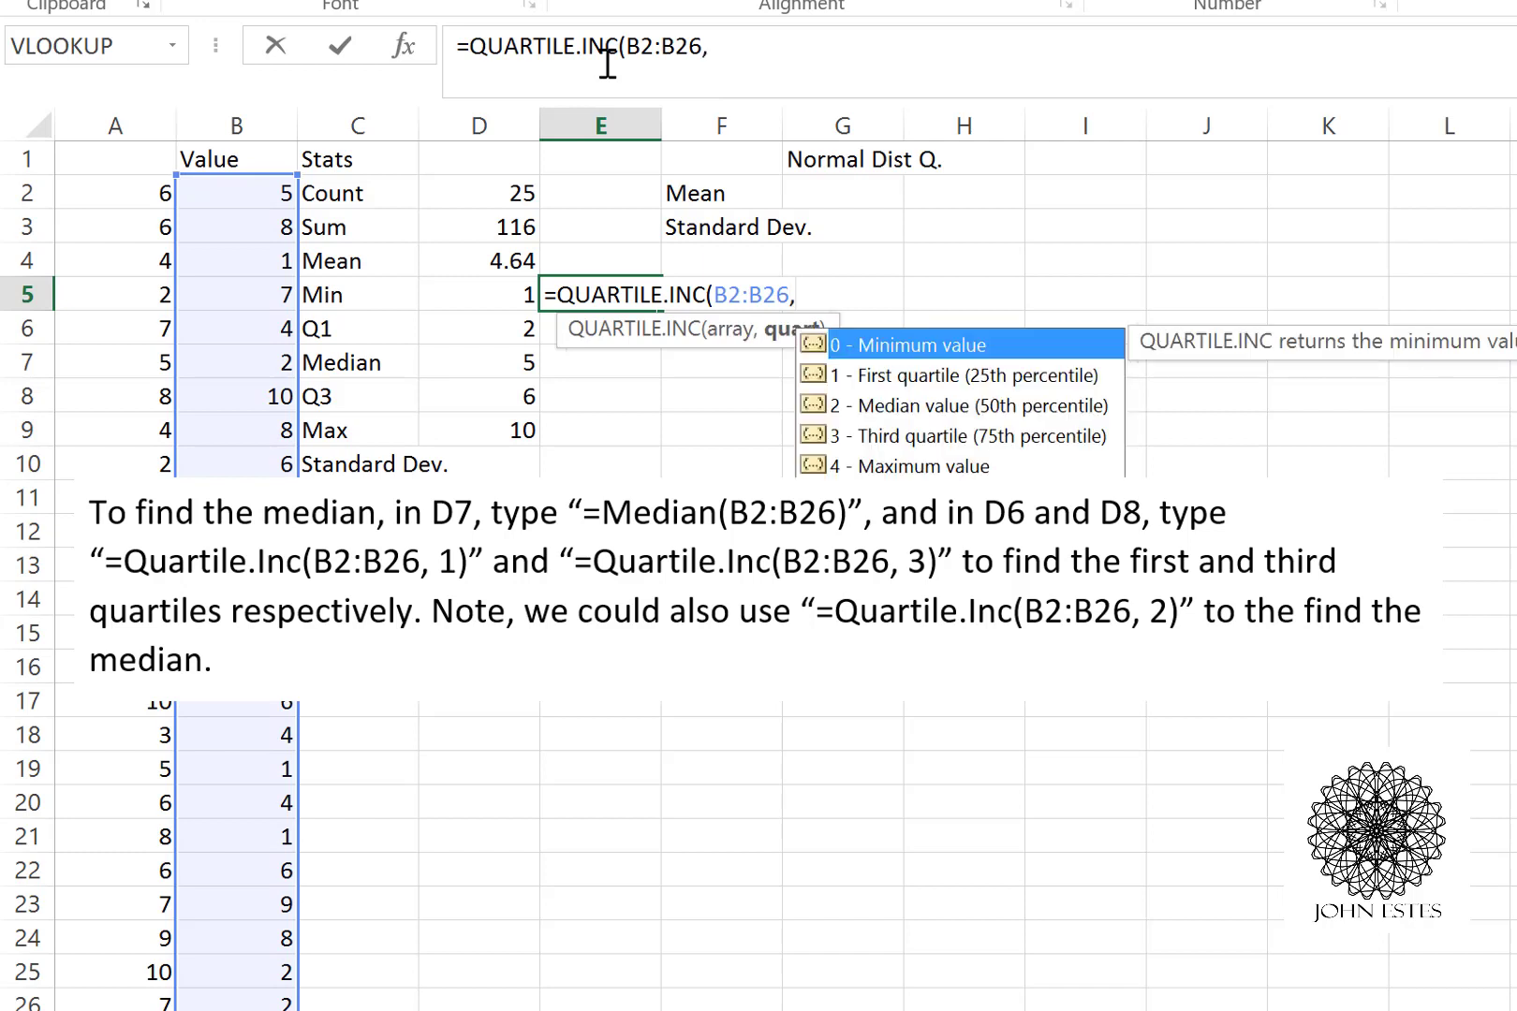
{"action": "type", "text": "0)"}
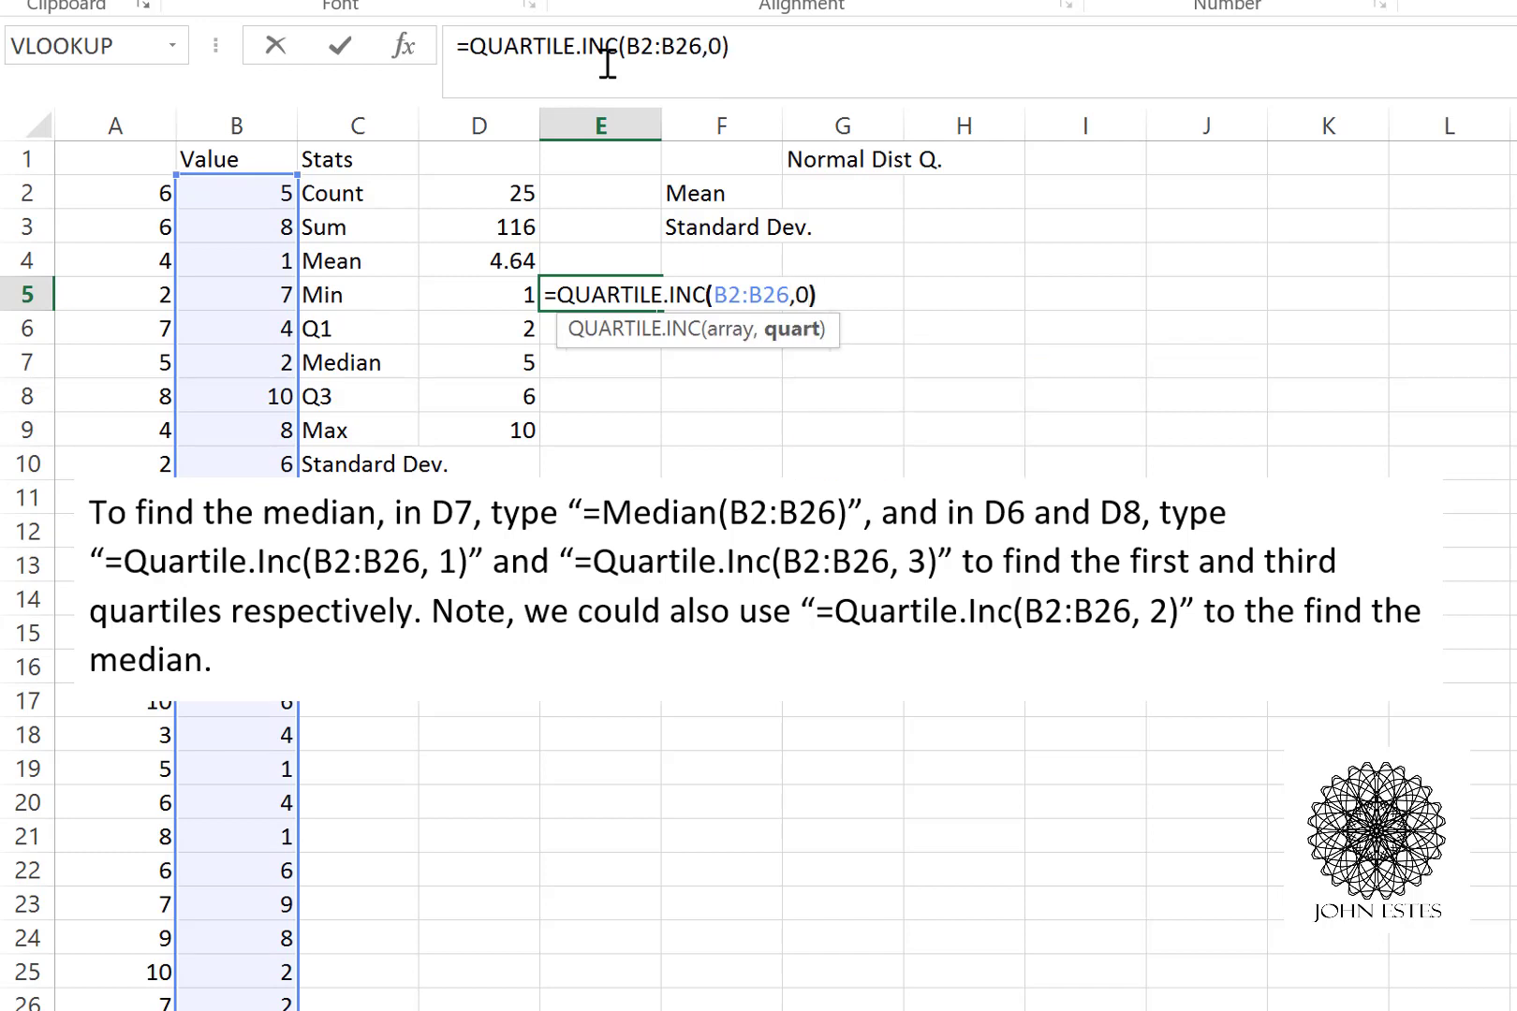
{"action": "key", "text": "Return"}
Calculate the maximum of the data set in cell E9 with =QUARTILE.INC(B2:B26,4)
{"action": "key", "text": "Return"}
{"action": "key", "text": "Return"}
{"action": "key", "text": "Return"}
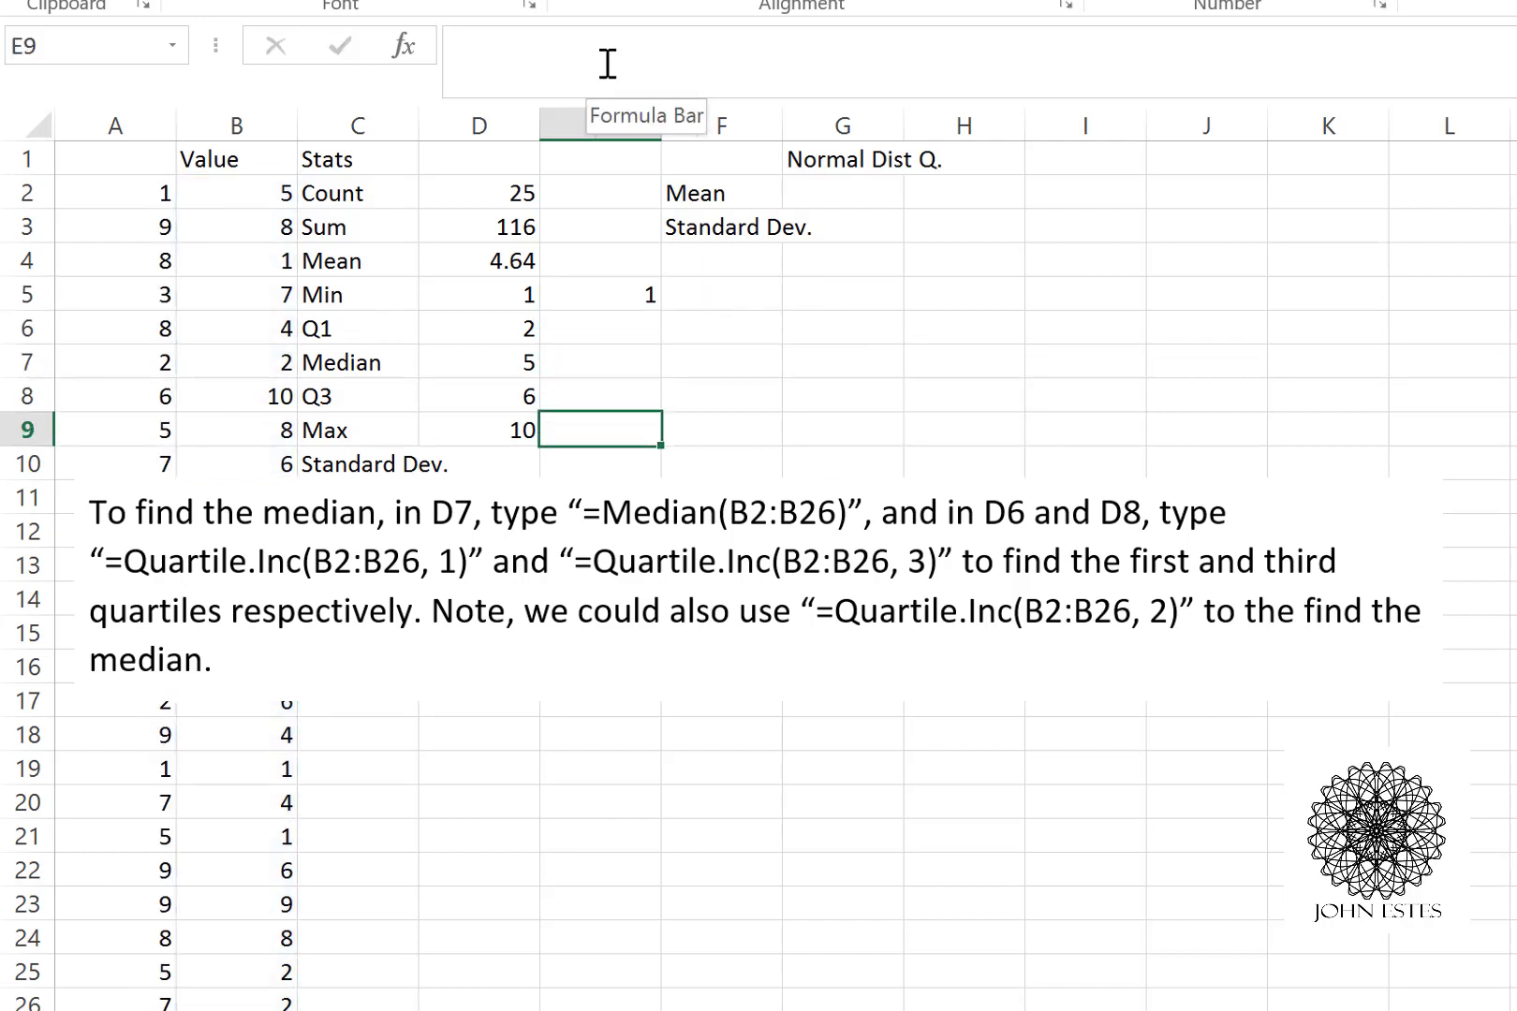
{"action": "type", "text": "=Qua"}
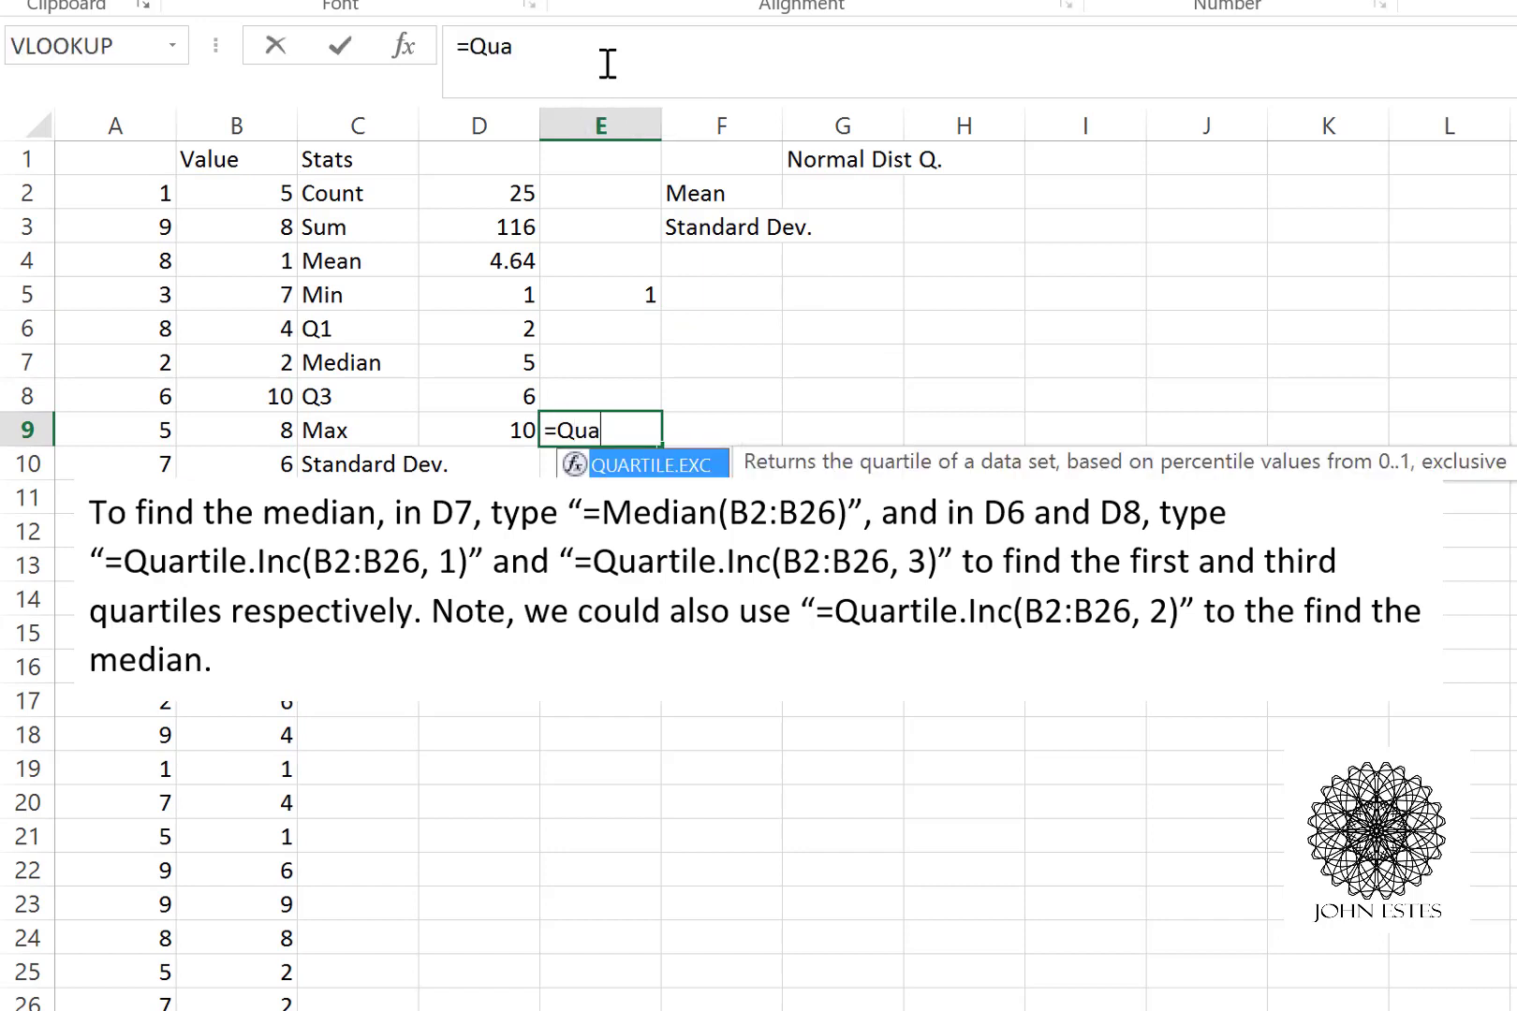
{"action": "key", "text": "Tab"}
{"action": "type", "text": "B2:B"}
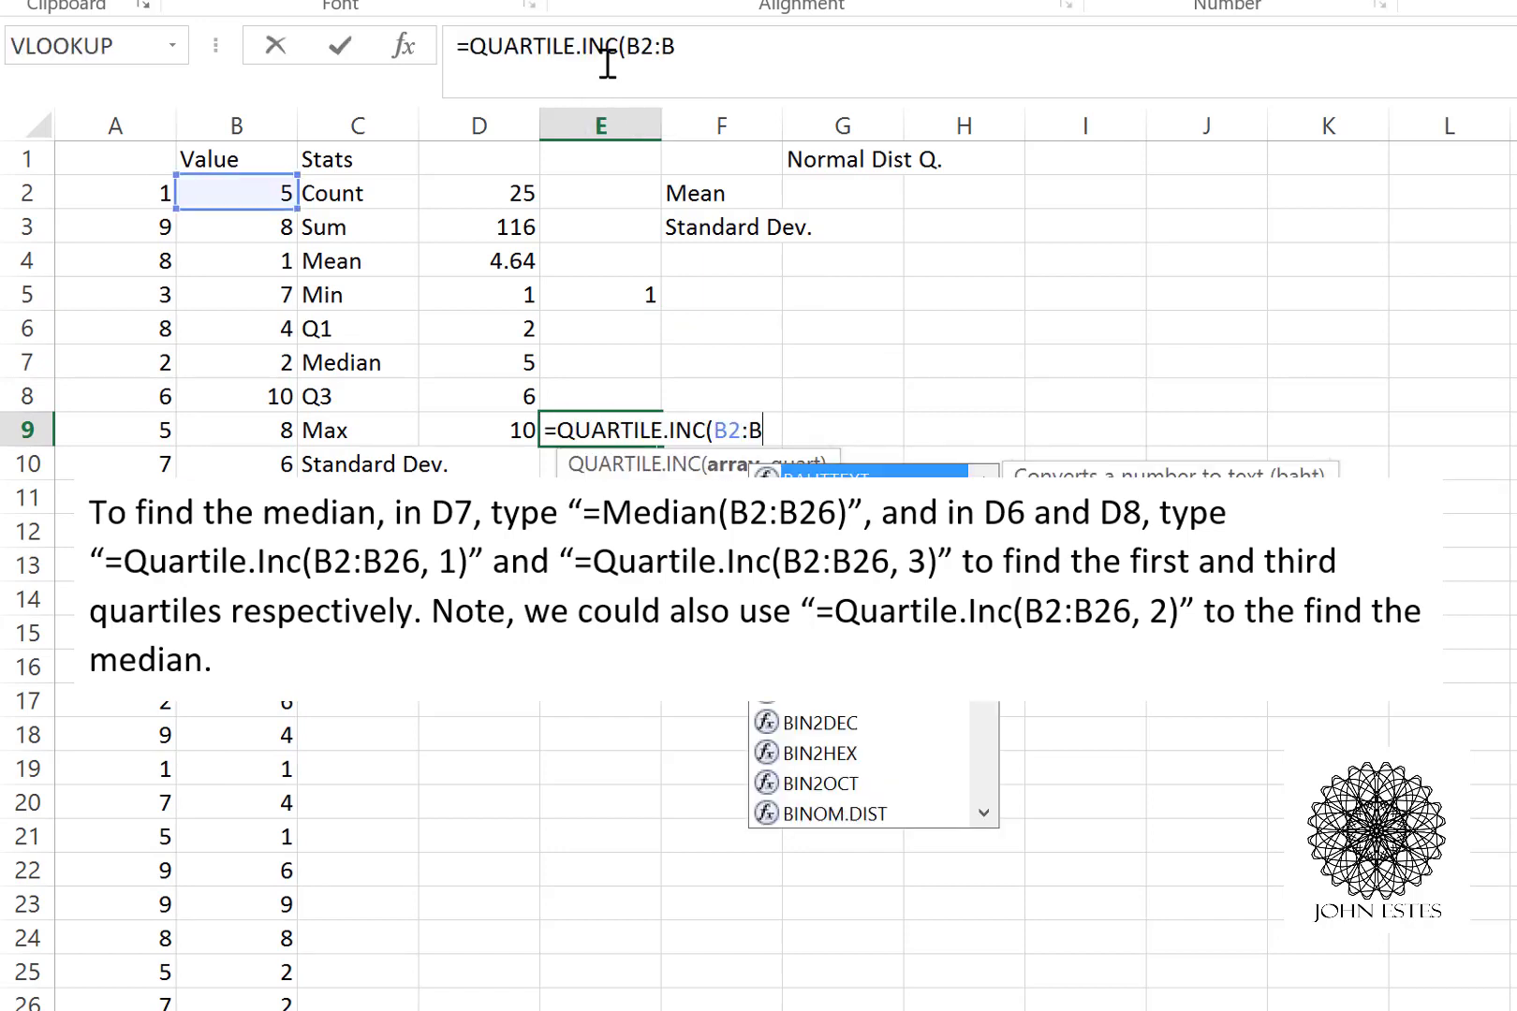
{"action": "type", "text": "26,"}
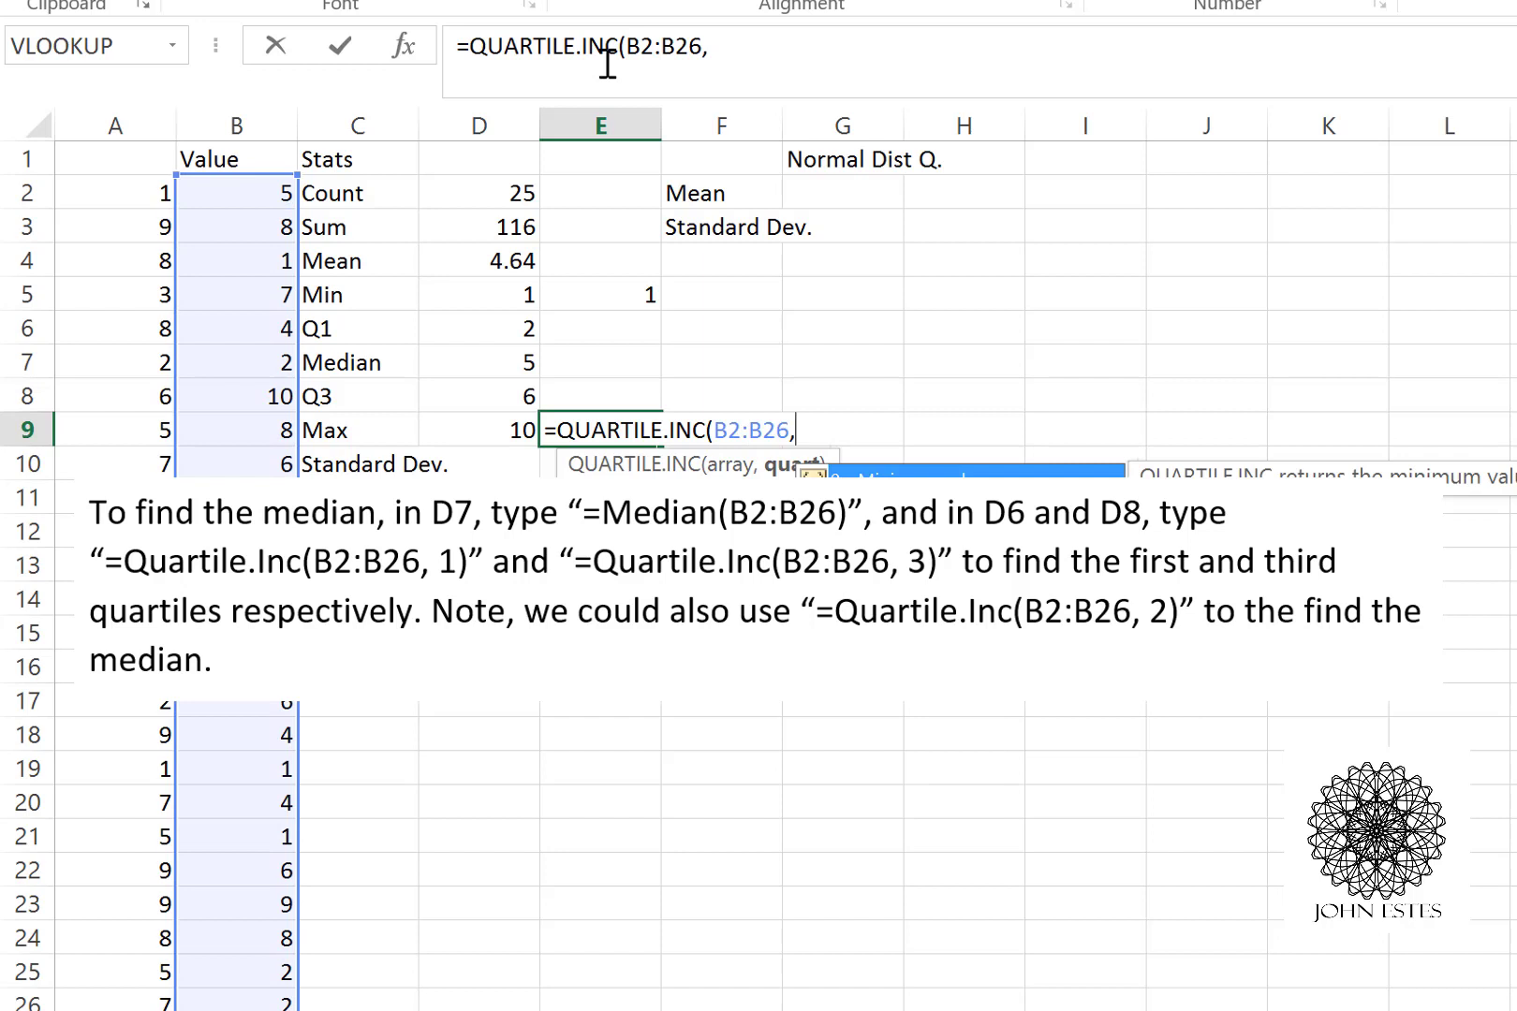
{"action": "type", "text": "4)"}
{"action": "key", "text": "Return"}
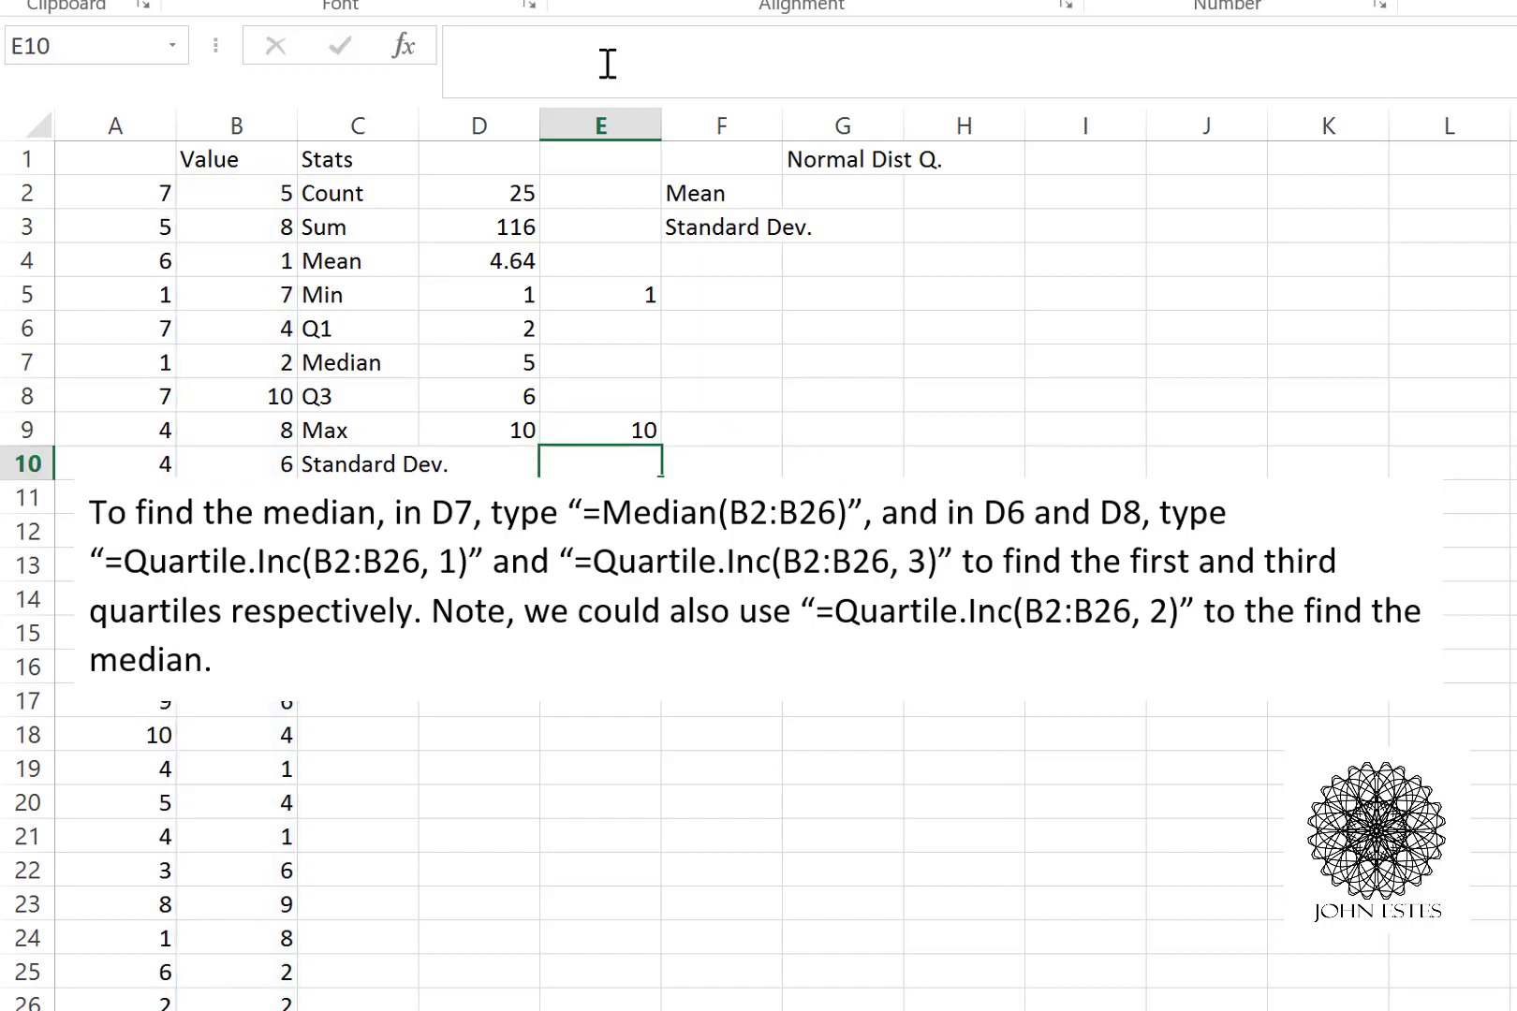
Calculate the median of the data set in cell E7 with =QUARTILE.INC(B2:B26,2)
{"action": "key", "text": "Up"}
{"action": "key", "text": "Up"}
{"action": "key", "text": "Up"}
{"action": "type", "text": "="}
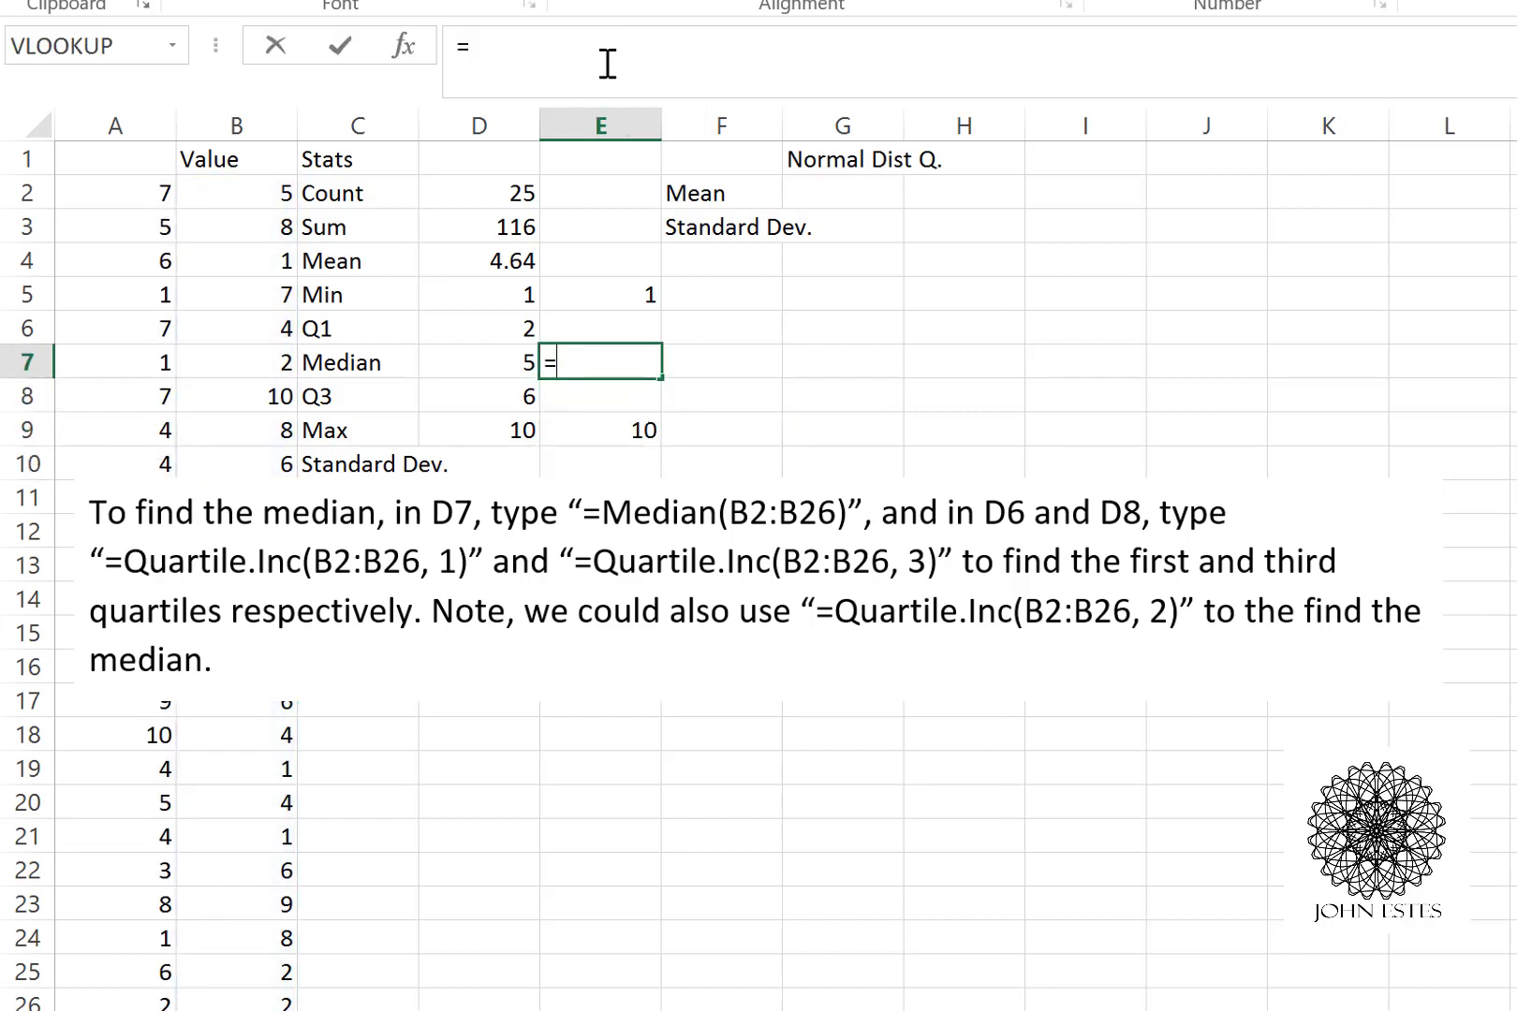
{"action": "type", "text": "Quartile.i"}
{"action": "key", "text": "Tab"}
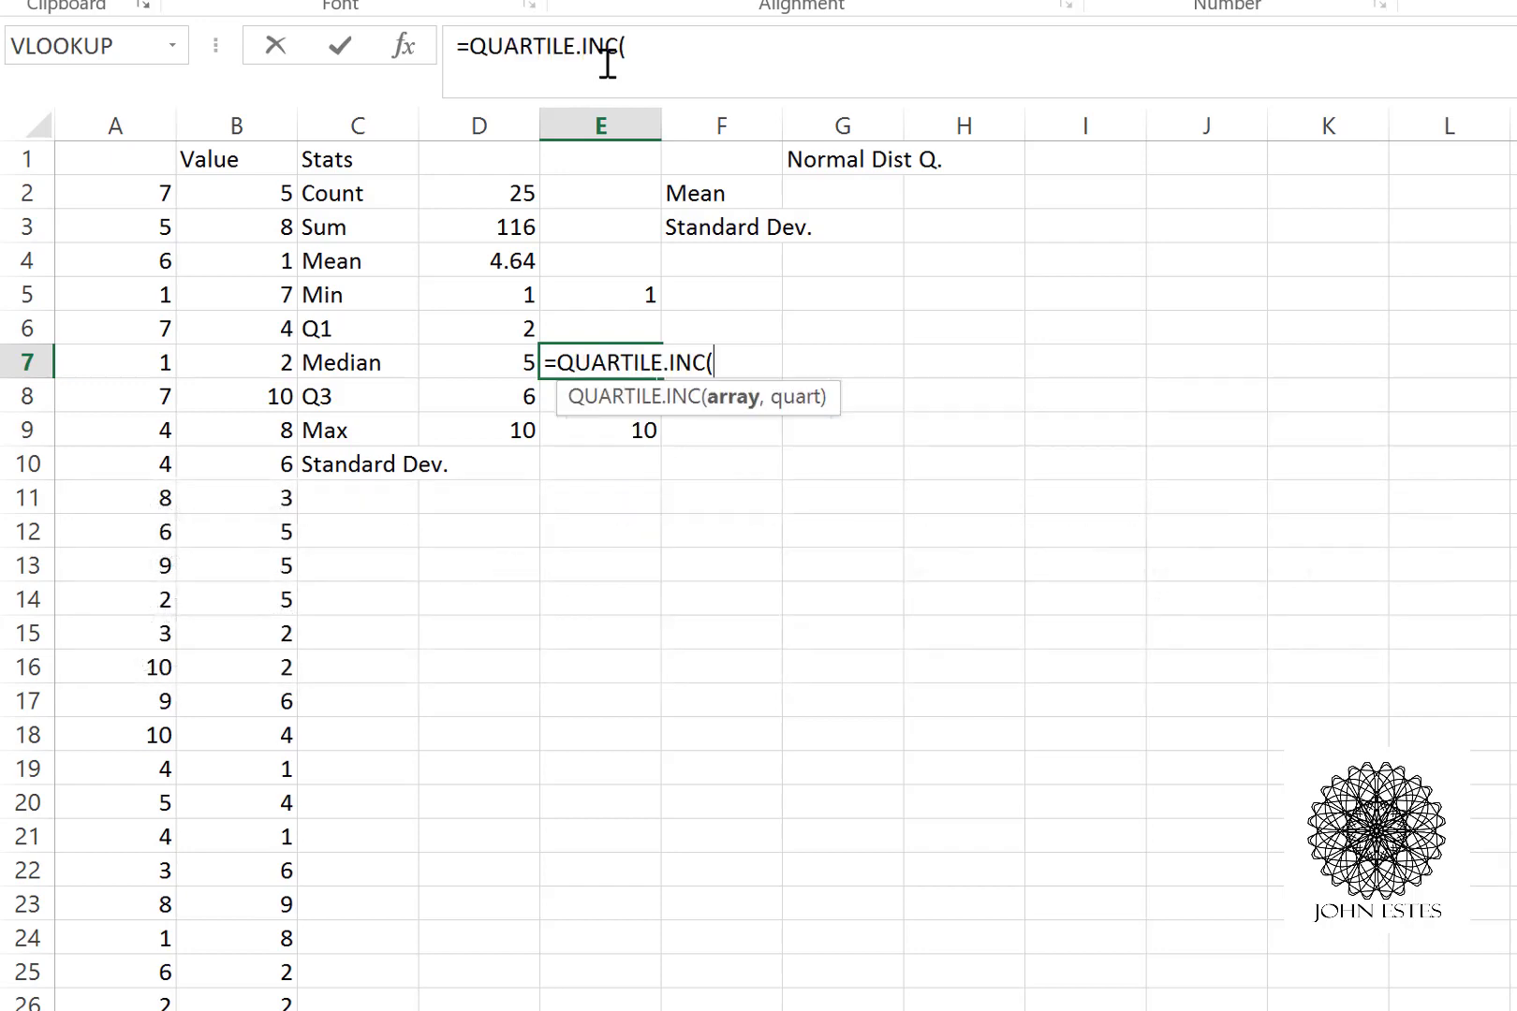
{"action": "type", "text": "B2:B26"}
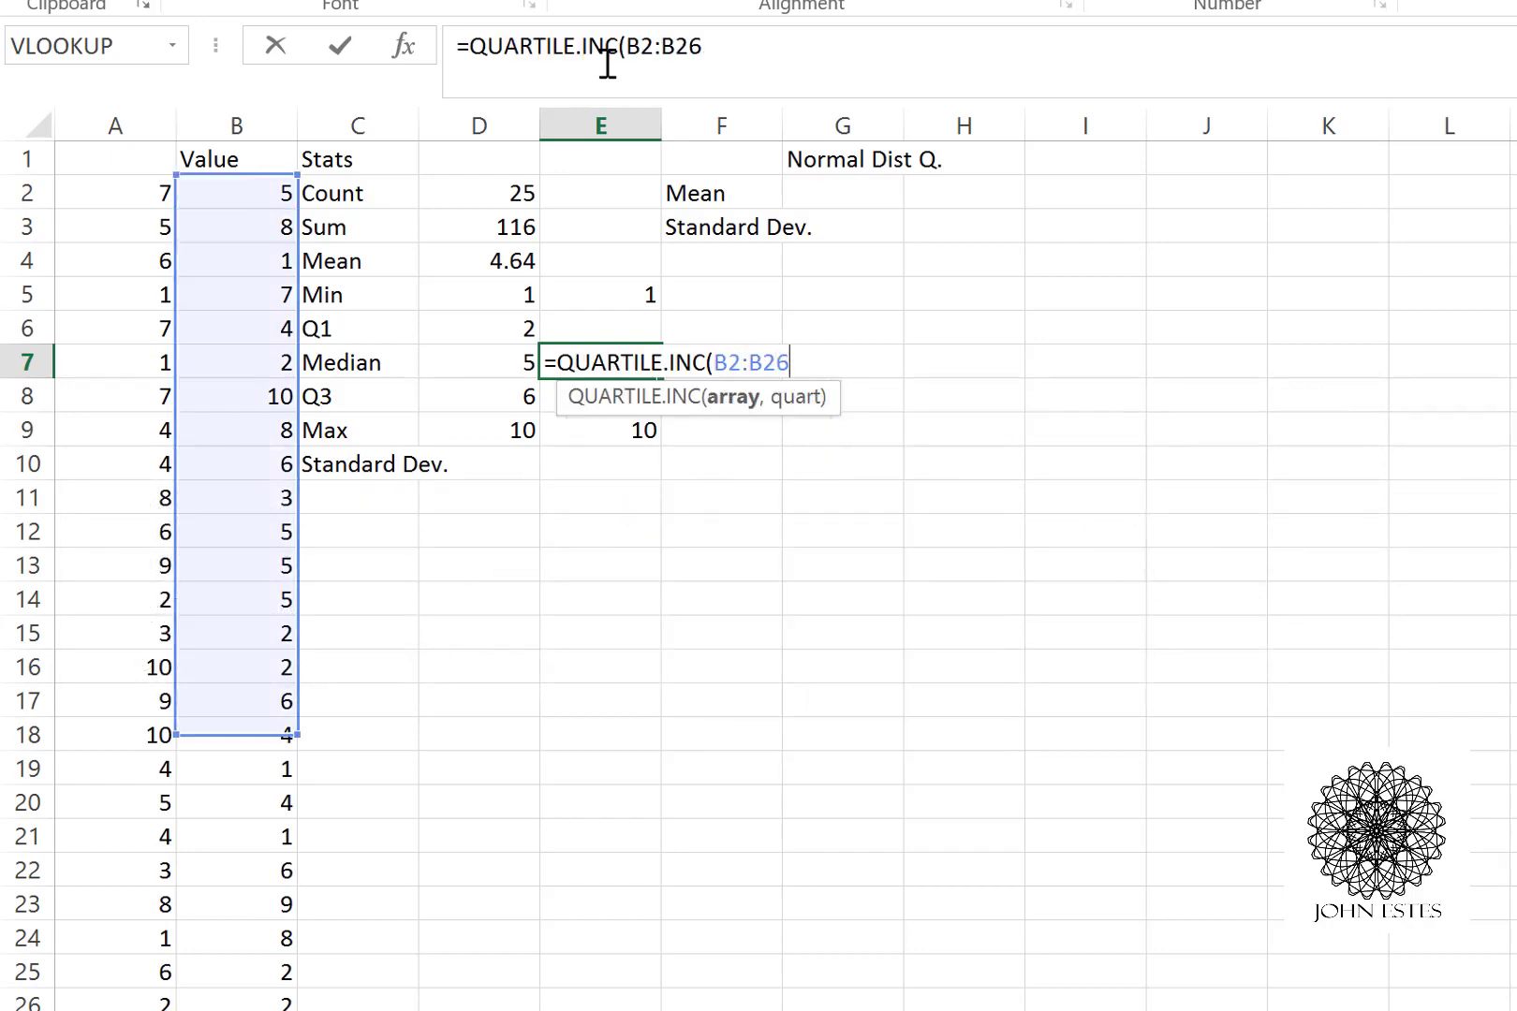
{"action": "type", "text": ",2)"}
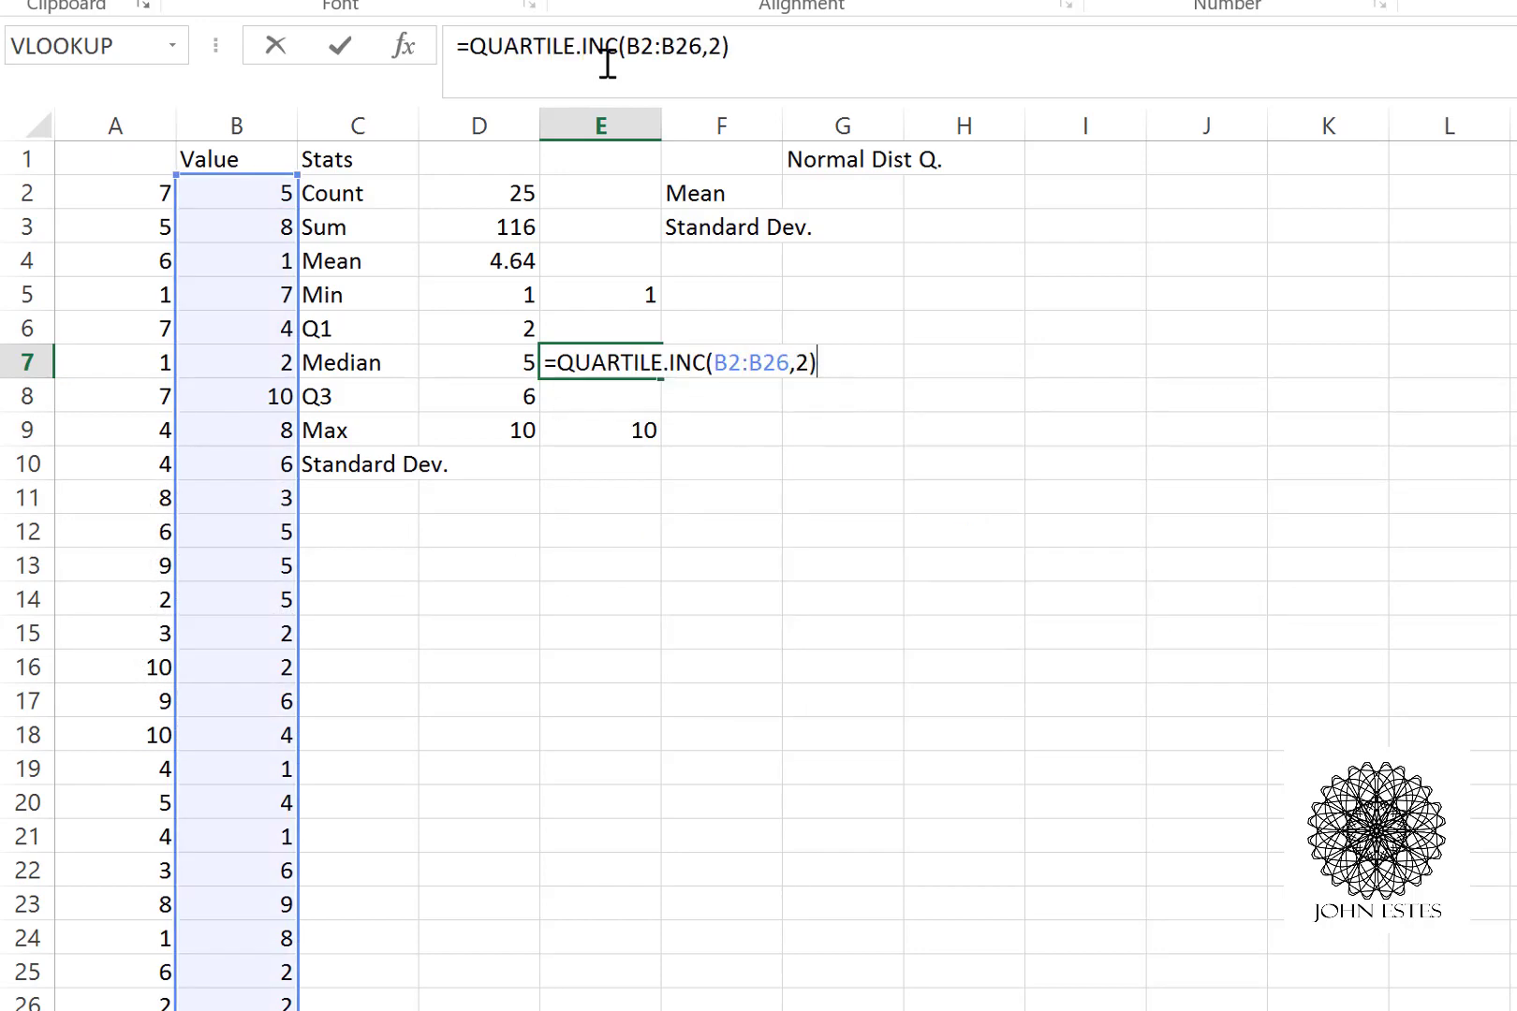
{"action": "key", "text": "Return"}
Clear the comparison quartile formulas from cells E5 through E9
{"action": "key", "text": "Up"}
{"action": "key", "text": "Left"}
{"action": "key", "text": "Down"}
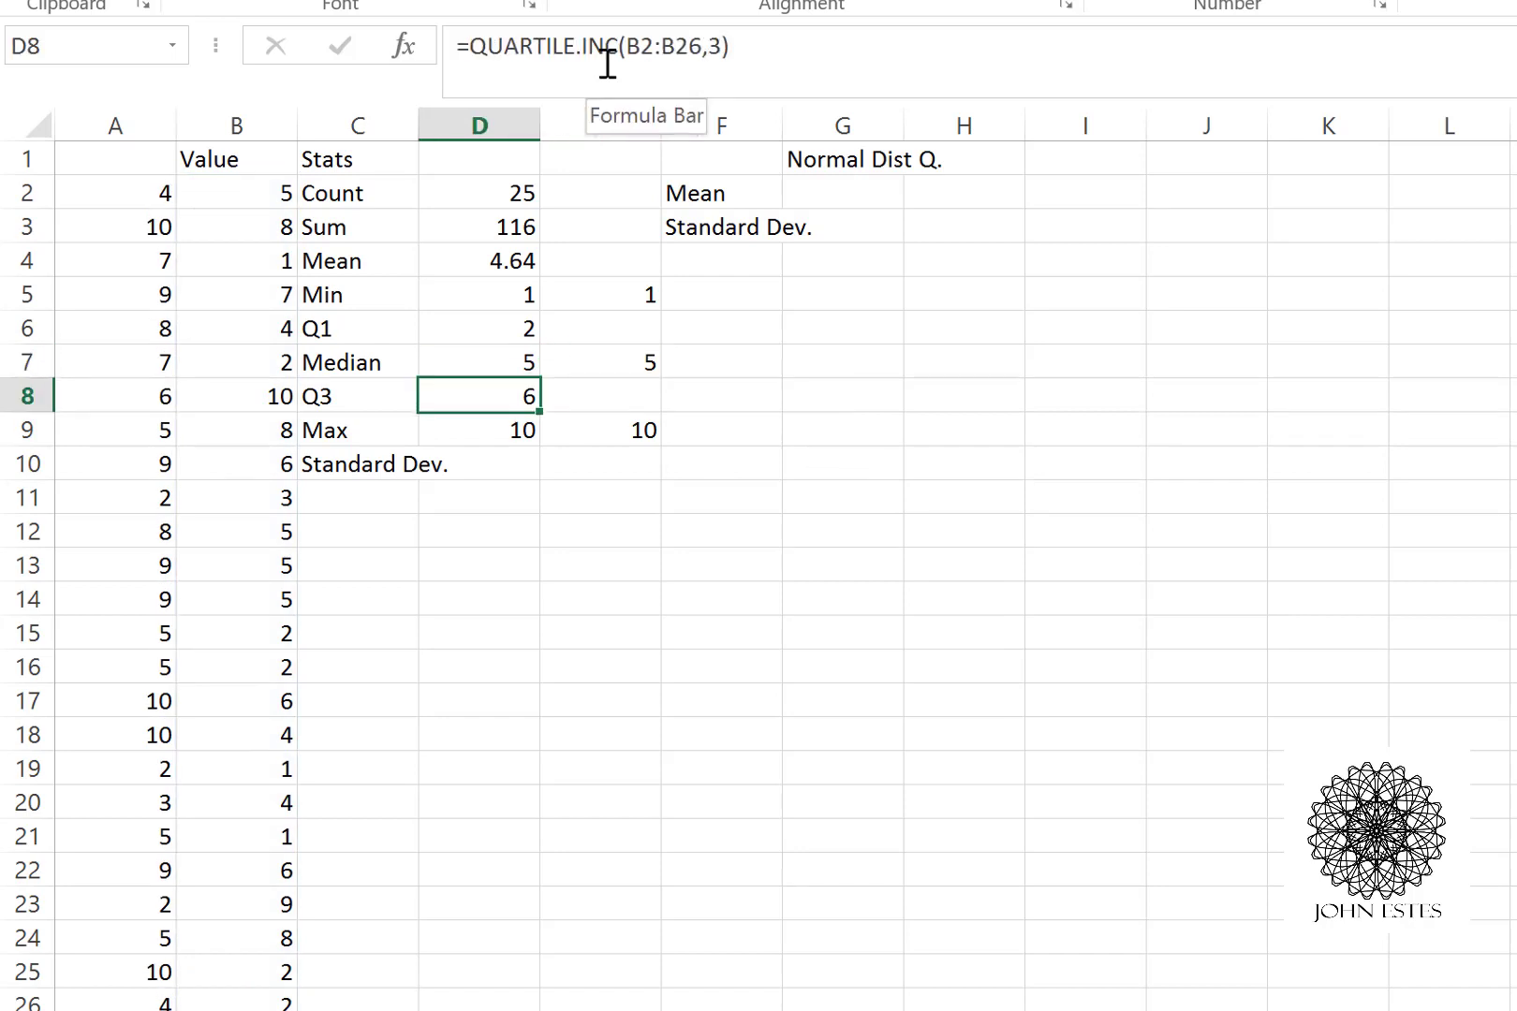
{"action": "key", "text": "Up"}
{"action": "key", "text": "Up"}
{"action": "key", "text": "Up"}
{"action": "key", "text": "Right"}
{"action": "key", "text": "Right"}
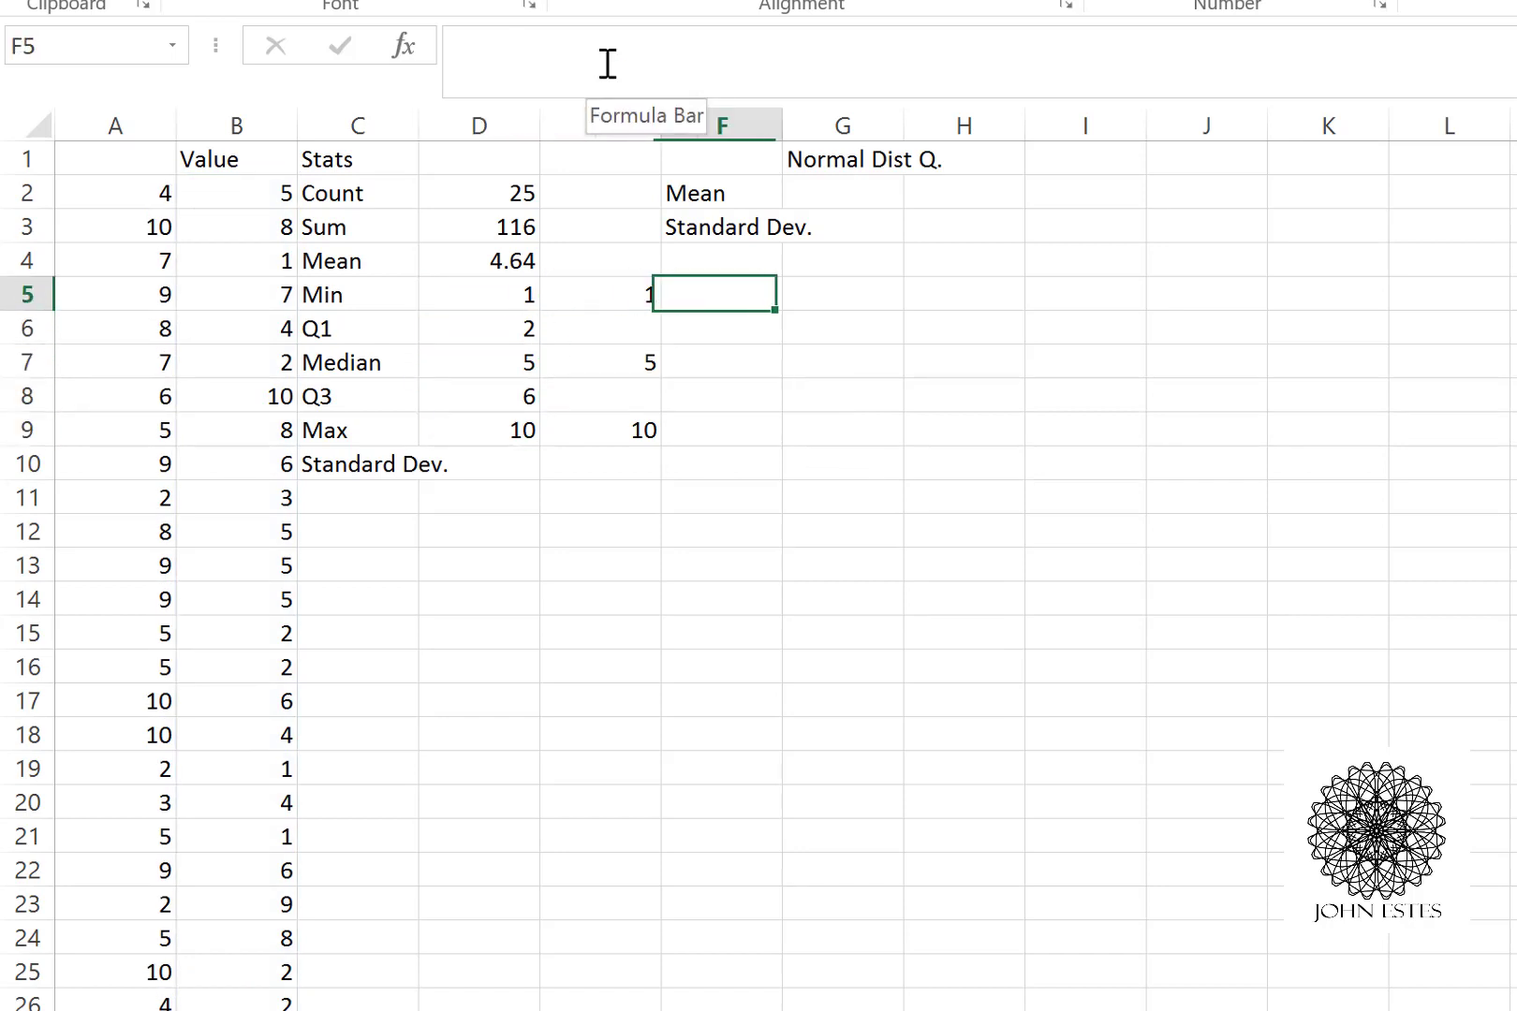
{"action": "key", "text": "Left"}
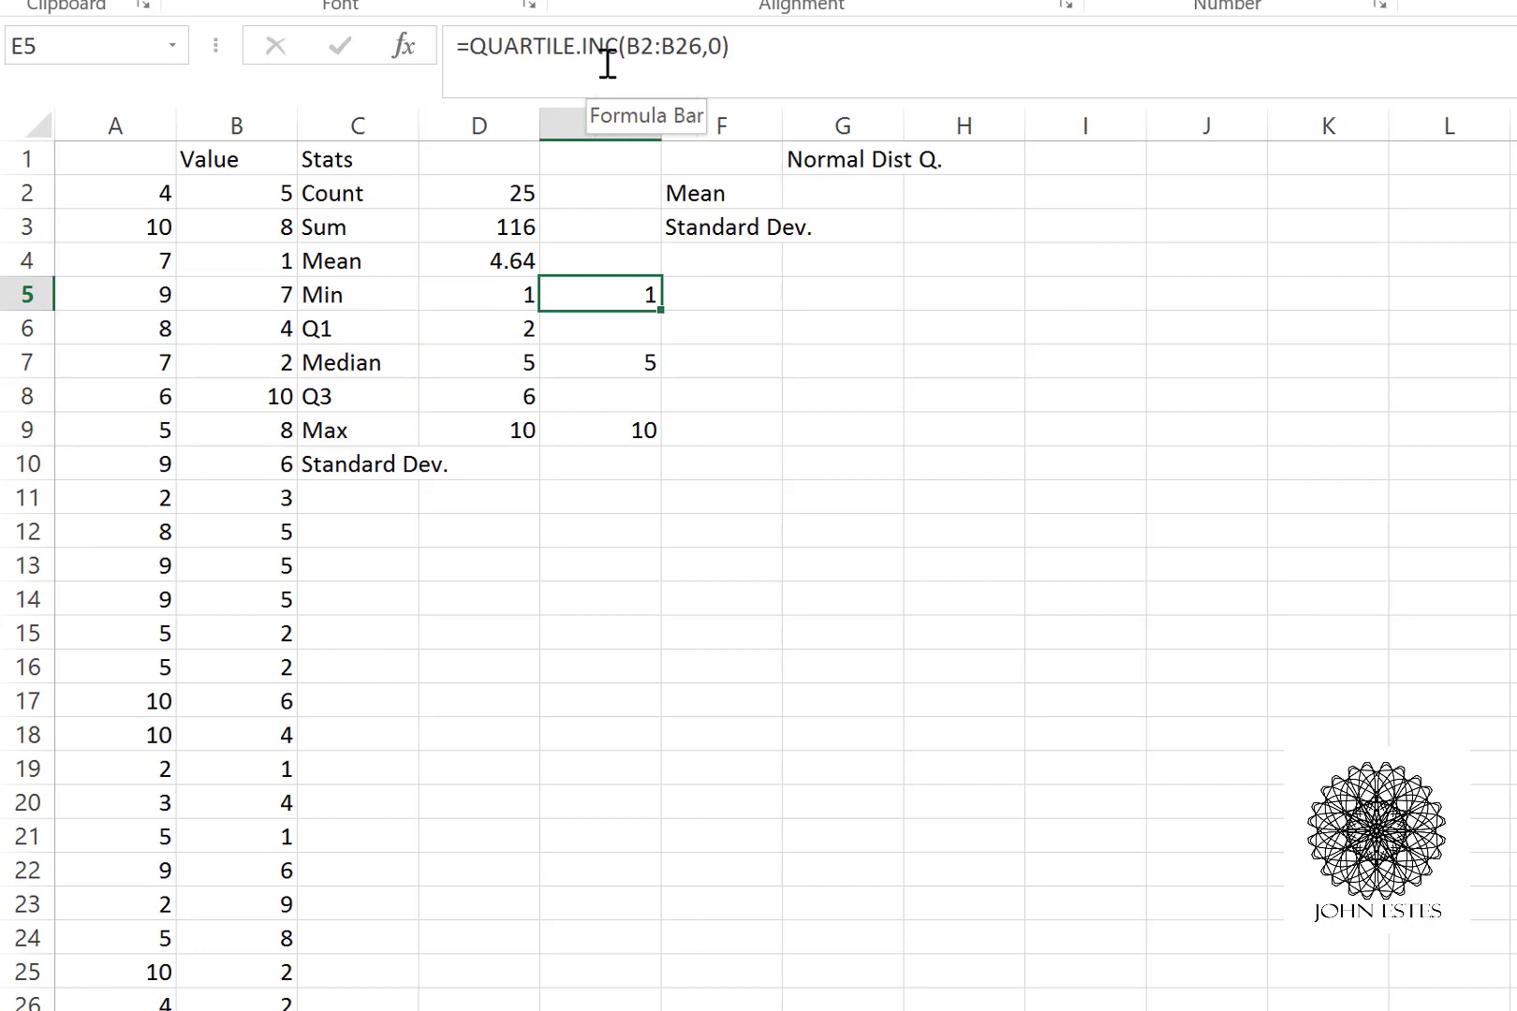
{"action": "key", "text": "shift+Down"}
{"action": "key", "text": "shift+Down"}
{"action": "key", "text": "shift+Down"}
{"action": "key", "text": "shift+Down"}
{"action": "key", "text": "Delete"}
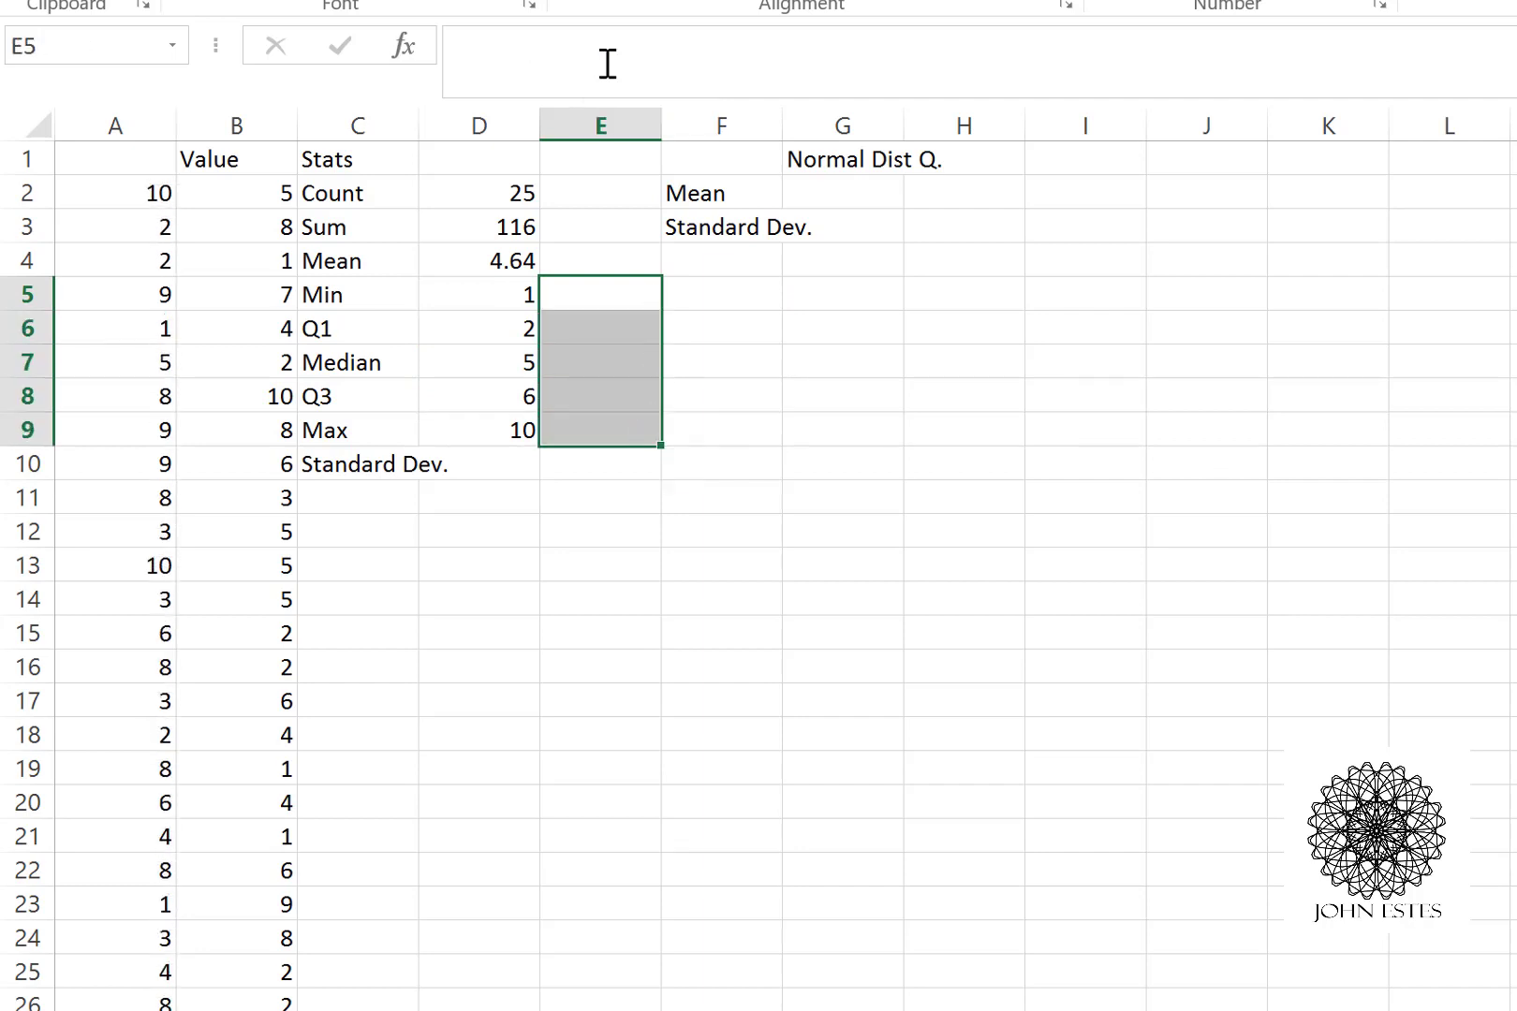
Calculate the sample standard deviation of the data set in cell D10 with =STDEV.S(B2:B26)
{"action": "key", "text": "Down"}
{"action": "key", "text": "Down"}
{"action": "key", "text": "Down"}
{"action": "key", "text": "Down"}
{"action": "key", "text": "Down"}
{"action": "key", "text": "Left"}
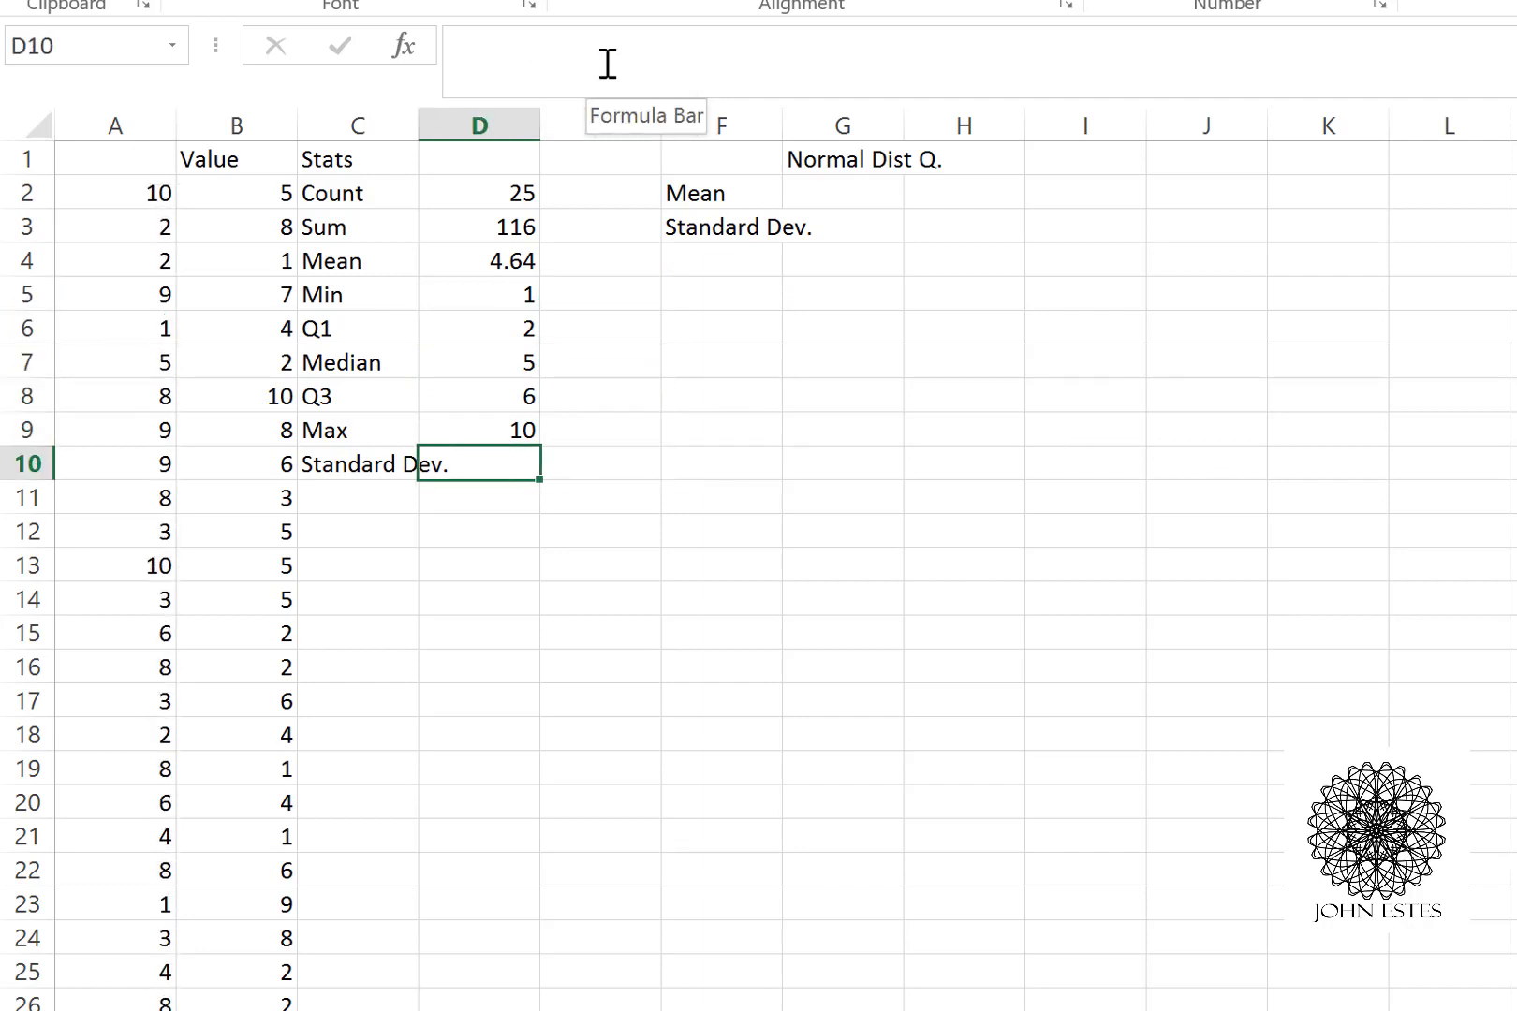
{"action": "left_click", "coordinate": [590, 62]}
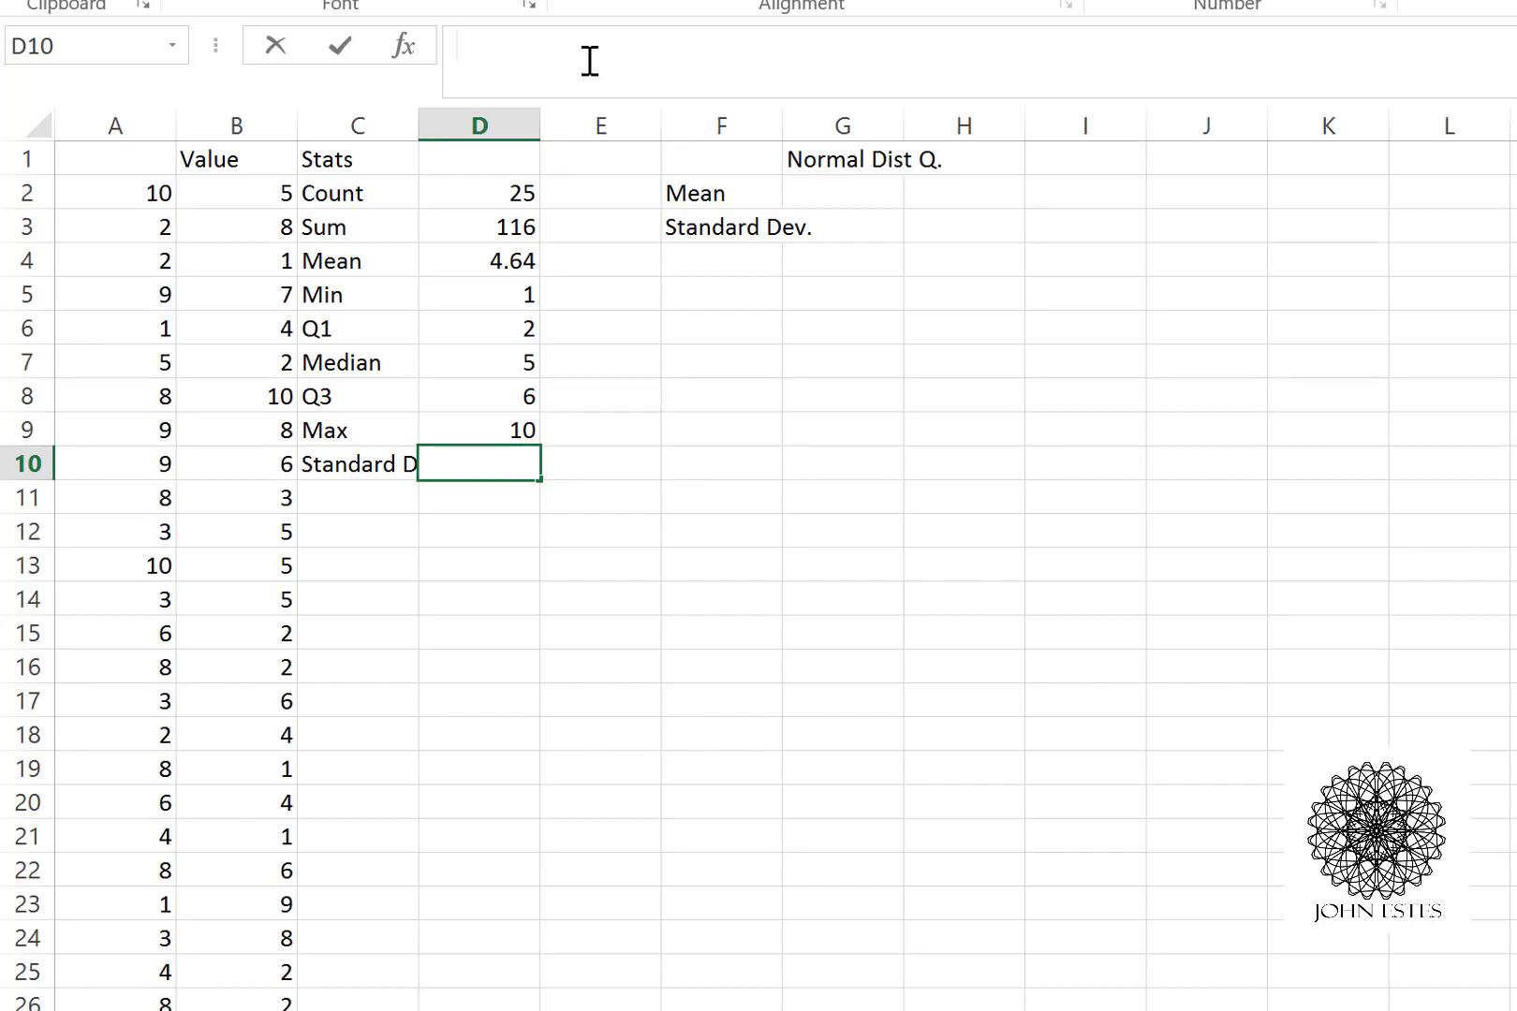
{"action": "type", "text": "=St"}
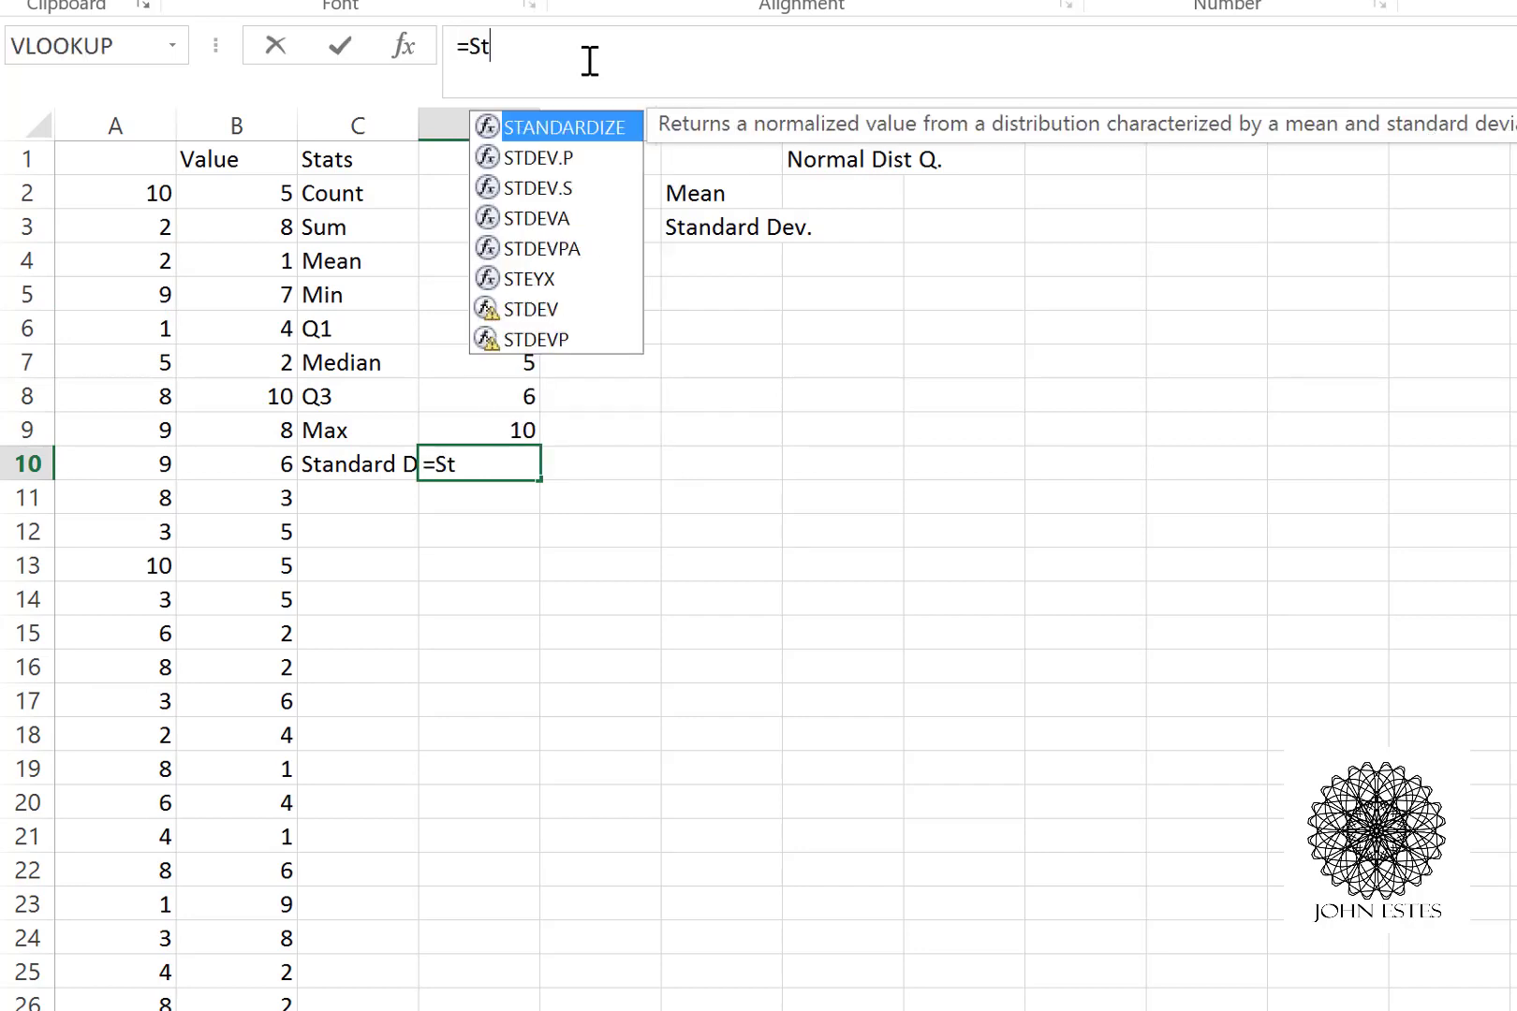
{"action": "type", "text": "dev."}
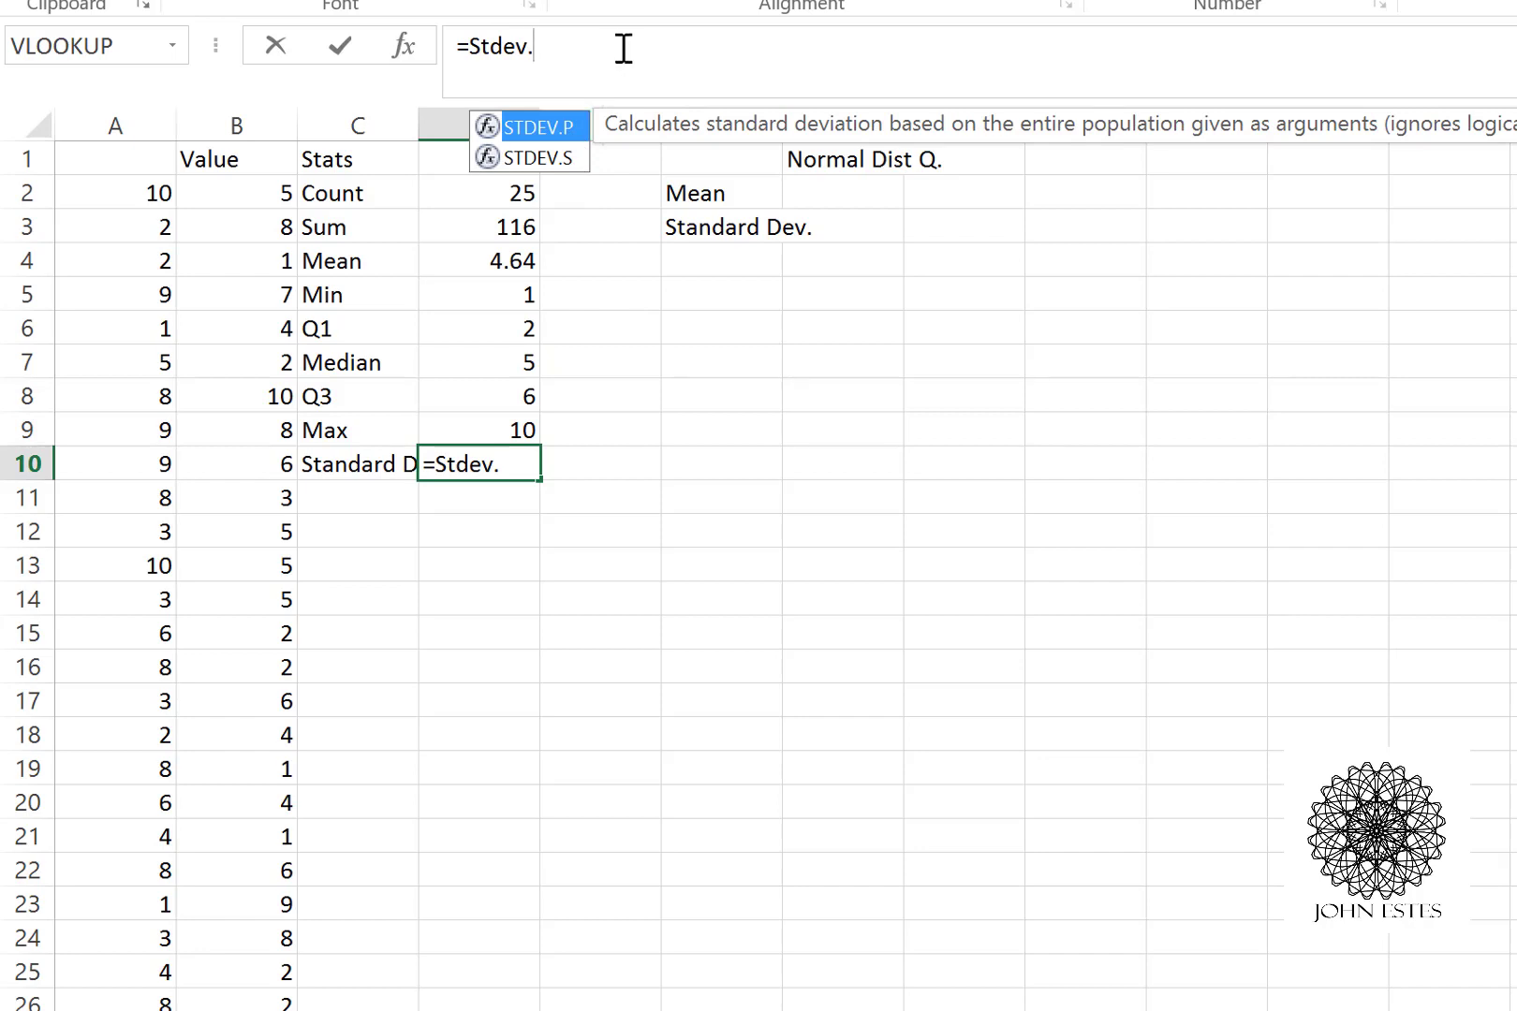
{"action": "type", "text": "s"}
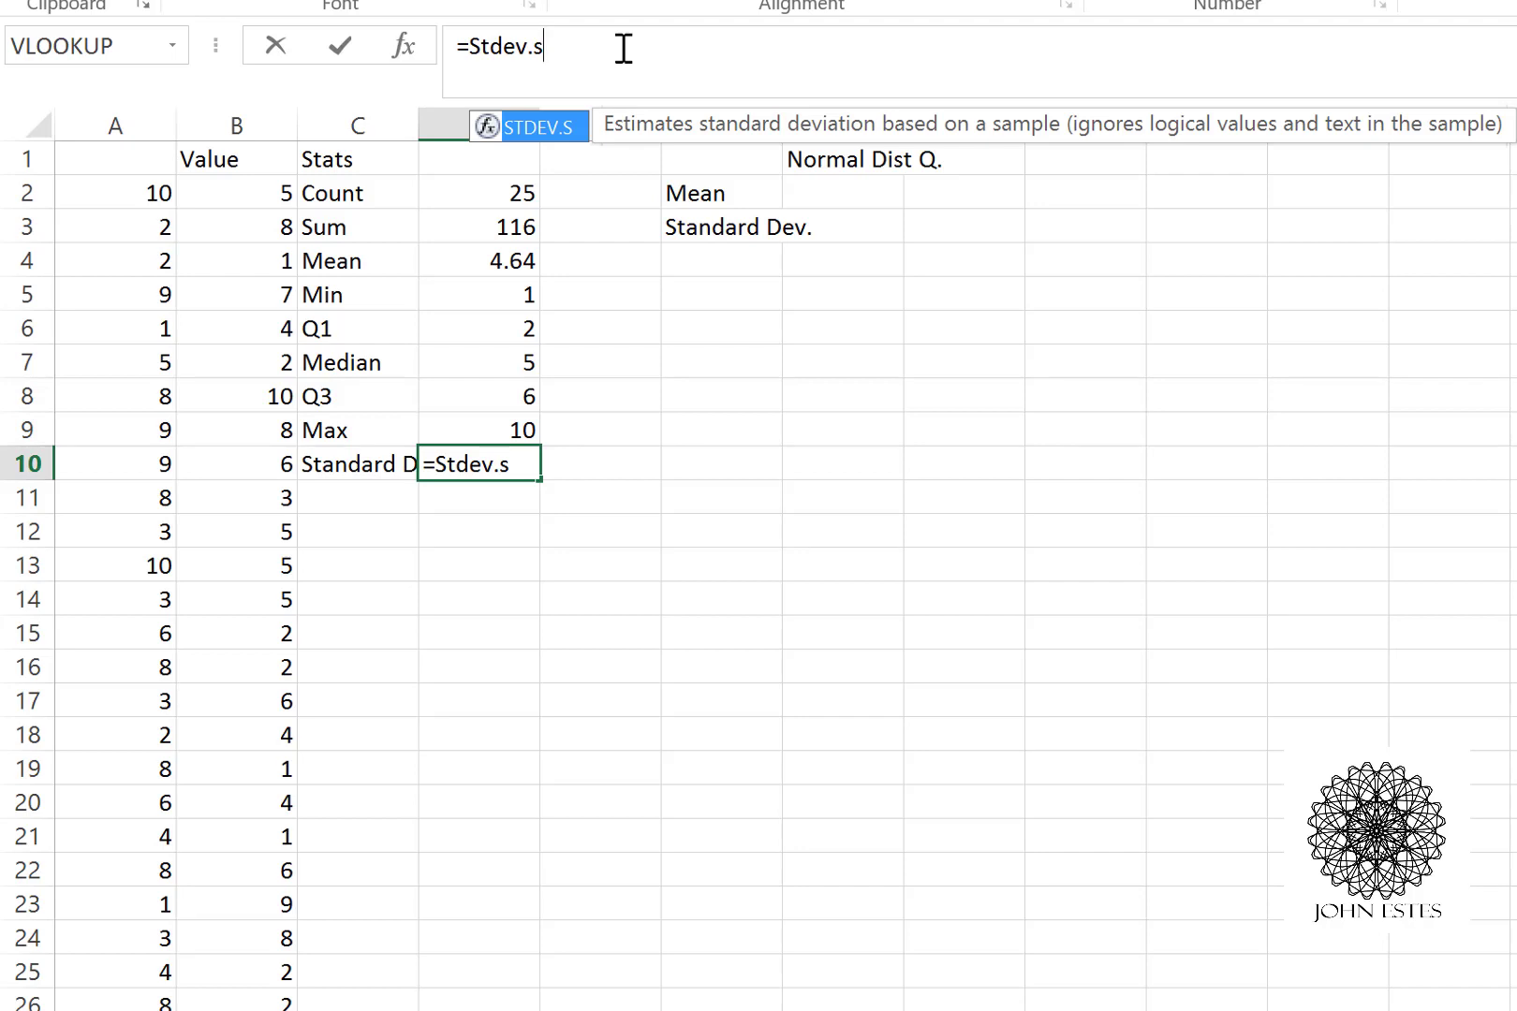
{"action": "type", "text": "(B2:B"}
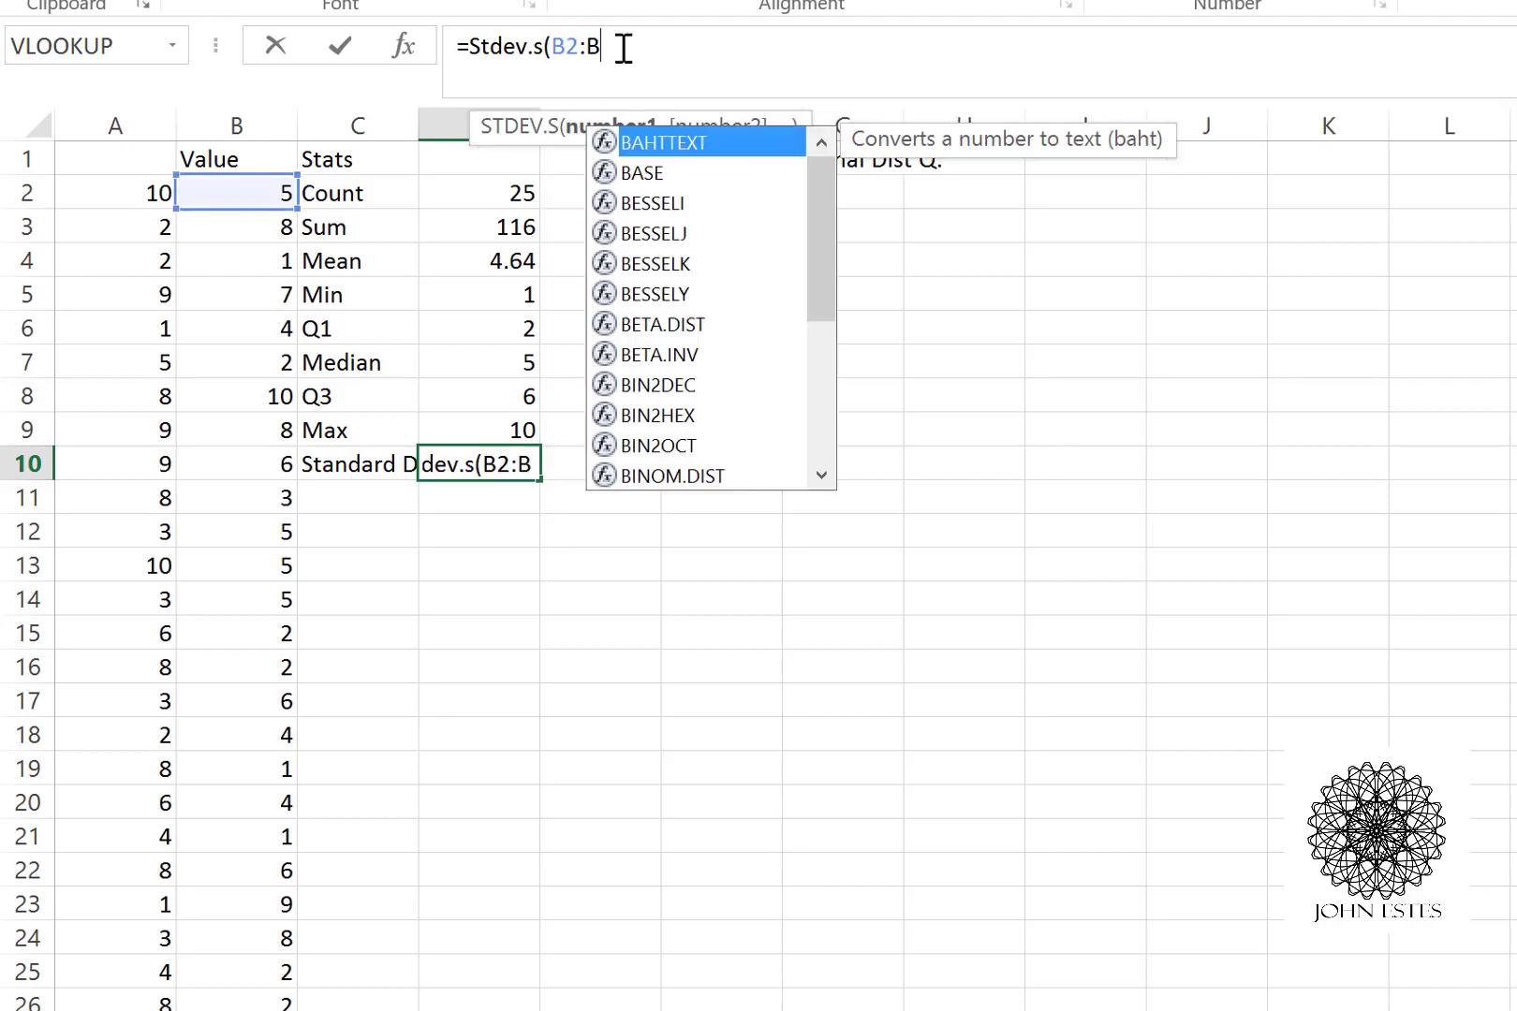
{"action": "type", "text": "26)"}
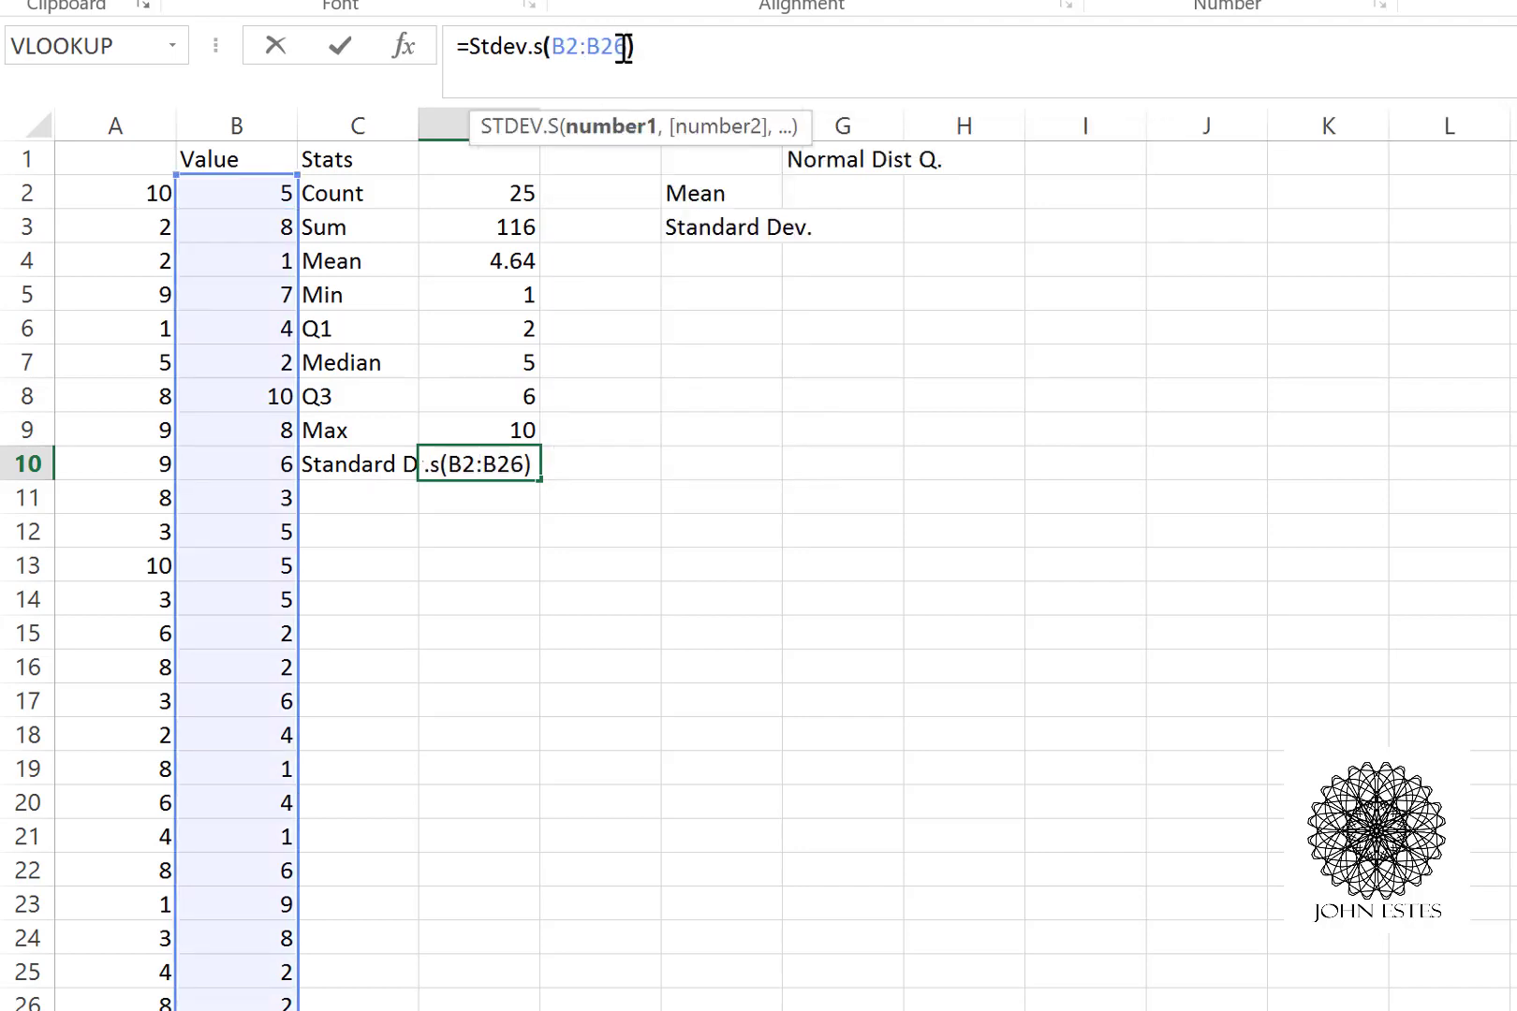
{"action": "key", "text": "Return"}
{"action": "key", "text": "Up"}
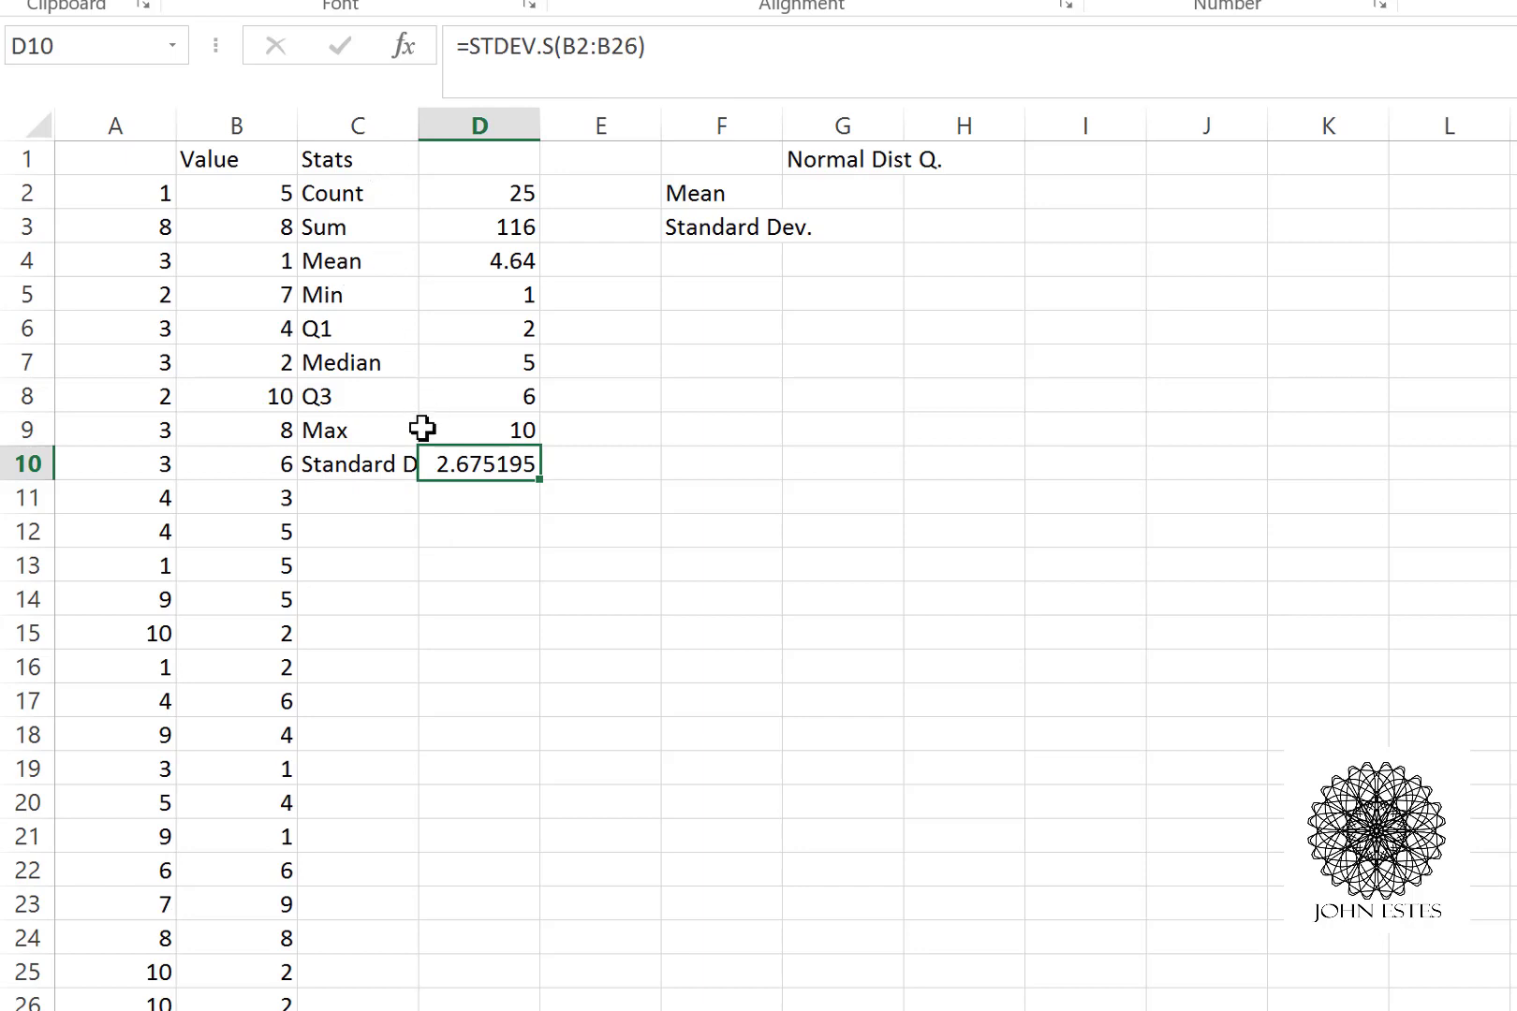
Autofit the widths of columns C and F to their Standard Dev. labels
{"action": "left_click", "coordinate": [382, 469]}
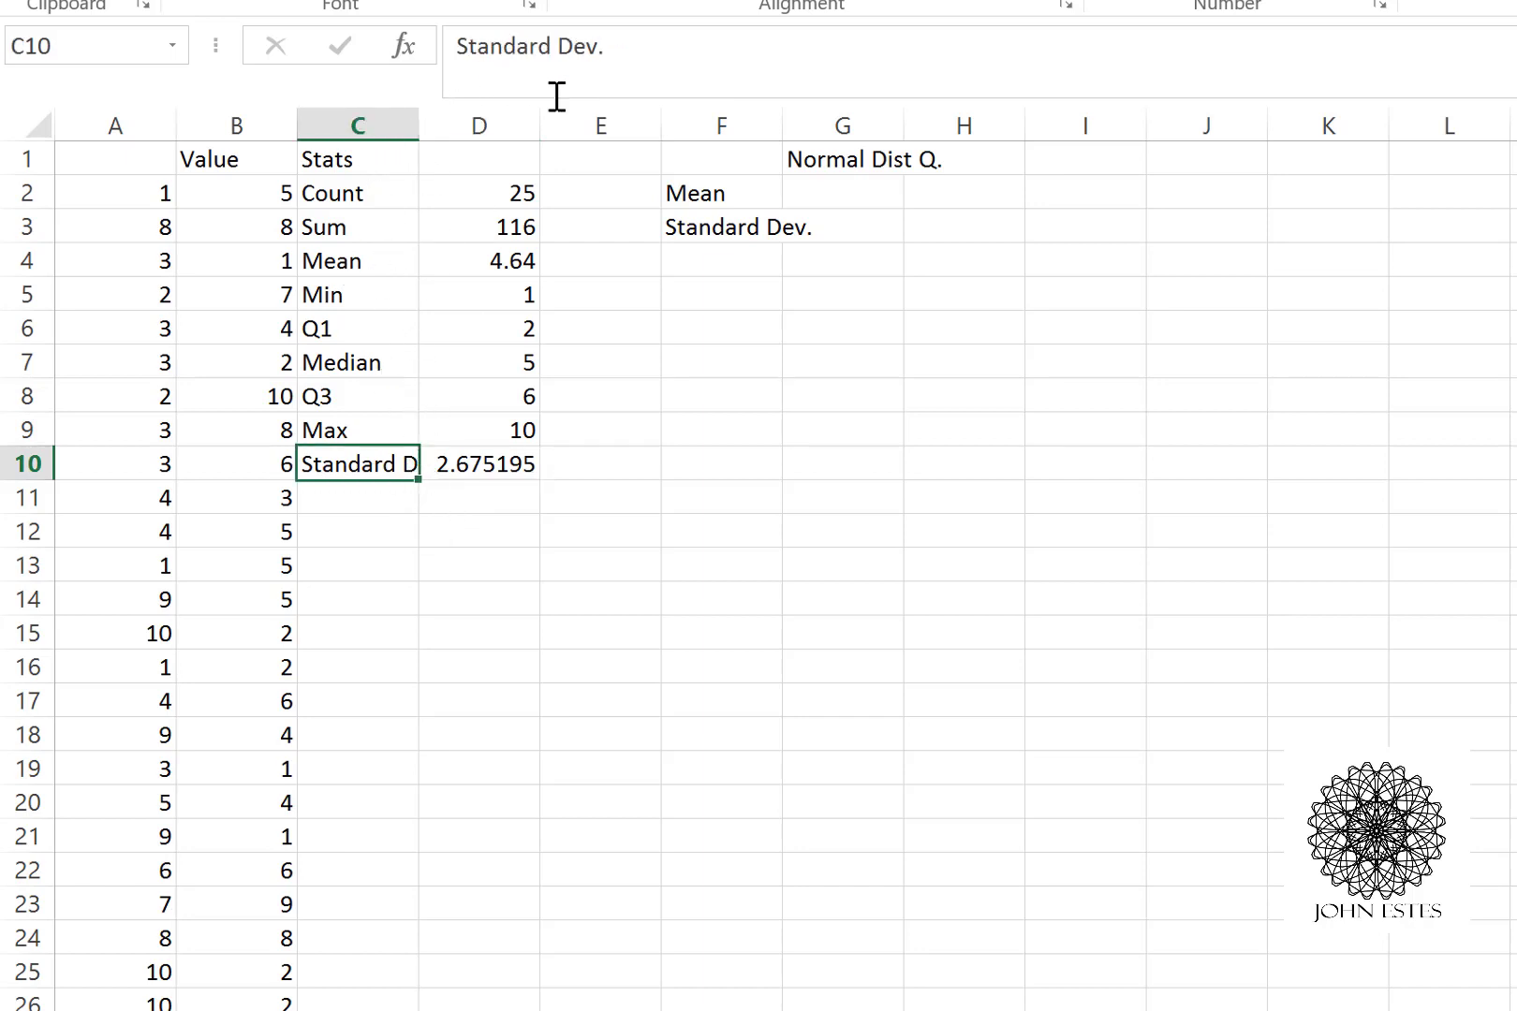
{"action": "double_click", "coordinate": [413, 127]}
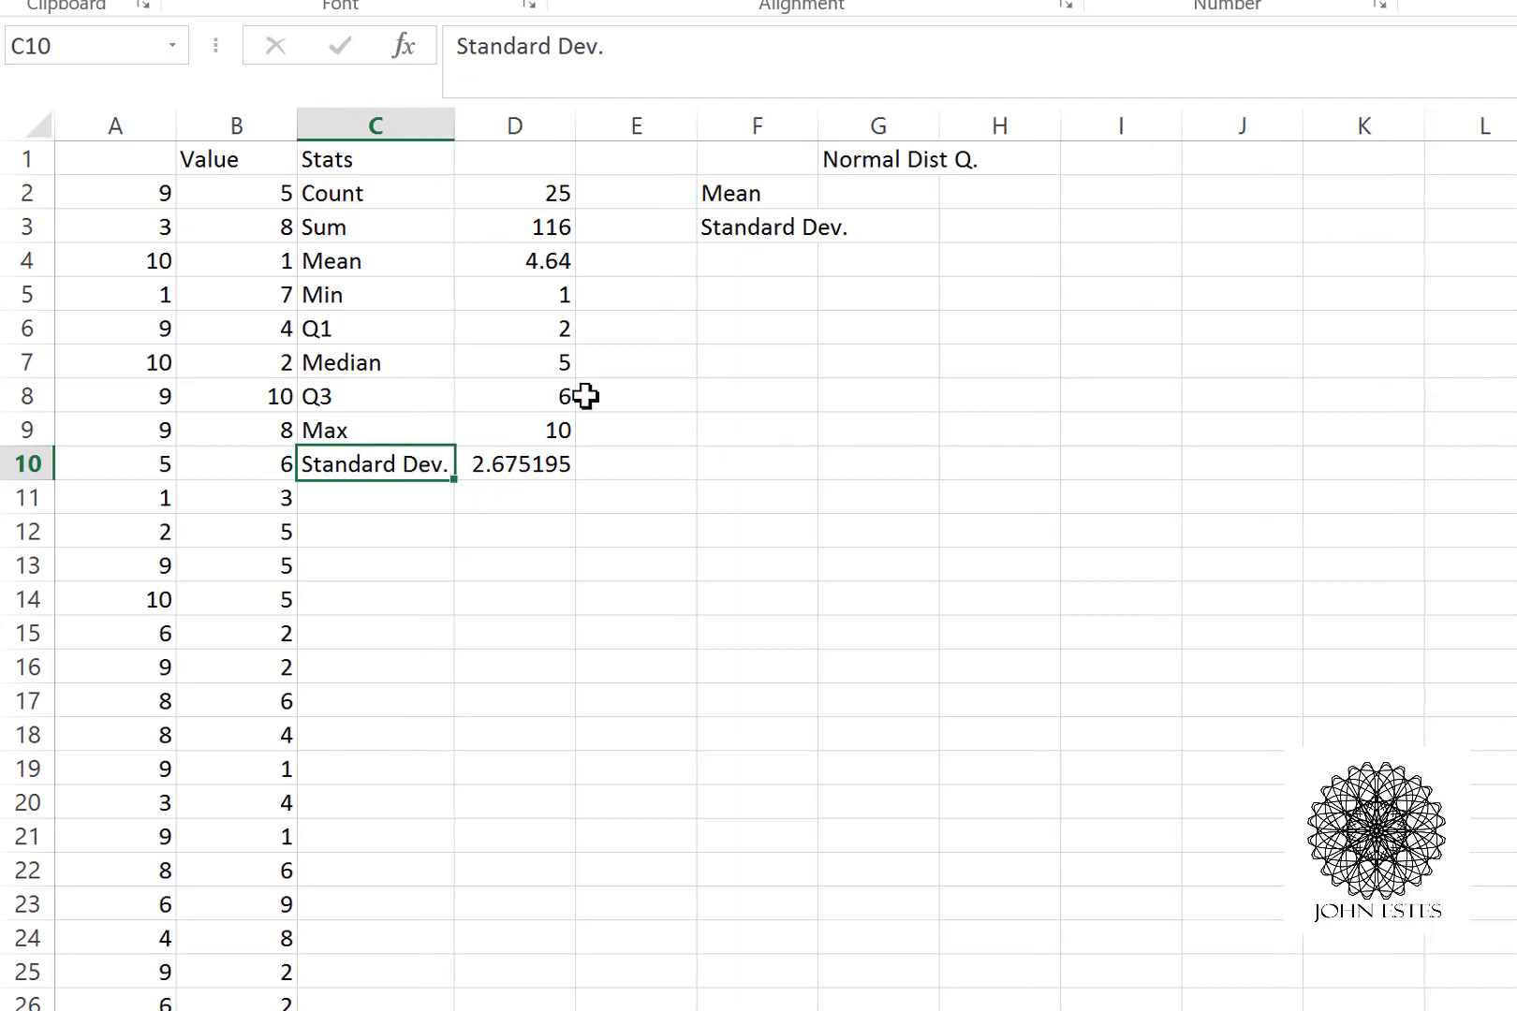
{"action": "double_click", "coordinate": [813, 127]}
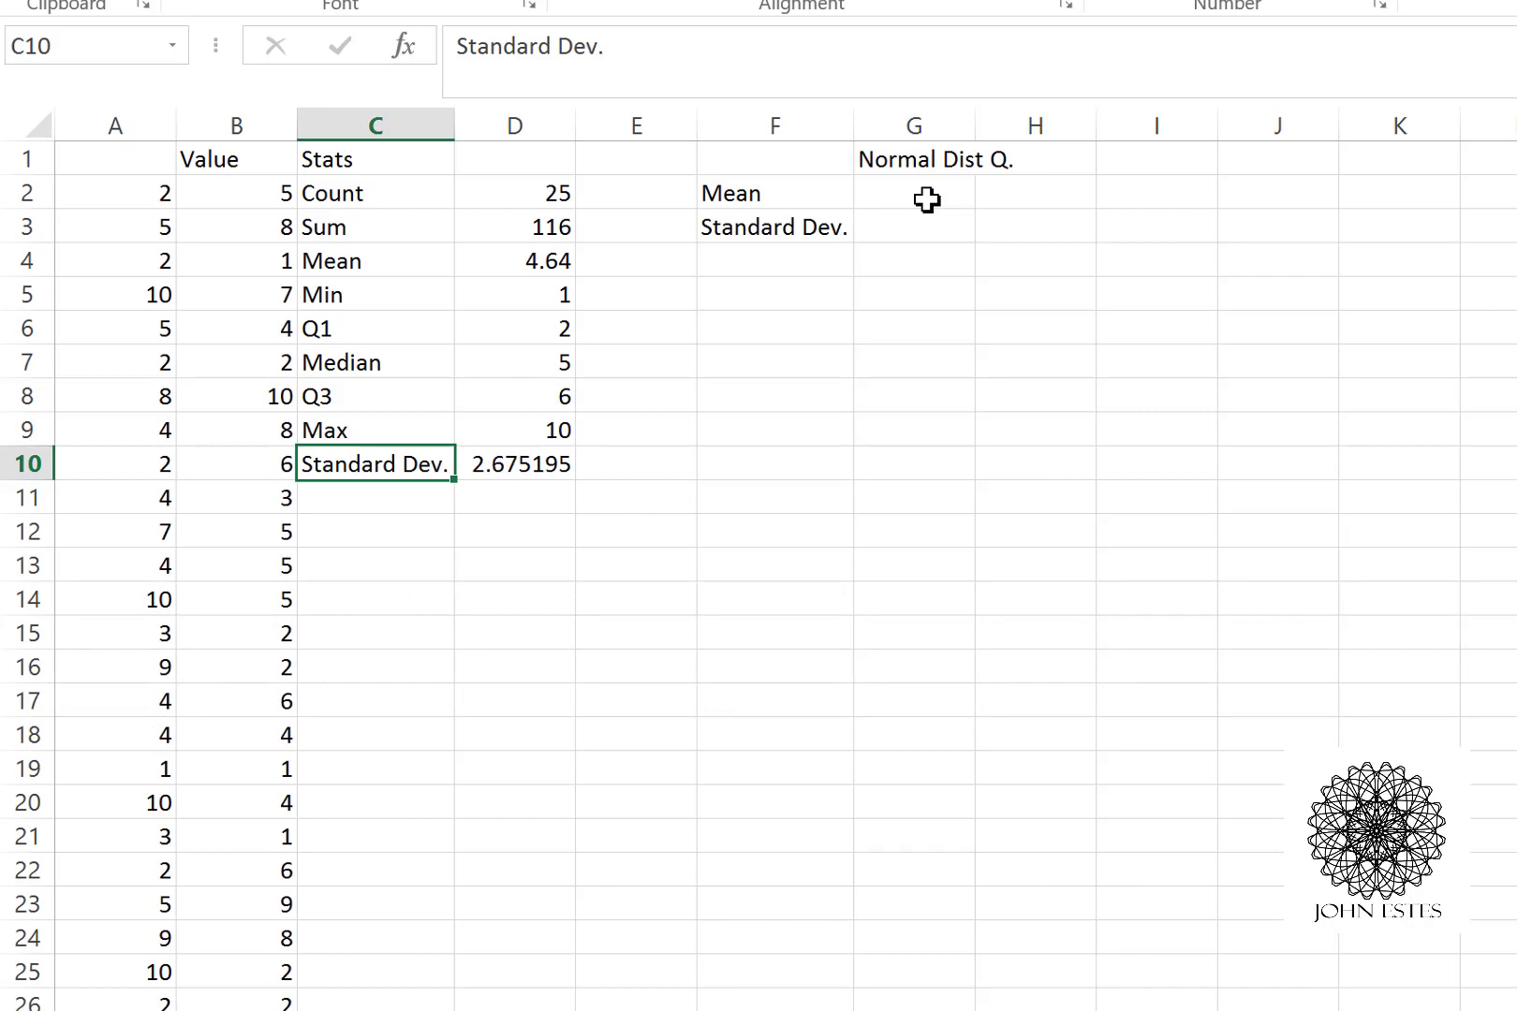
Enter a mean of 21 in cell G2 and a standard deviation of 4 in cell G3 for the normal distribution question
{"action": "left_click", "coordinate": [926, 199]}
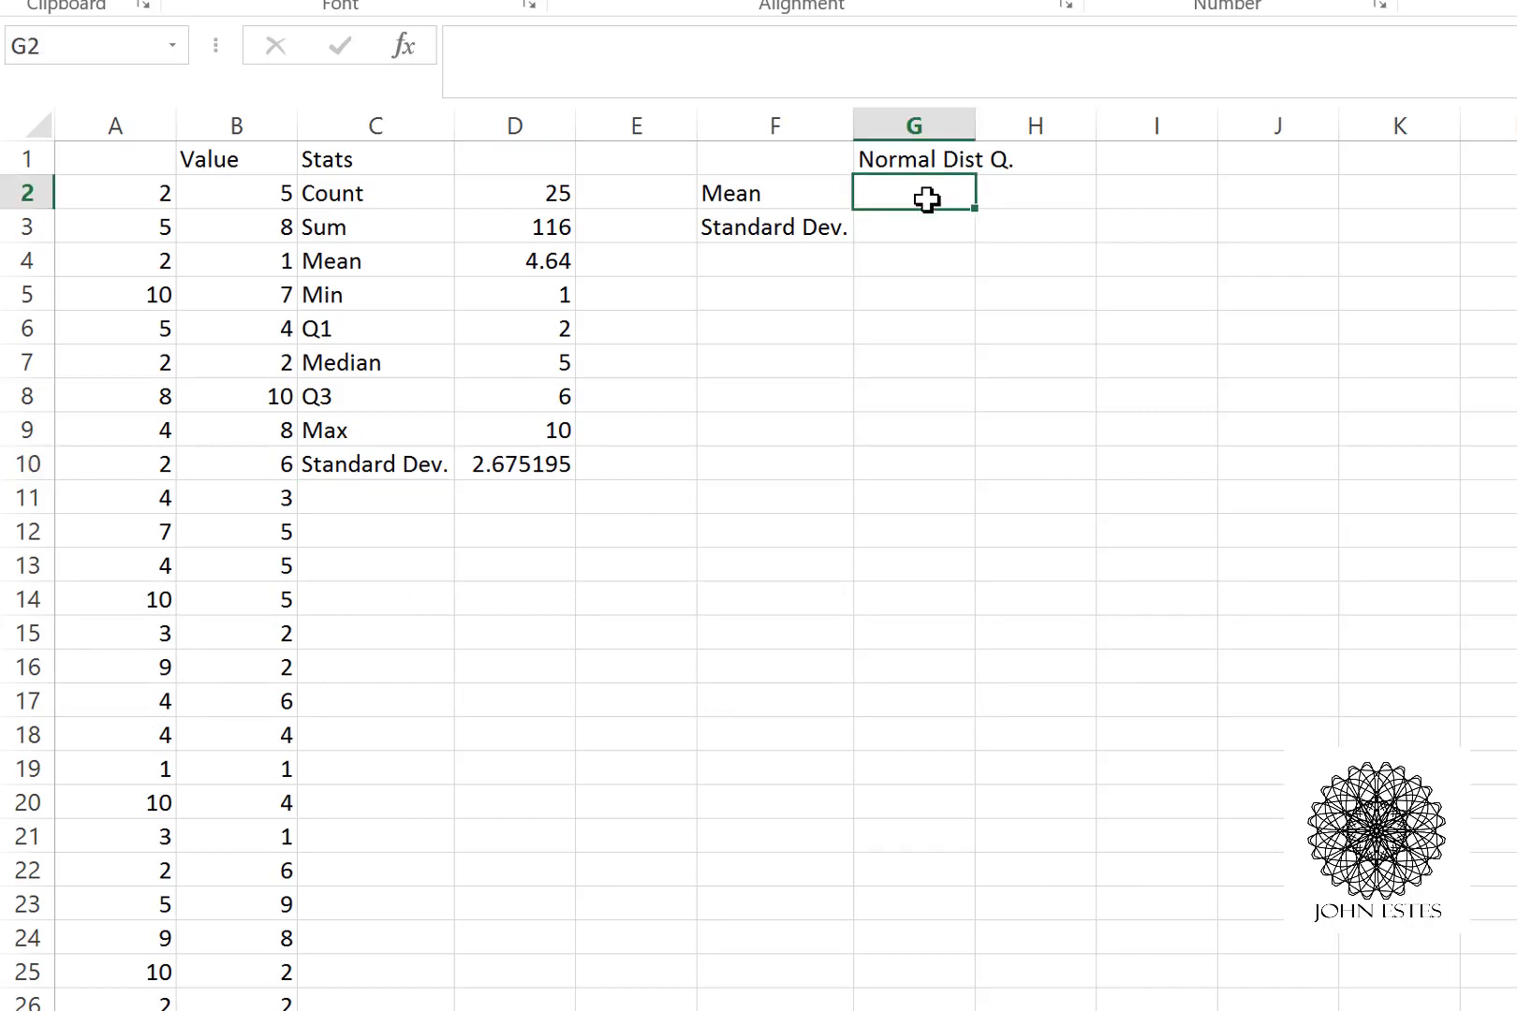
{"action": "type", "text": "21"}
{"action": "key", "text": "Return"}
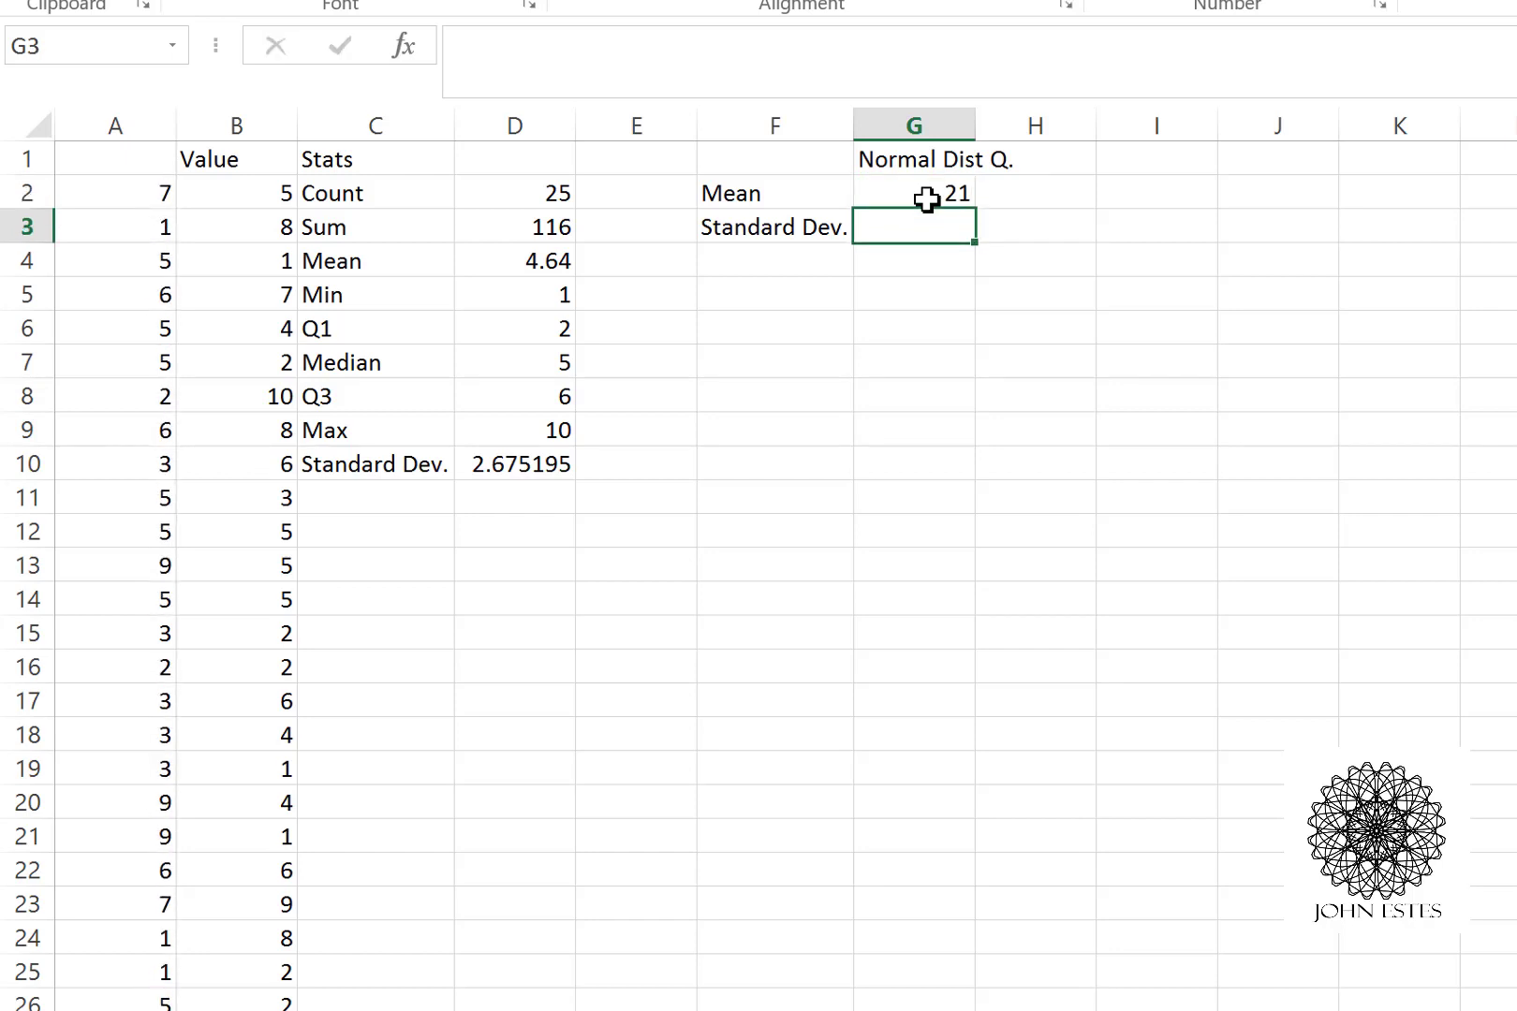
{"action": "type", "text": "4"}
{"action": "key", "text": "Return"}
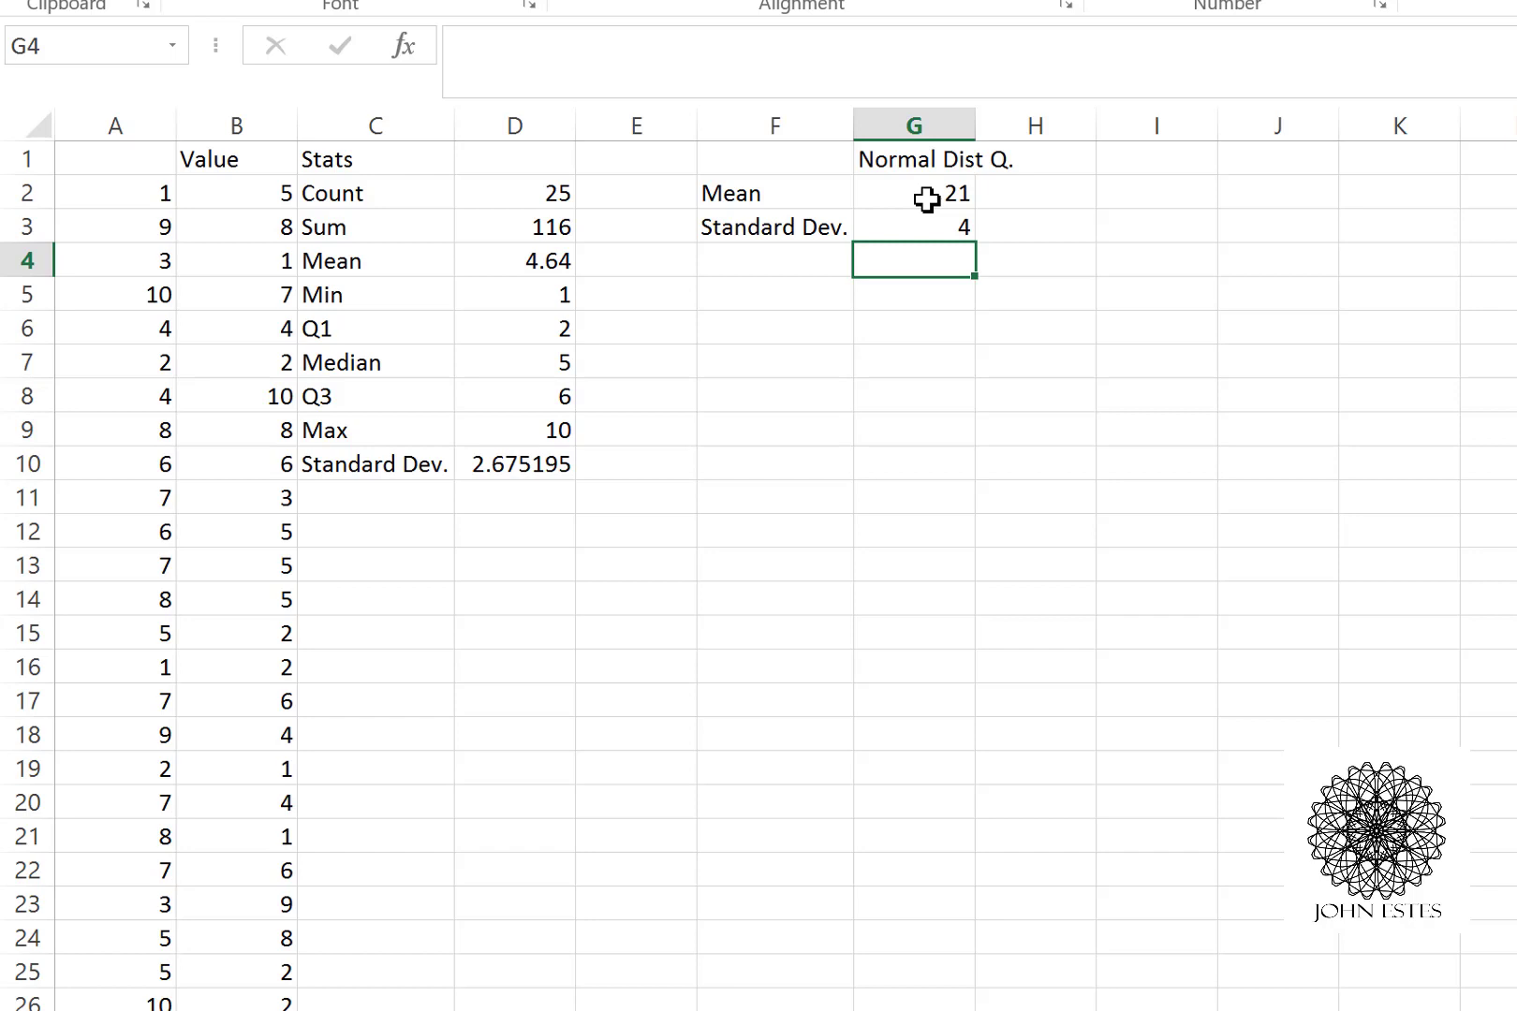
Label cell F5 as P(x leq 22)
{"action": "key", "text": "Down"}
{"action": "key", "text": "Left"}
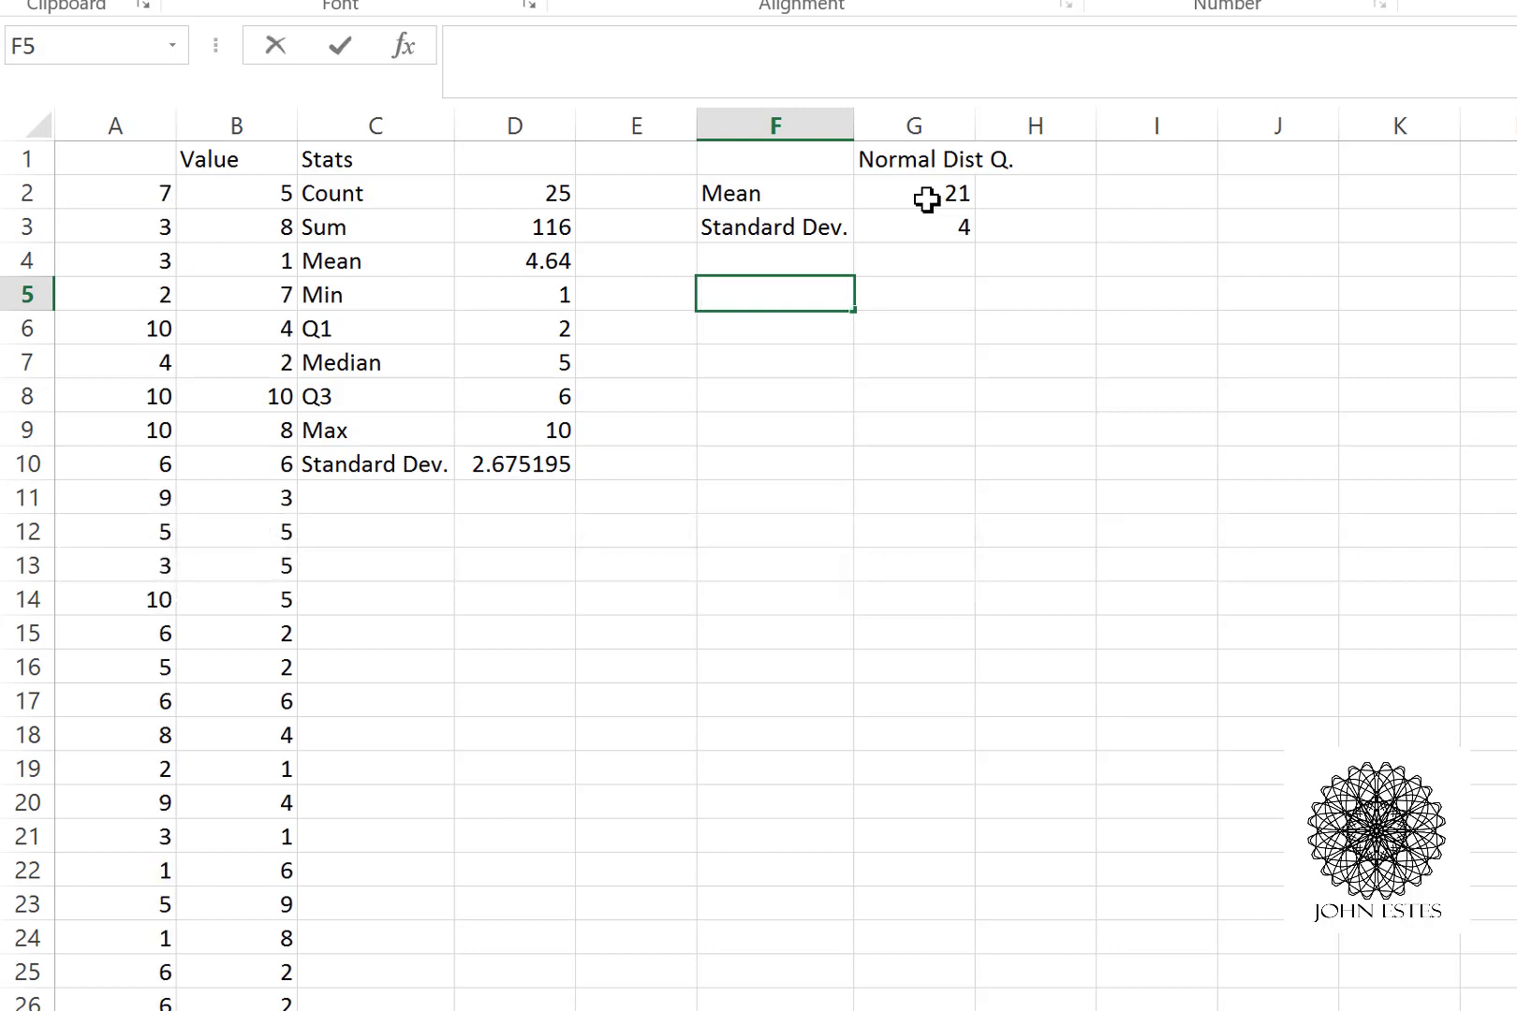
{"action": "key", "text": "F2"}
{"action": "type", "text": "P(x leq"}
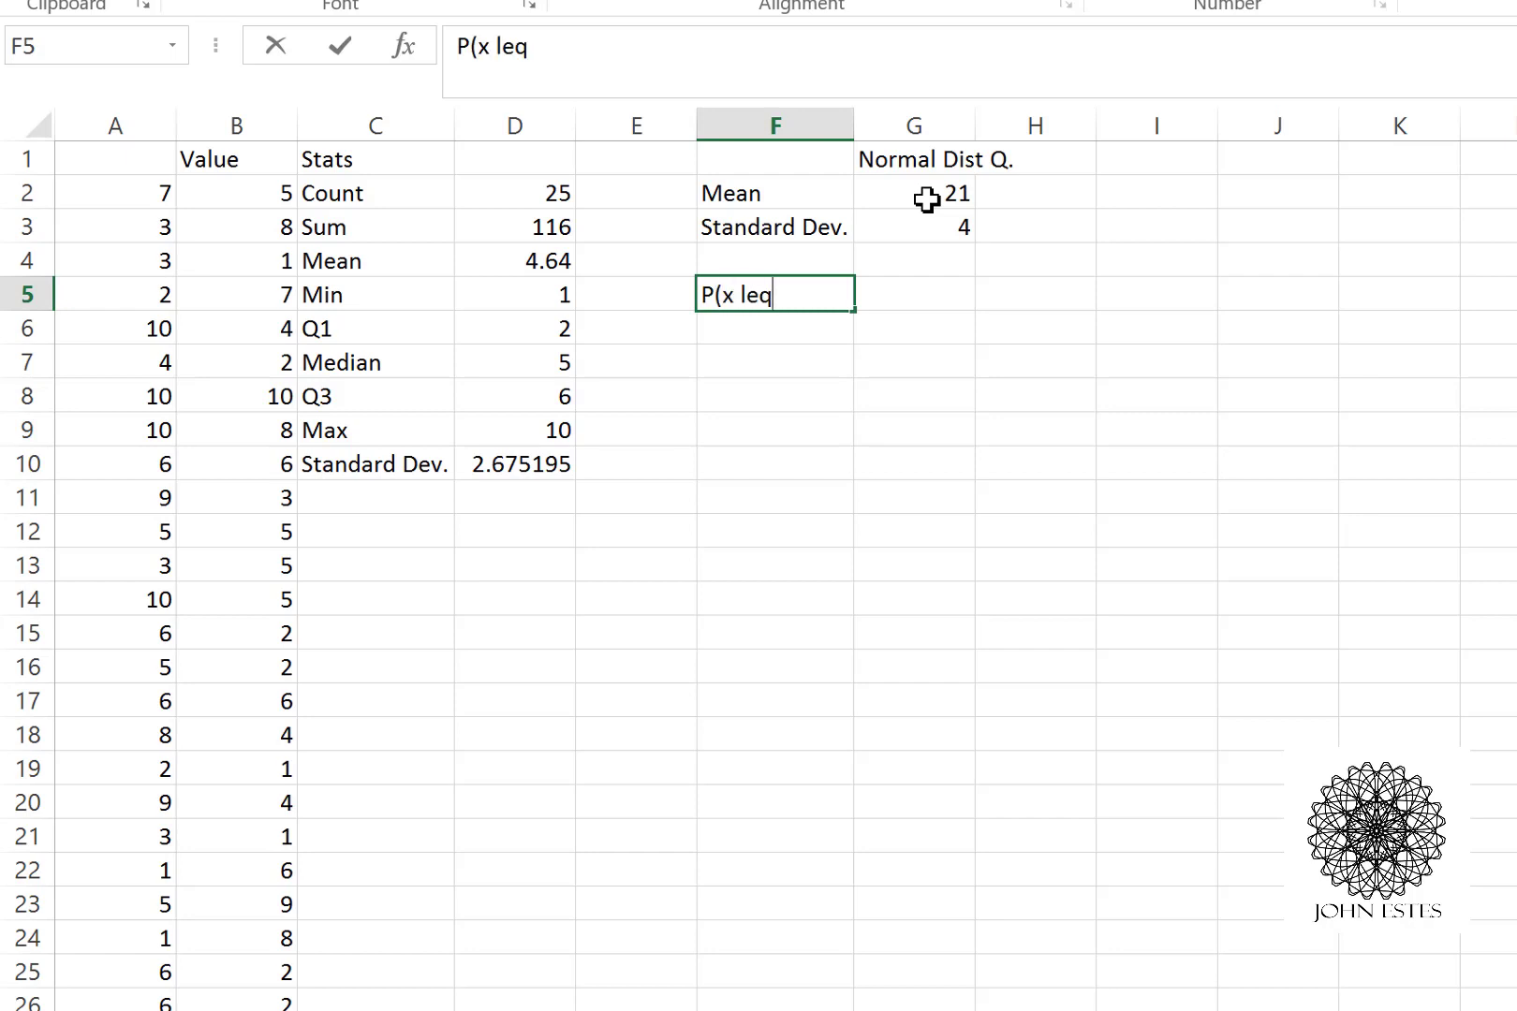
{"action": "type", "text": " 22)"}
{"action": "key", "text": "Tab"}
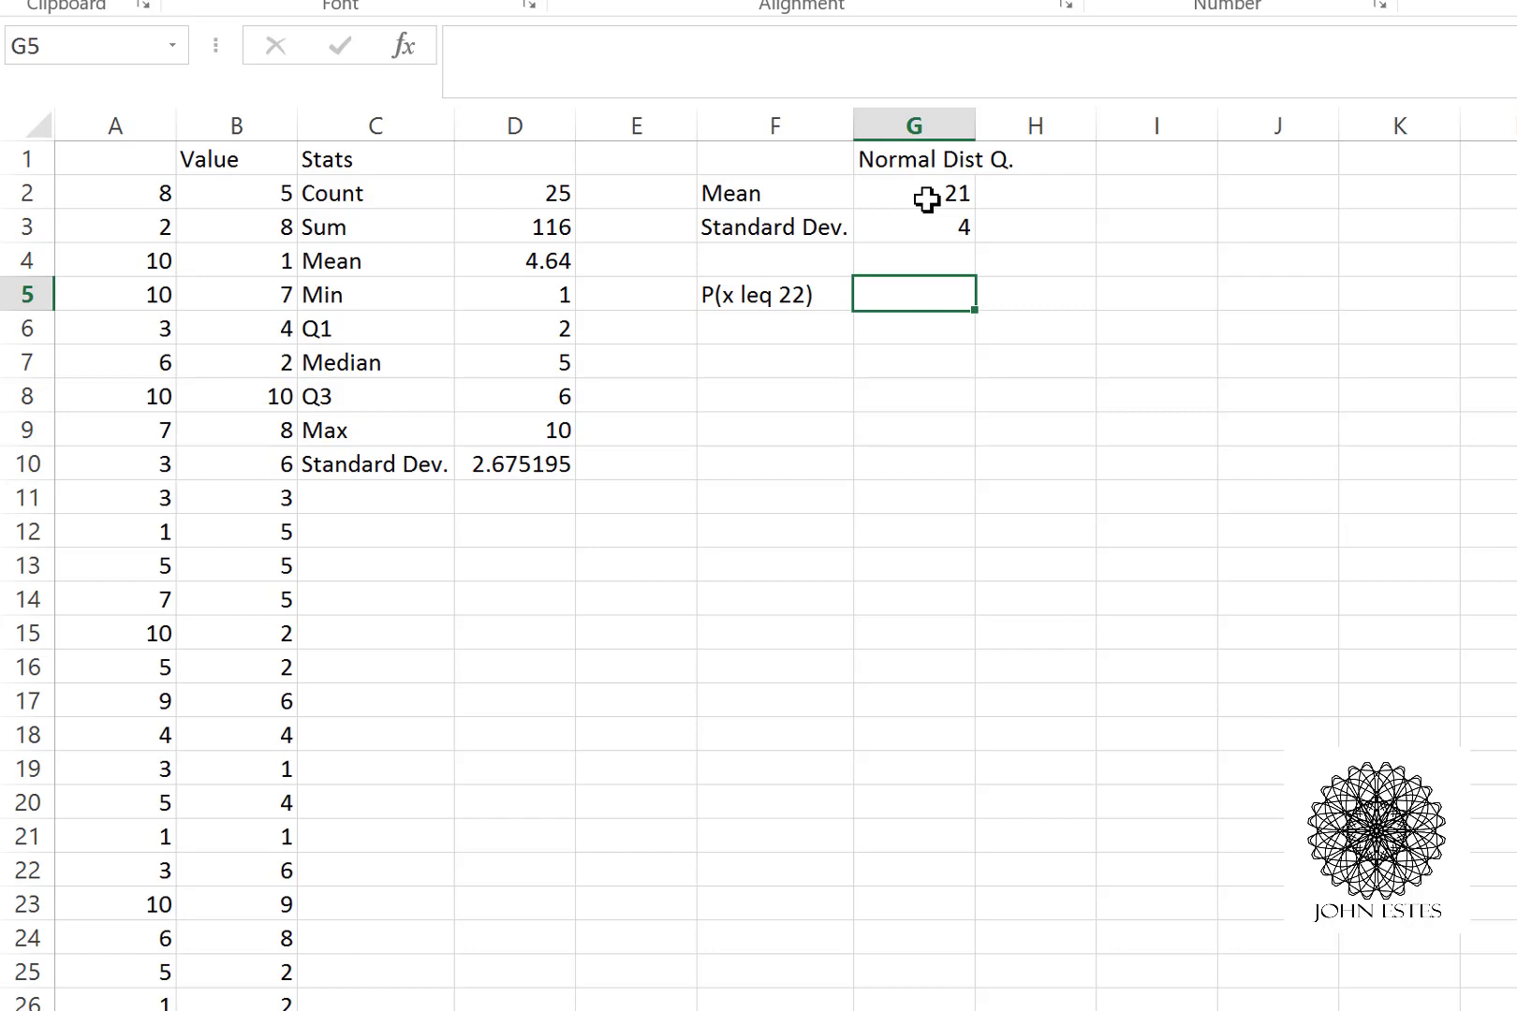
Calculate the cumulative probability P(x leq 22) in cell G5 with =NORM.DIST(22, G2,G3,TRUE)
{"action": "left_click", "coordinate": [718, 69]}
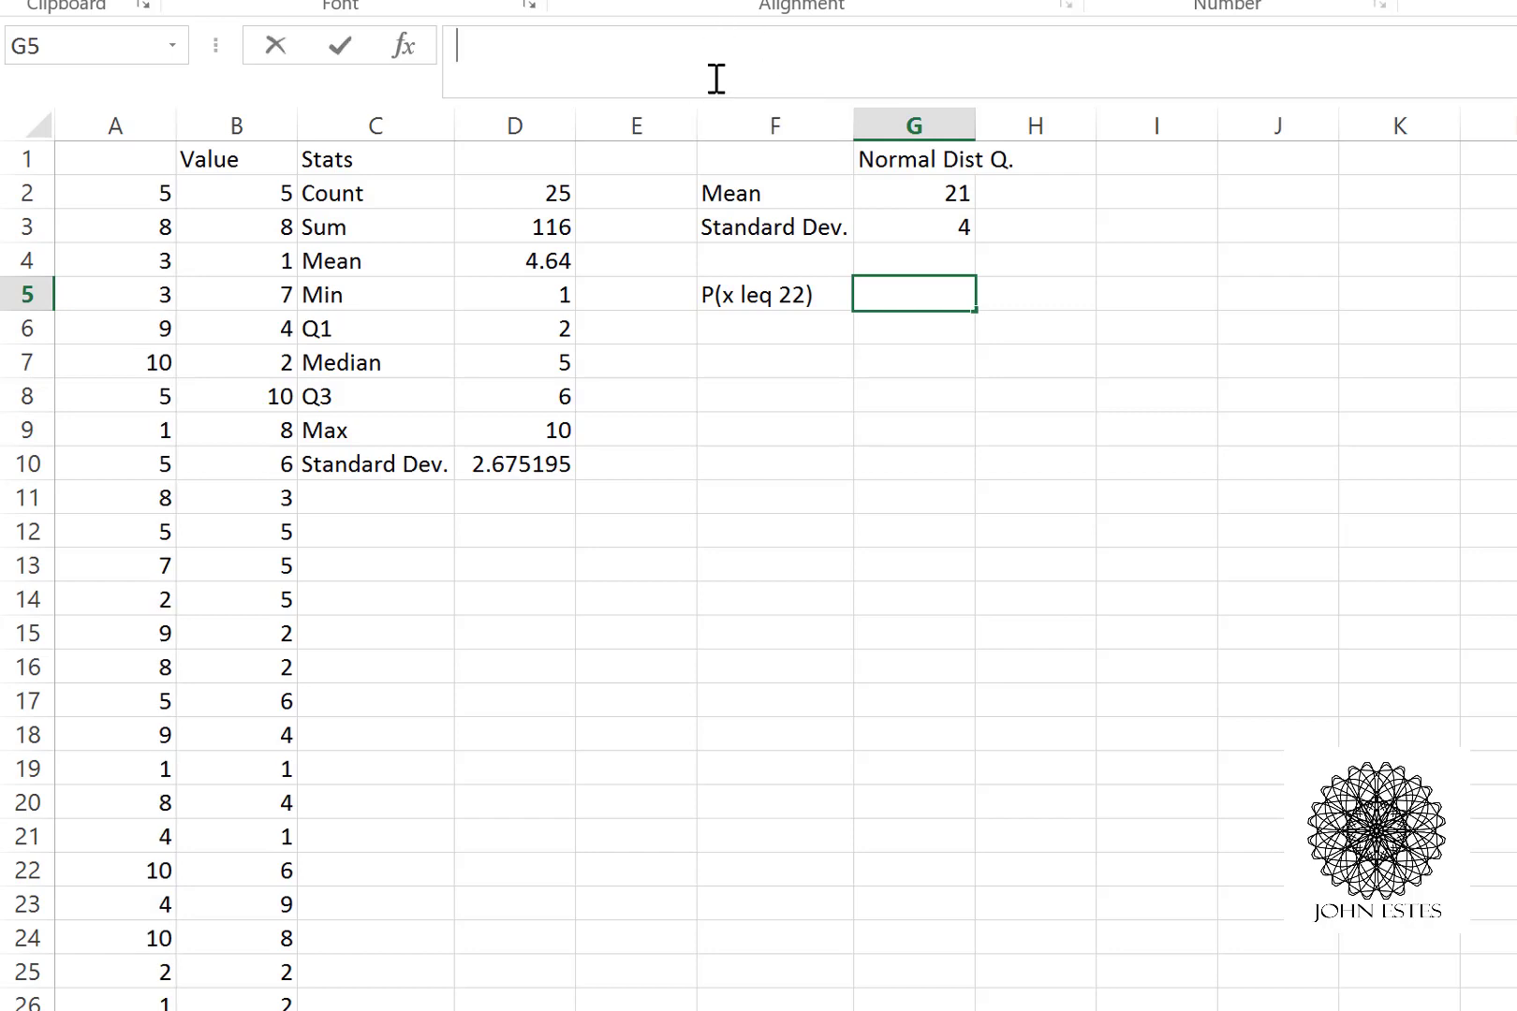
{"action": "type", "text": "="}
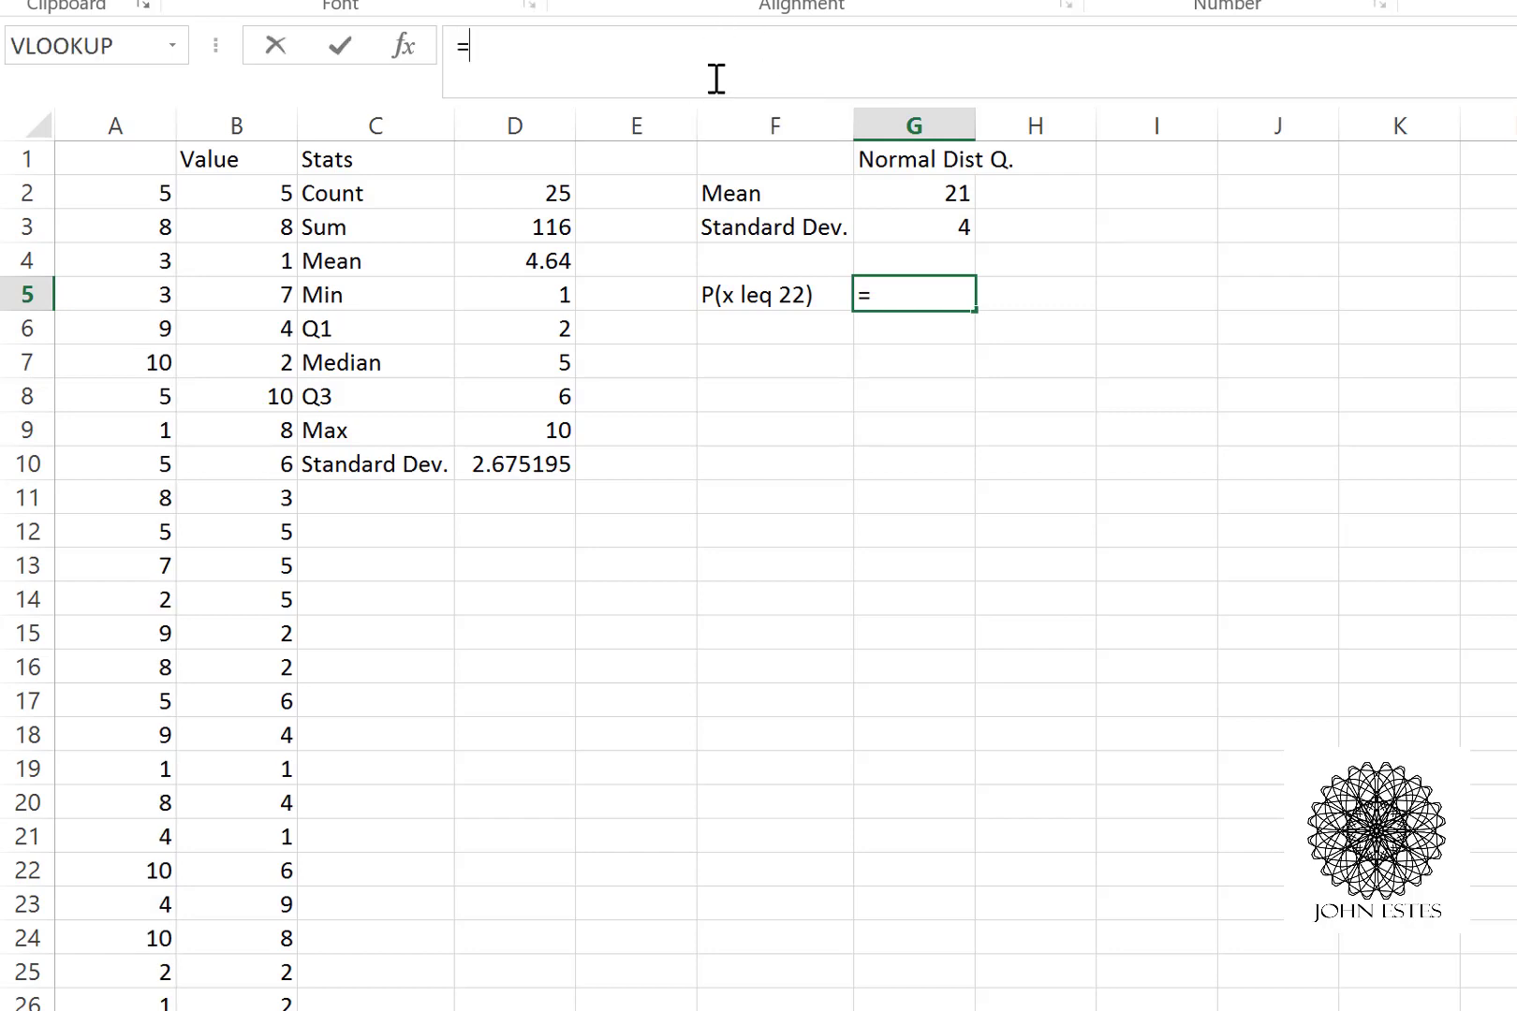
{"action": "type", "text": "Norm."}
{"action": "key", "text": "Tab"}
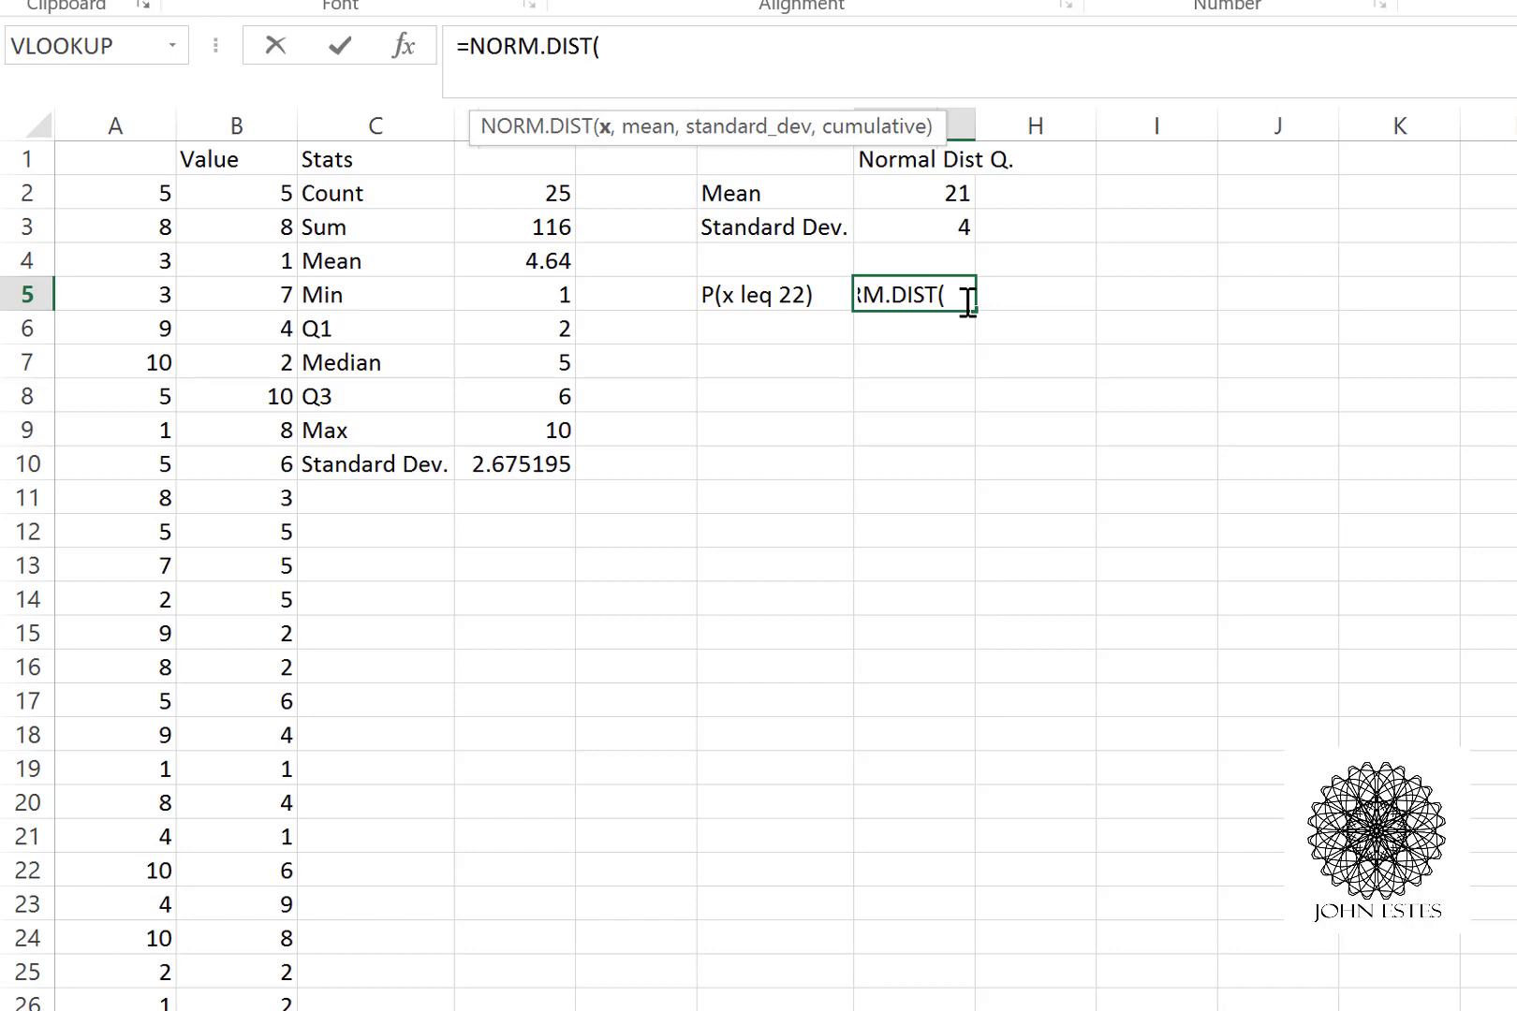
{"action": "type", "text": "22, "}
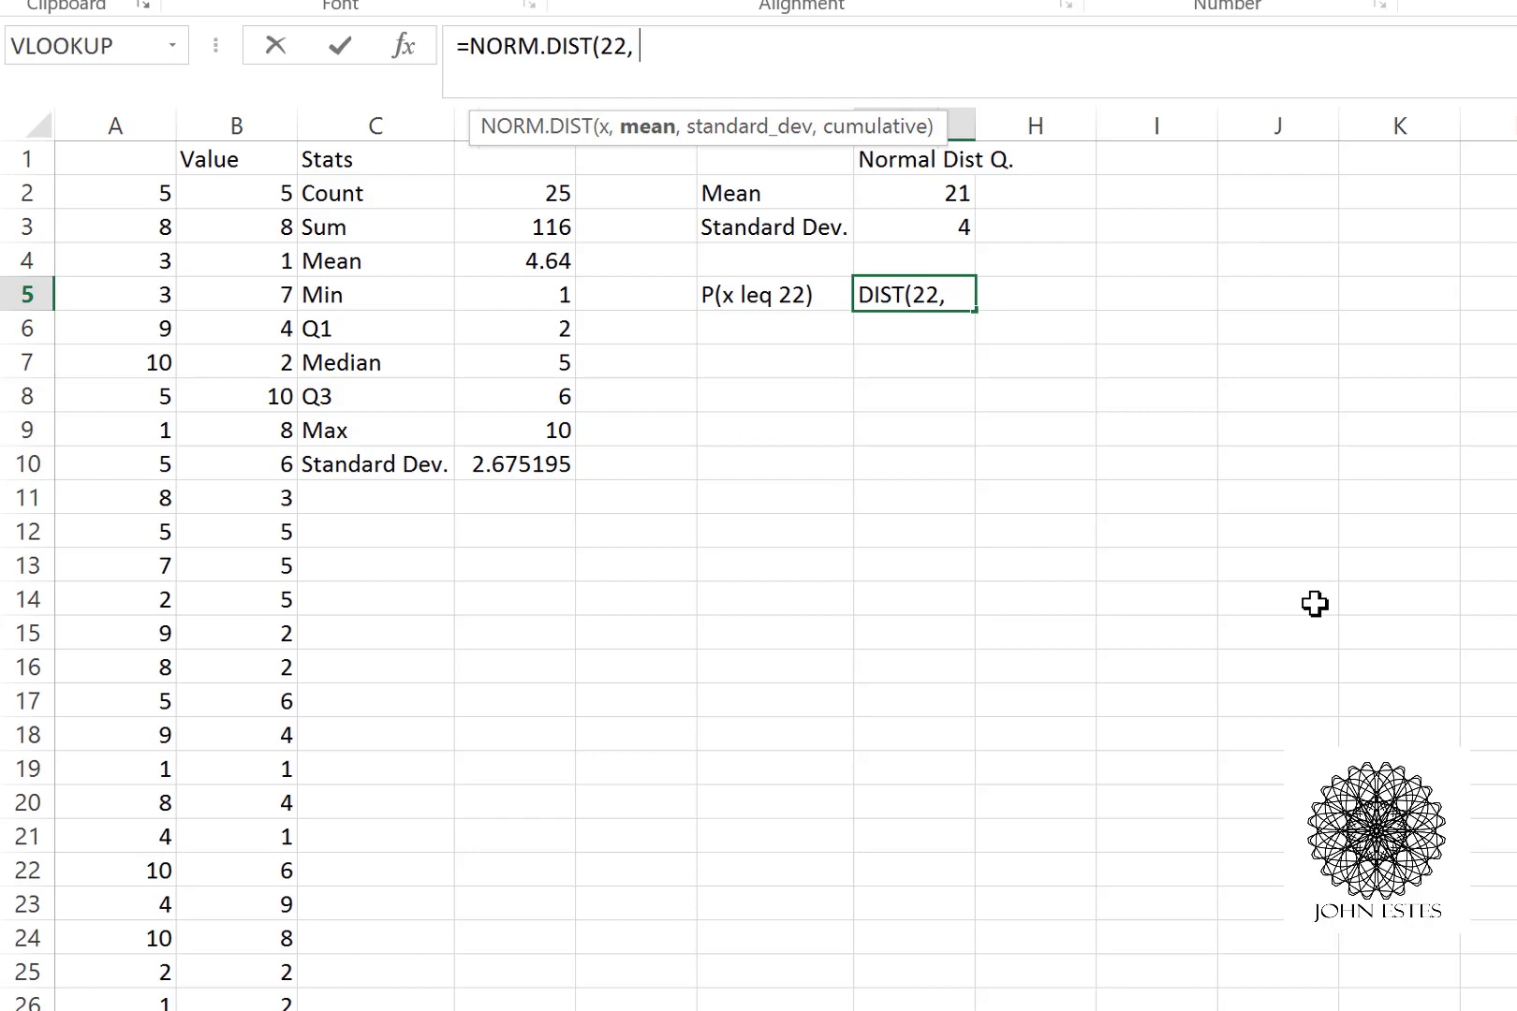
{"action": "type", "text": "G"}
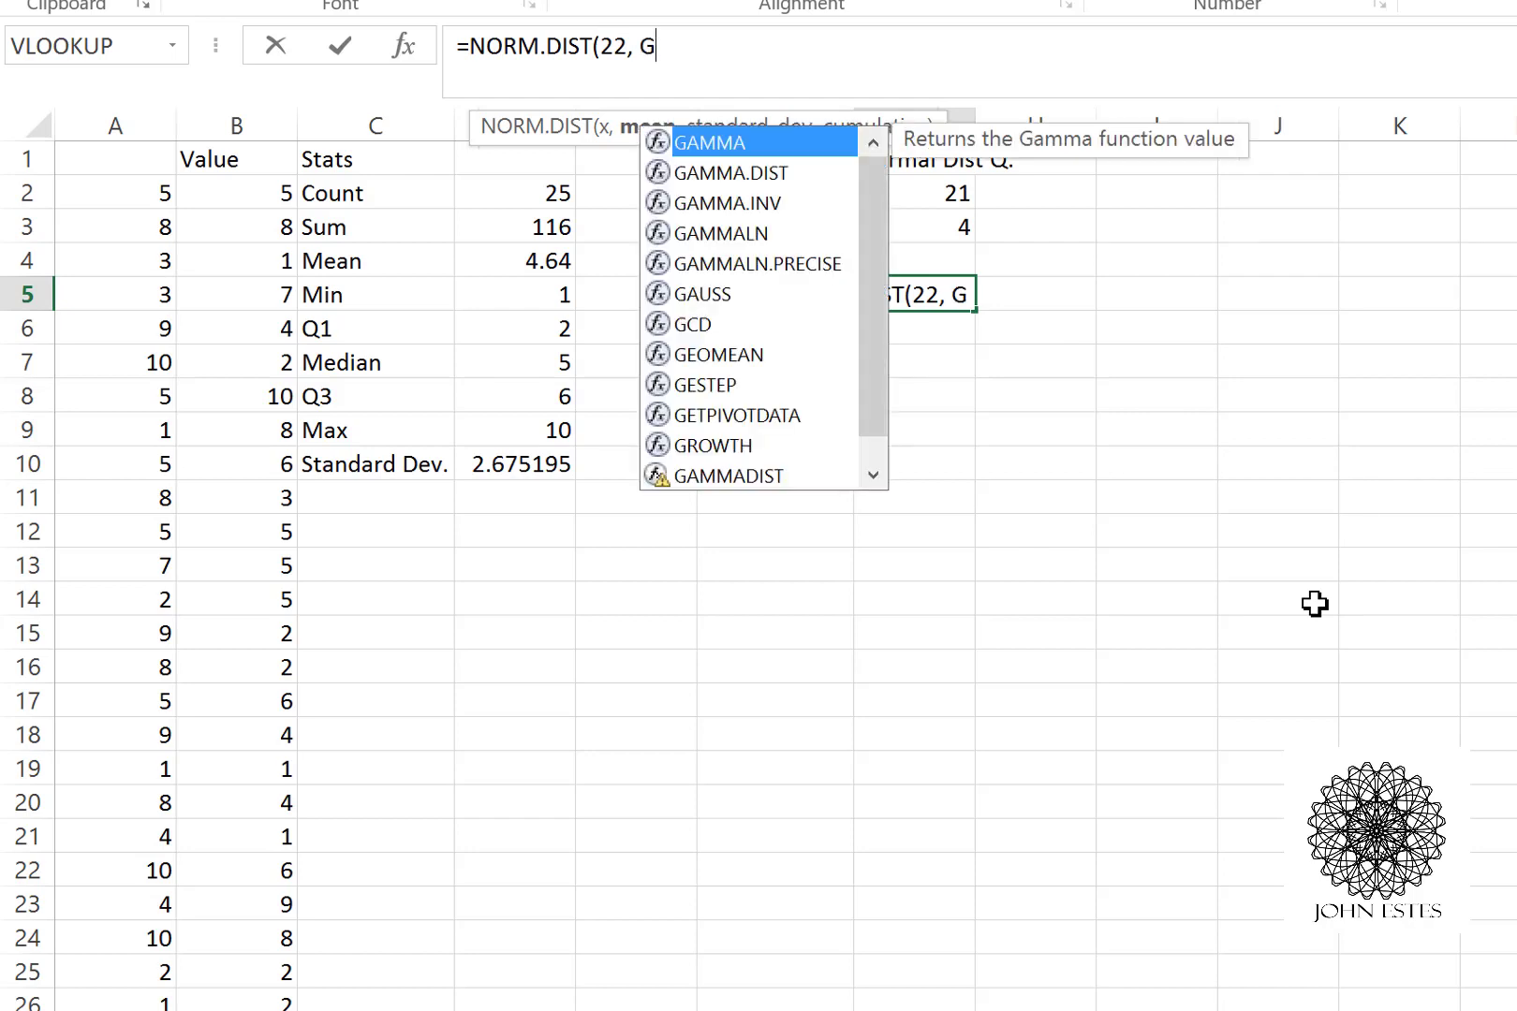
{"action": "type", "text": "2"}
{"action": "type", "text": ","}
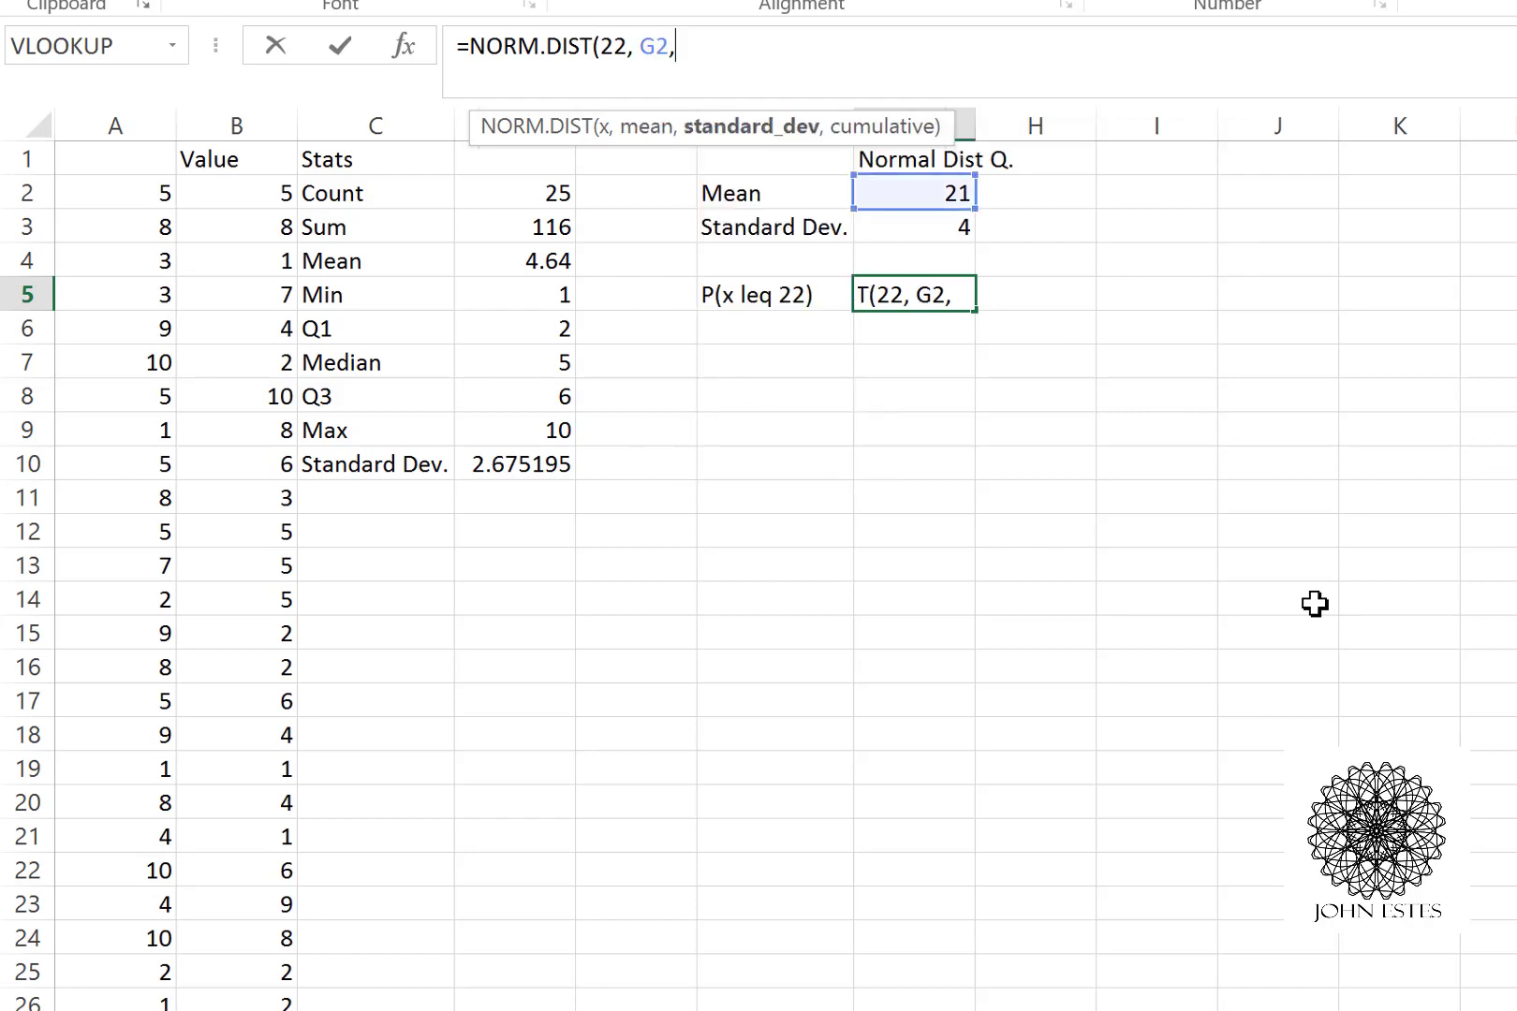
{"action": "type", "text": "G3,T"}
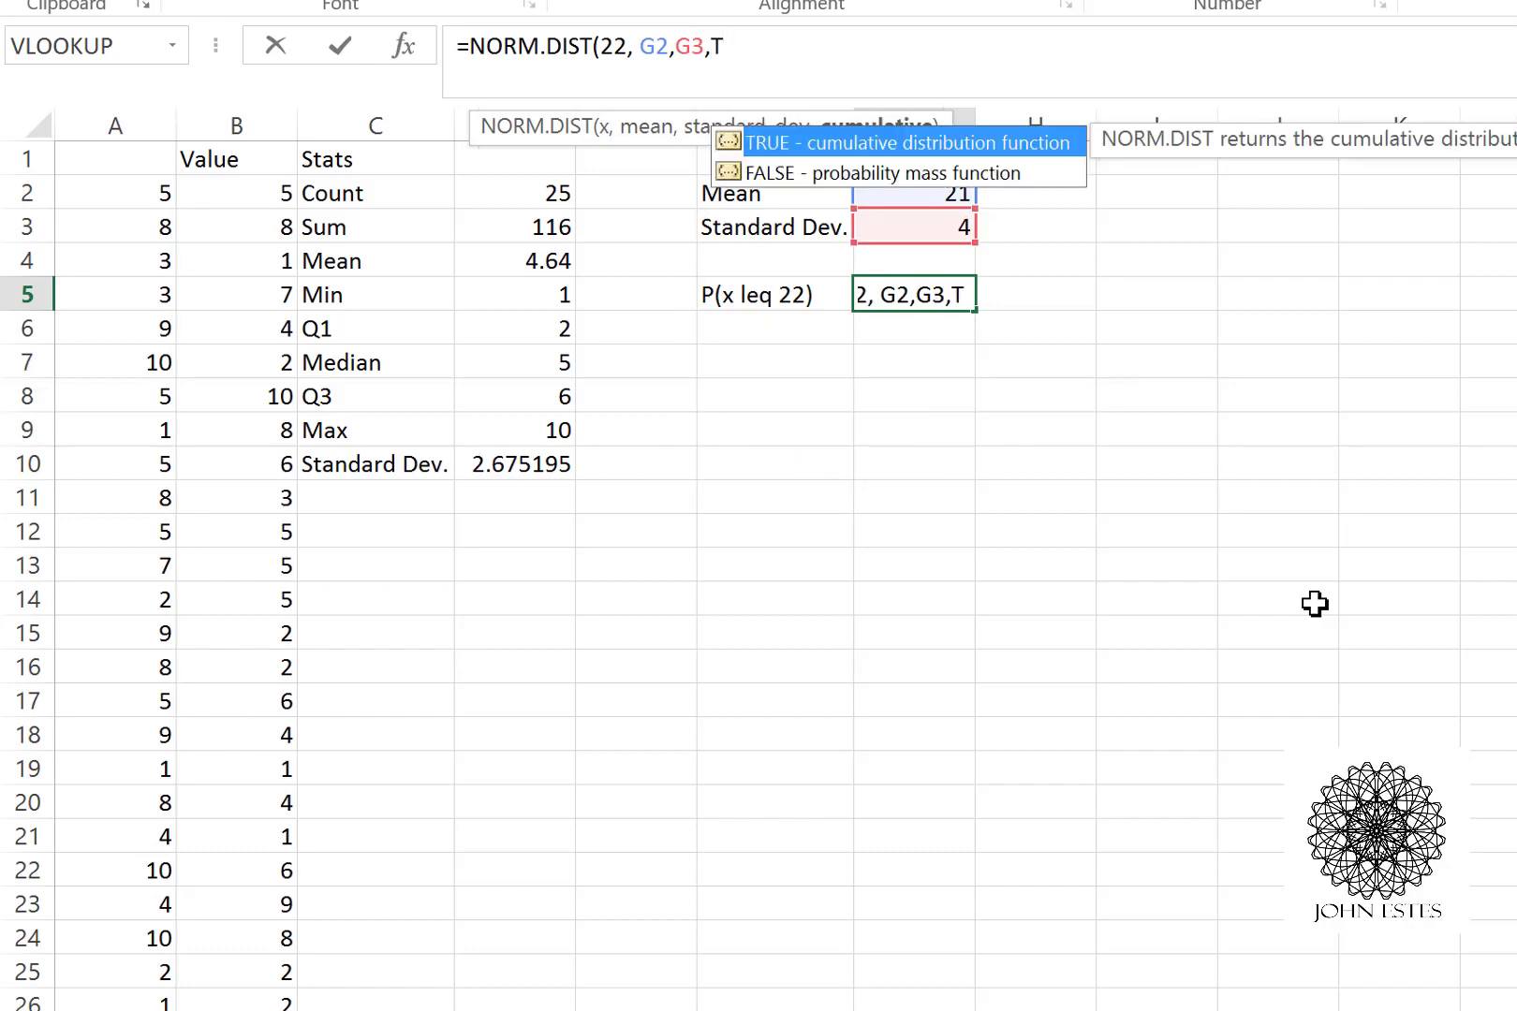
{"action": "key", "text": "Tab"}
{"action": "key", "text": "Return"}
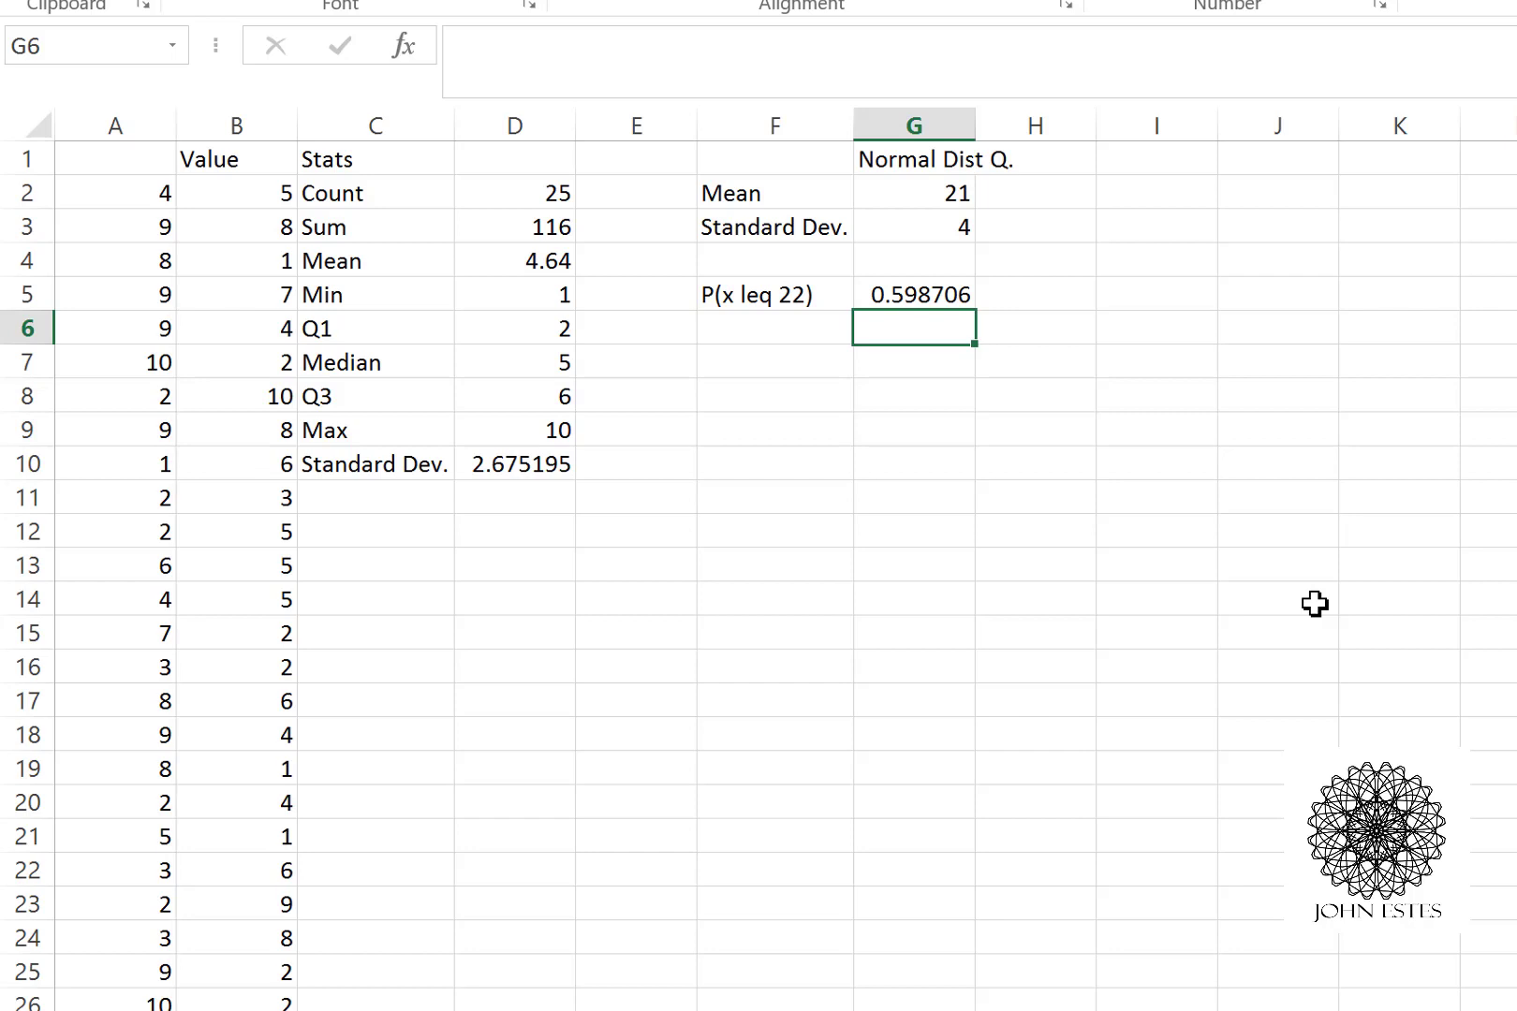
Label cell F6 as P(x > 22)
{"action": "key", "text": "Left"}
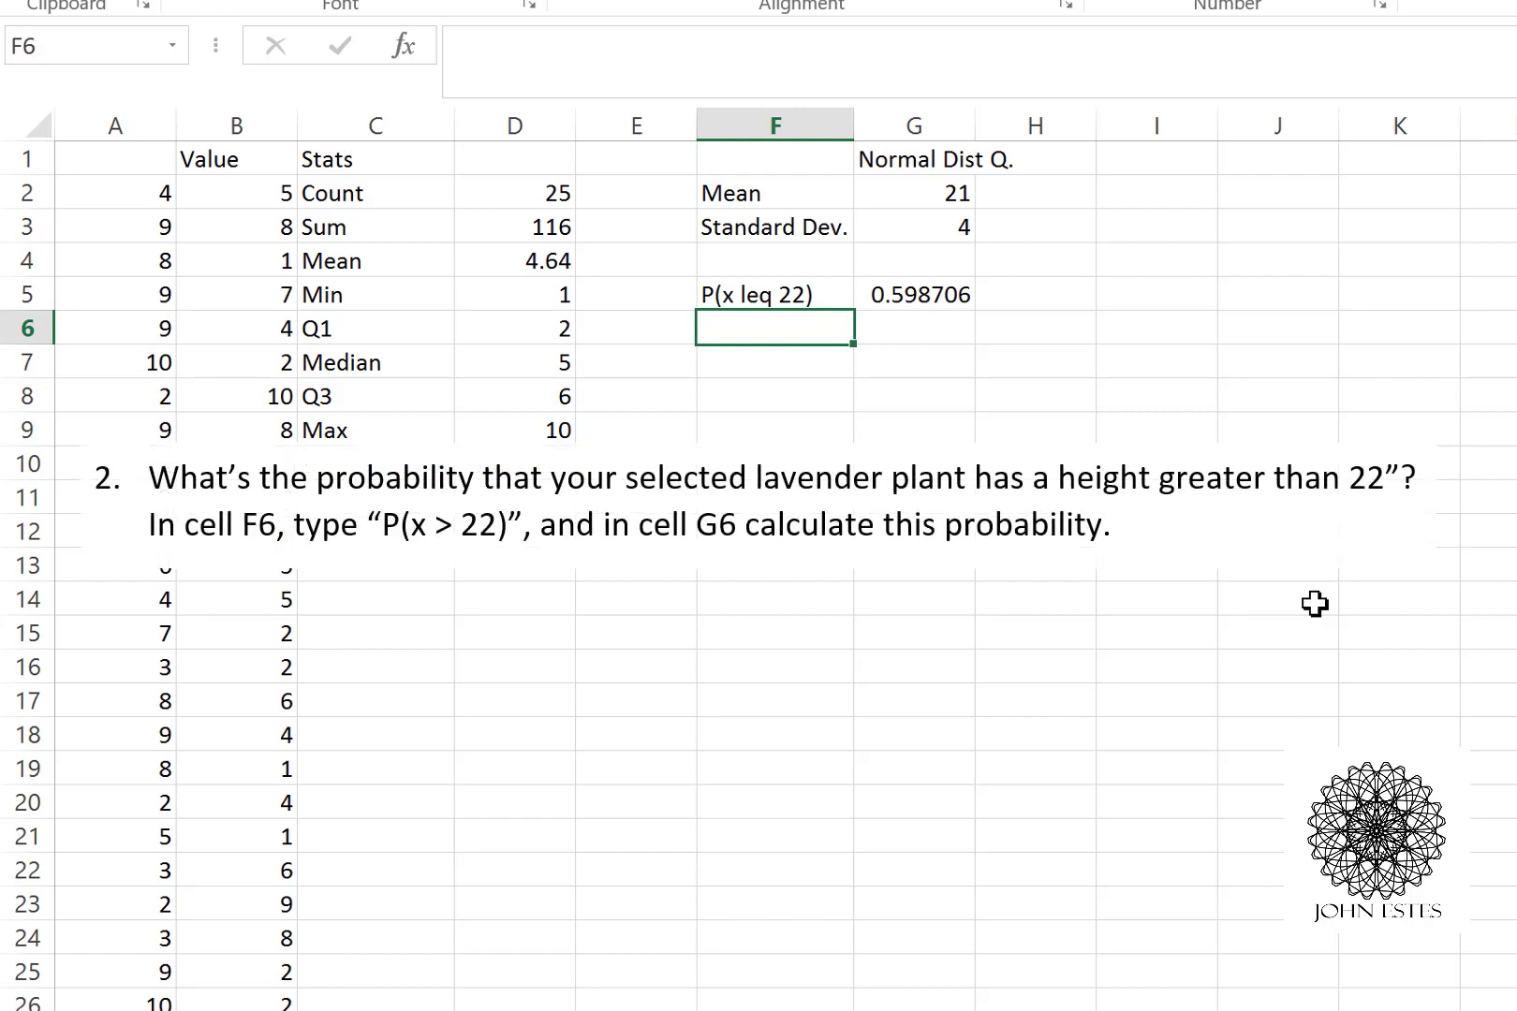
{"action": "type", "text": "P(x "}
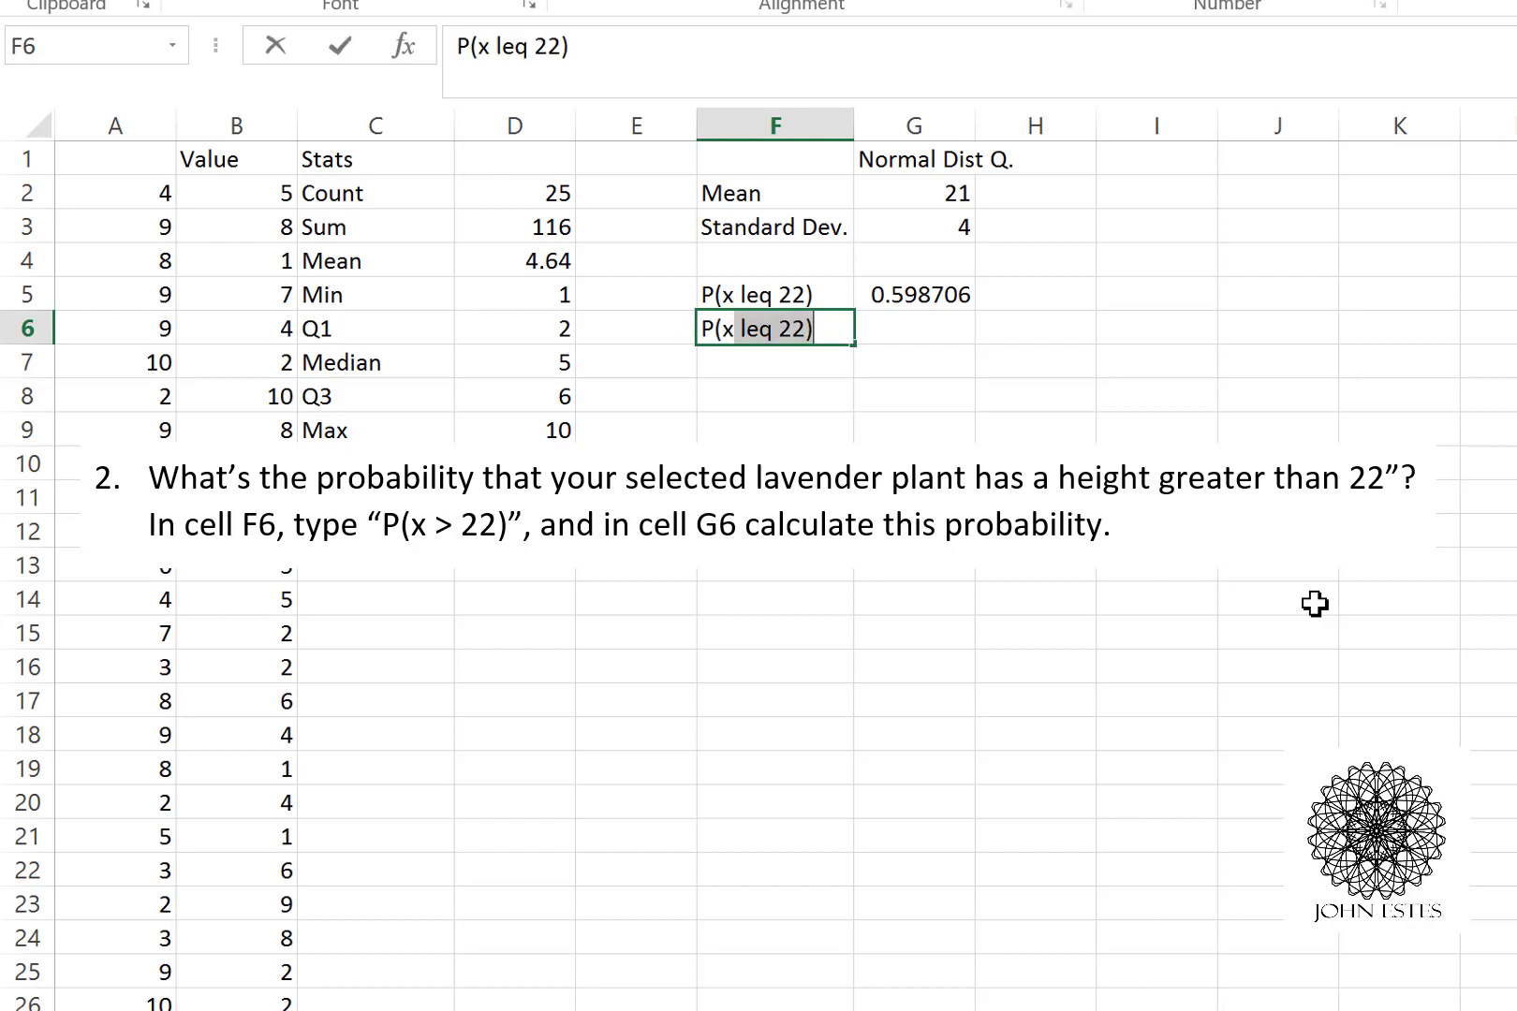
{"action": "type", "text": "> 22)"}
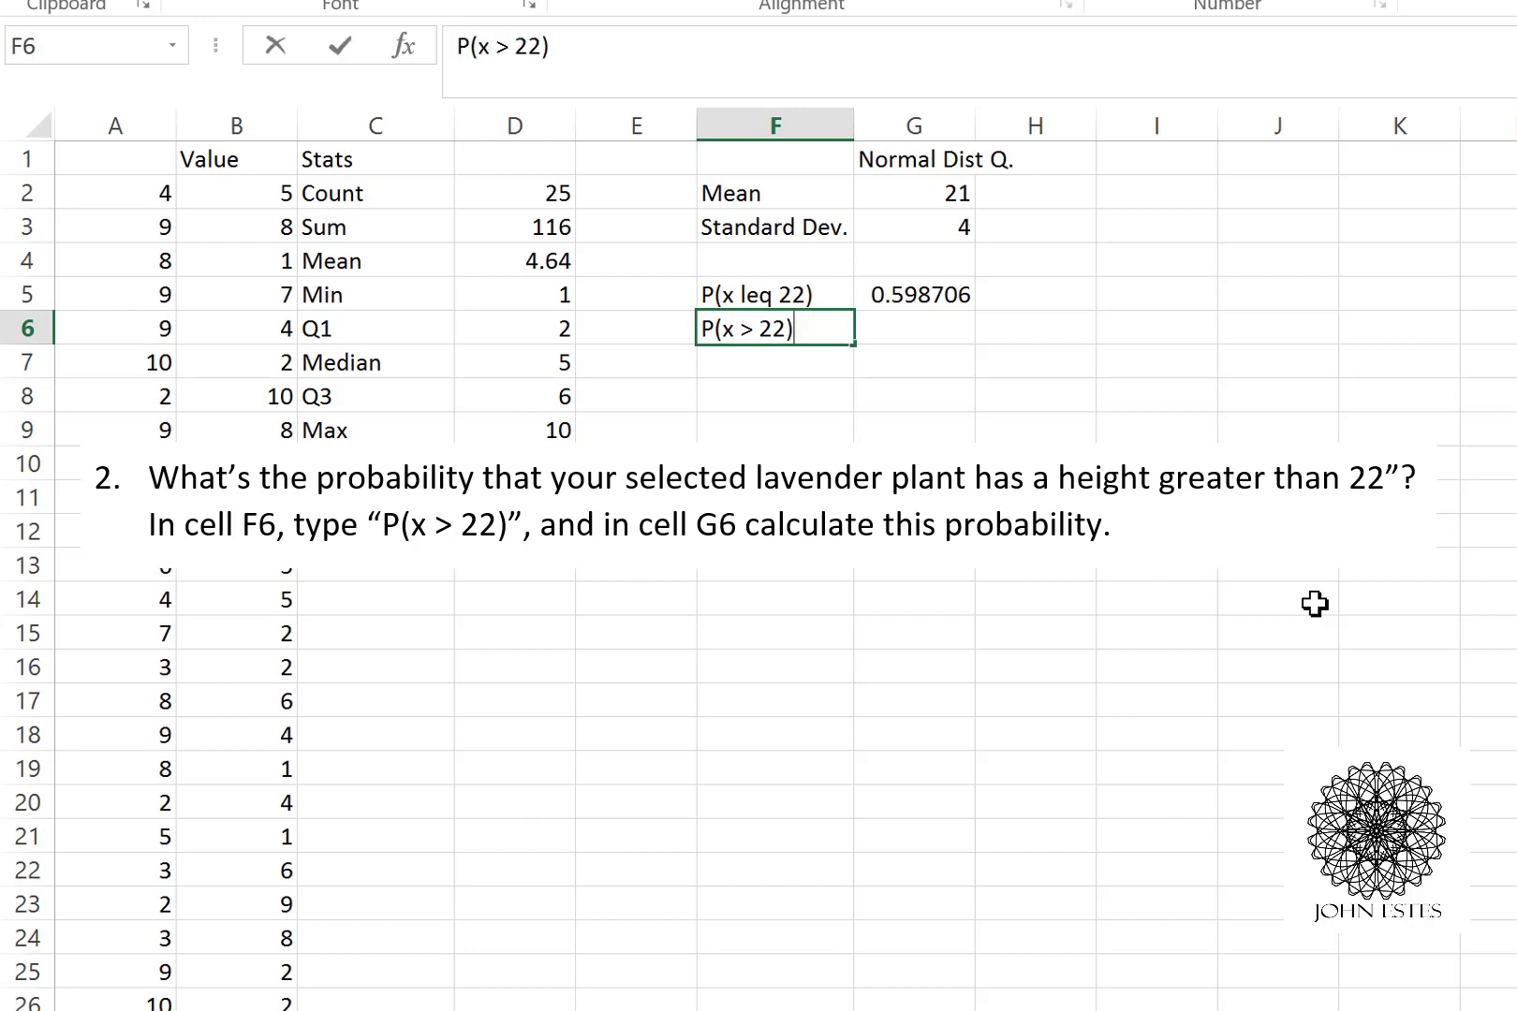
{"action": "key", "text": "Tab"}
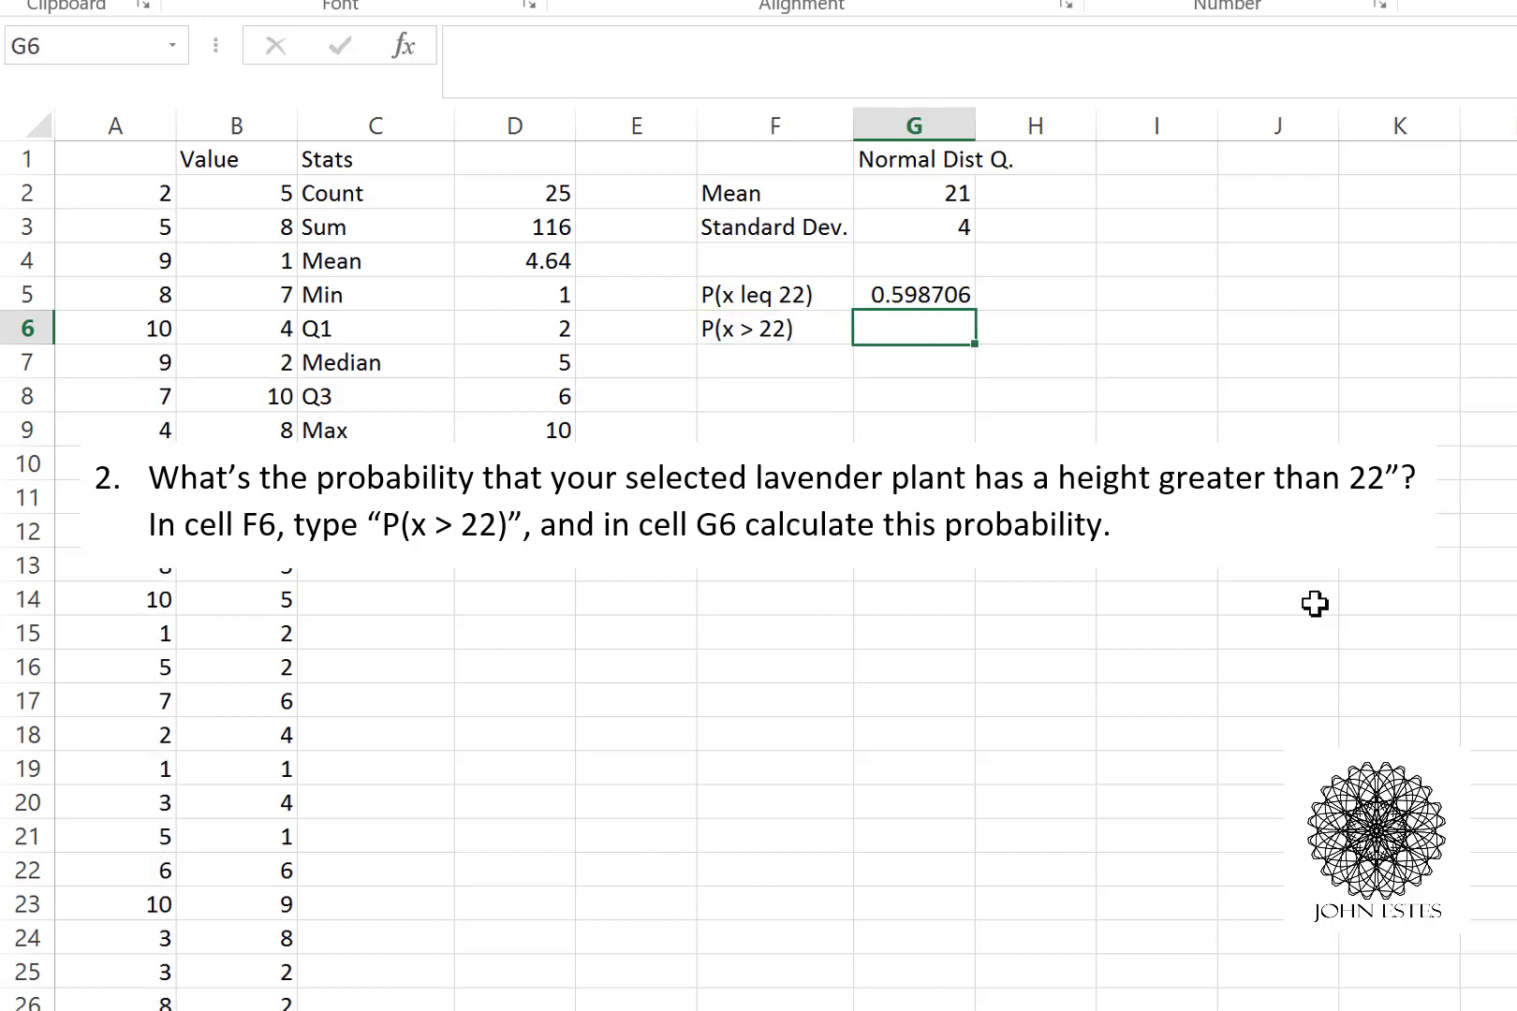
Calculate the complement probability in cell G6 with =1-G5
{"action": "left_click", "coordinate": [860, 61]}
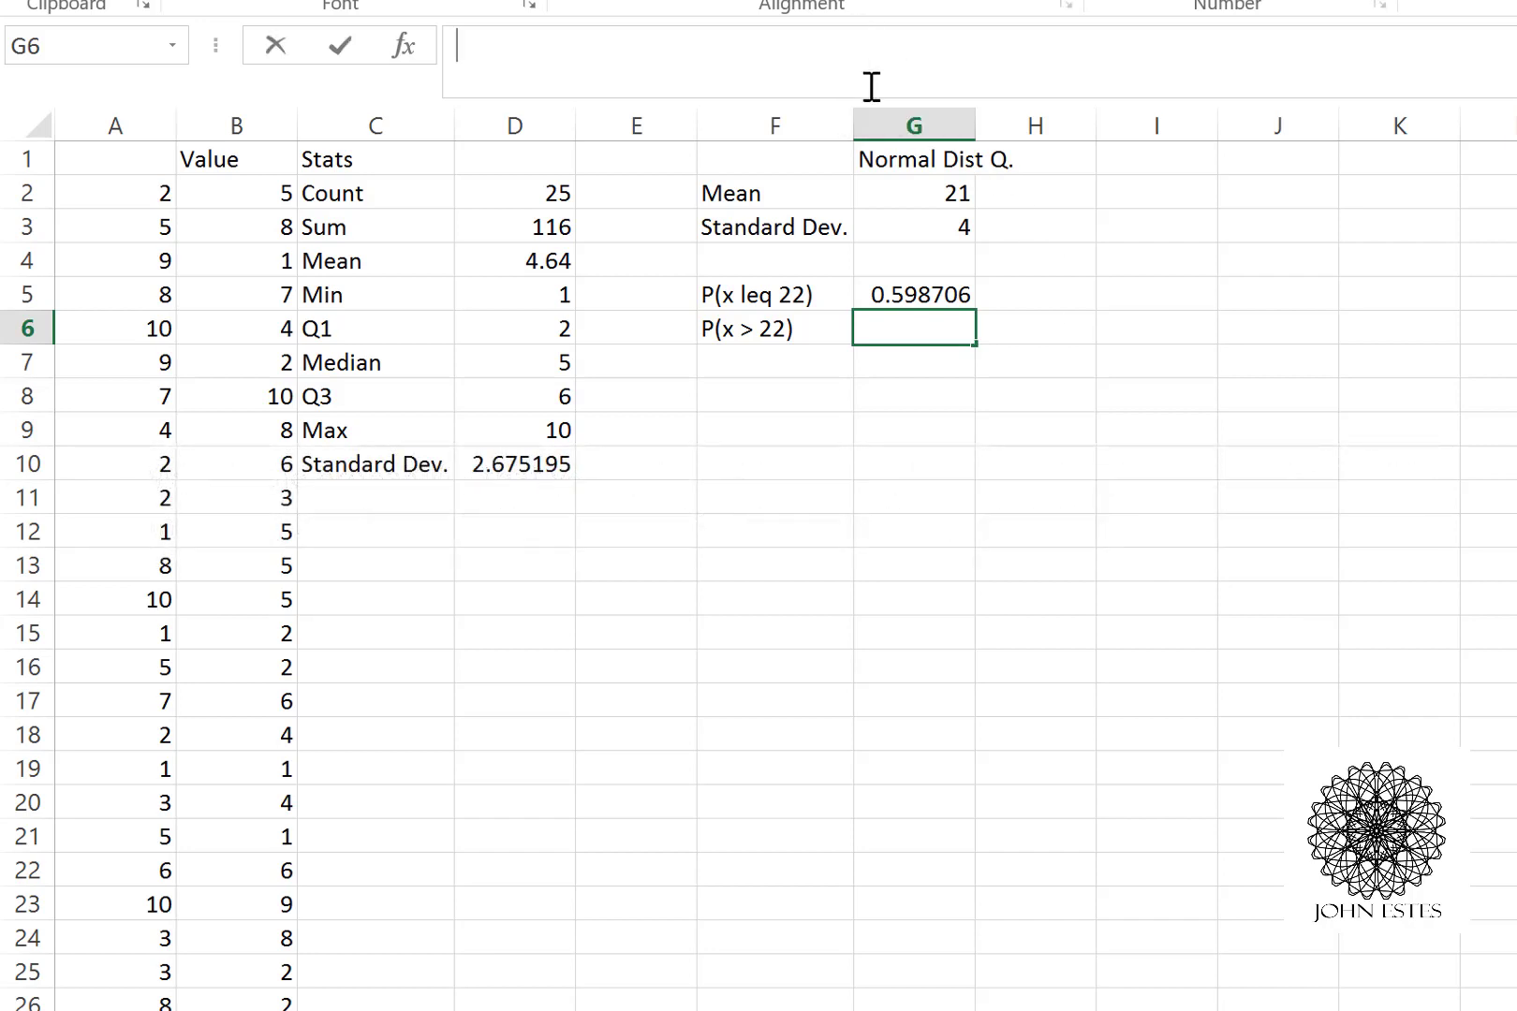
{"action": "type", "text": "="}
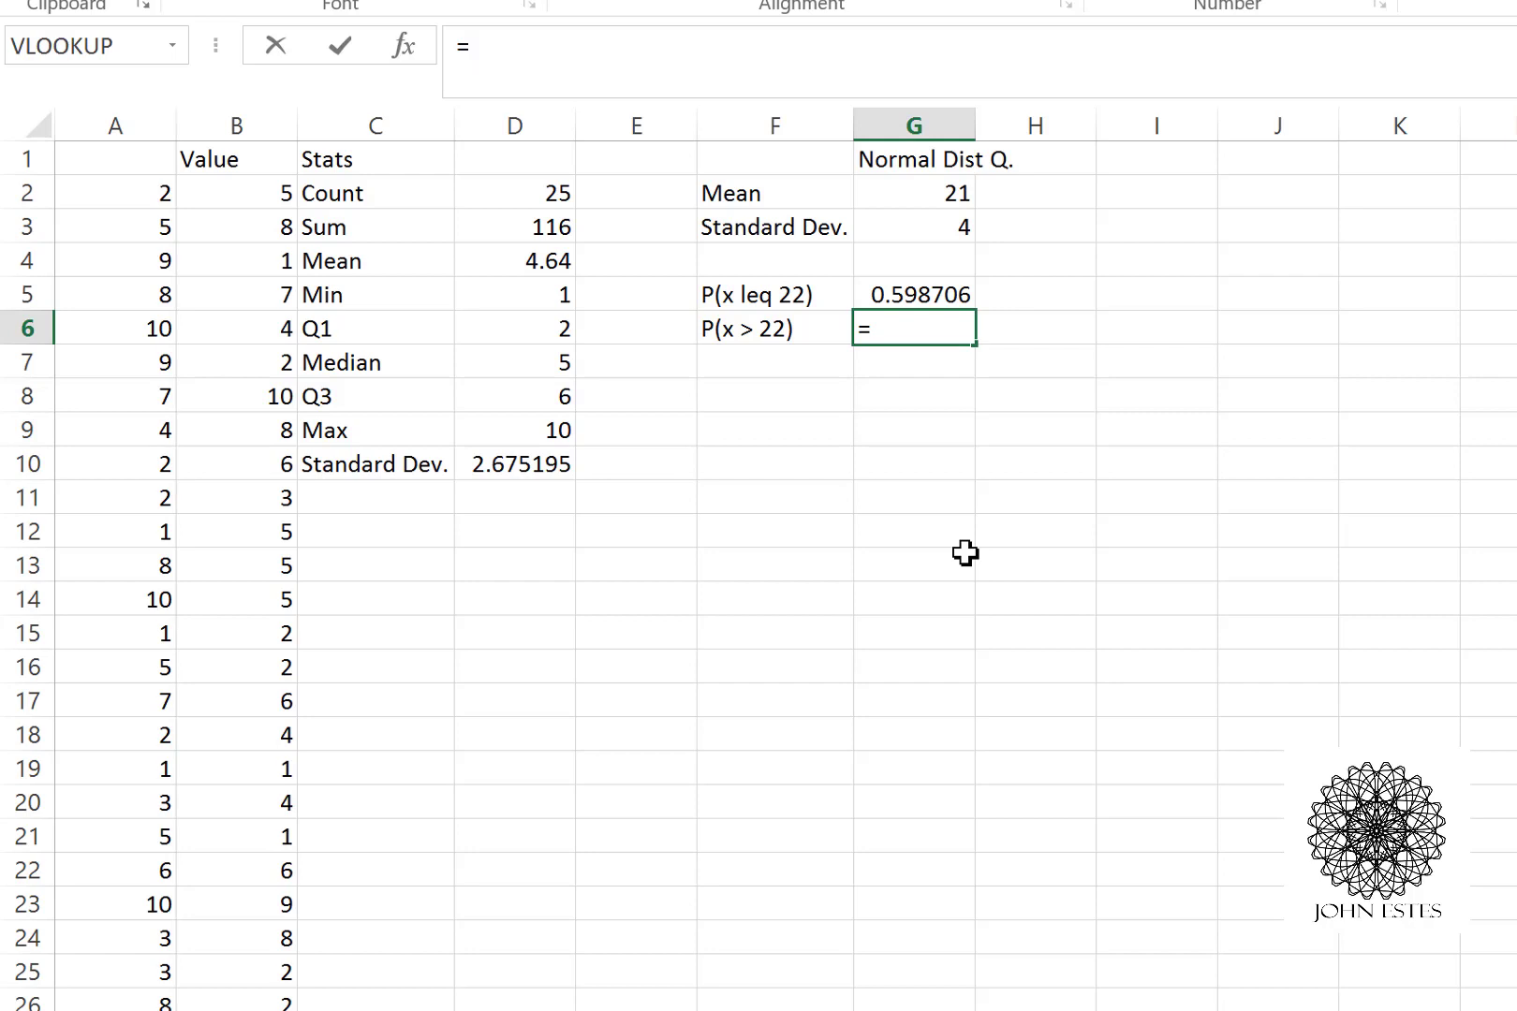
{"action": "type", "text": "1-G"}
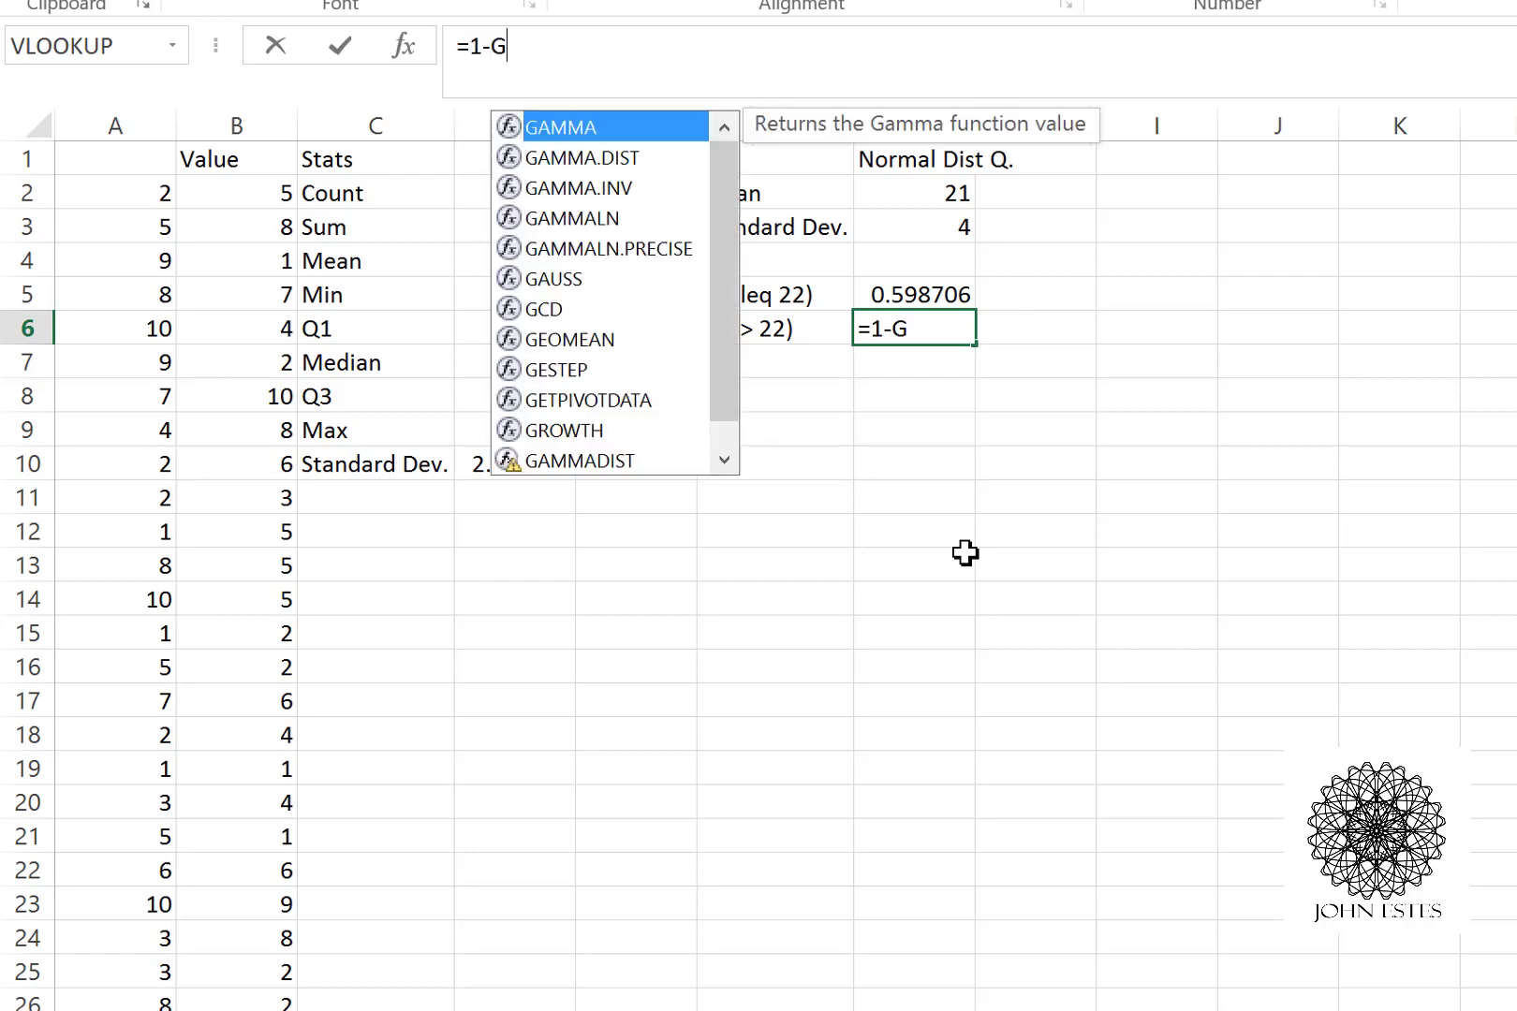
{"action": "type", "text": "5"}
{"action": "key", "text": "ctrl+Return"}
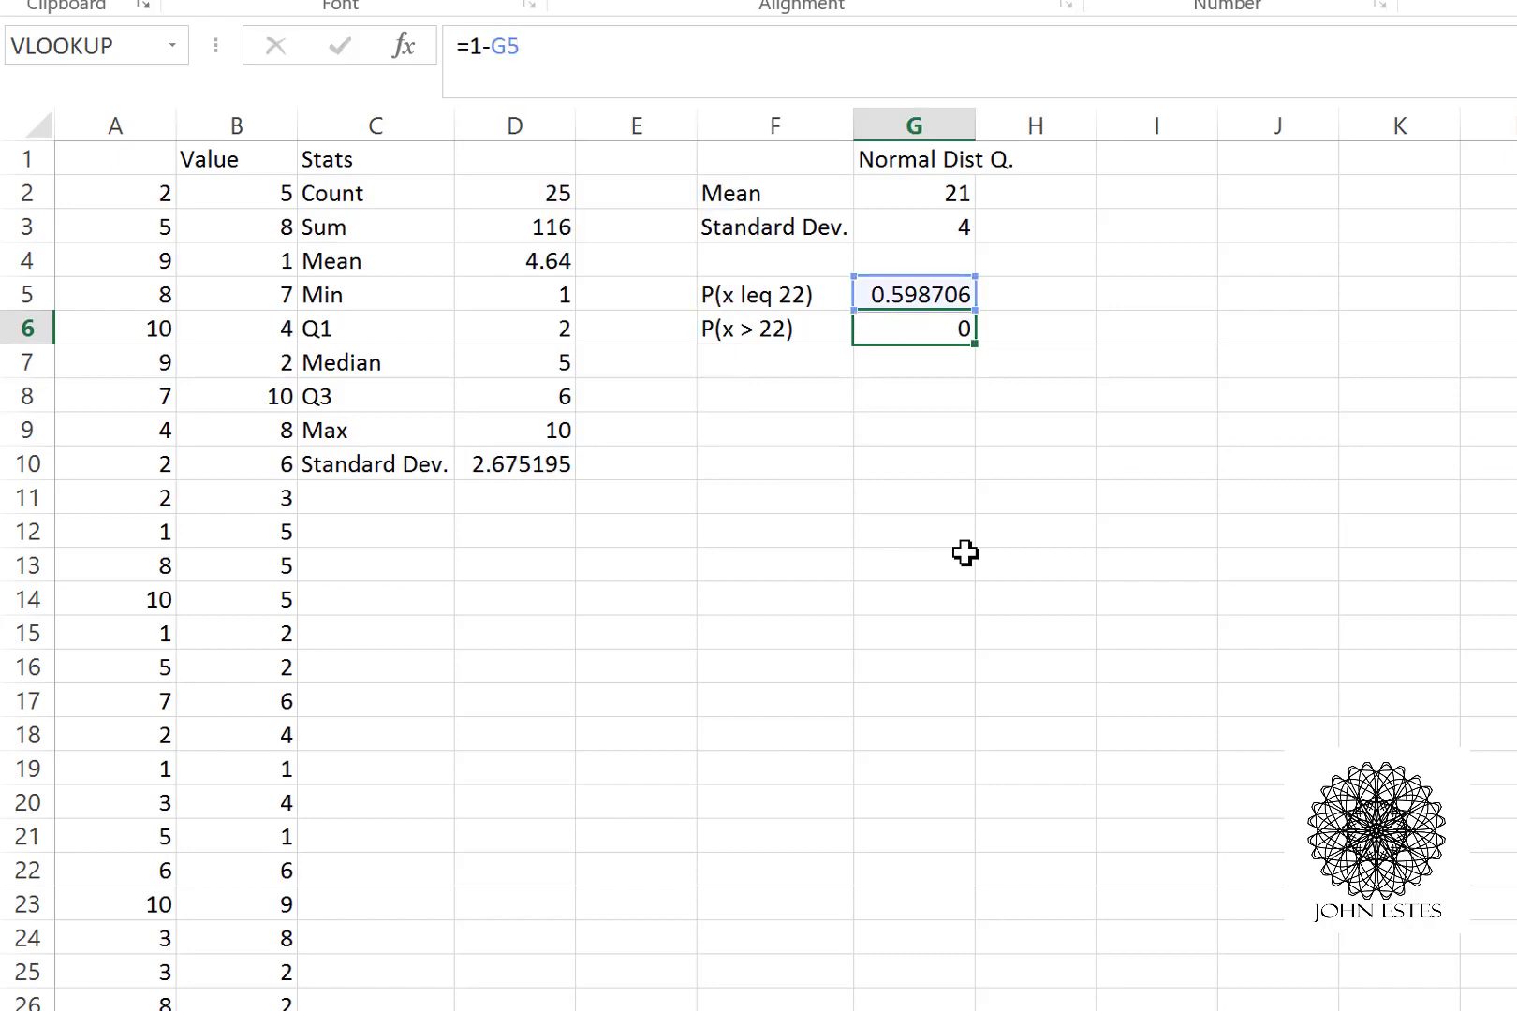
{"action": "key", "text": "Return"}
{"action": "key", "text": "Up"}
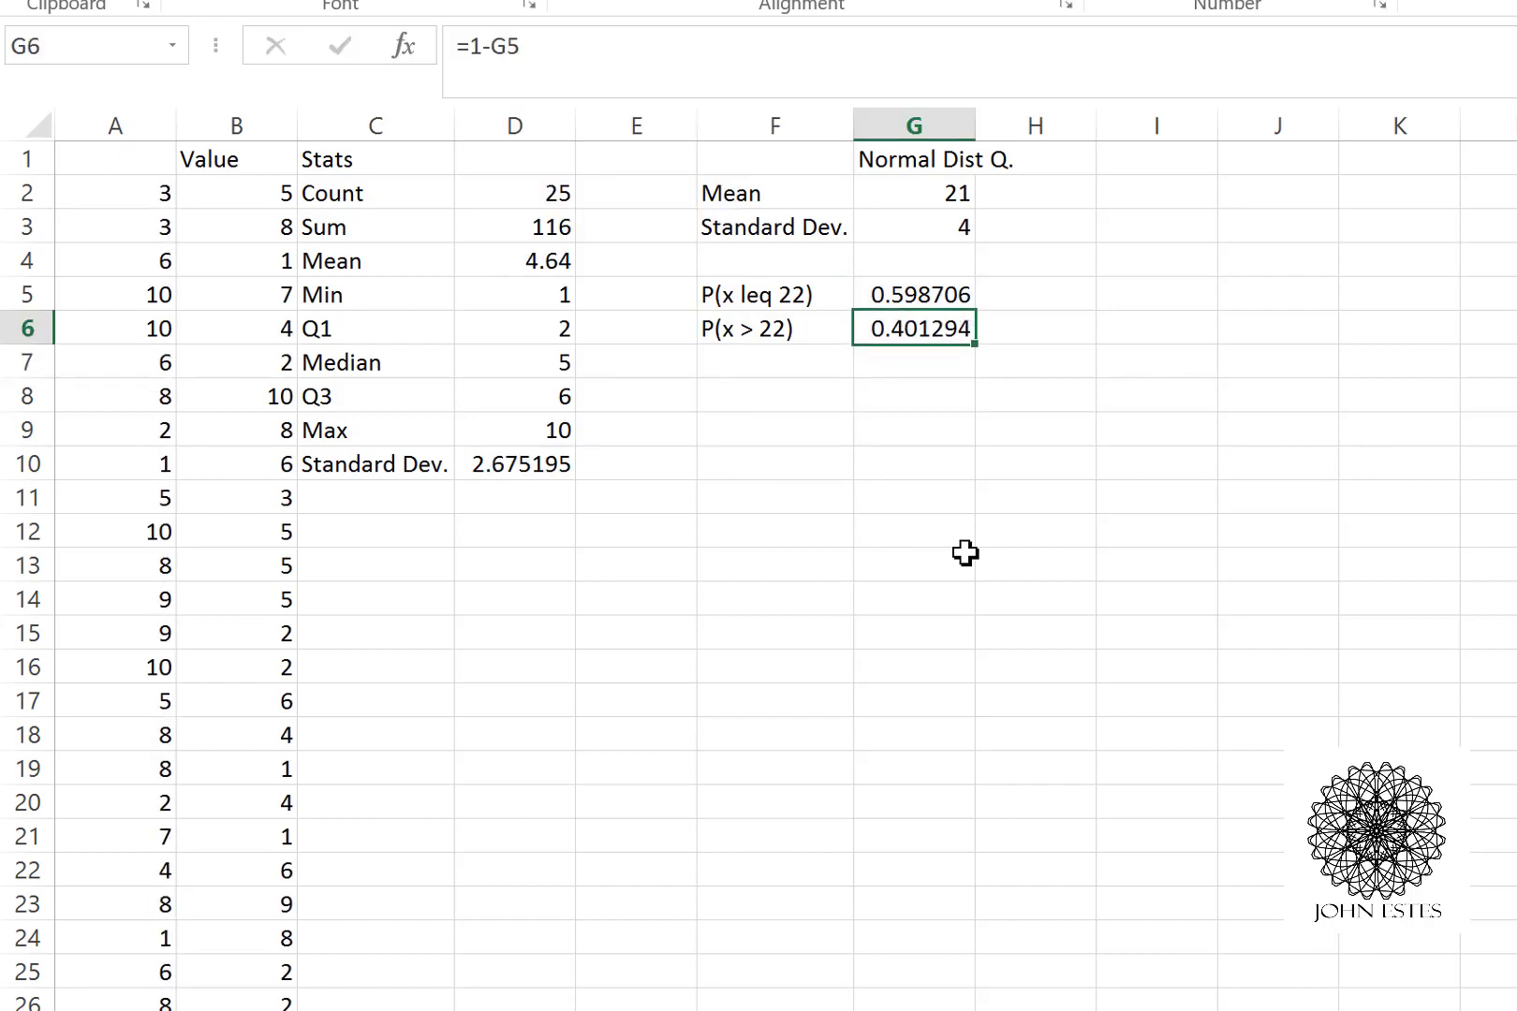
Clear the =1-G5 formula from cell G6
{"action": "left_click", "coordinate": [527, 51]}
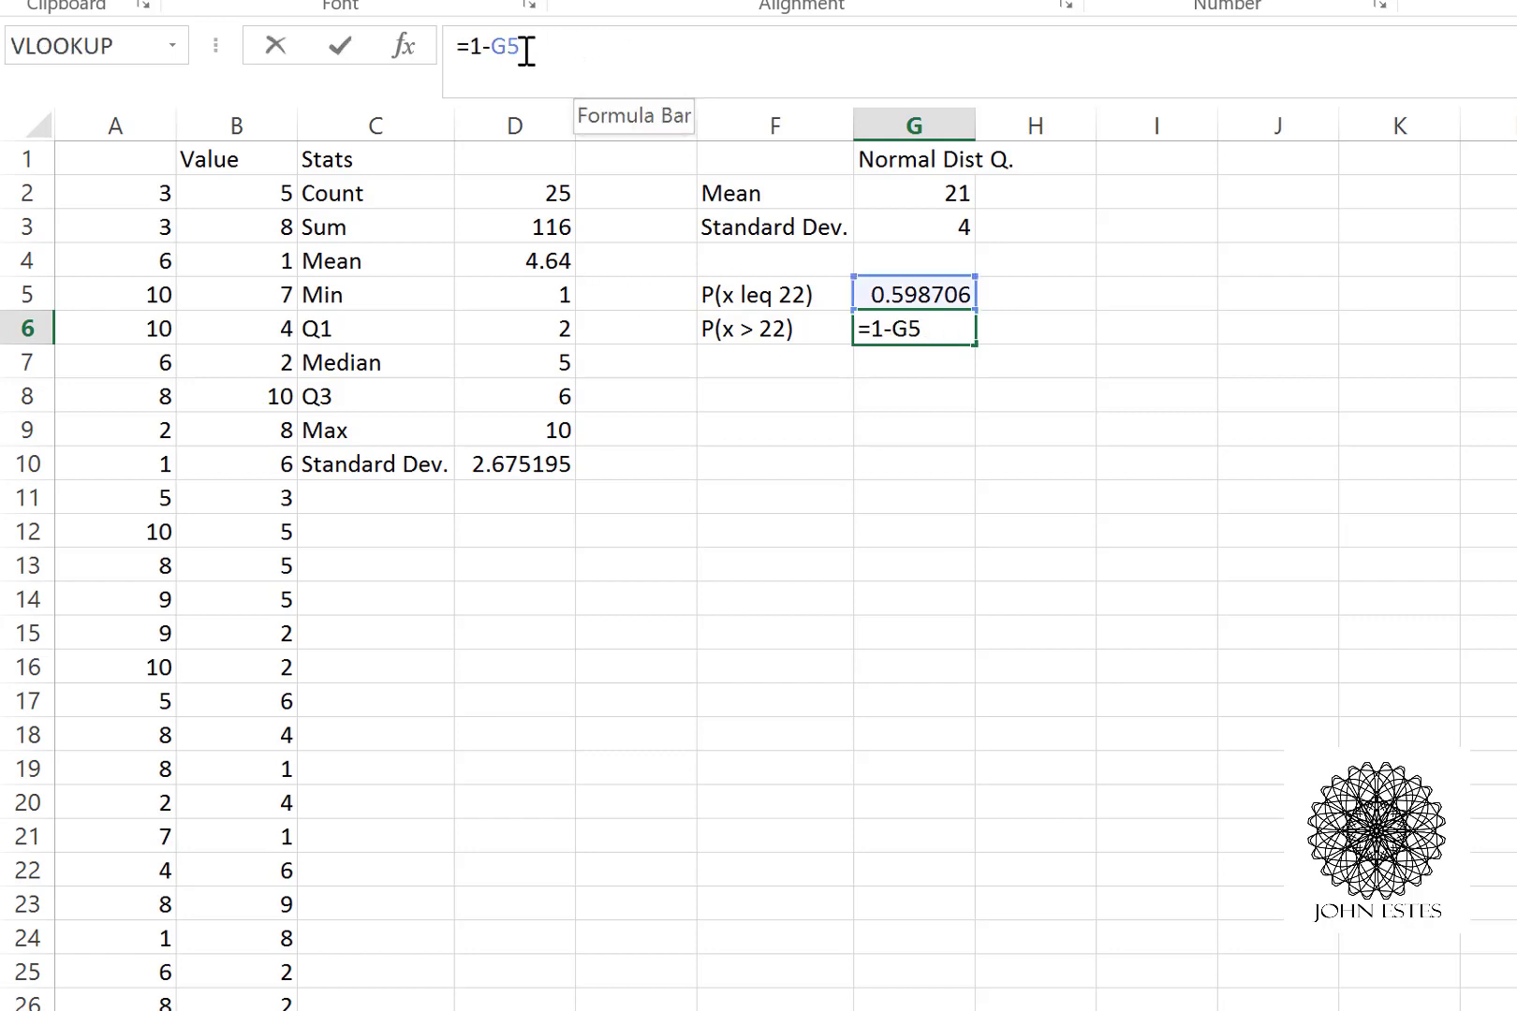
{"action": "left_click_drag", "start_coordinate": [527, 51], "coordinate": [471, 51]}
{"action": "key", "text": "BackSpace"}
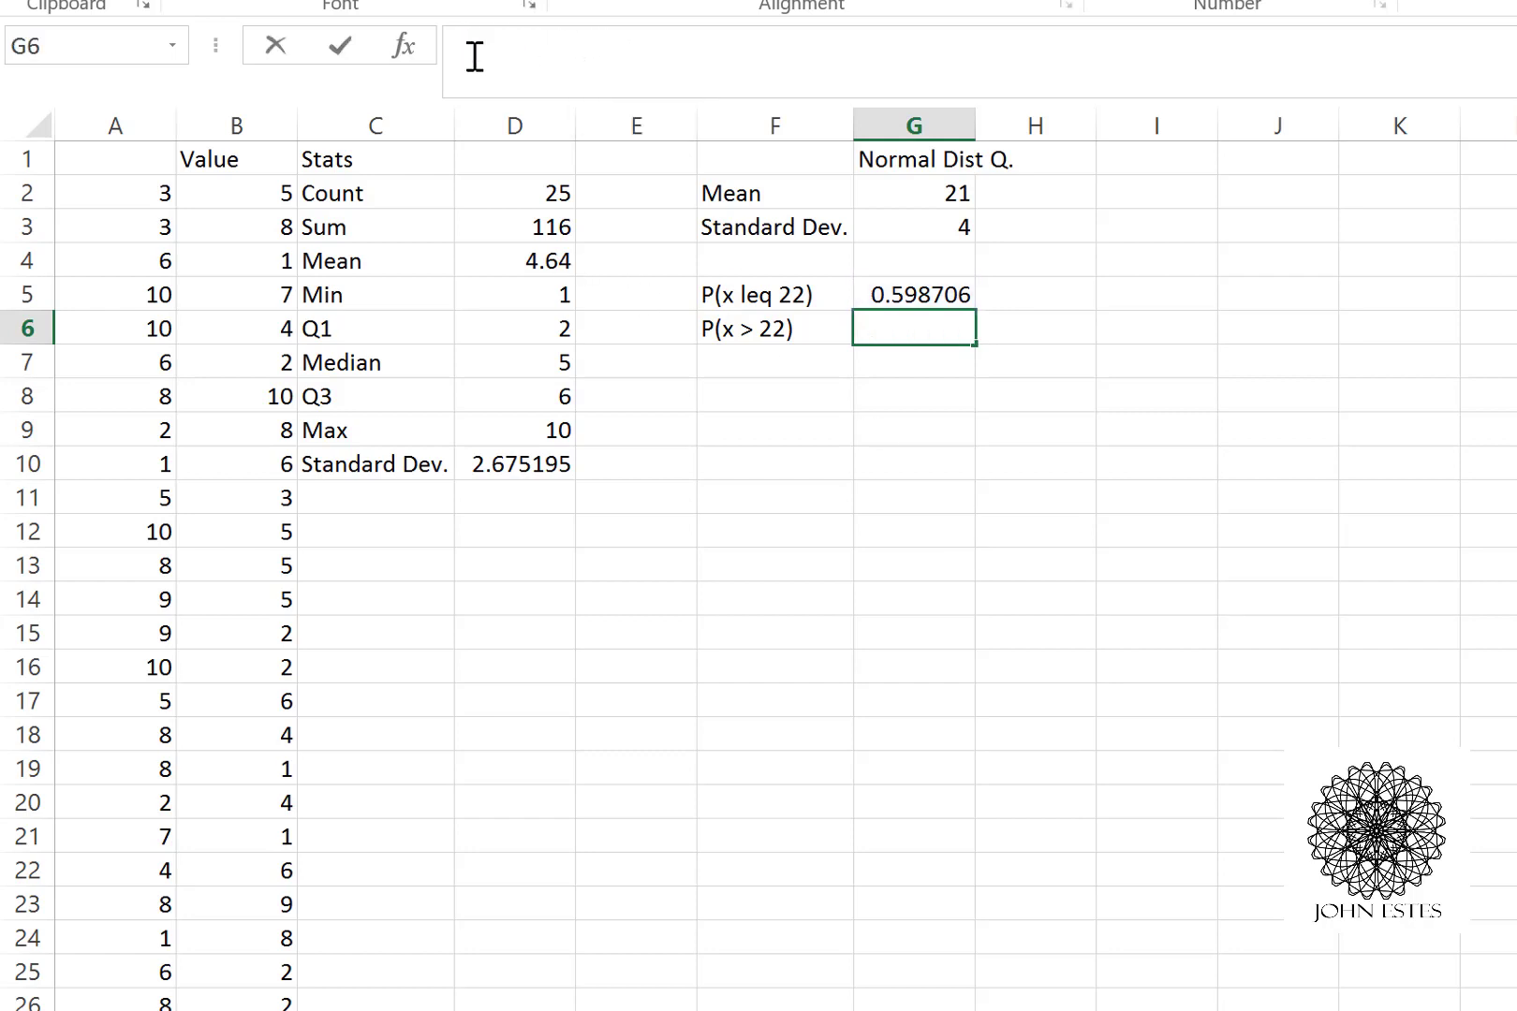
{"action": "type", "text": "=1-"}
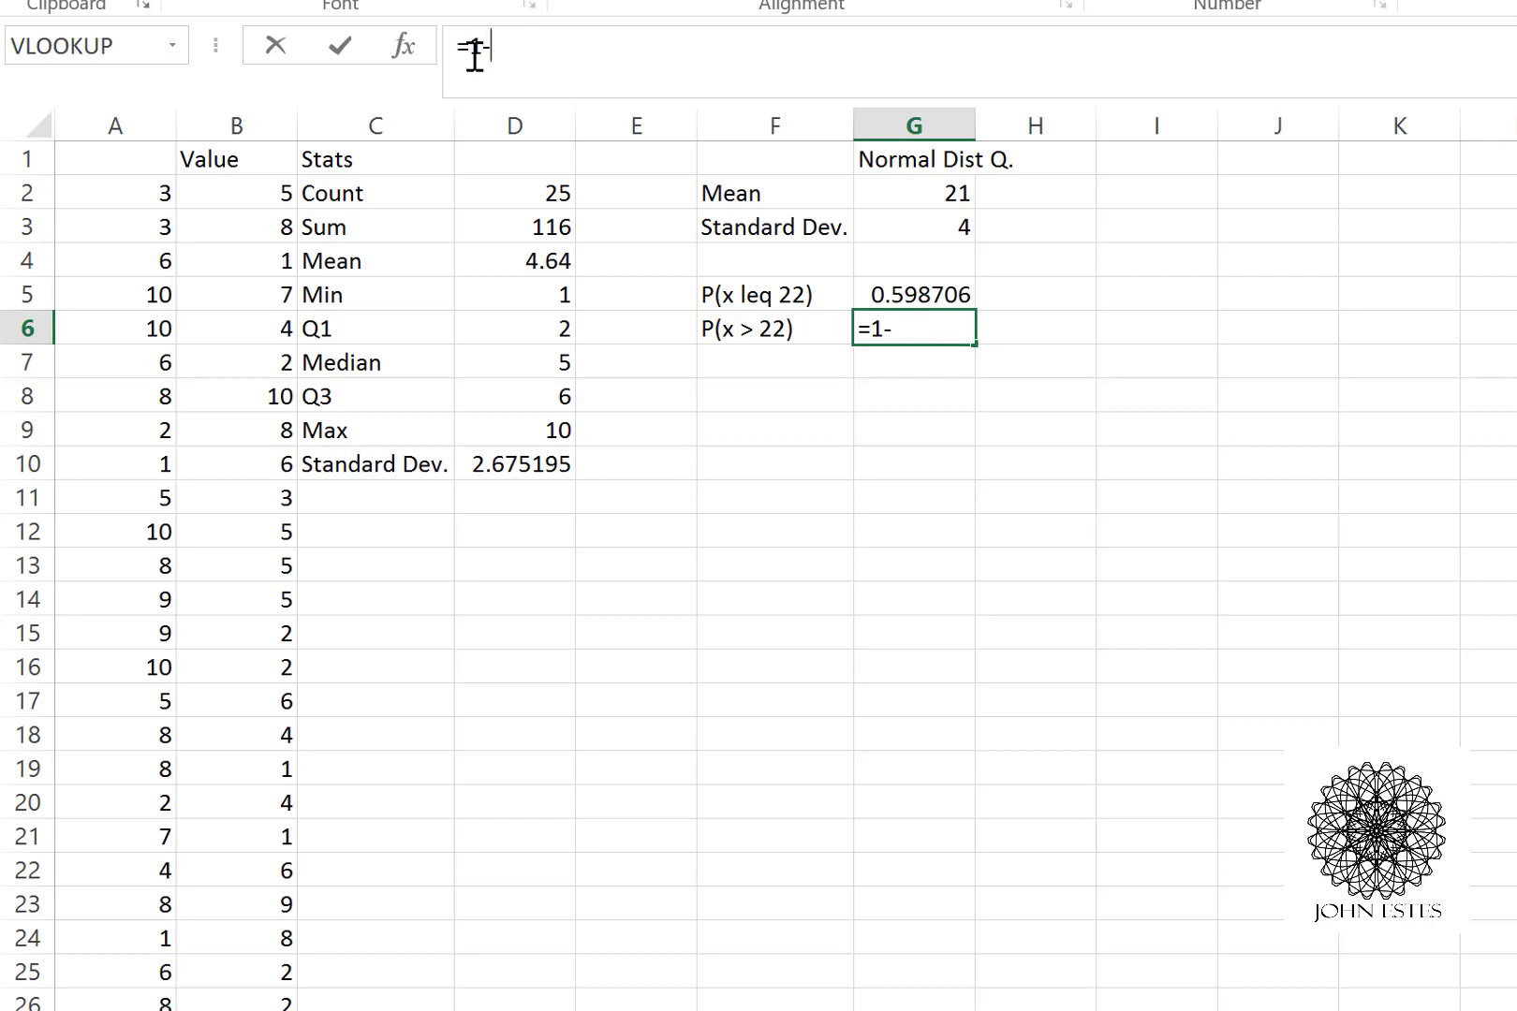
{"action": "key", "text": "BackSpace"}
{"action": "key", "text": "BackSpace"}
{"action": "key", "text": "BackSpace"}
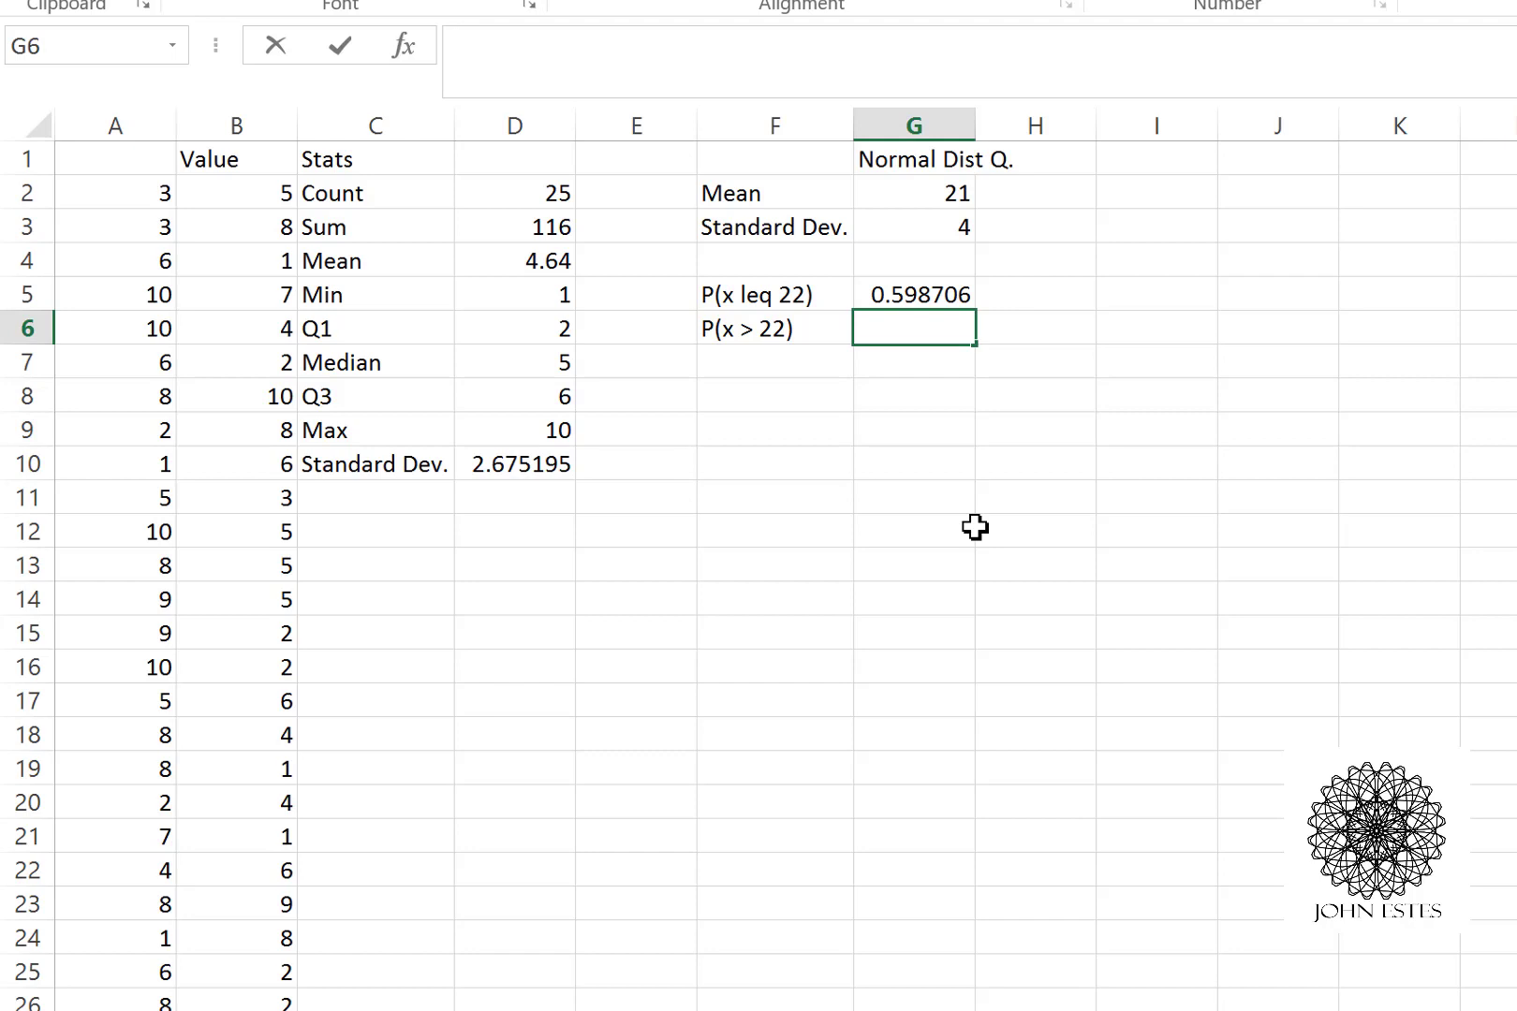
Calculate P(x > 22) in cell G6 directly from the distribution with =1-NORM.DIST(22, G2, G3, TRUE)
{"action": "left_click", "coordinate": [917, 295]}
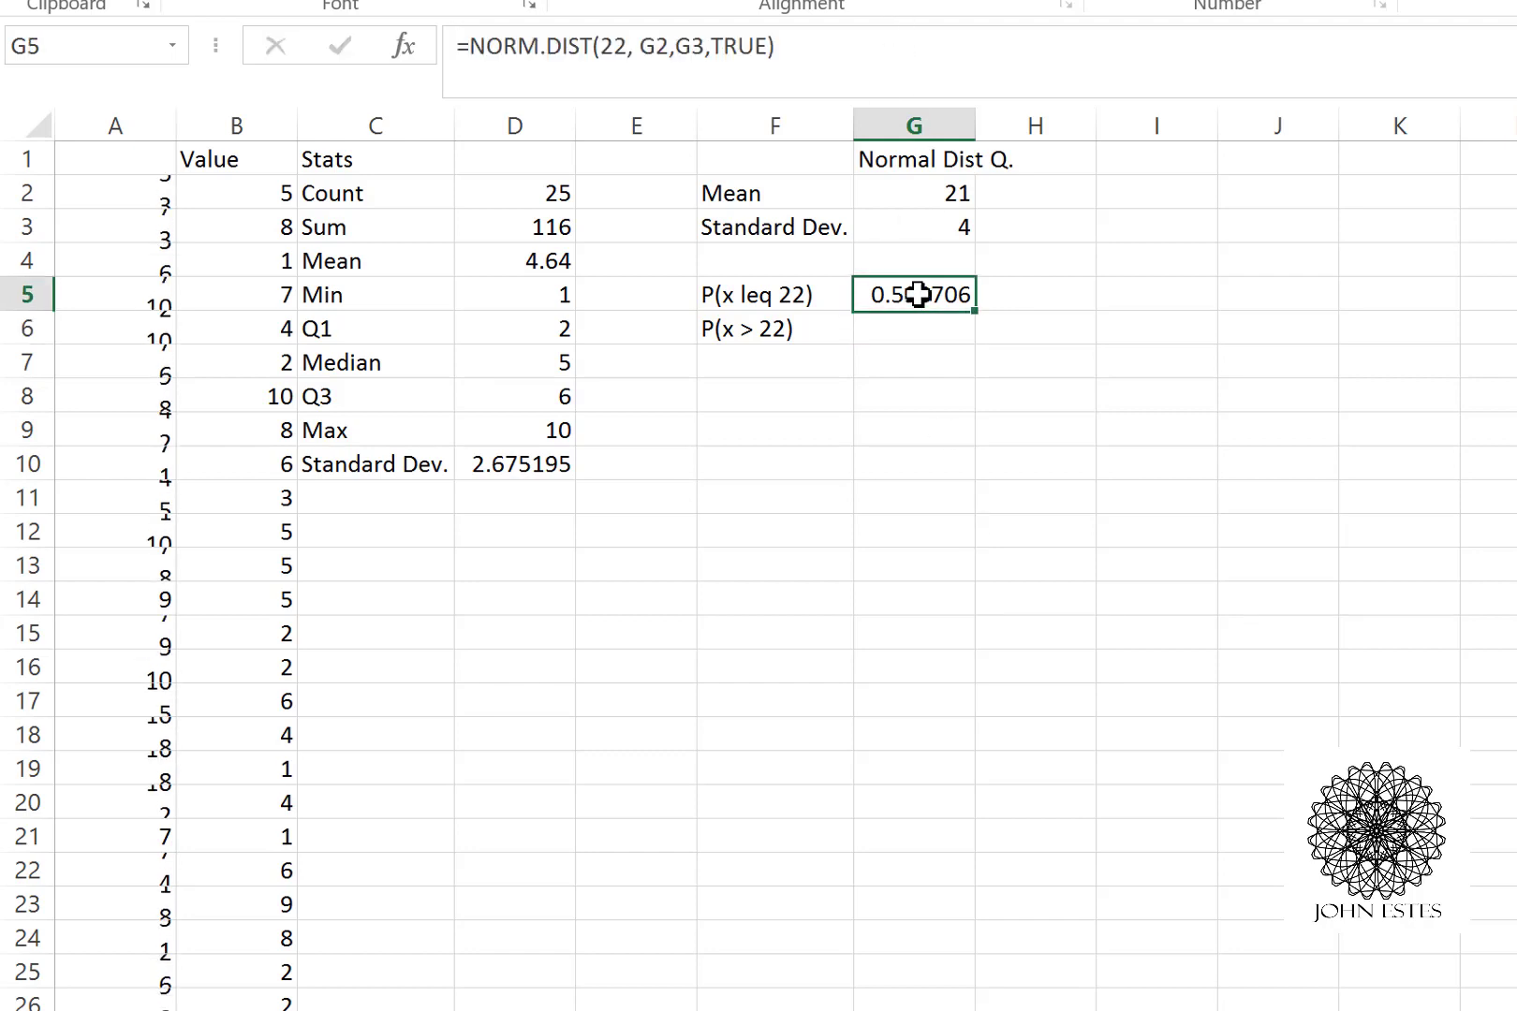
{"action": "left_click", "coordinate": [866, 328]}
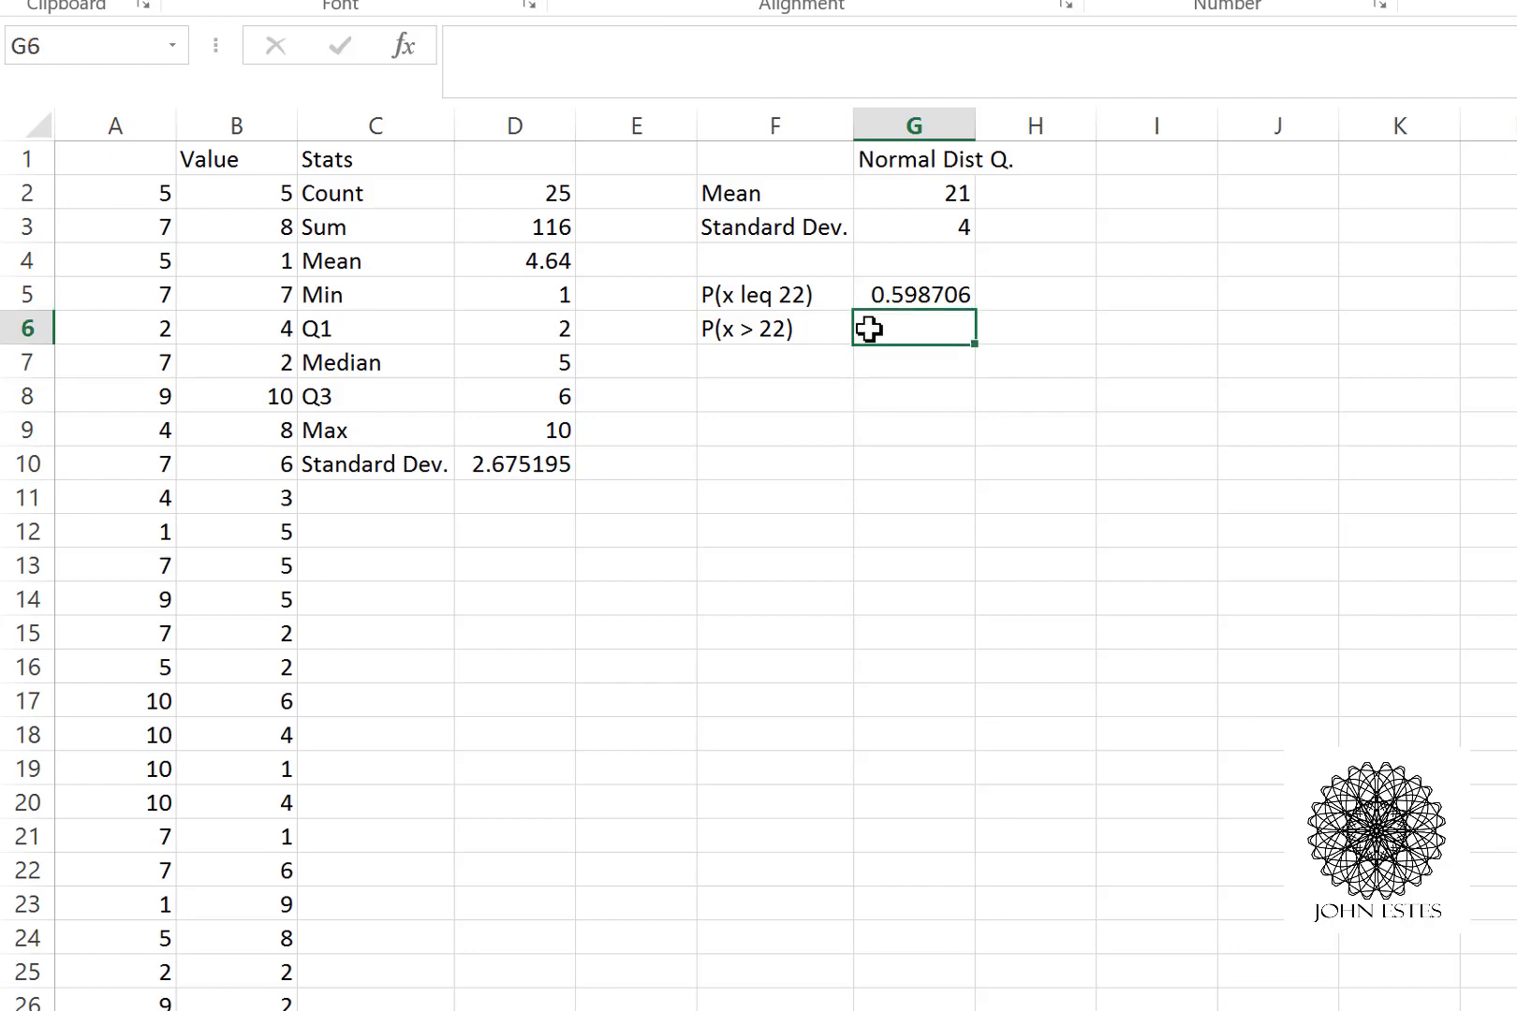
{"action": "left_click", "coordinate": [690, 75]}
{"action": "type", "text": "="}
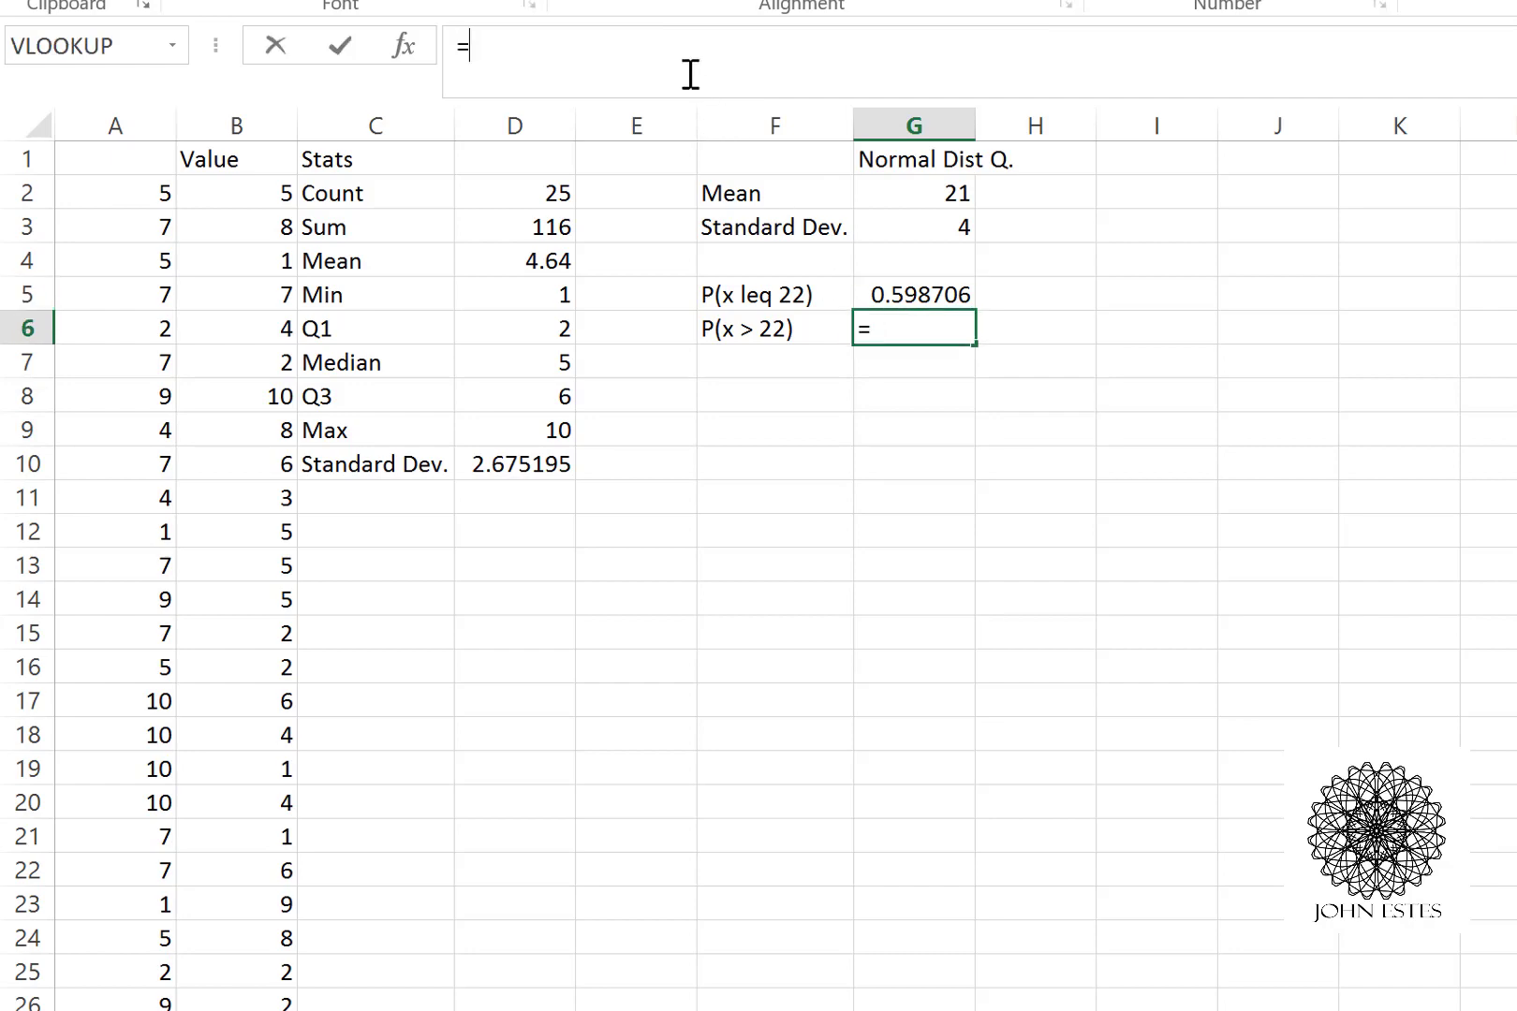
{"action": "type", "text": "1-No"}
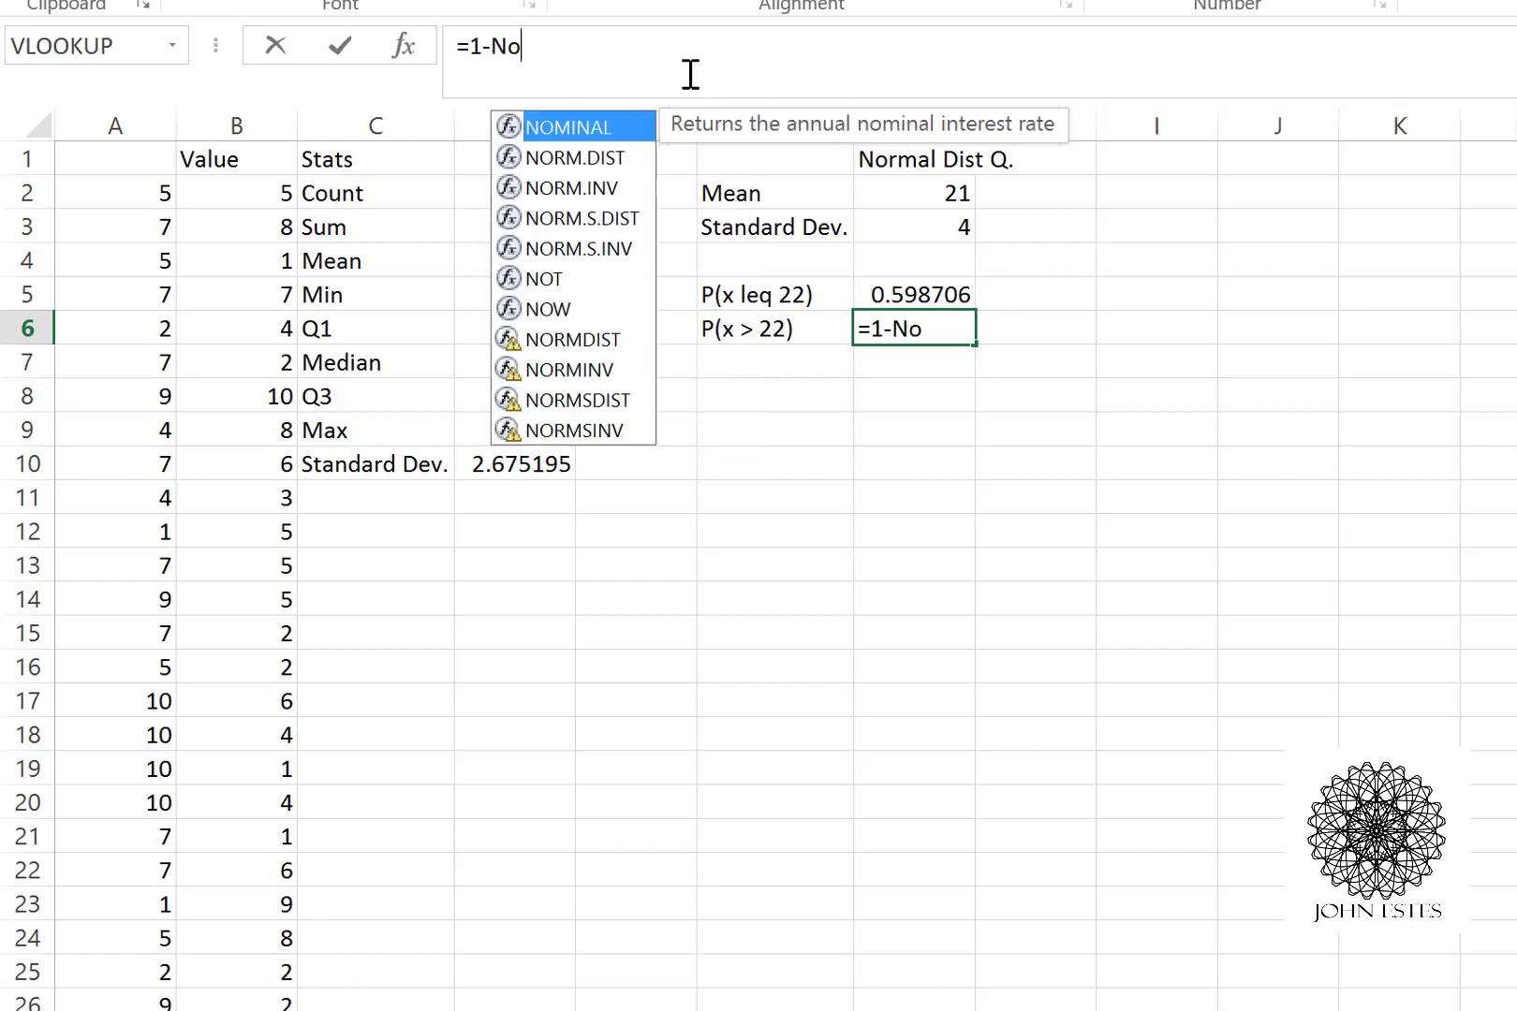
{"action": "key", "text": "Down"}
{"action": "key", "text": "Tab"}
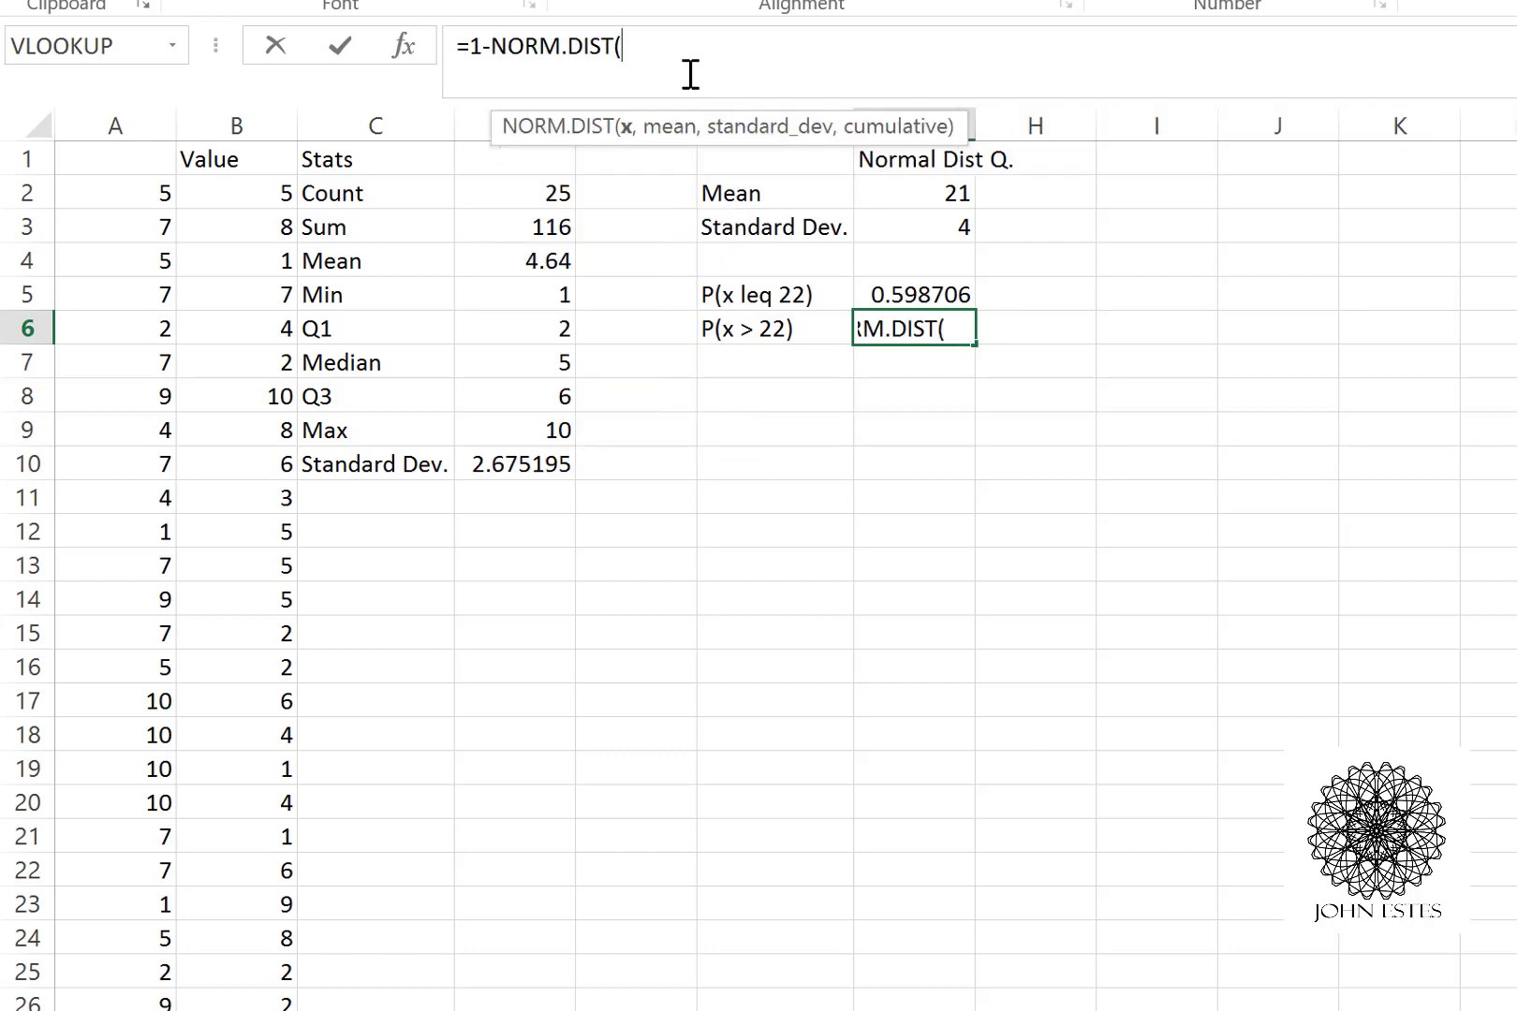
{"action": "type", "text": "22,"}
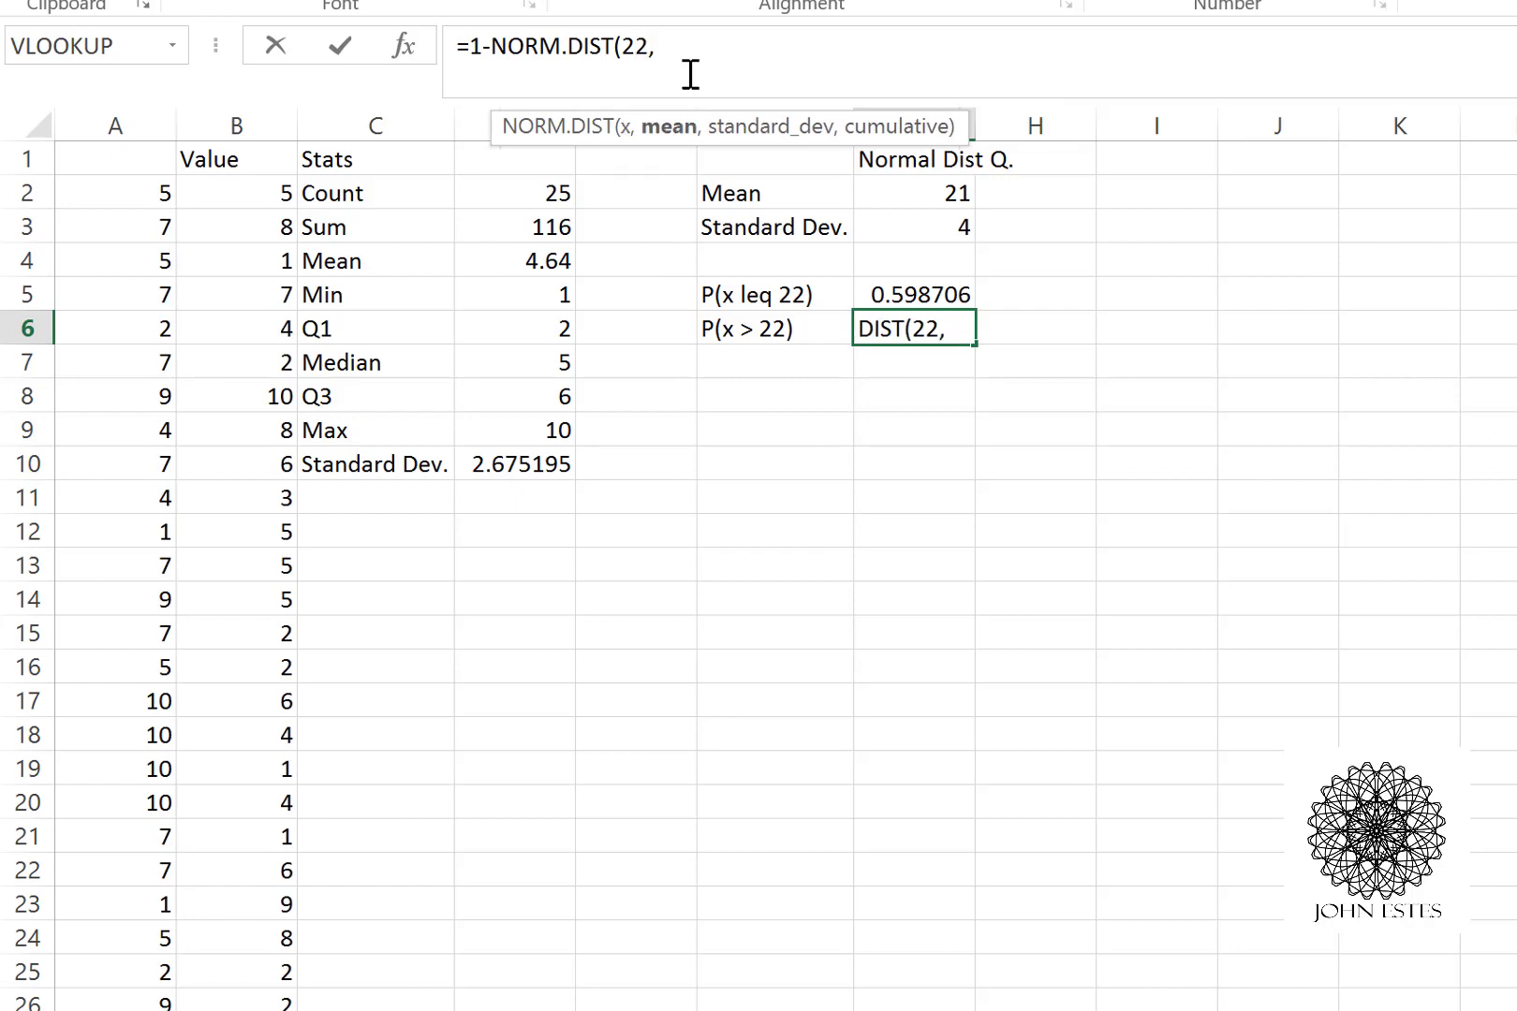
{"action": "type", "text": " G2, G"}
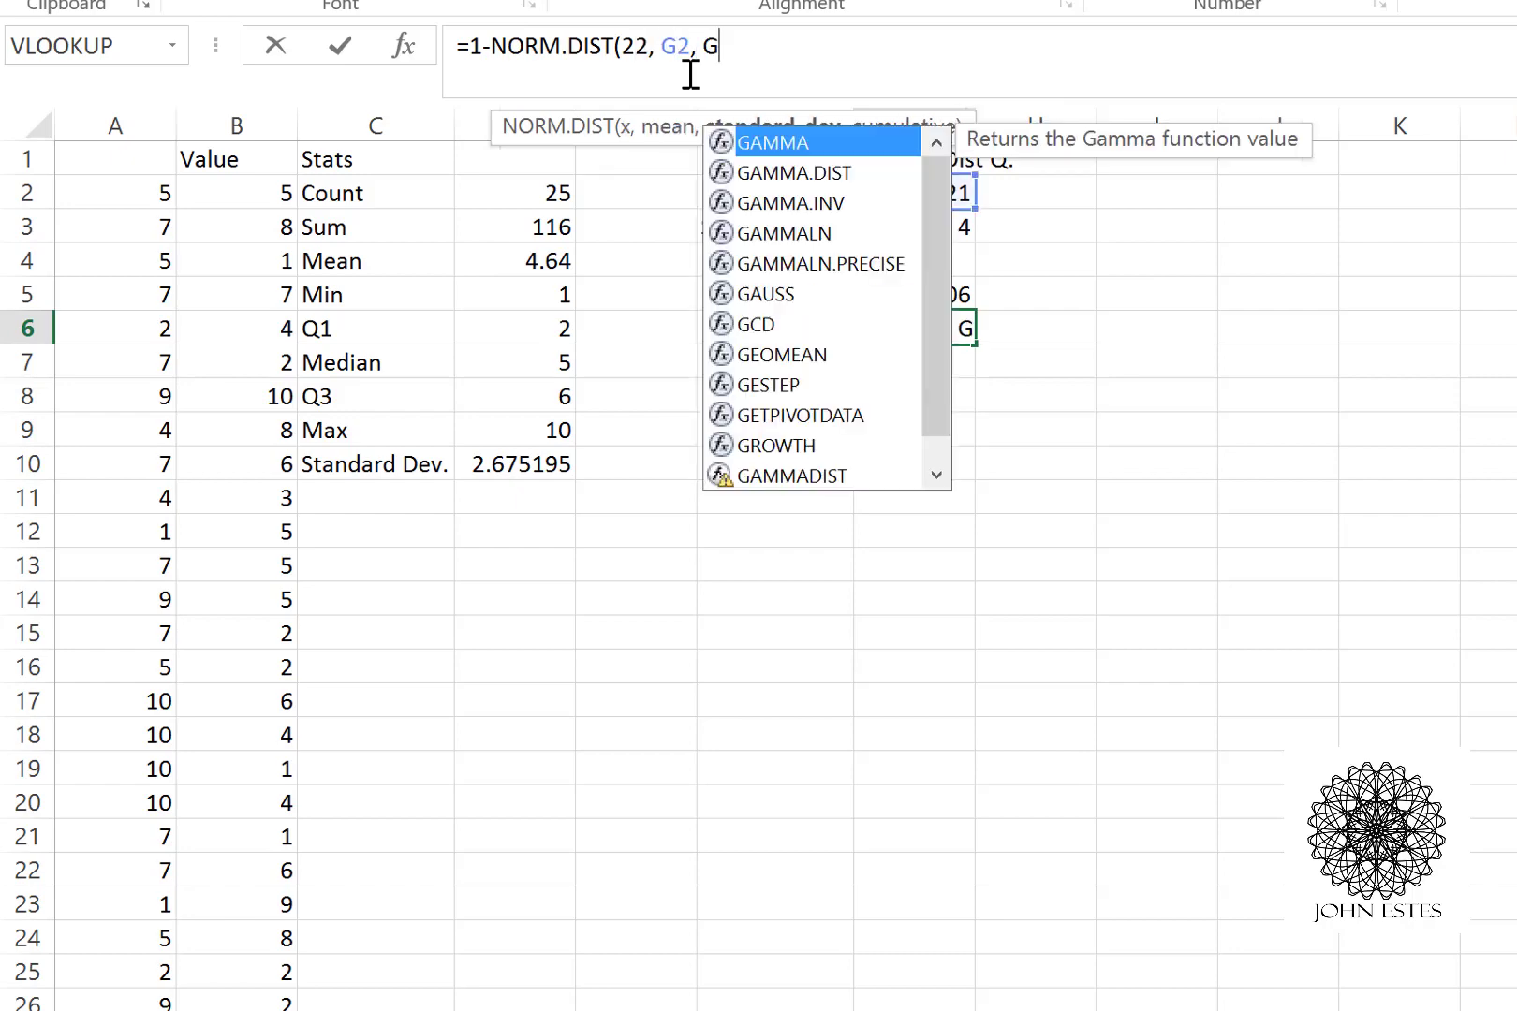
{"action": "type", "text": "3, True)"}
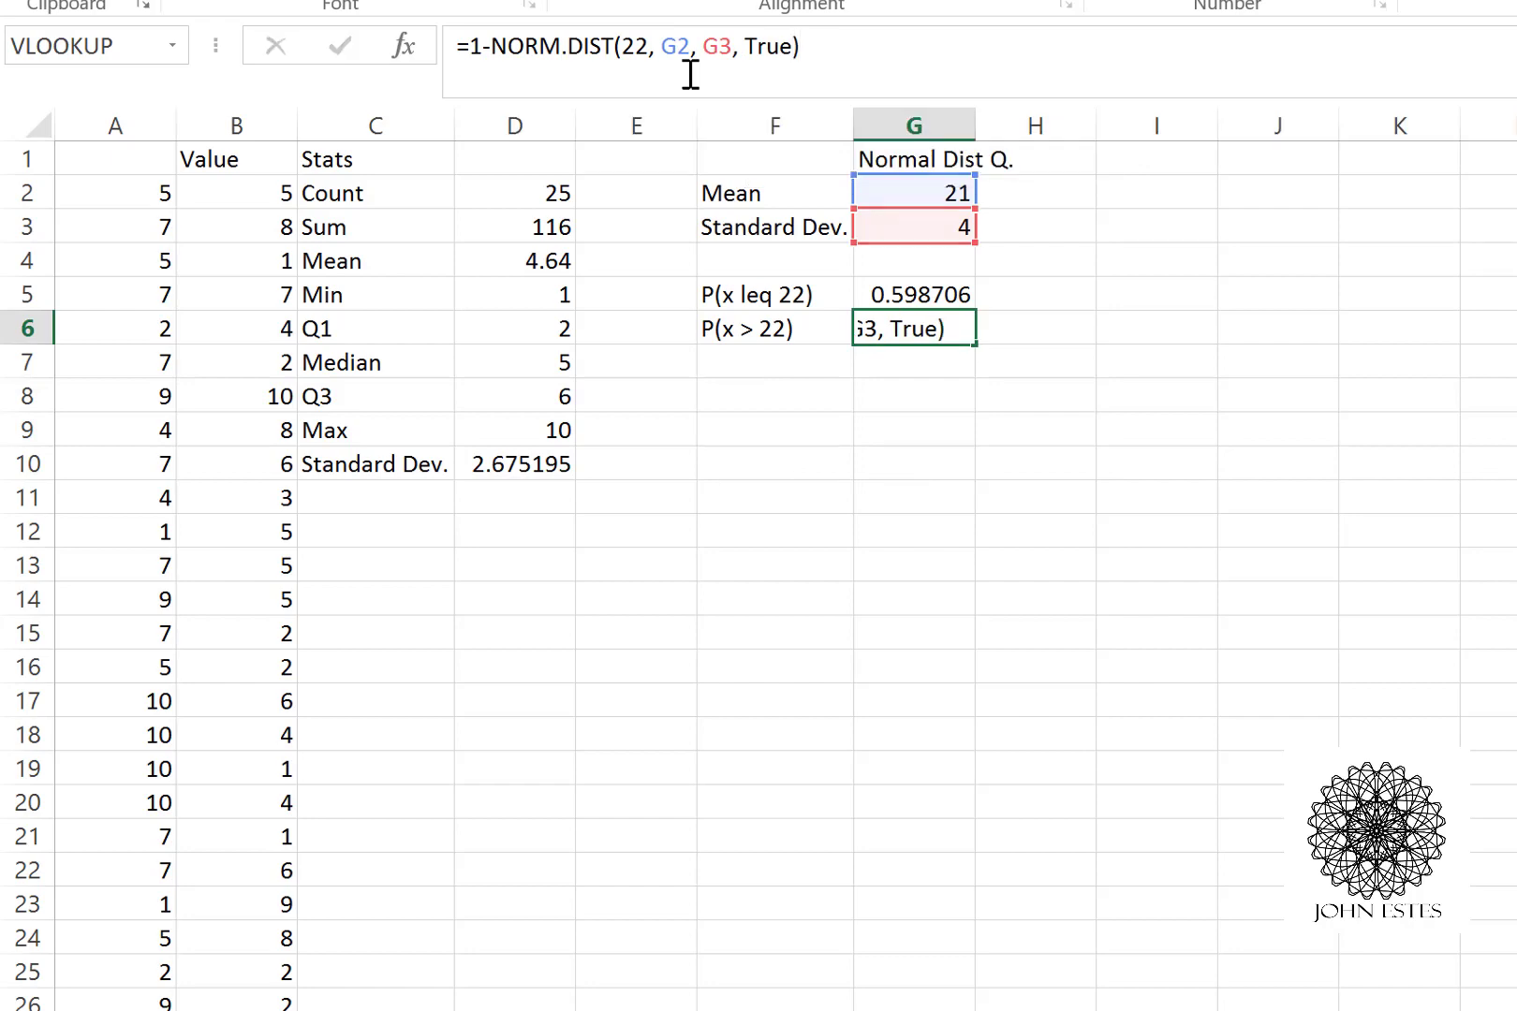
{"action": "key", "text": "Return"}
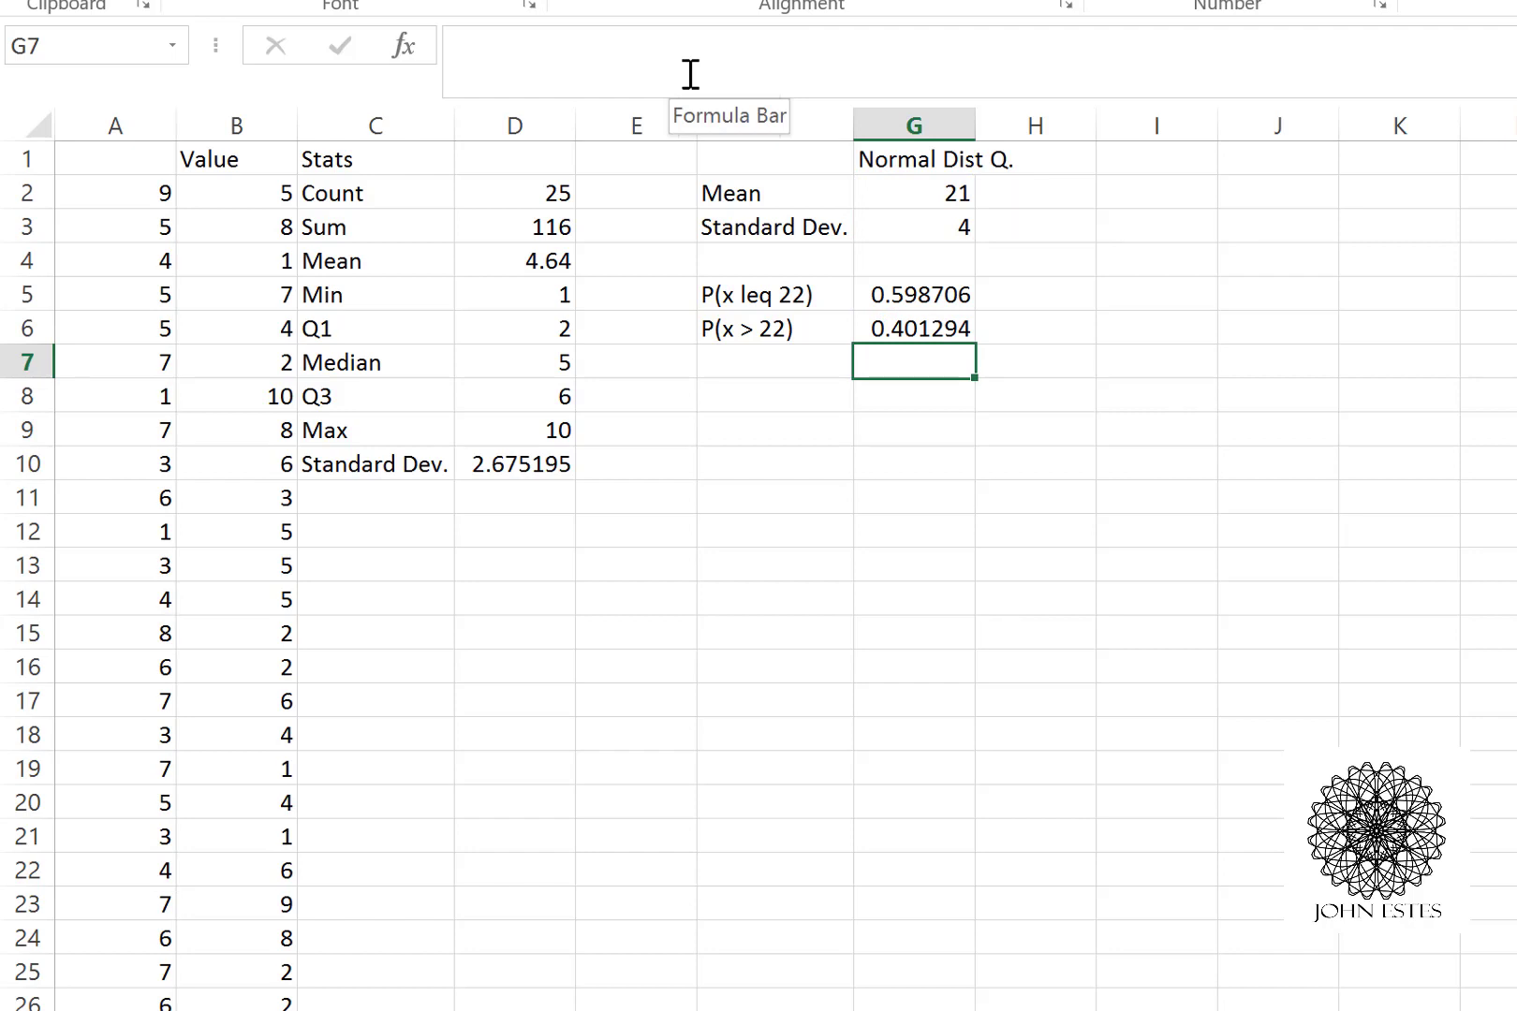
Compare the probability formulas in cells G5 and G6
{"action": "key", "text": "Left"}
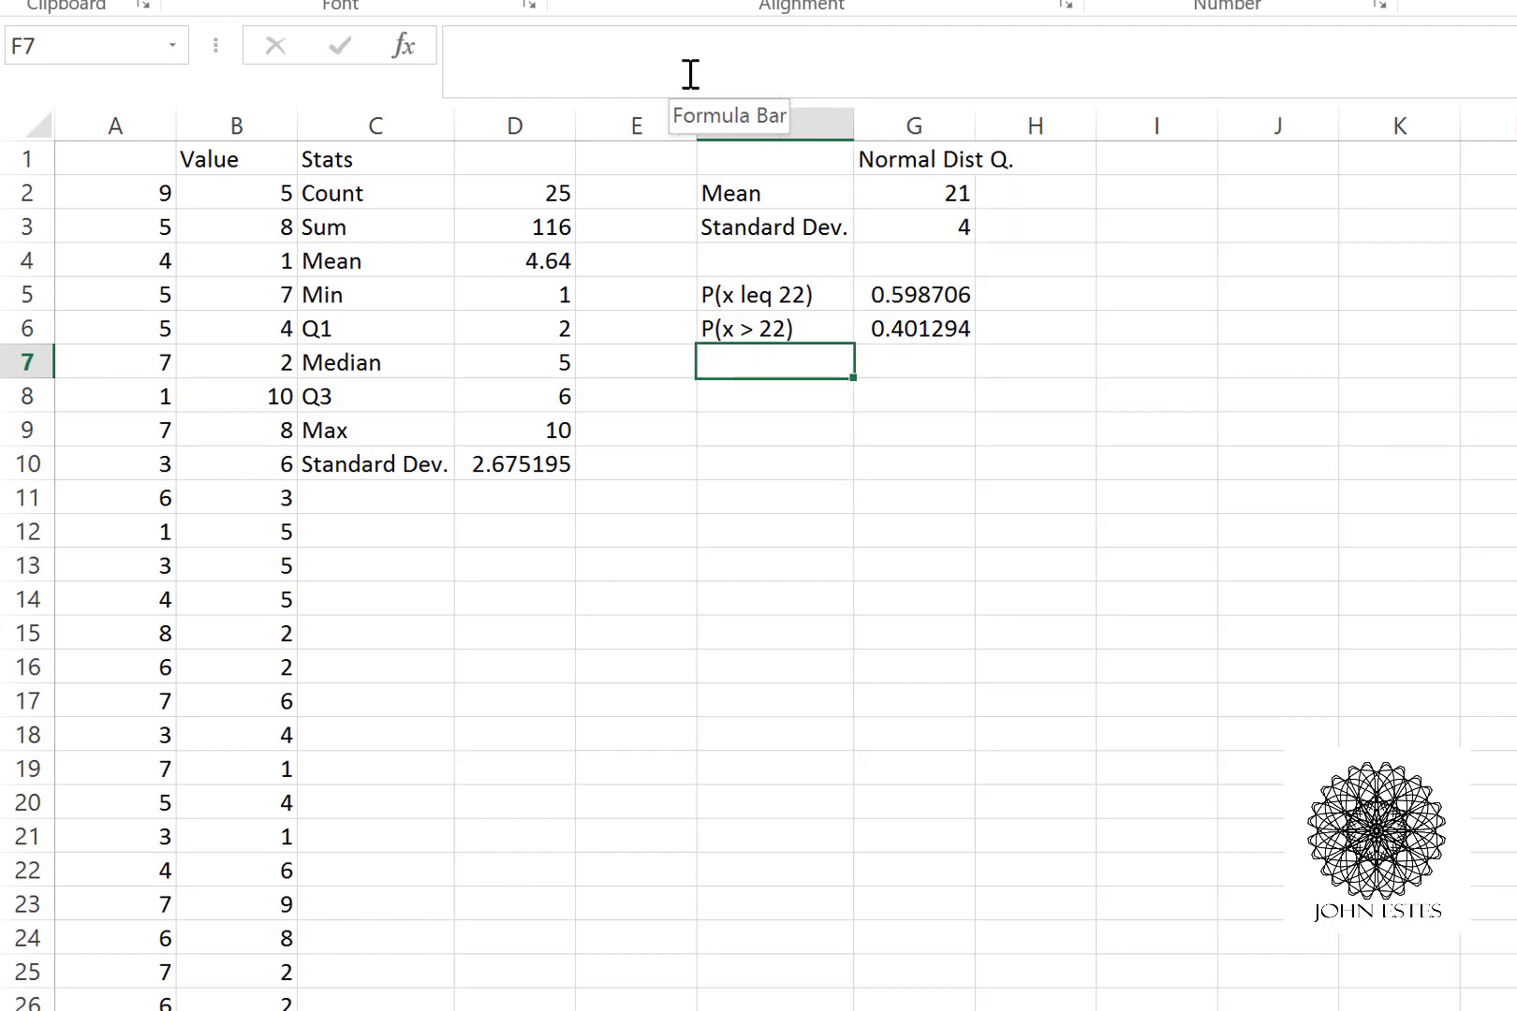
{"action": "key", "text": "Up"}
{"action": "key", "text": "Right"}
{"action": "key", "text": "Up"}
{"action": "key", "text": "Down"}
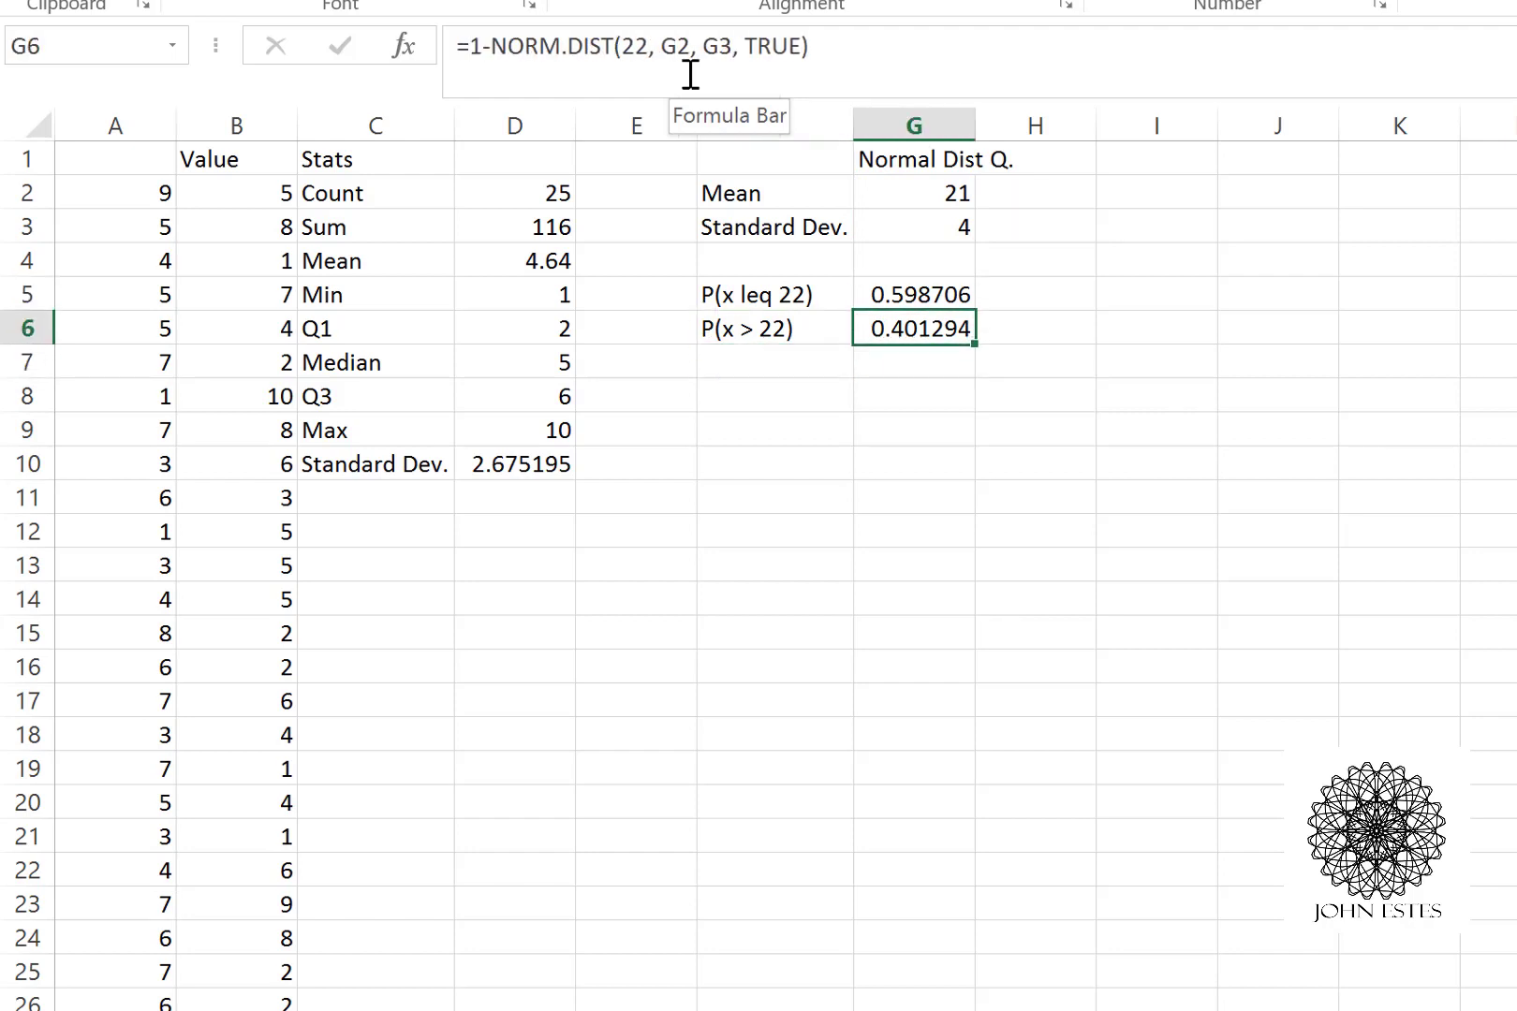
{"action": "key", "text": "Up"}
{"action": "key", "text": "Down"}
Enter the label "P(x > 14)" in cell F7, below the existing probability labels
{"action": "key", "text": "Down"}
{"action": "key", "text": "Left"}
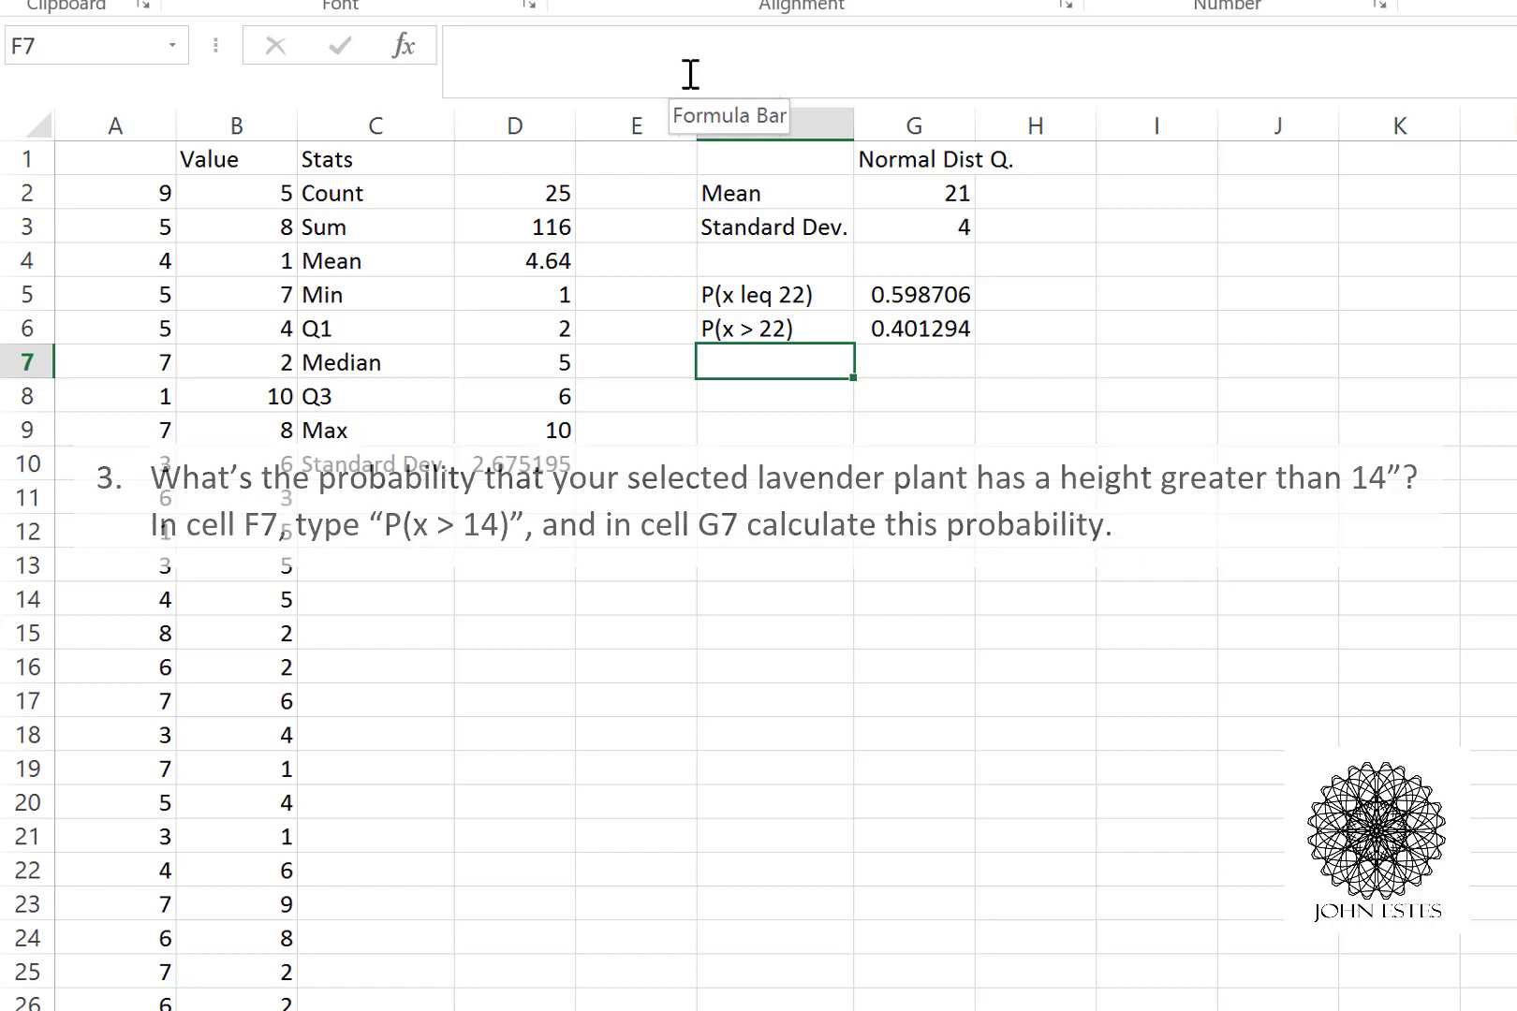
{"action": "type", "text": "er"}
{"action": "key", "text": "BackSpace"}
{"action": "key", "text": "BackSpace"}
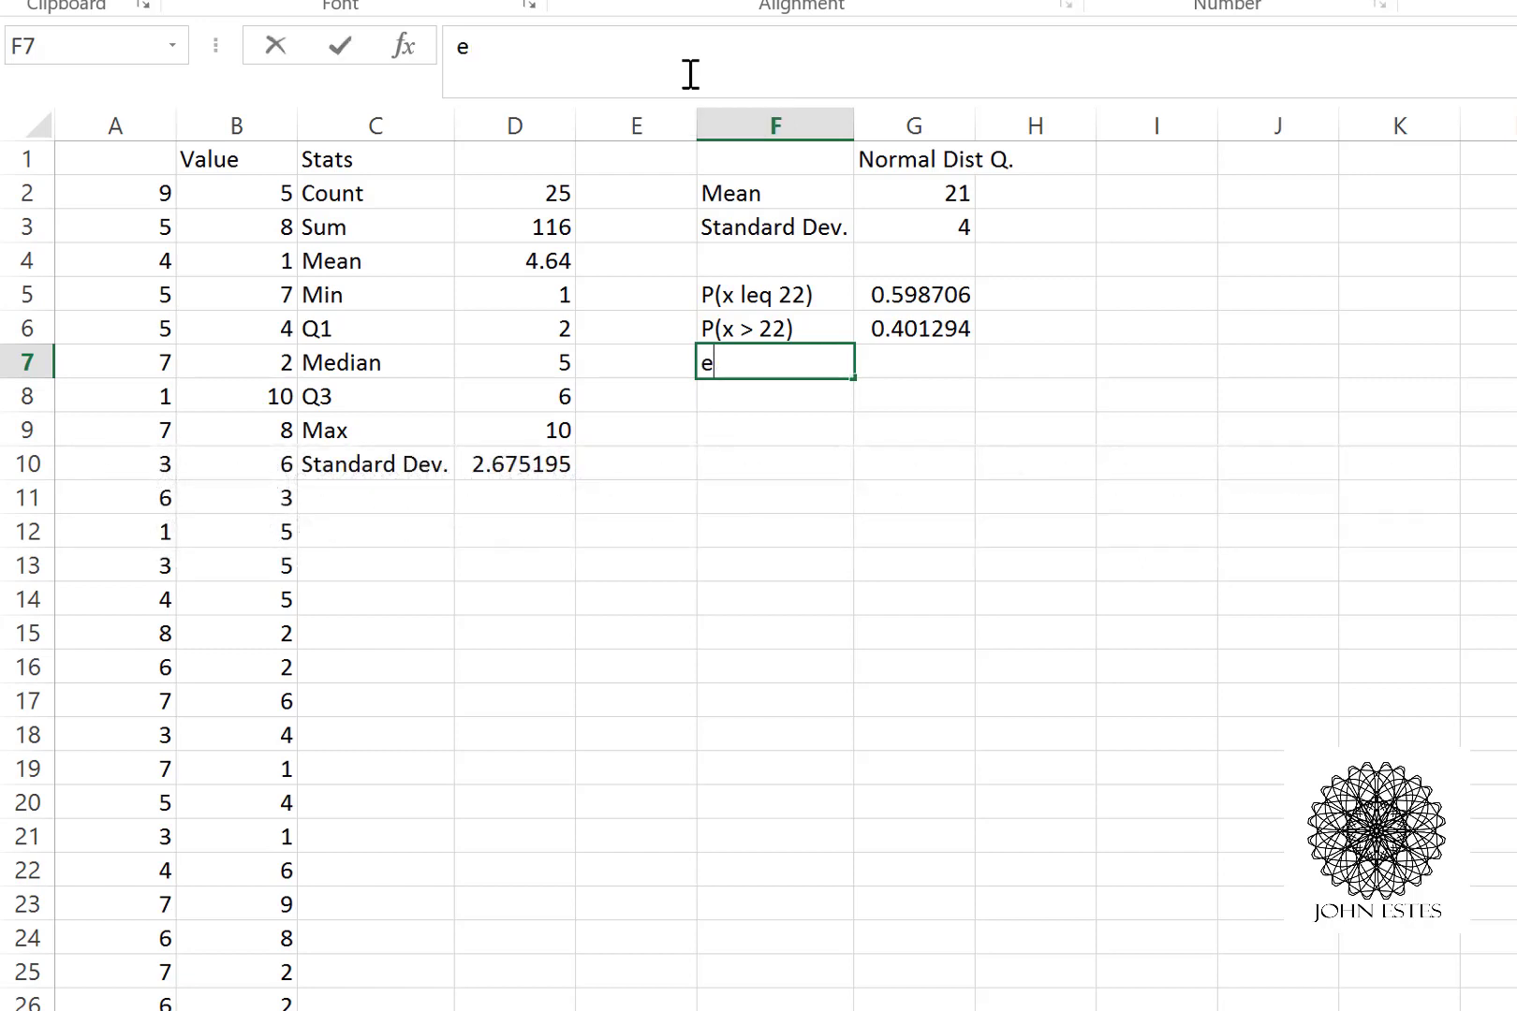
{"action": "type", "text": "P(x > 14)"}
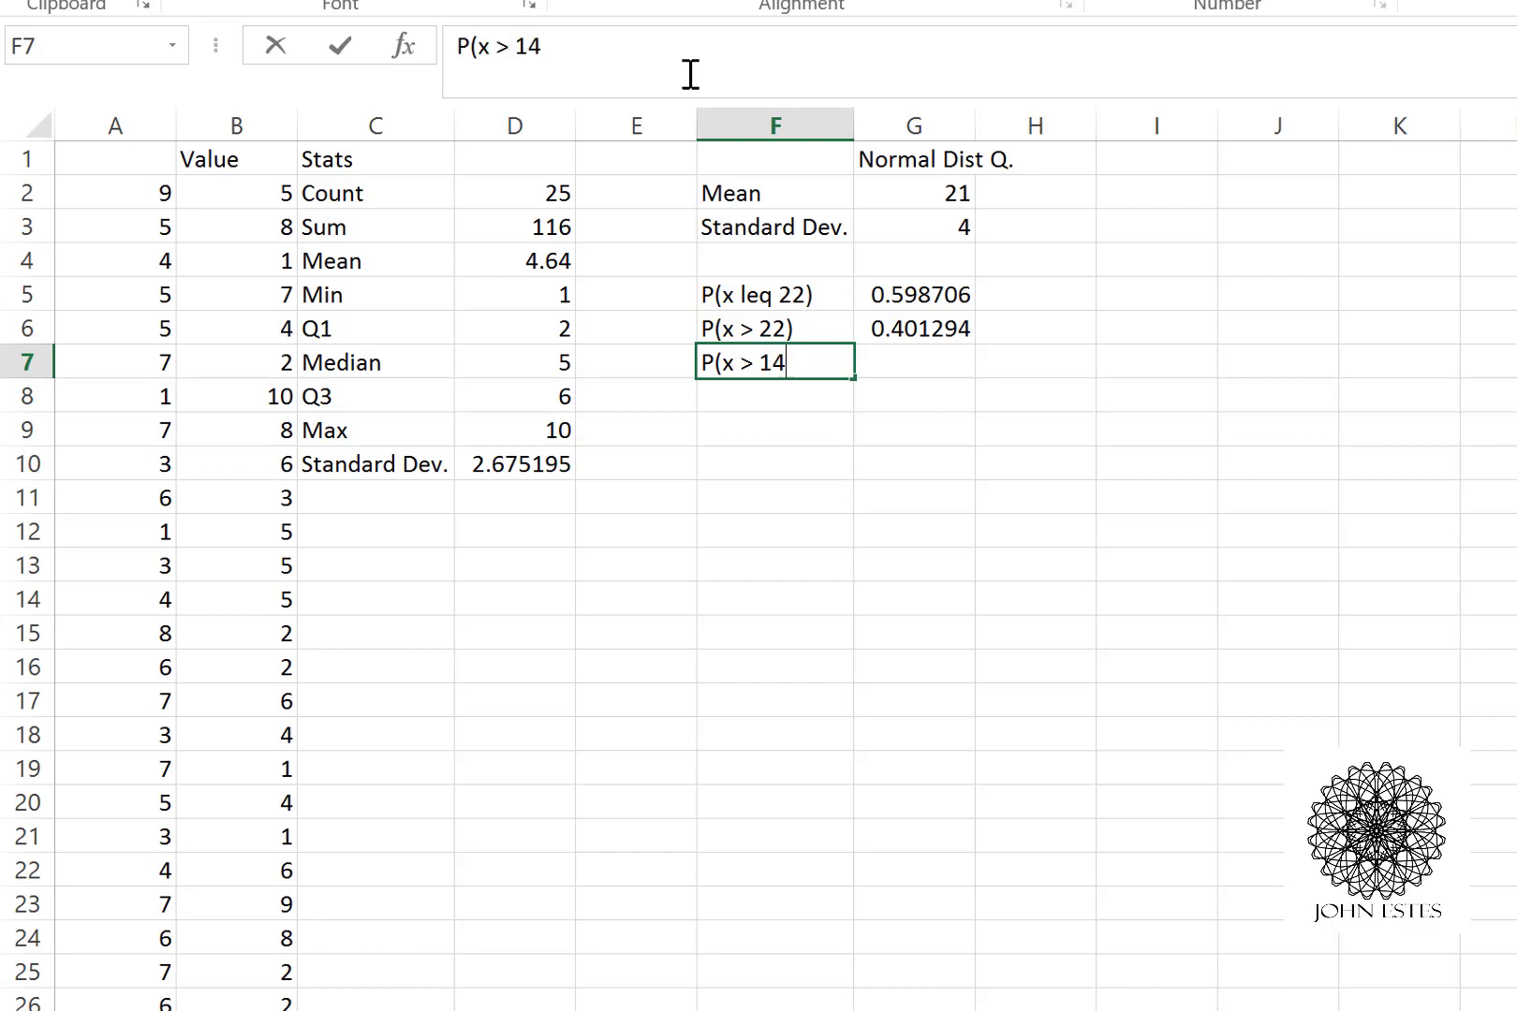
{"action": "key", "text": "Left"}
Change the comparison sign in the label in cell F7 so it reads "P(x geq 14)"
{"action": "key", "text": "Left"}
{"action": "key", "text": "Left"}
{"action": "key", "text": "Right"}
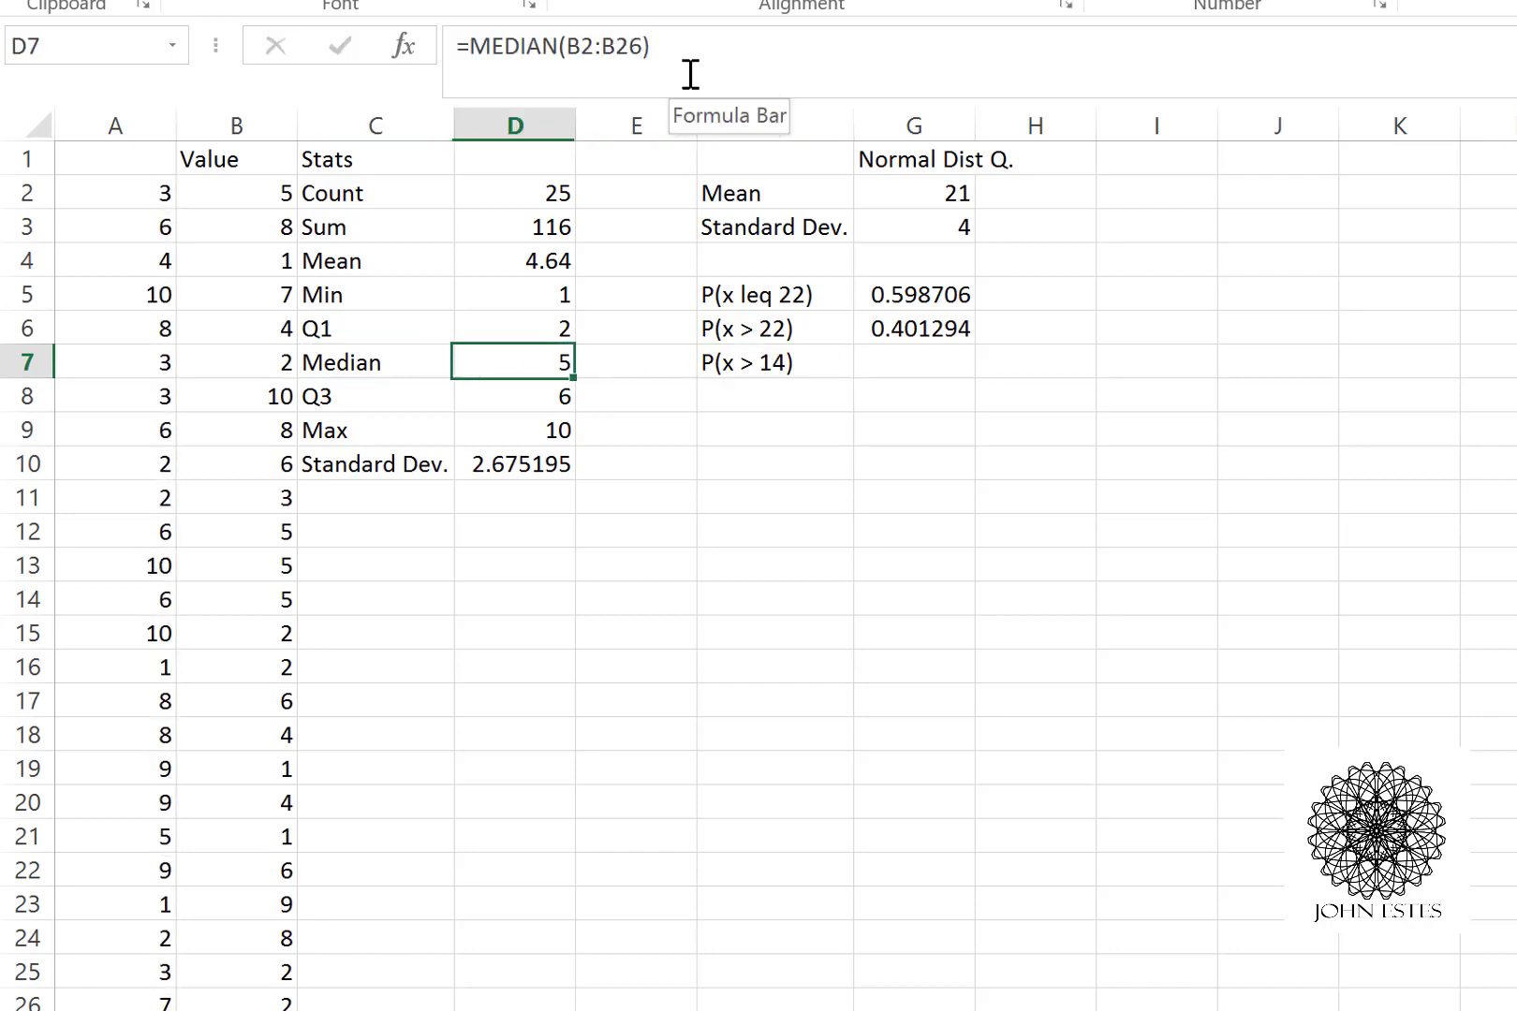
{"action": "key", "text": "Right"}
{"action": "key", "text": "Right"}
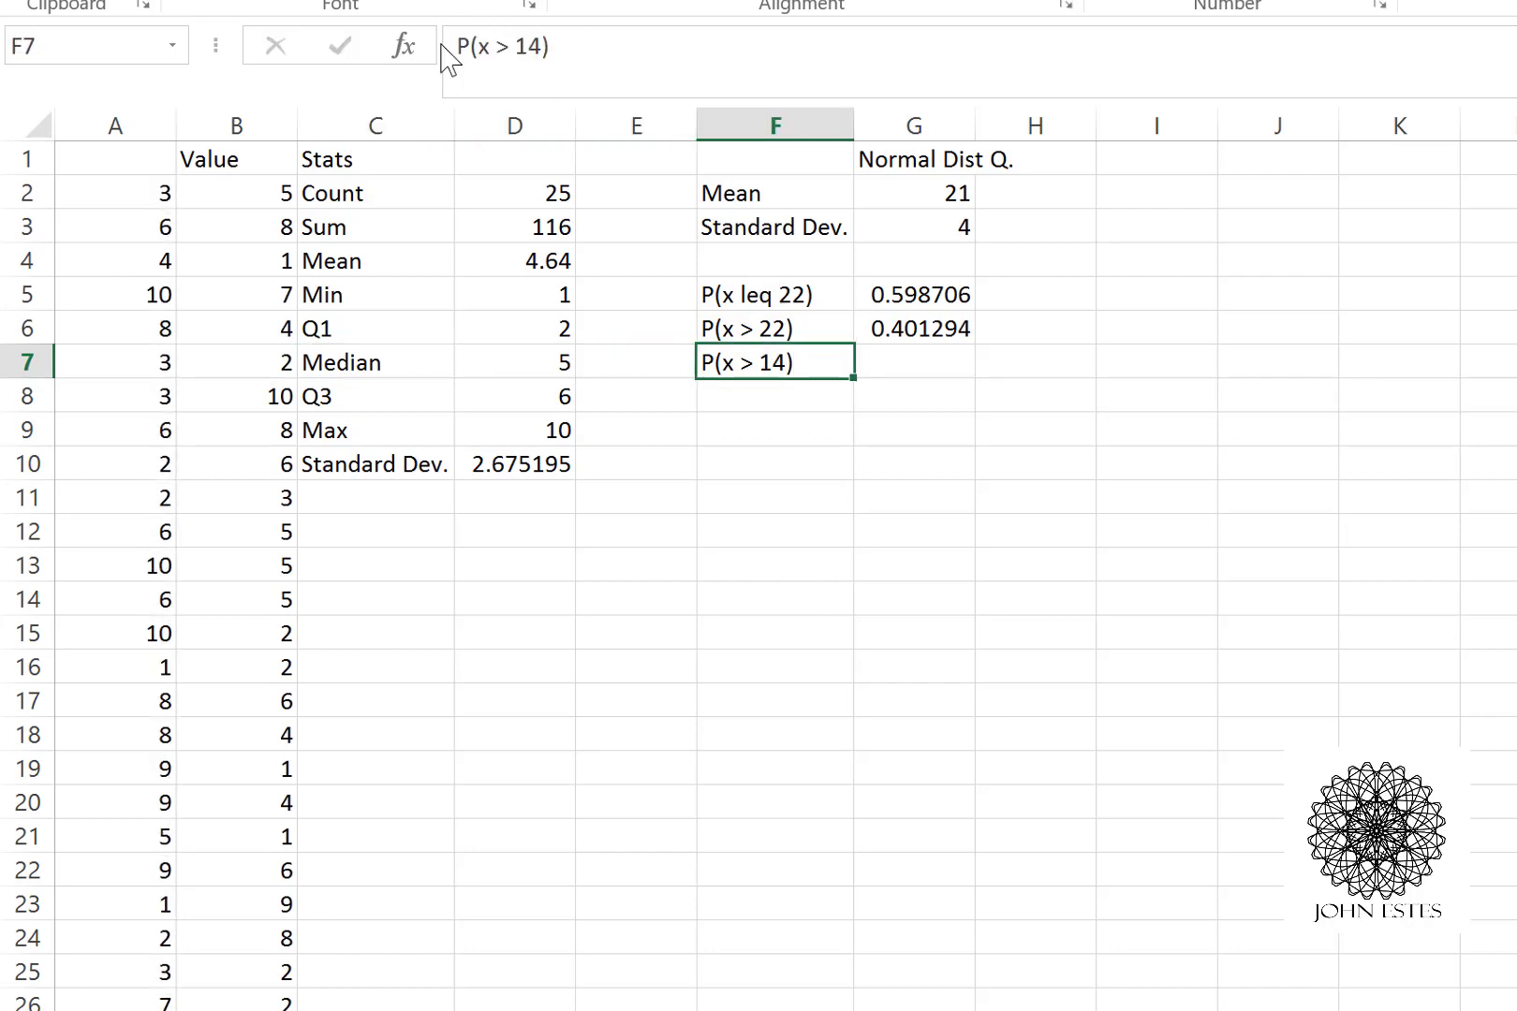
{"action": "left_click", "coordinate": [507, 56]}
{"action": "key", "text": "BackSpace"}
{"action": "type", "text": "g"}
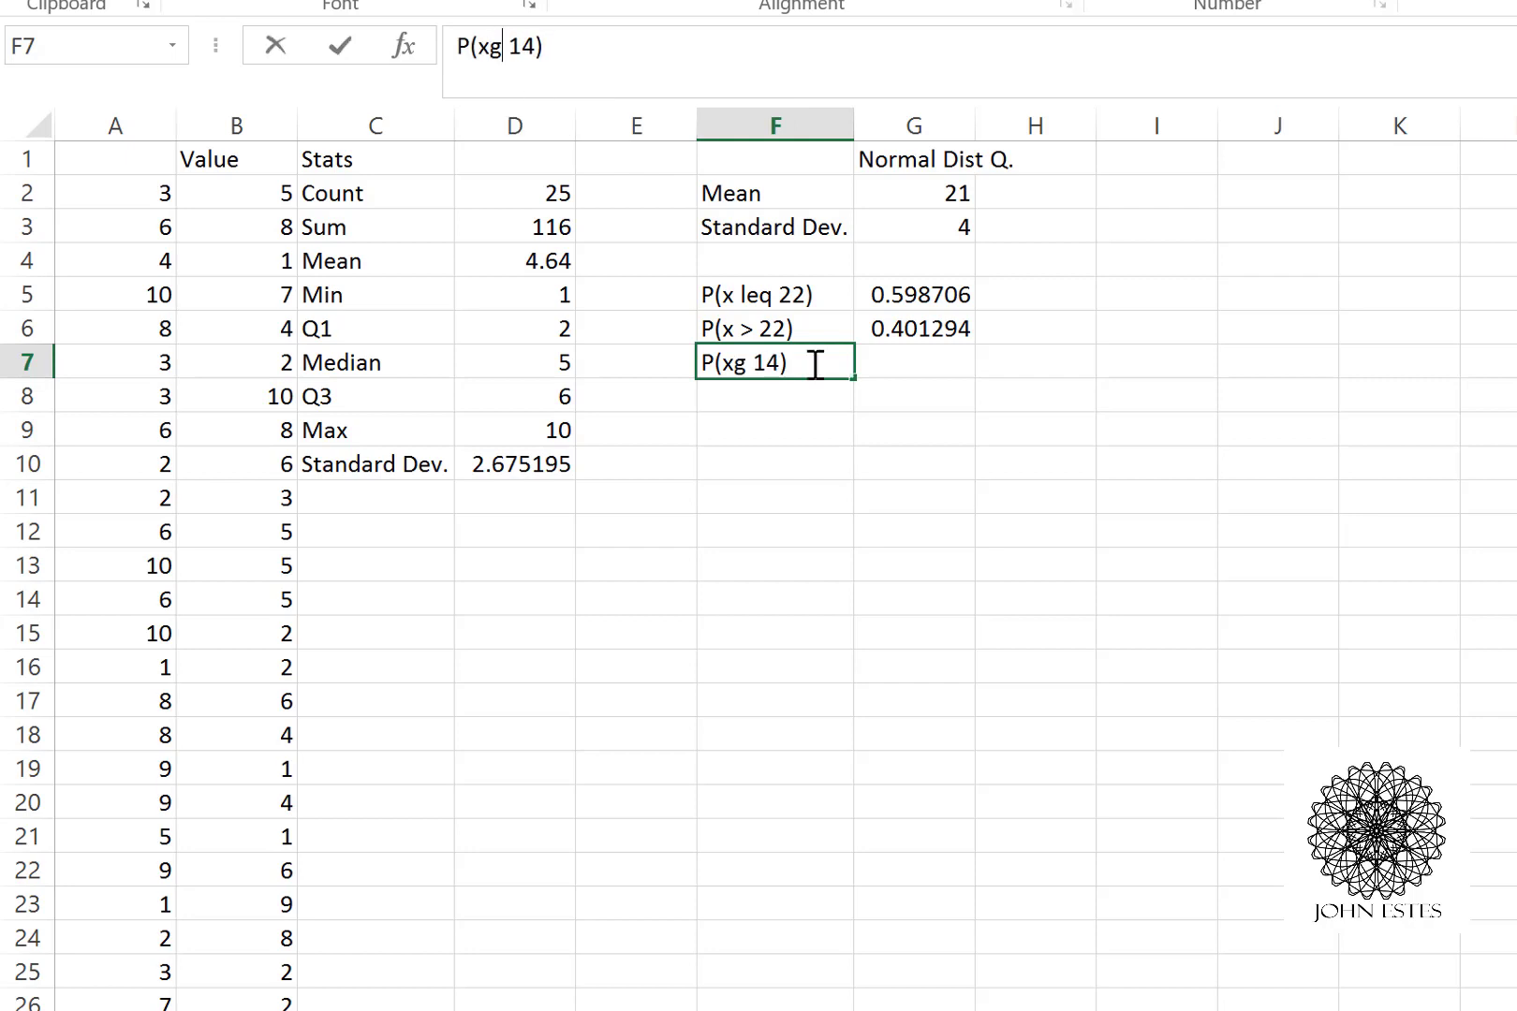
{"action": "key", "text": "BackSpace"}
{"action": "type", "text": "ge"}
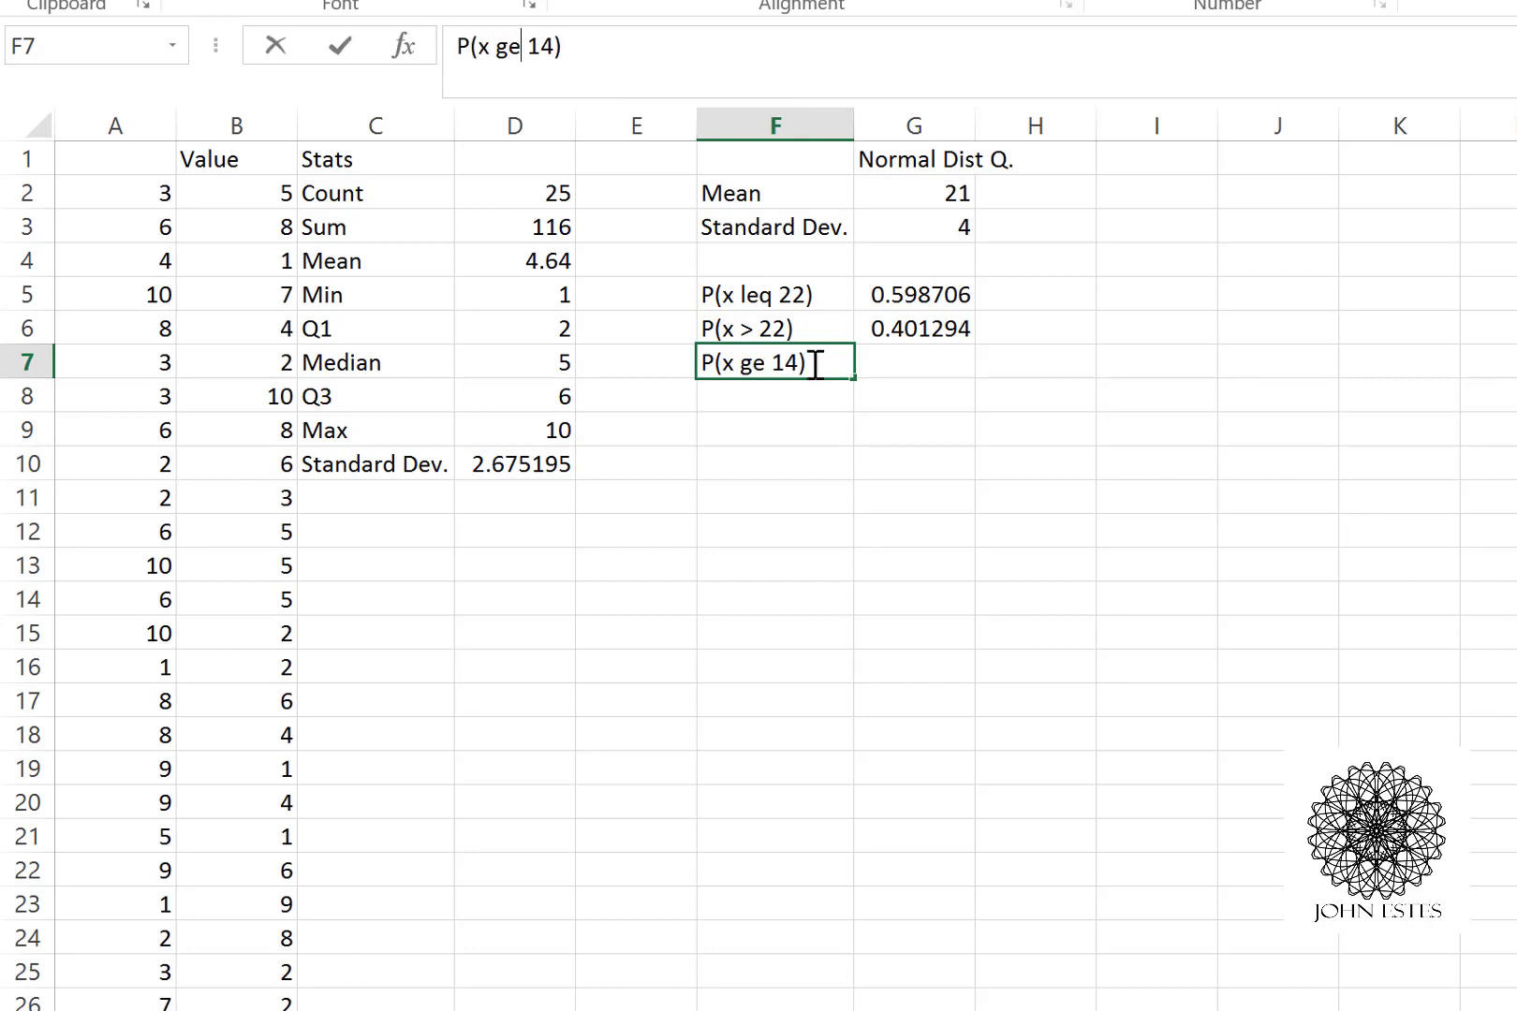
{"action": "type", "text": "q"}
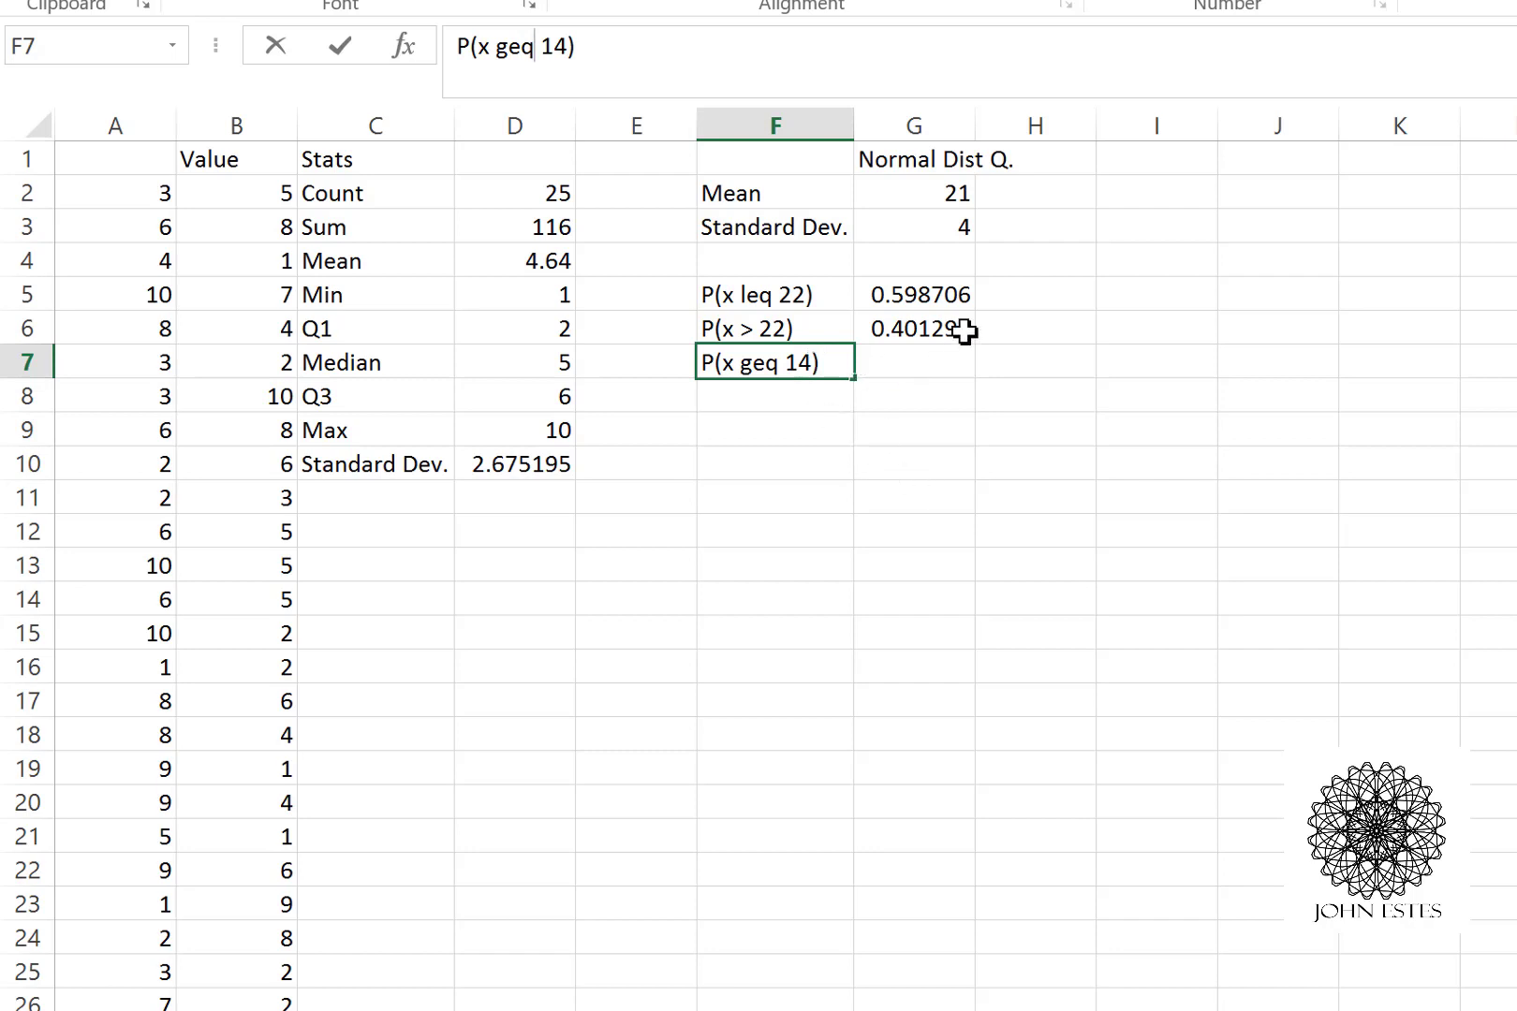
Calculate the probability of x being at least 14 in cell G7 with =1-NORM.DIST(14, G2, G3, TRUE)
{"action": "left_click", "coordinate": [934, 370]}
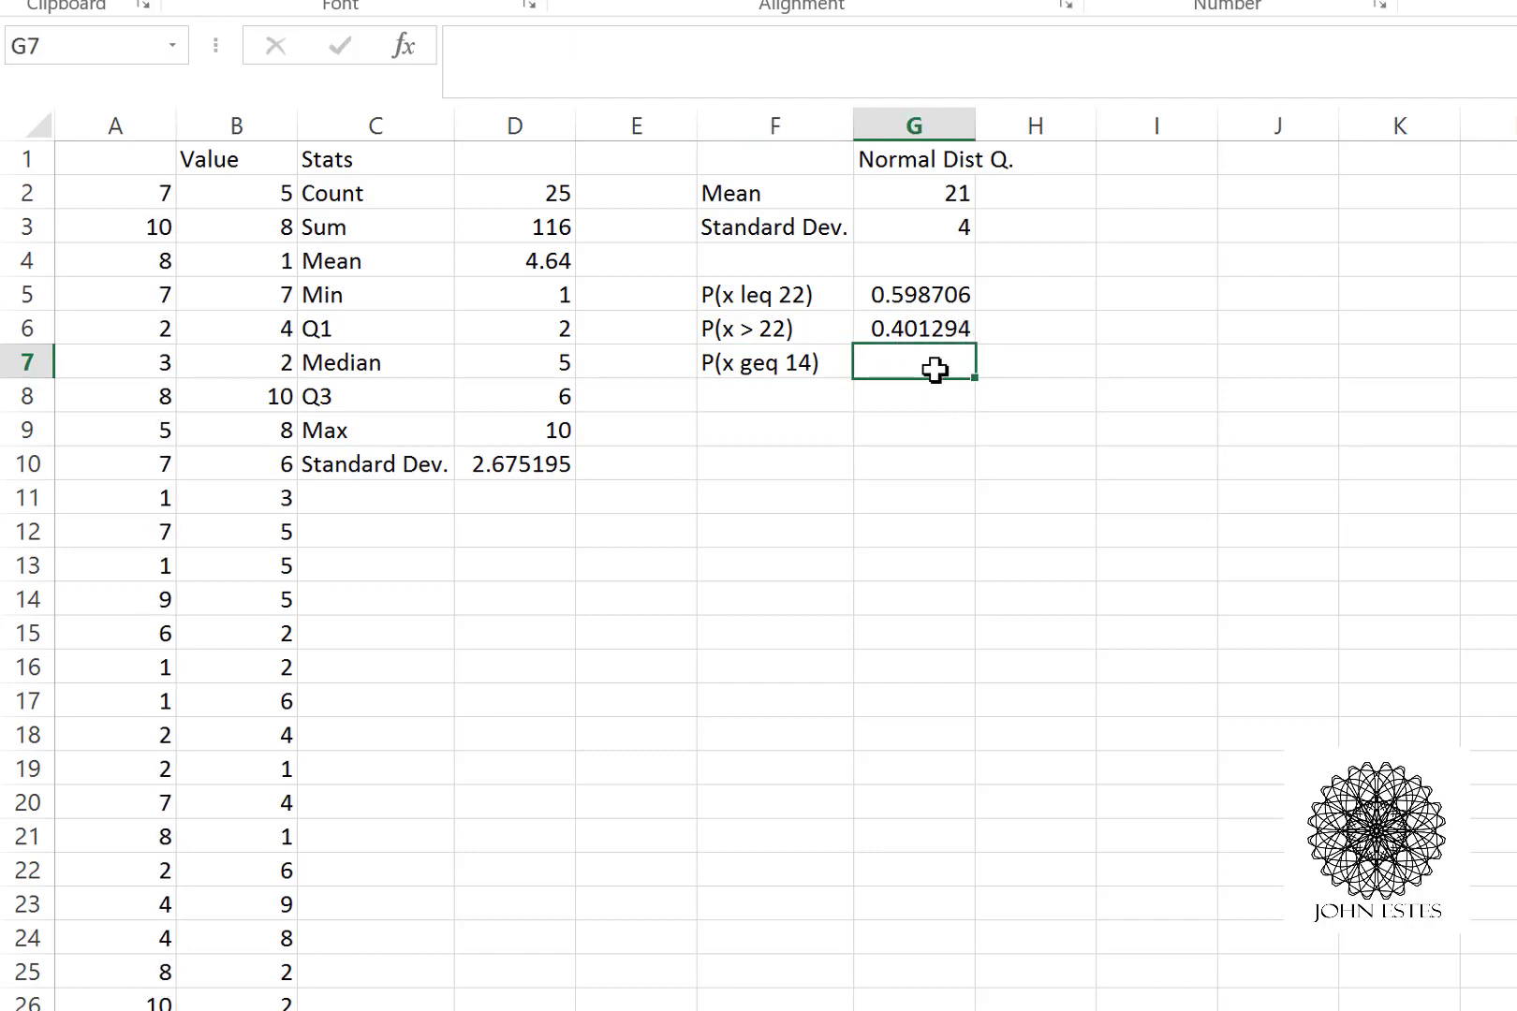
{"action": "left_click", "coordinate": [793, 81]}
{"action": "type", "text": "="}
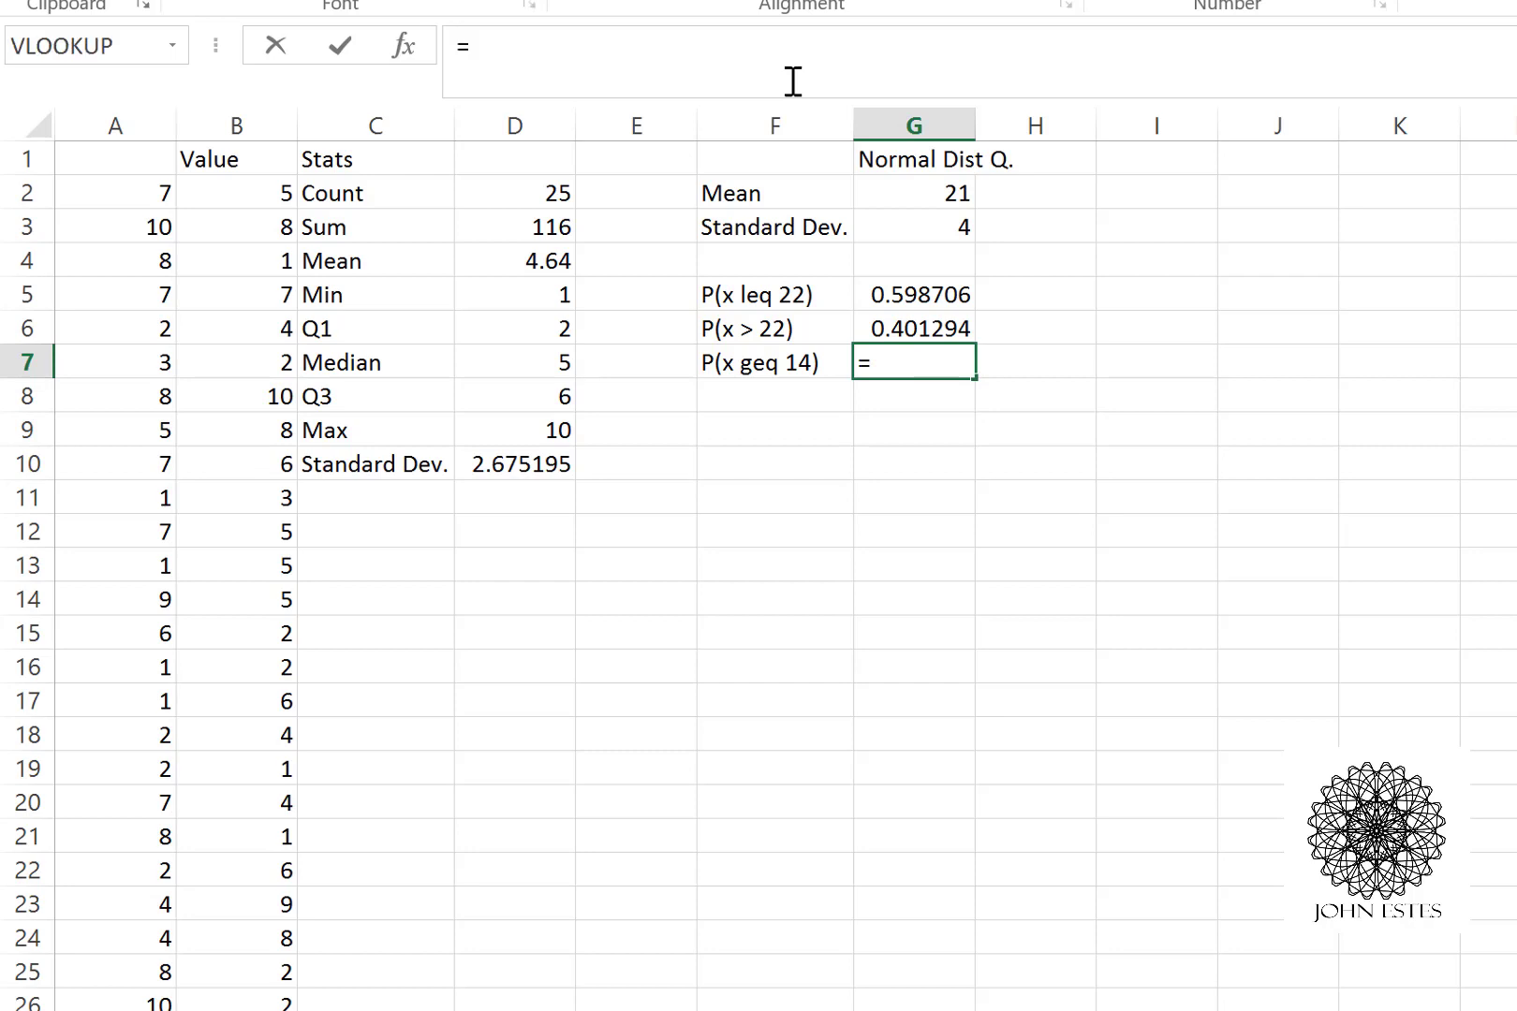
{"action": "type", "text": "1-Nor"}
{"action": "key", "text": "Tab"}
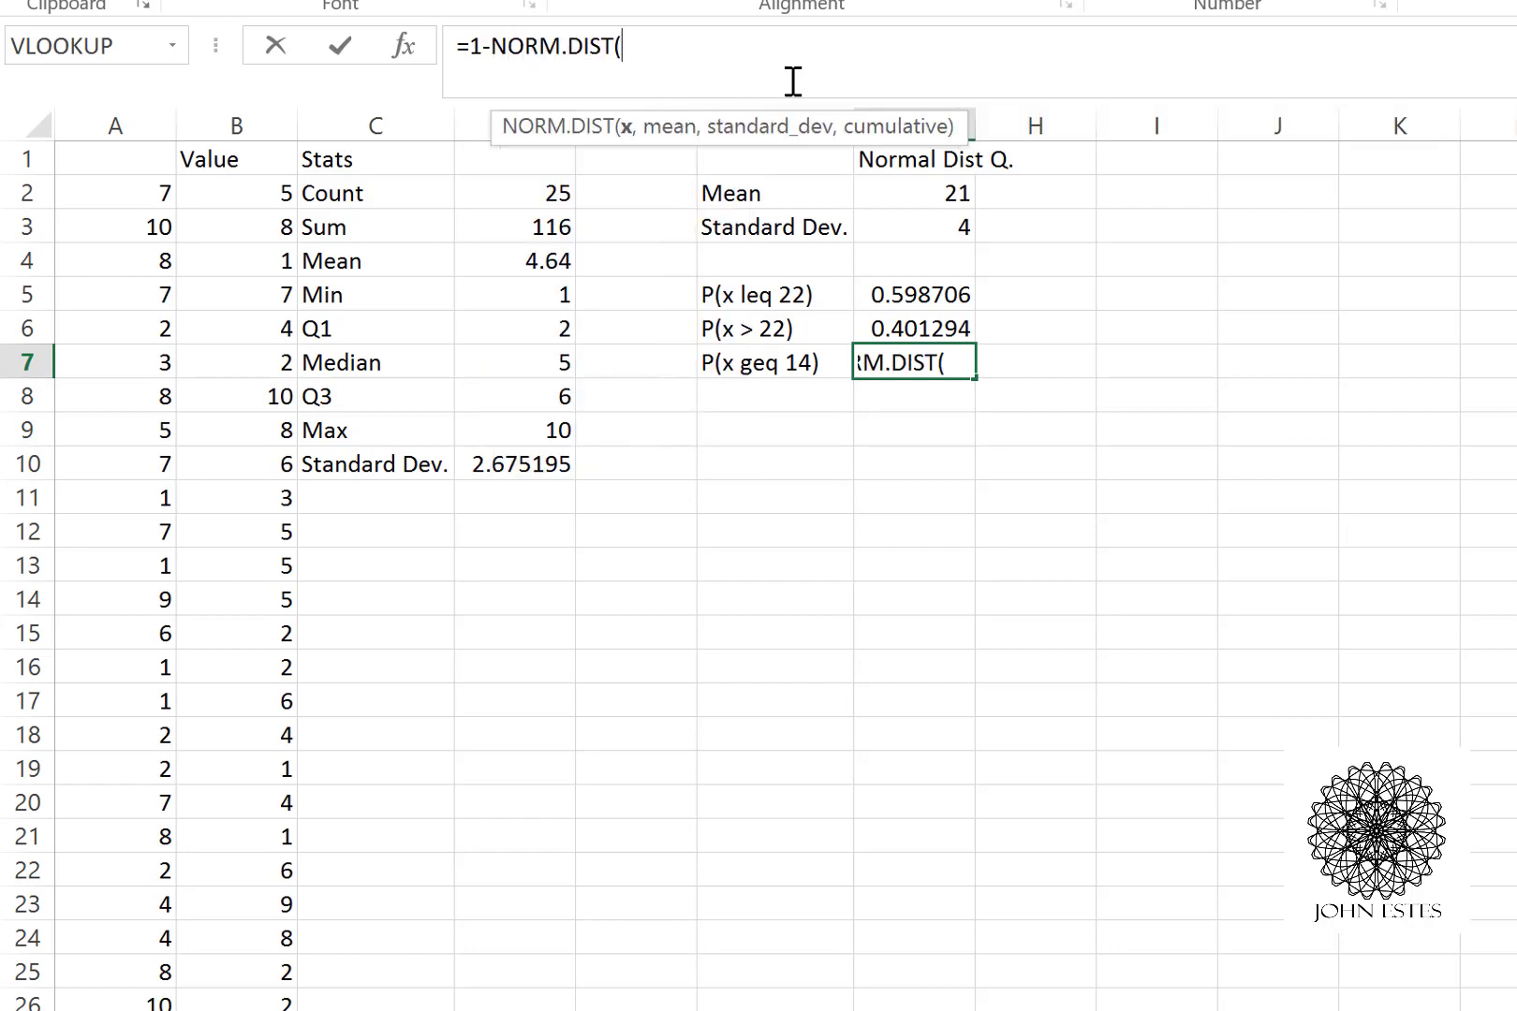
{"action": "type", "text": "14,"}
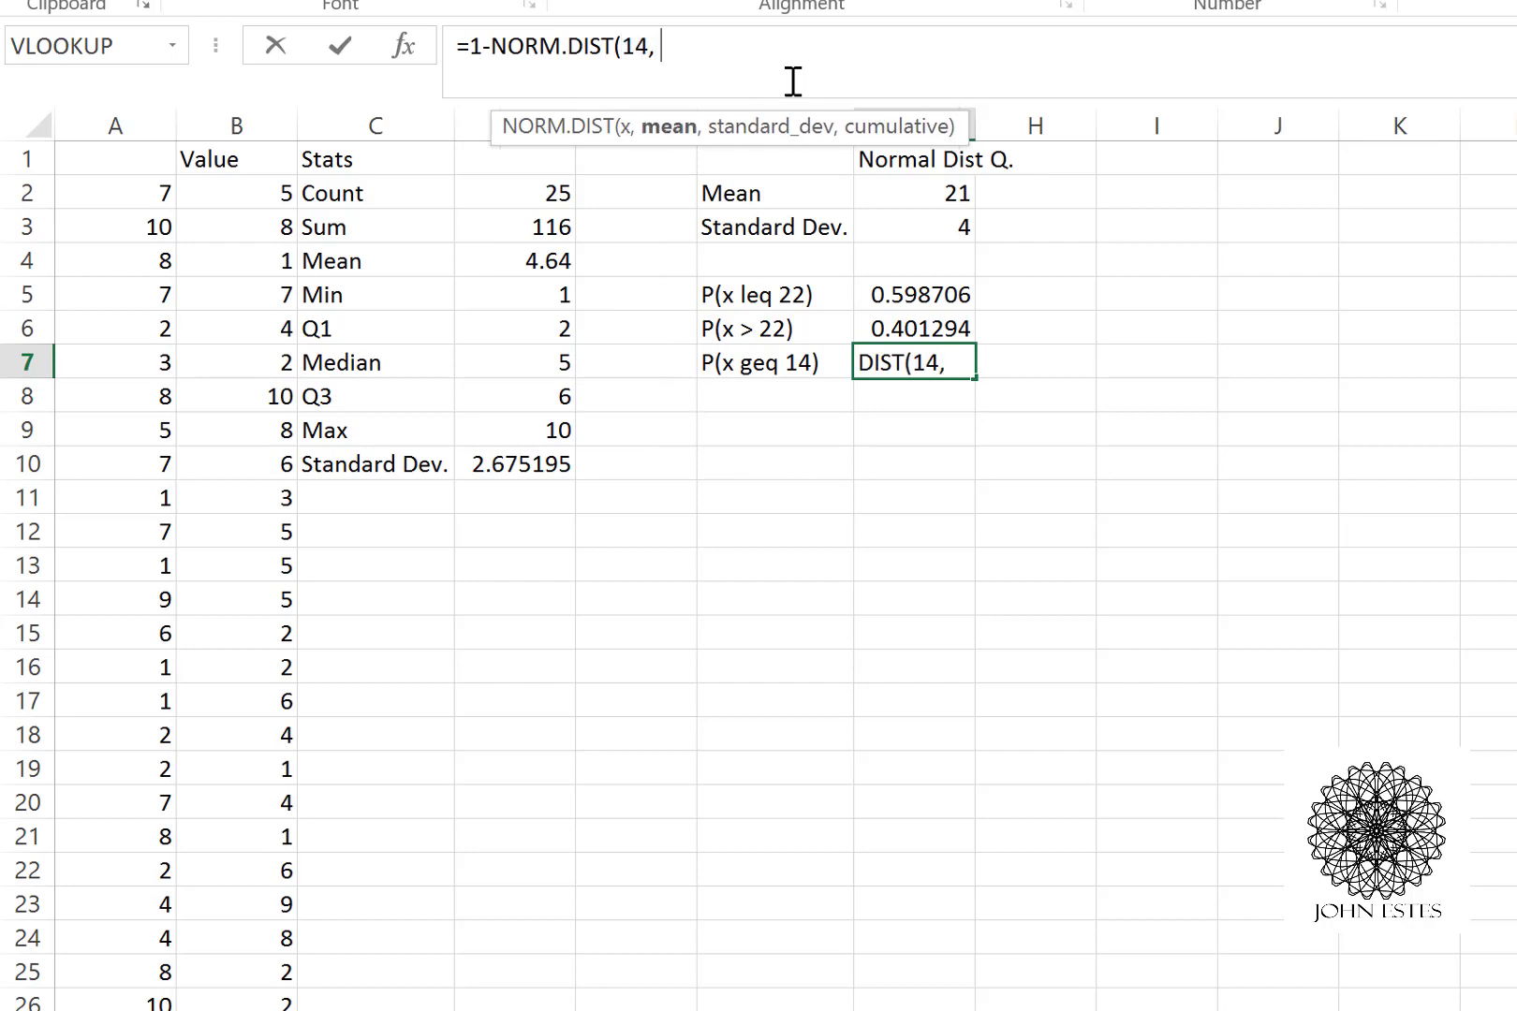
{"action": "type", "text": "G2,"}
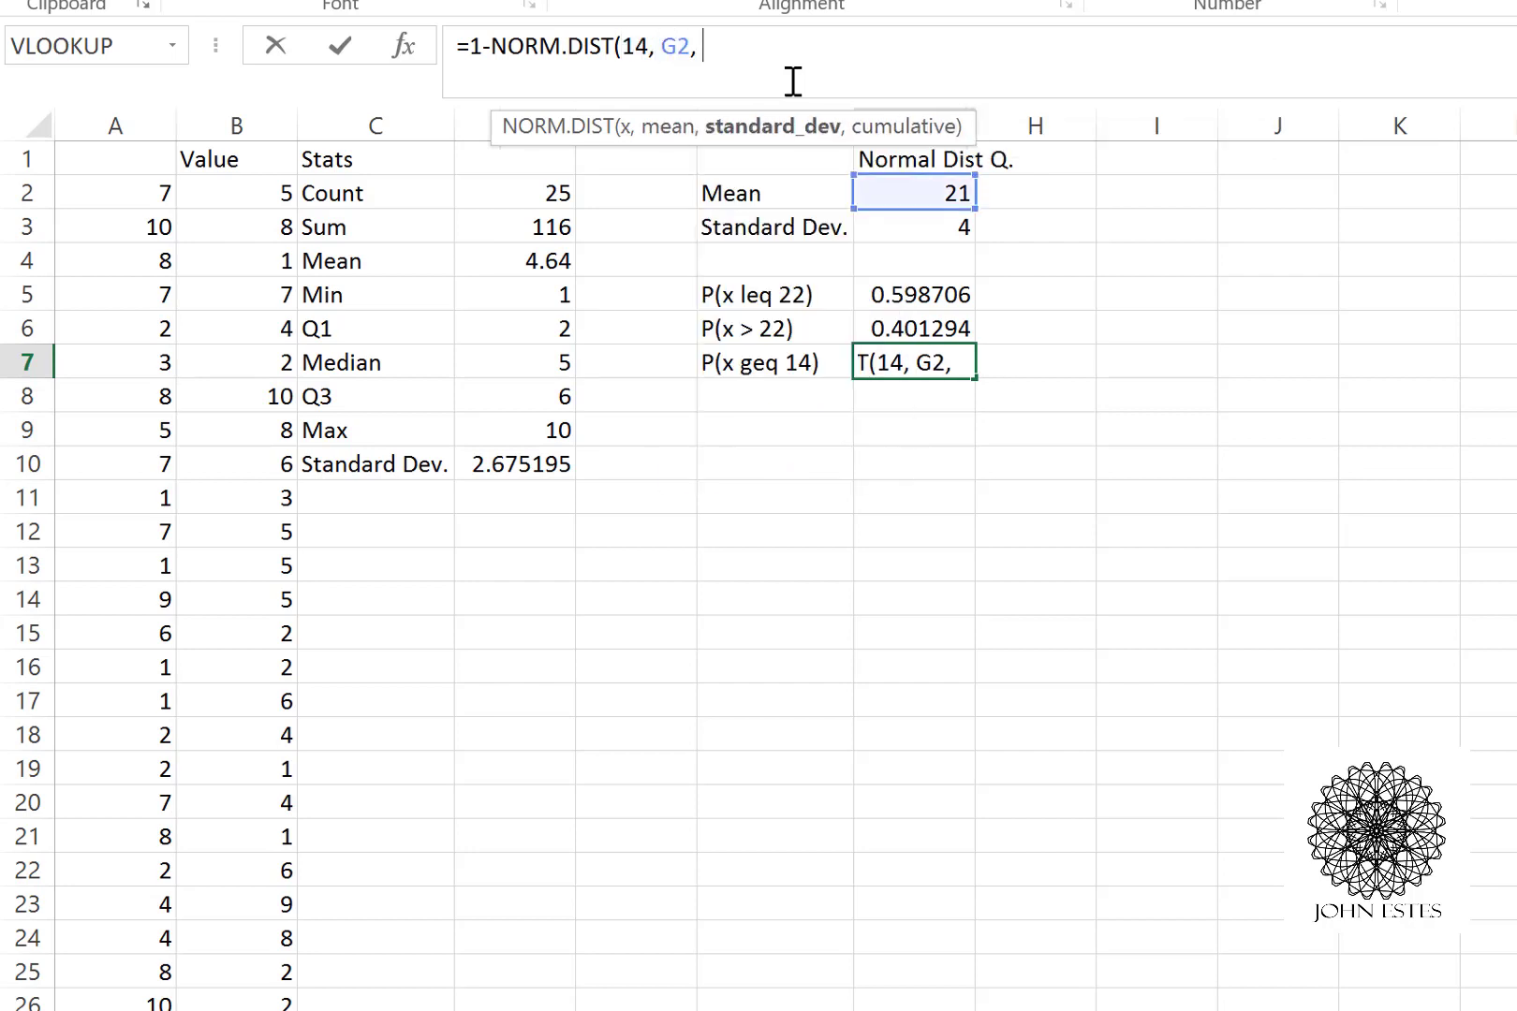
{"action": "type", "text": " G3, True"}
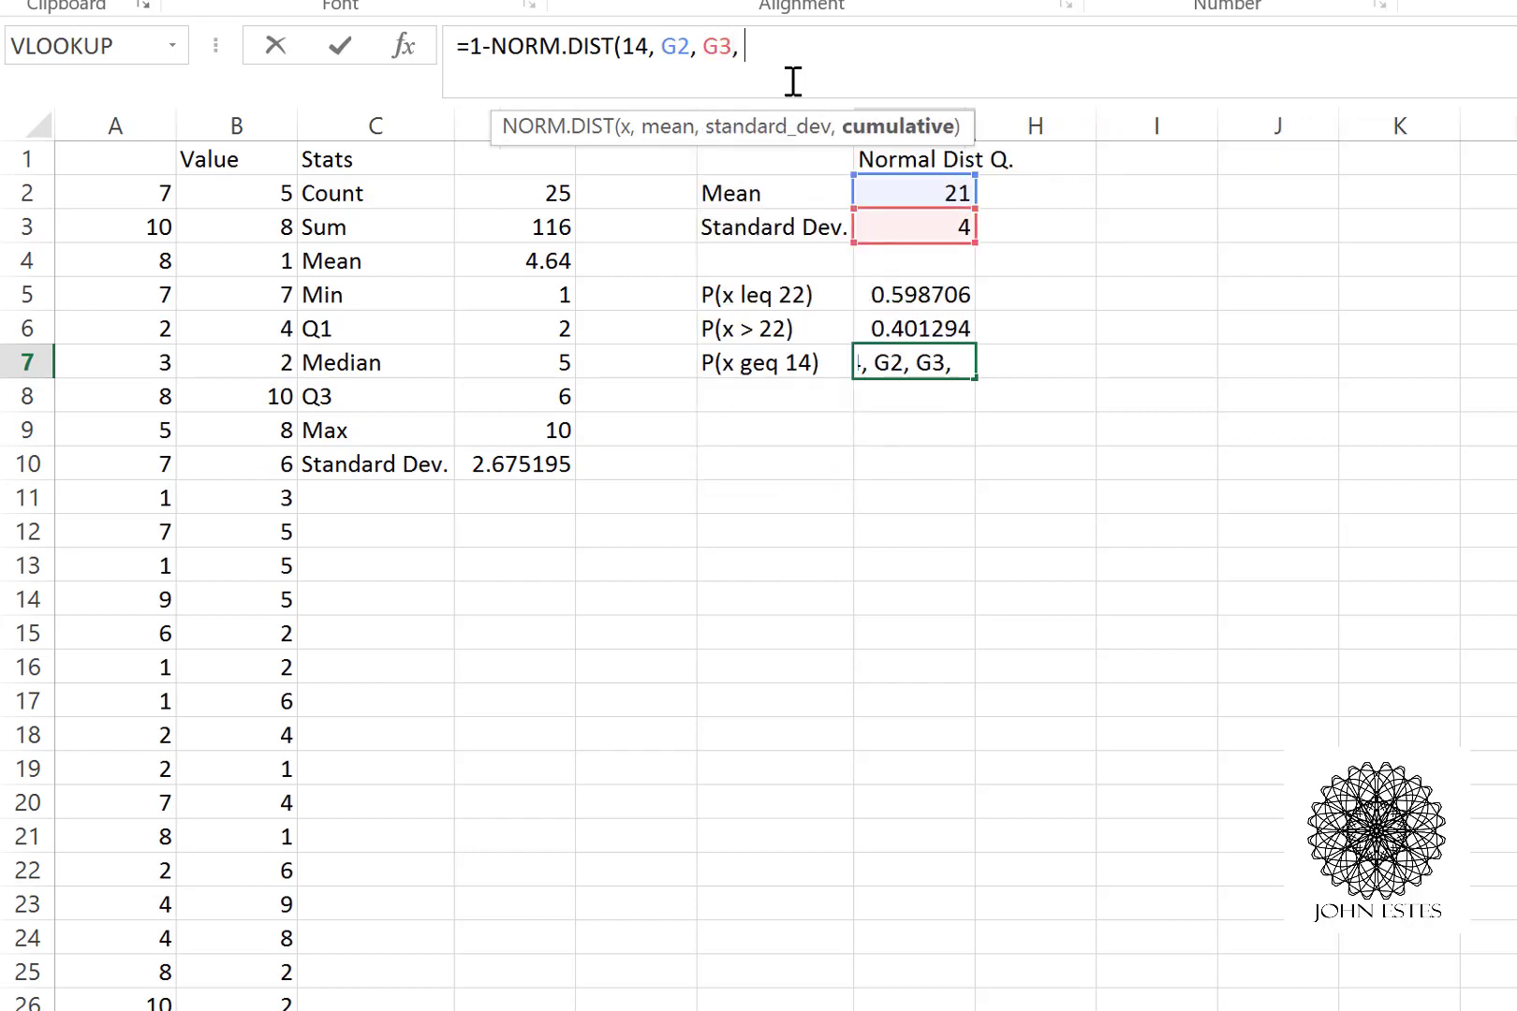
{"action": "type", "text": ")"}
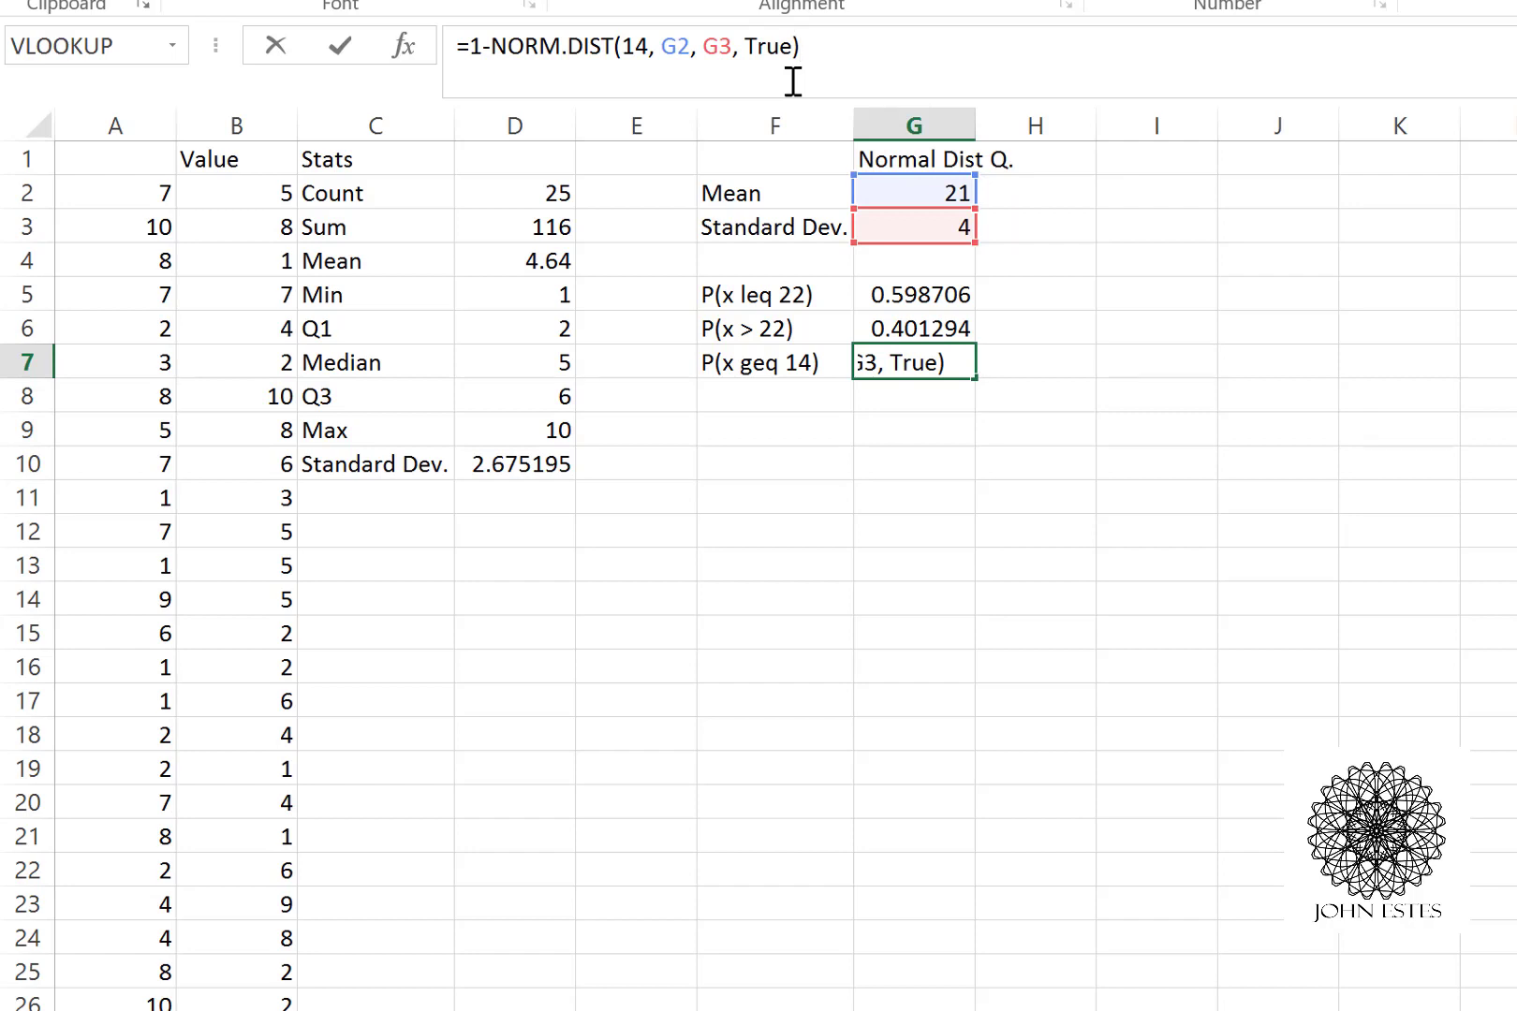
{"action": "key", "text": "Return"}
{"action": "key", "text": "Up"}
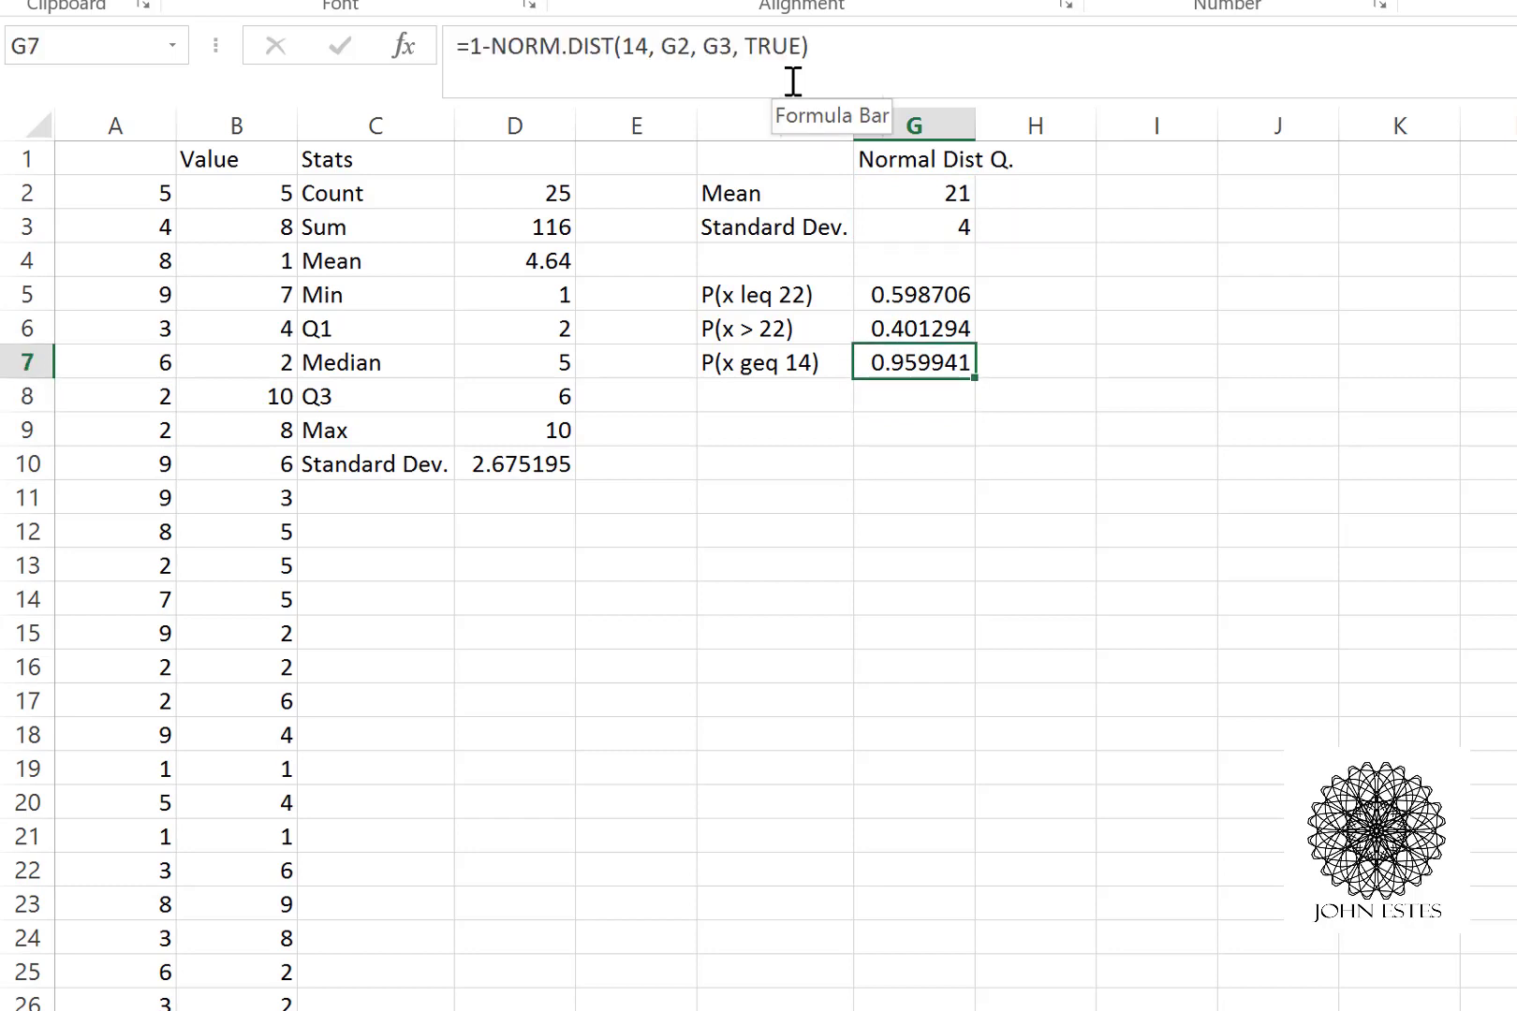